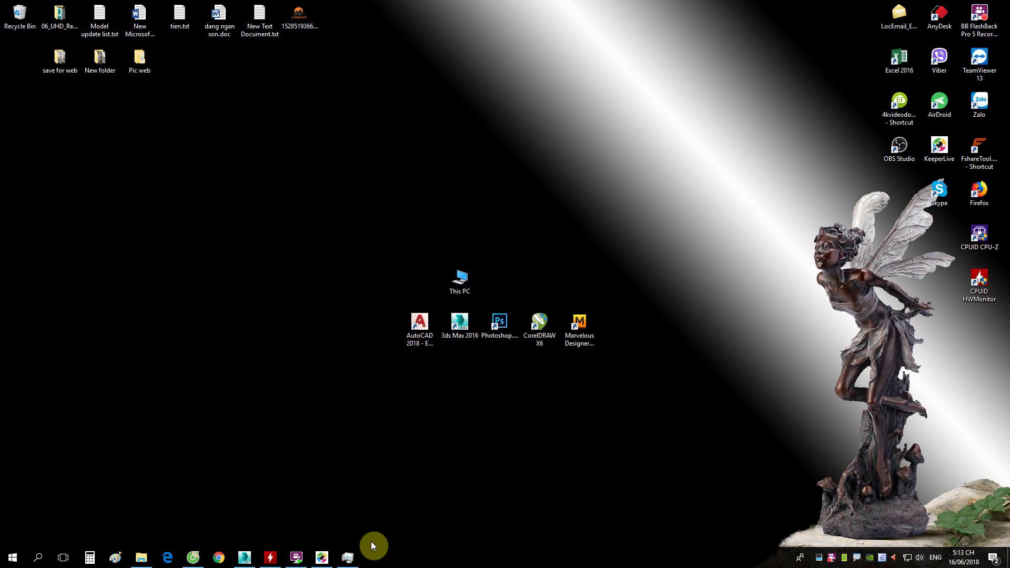
Restore the B48.max corbel scene and orbit around the carved scroll ornament.
click(248, 563)
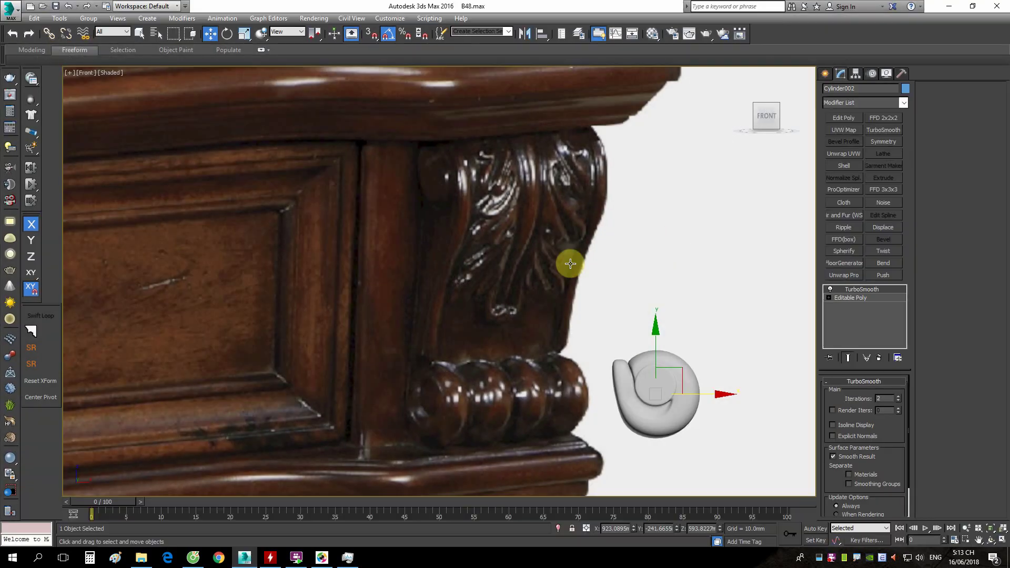
middle_drag(530, 248, 533, 231)
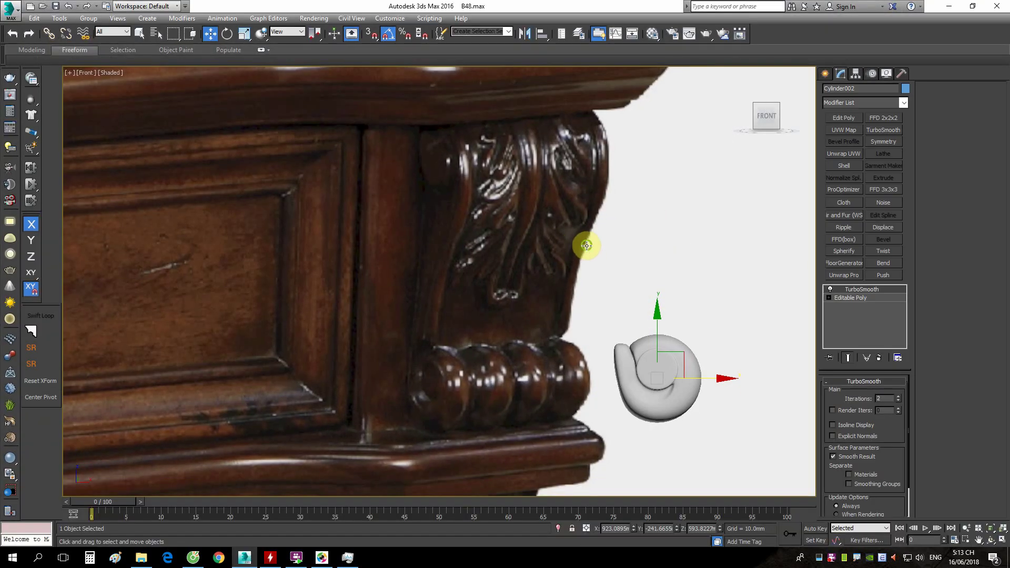
scroll(631, 273, down, 3)
scroll(609, 289, up, 3)
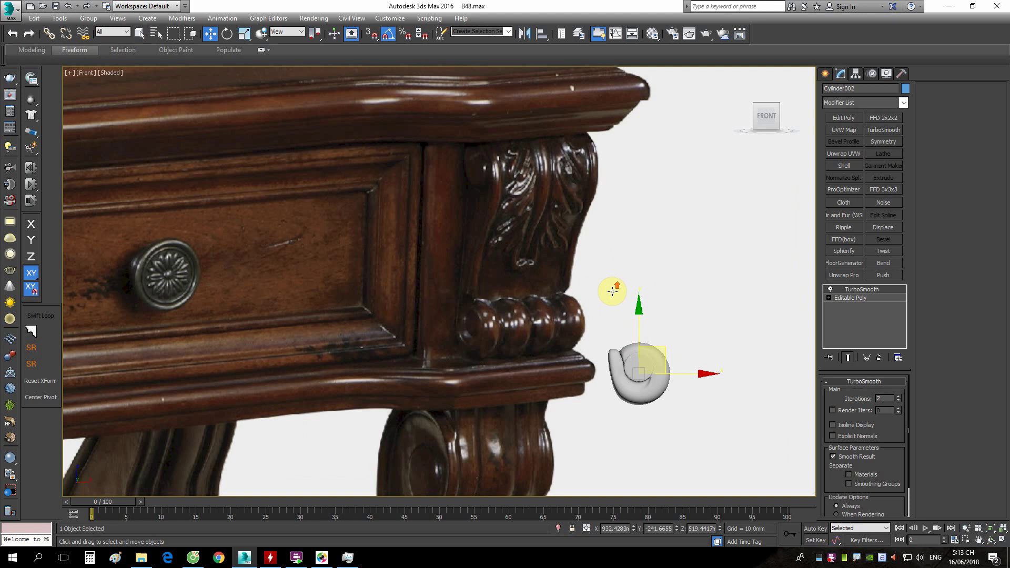
scroll(621, 342, up, 3)
mouse_move(627, 371)
alt+middle_down()
mouse_move(612, 373)
mouse_move(664, 353)
alt+middle_up()
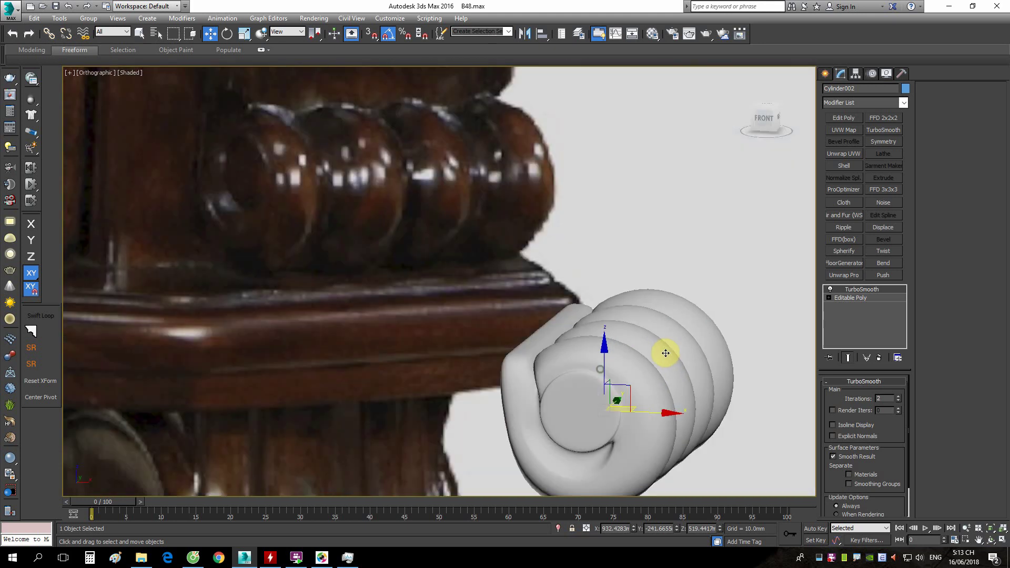
Return to the Front view, zoom around the corbel, and bring up the shape-creation quad menu.
key(f)
scroll(668, 345, down, 3)
scroll(481, 201, up, 4)
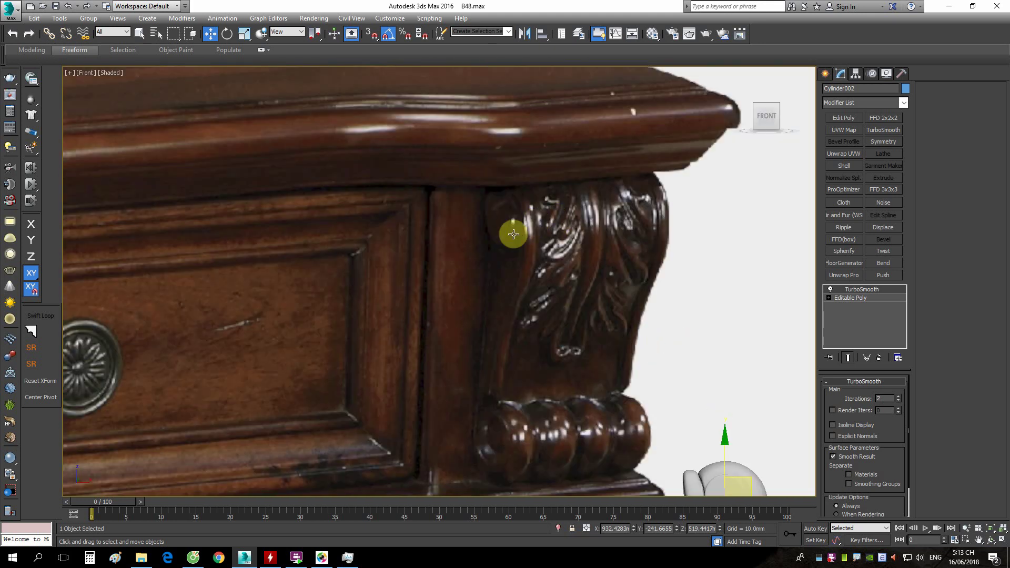
scroll(573, 262, down, 4)
scroll(549, 227, up, 3)
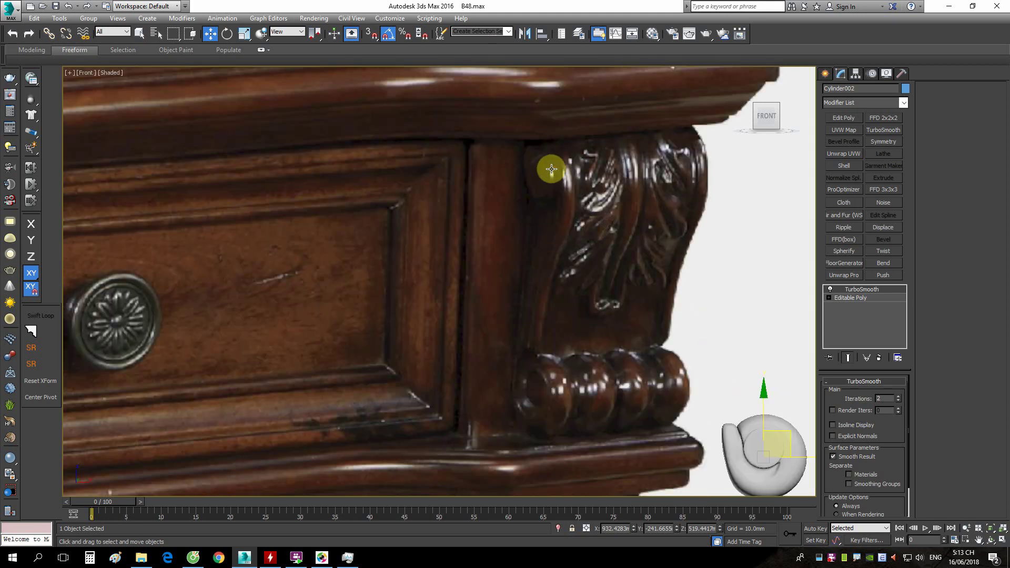
scroll(550, 167, up, 3)
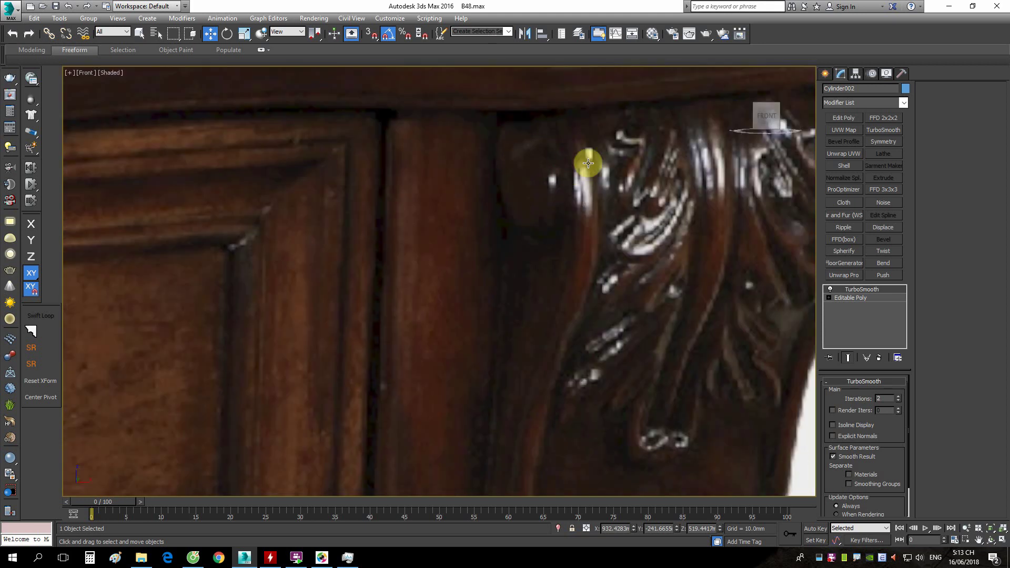
scroll(599, 203, down, 4)
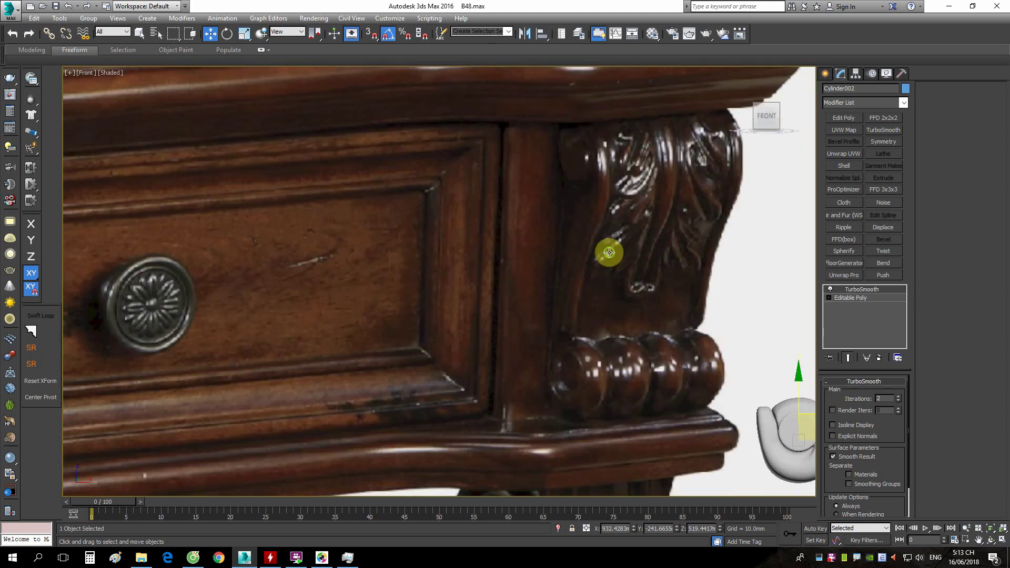
scroll(610, 226, up, 2)
right_click(641, 198)
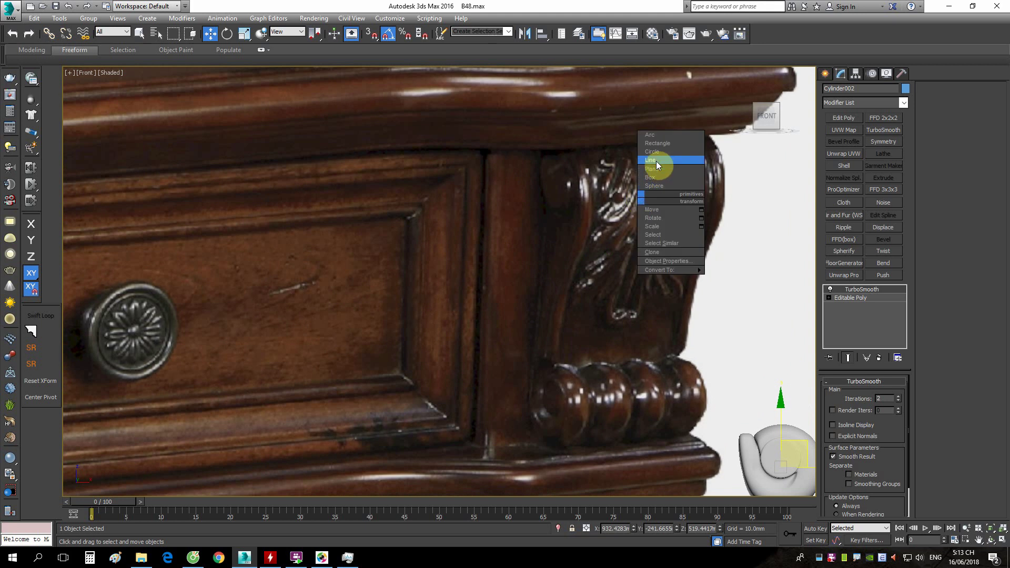
Start a Line spline at the spiral's centre and trace outward and down the corbel's right edge.
click(655, 161)
scroll(555, 173, up, 1)
scroll(562, 175, up, 3)
click(547, 159)
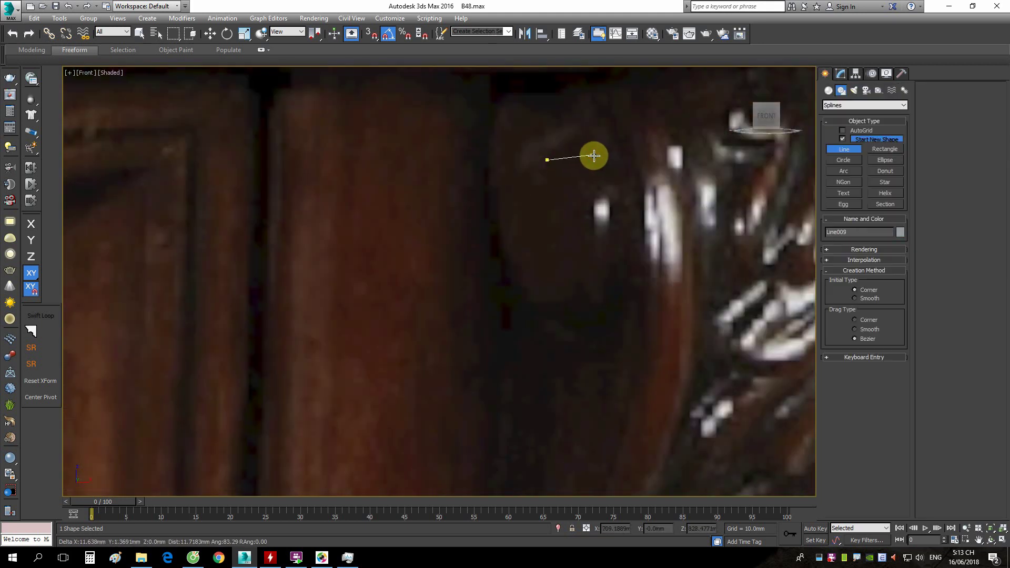
click(596, 155)
click(629, 193)
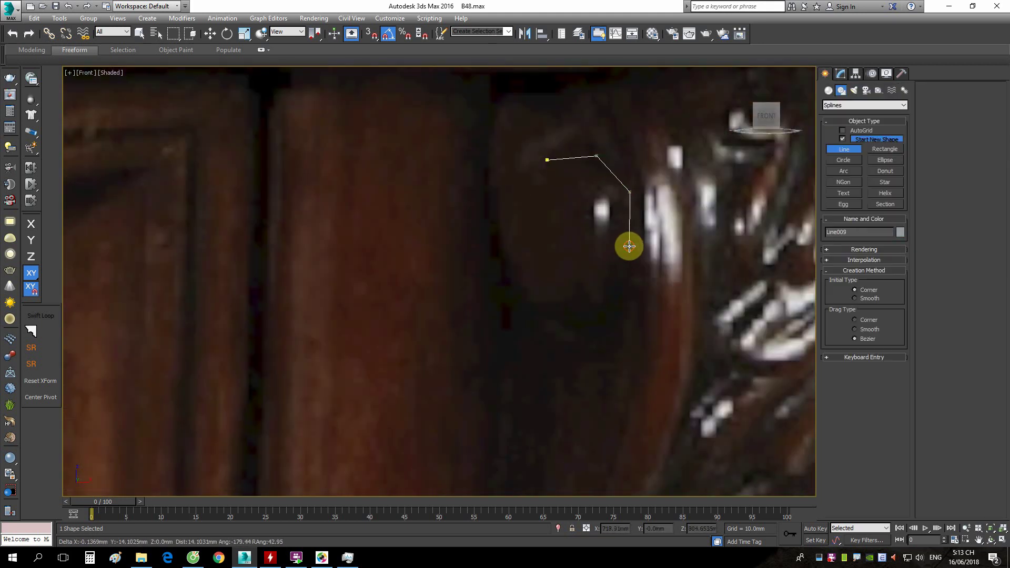
click(629, 246)
click(601, 301)
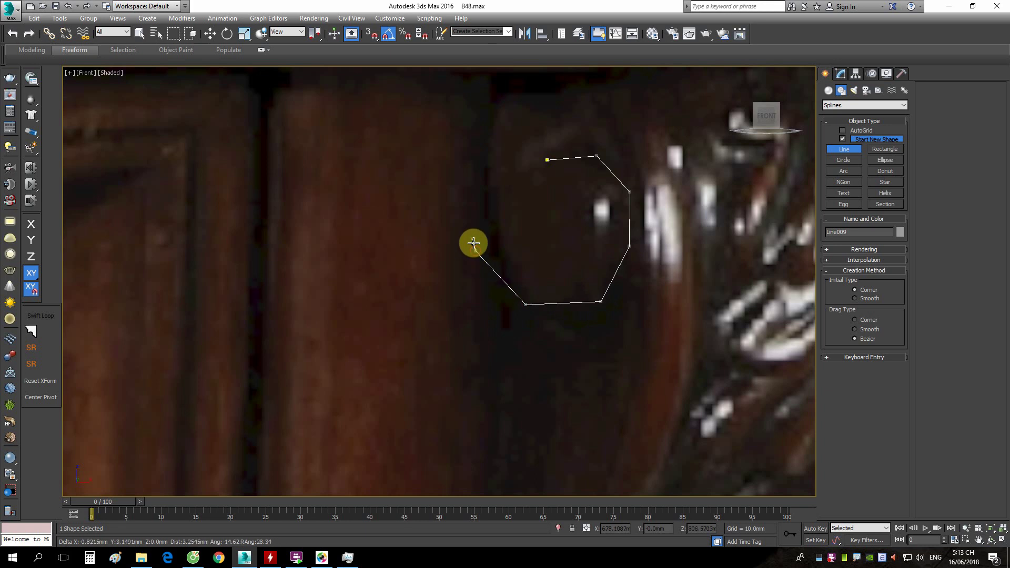
middle_drag(472, 125, 466, 130)
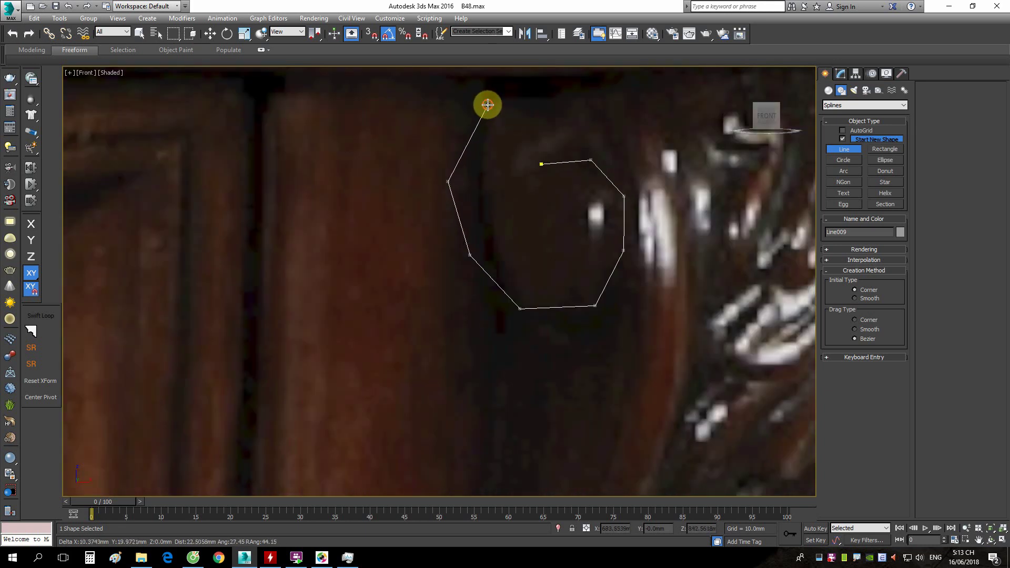
click(689, 181)
scroll(684, 211, down, 6)
scroll(694, 233, up, 3)
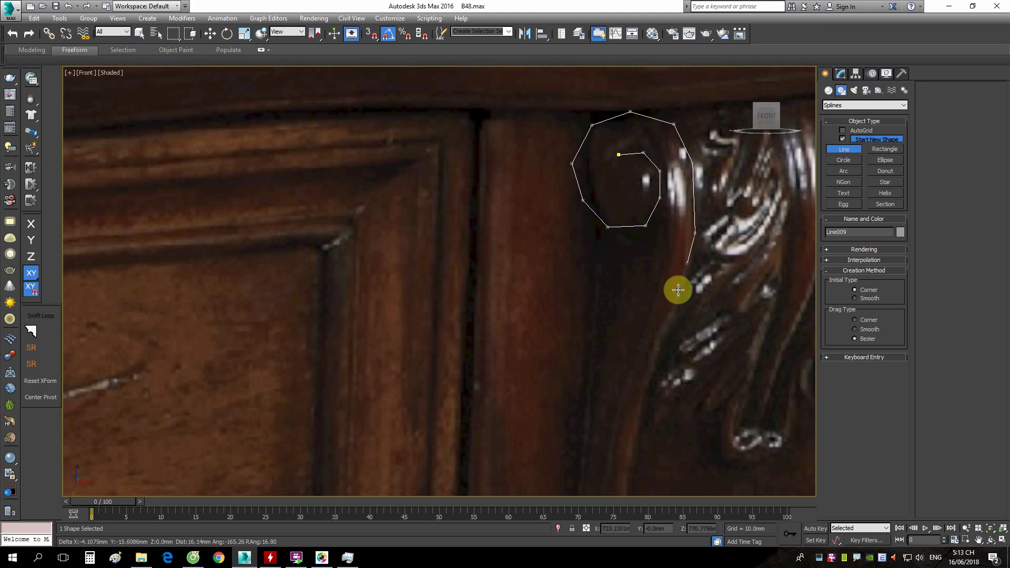
click(676, 308)
Place the corbel's bottom corner and trace vertices up the scroll's stem.
middle_drag(632, 436, 674, 320)
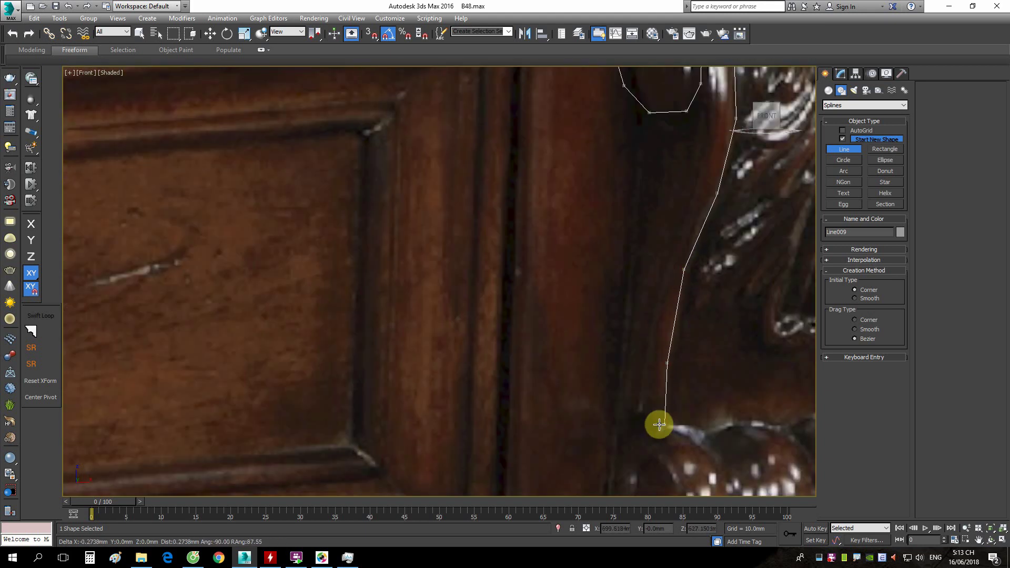
click(615, 426)
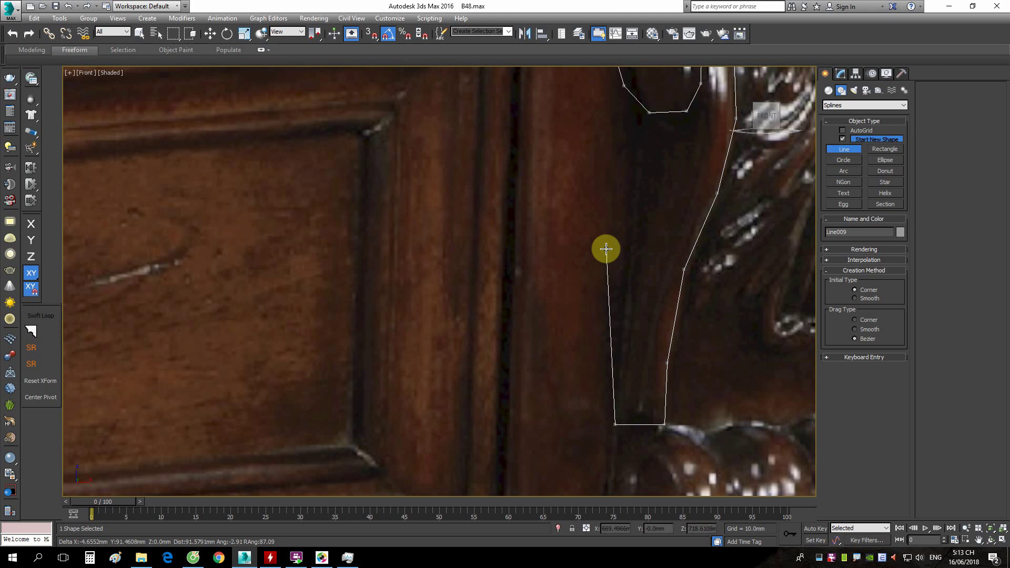
middle_drag(604, 255, 593, 374)
scroll(605, 363, down, 2)
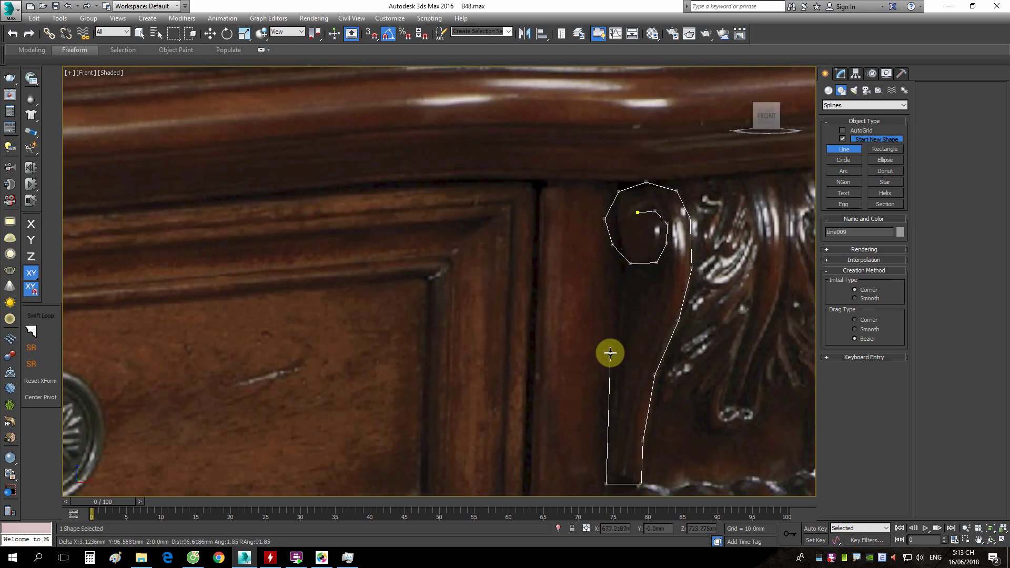
scroll(619, 490, up, 3)
middle_drag(600, 451, 630, 402)
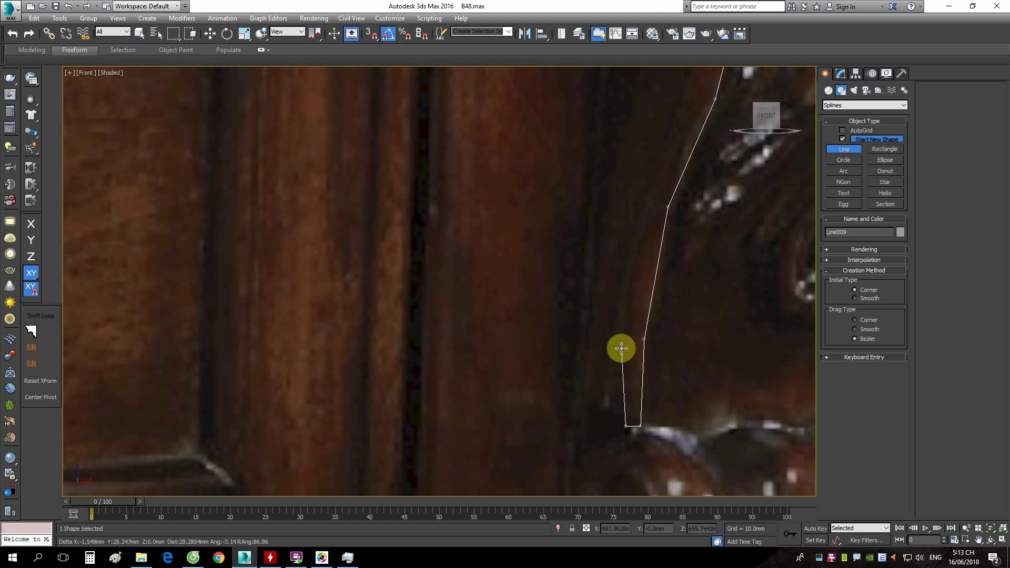
click(640, 239)
middle_drag(640, 239, 610, 364)
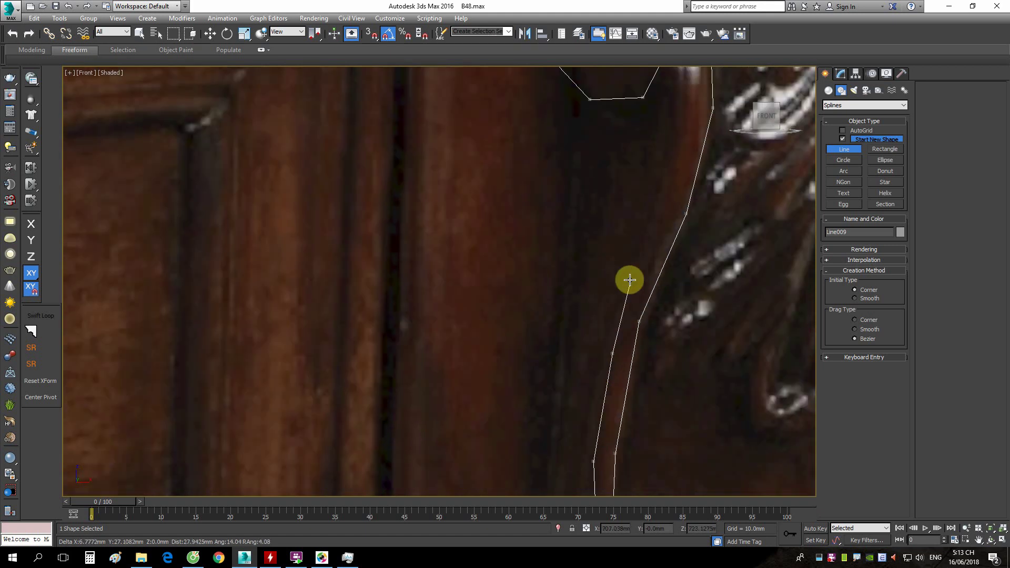
click(627, 281)
click(671, 190)
middle_drag(671, 190, 672, 337)
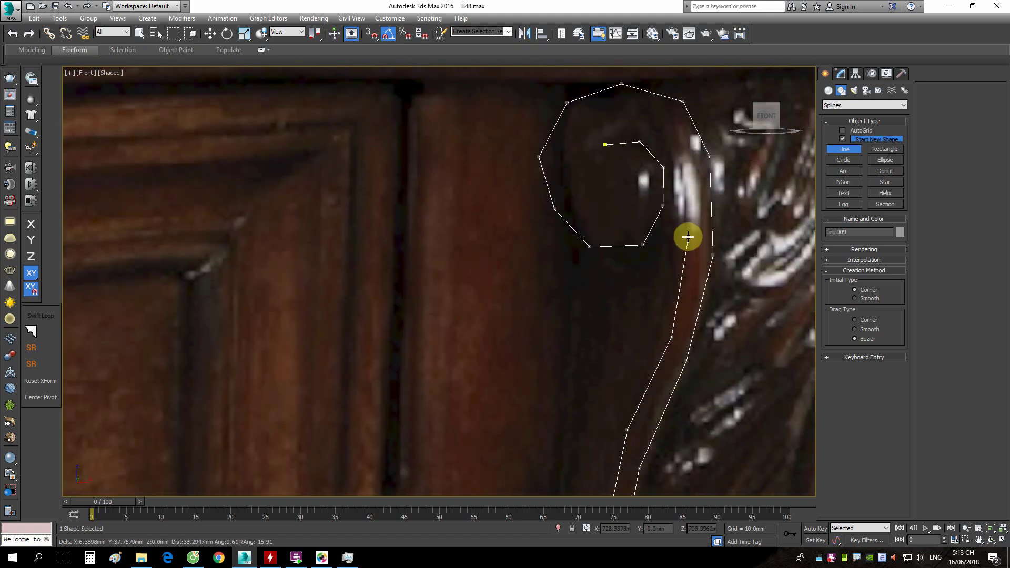
Trace the outer curl into the inner spiral and close the spline as Line009.
click(686, 169)
scroll(652, 120, up, 2)
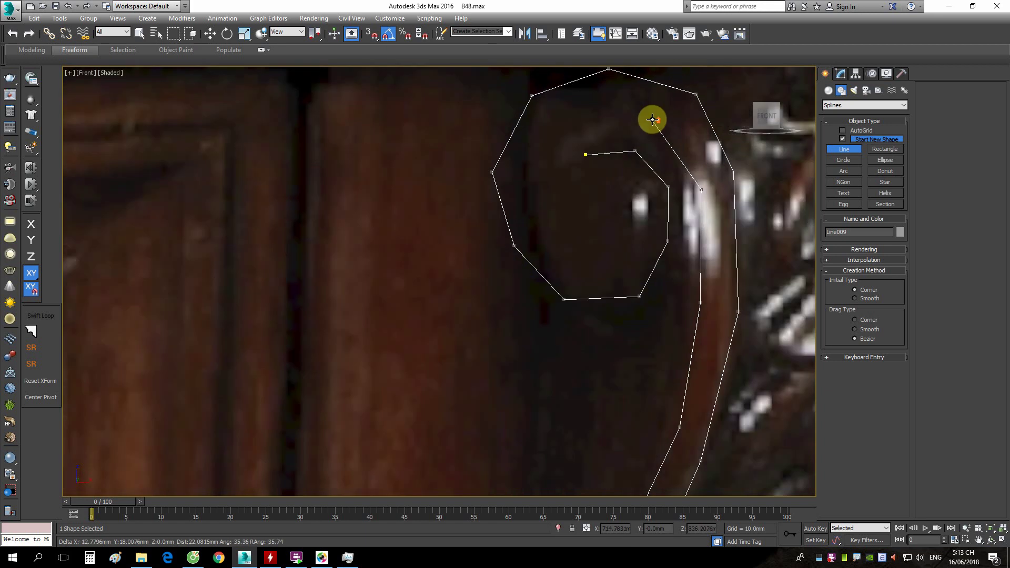
scroll(651, 122, up, 2)
click(651, 124)
click(569, 129)
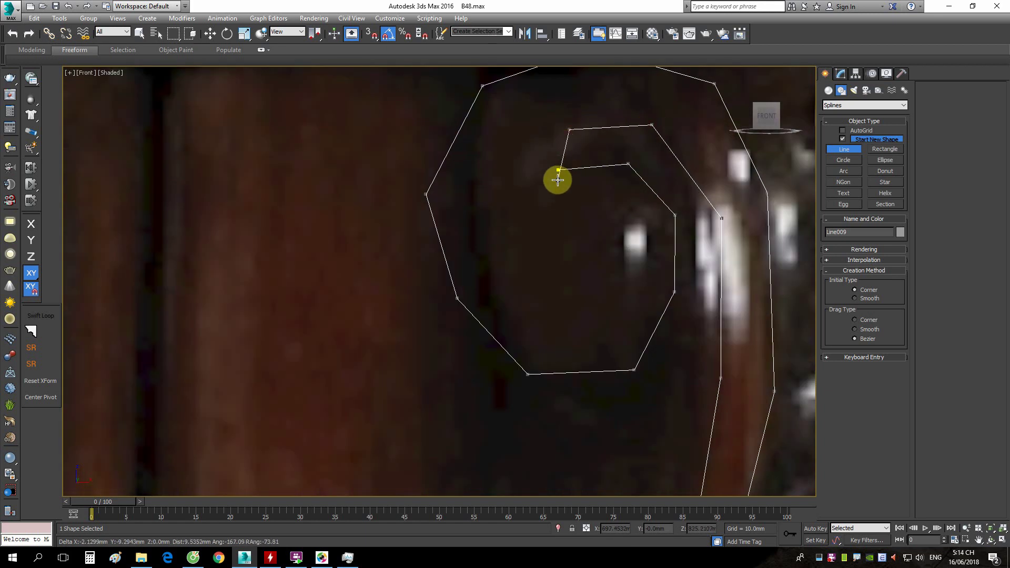
click(558, 169)
click(506, 300)
scroll(579, 231, down, 5)
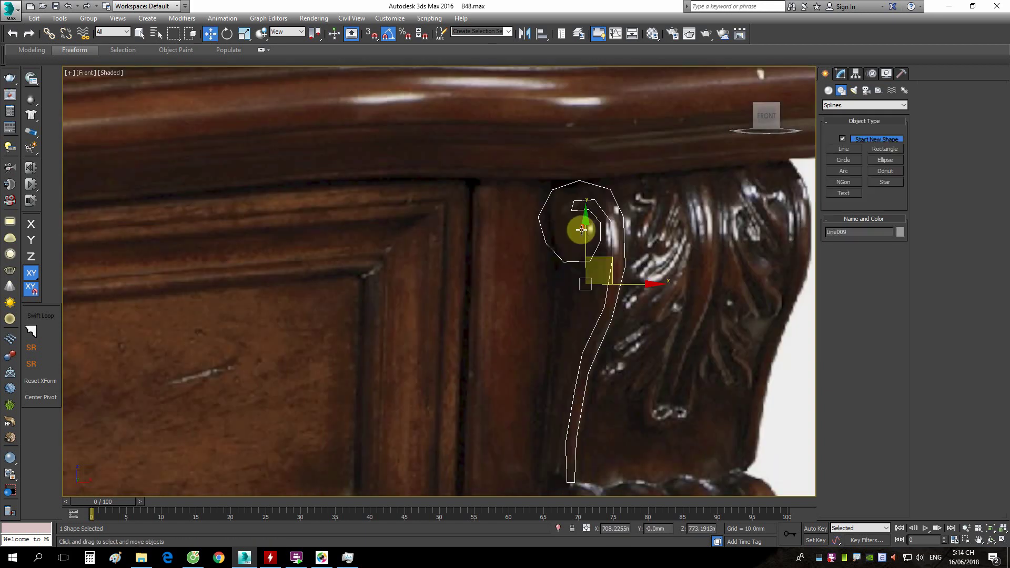
Select all vertices of the scroll outline and convert them to Corner.
key(w)
scroll(551, 197, down, 3)
key(1)
drag(476, 135, 705, 479)
right_click(614, 292)
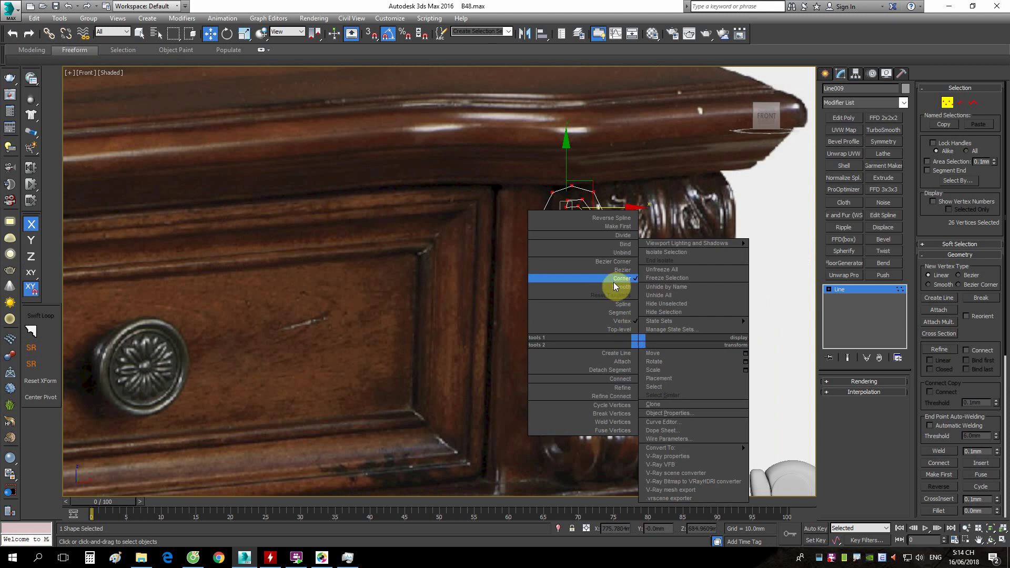
click(613, 282)
Nudge one inner-spiral vertex slightly into place.
scroll(575, 193, up, 3)
scroll(604, 228, up, 3)
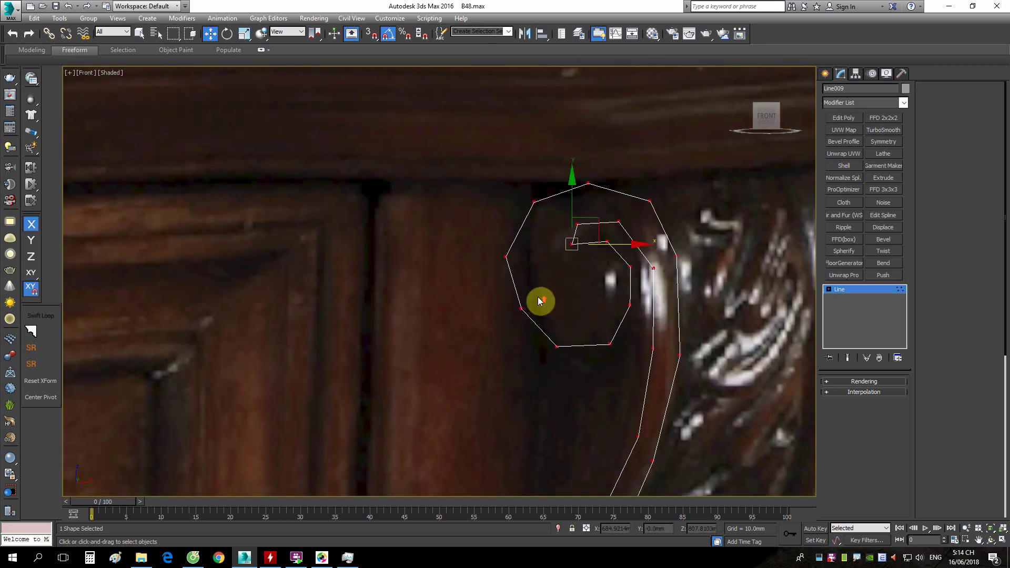
click(531, 308)
scroll(538, 297, up, 3)
drag(537, 297, 531, 295)
scroll(644, 215, down, 5)
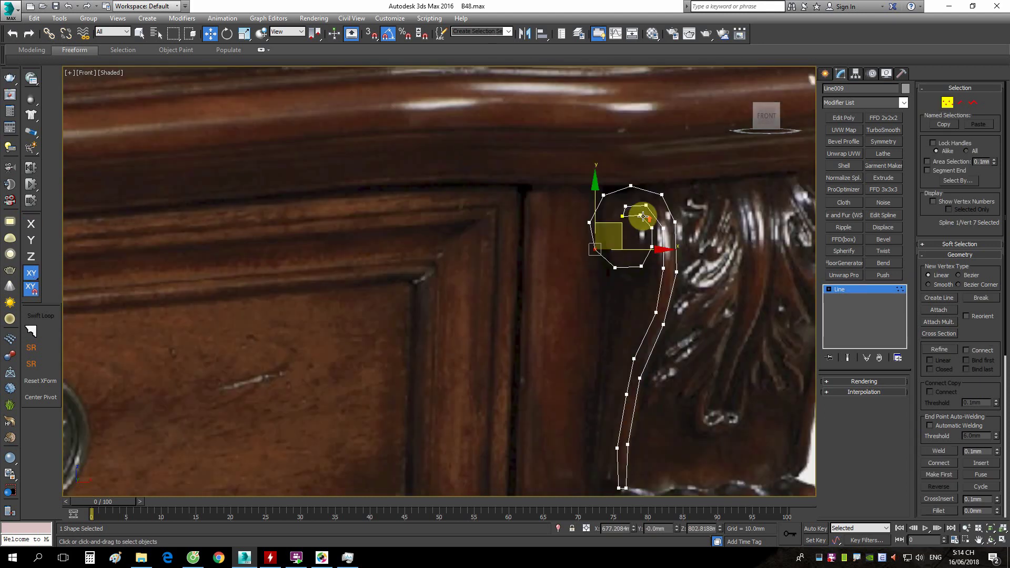
scroll(643, 213, down, 4)
Add an Edit Poly modifier to Line009 and orbit to inspect the flat filled shape.
key(1)
scroll(677, 268, up, 4)
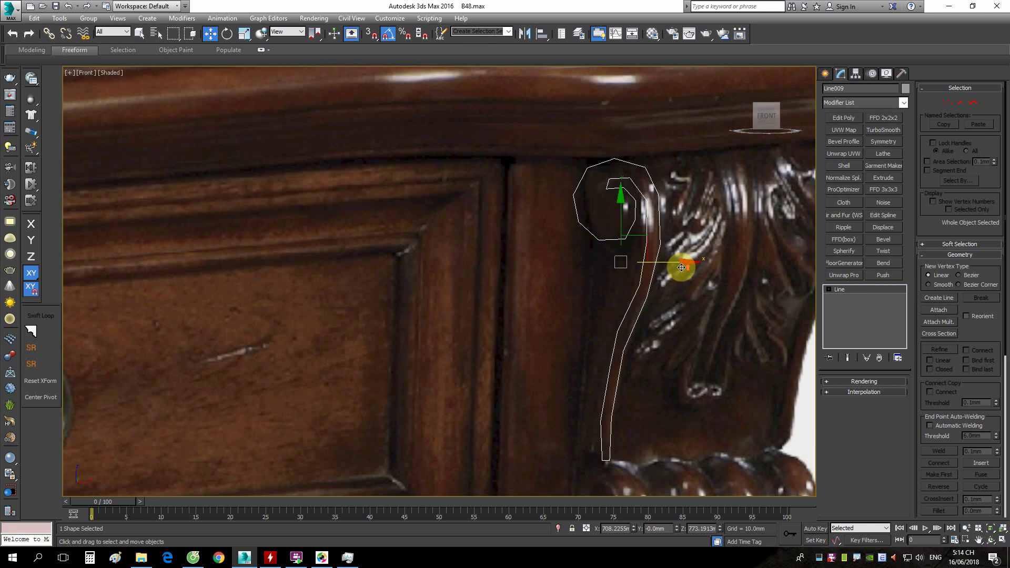
click(857, 120)
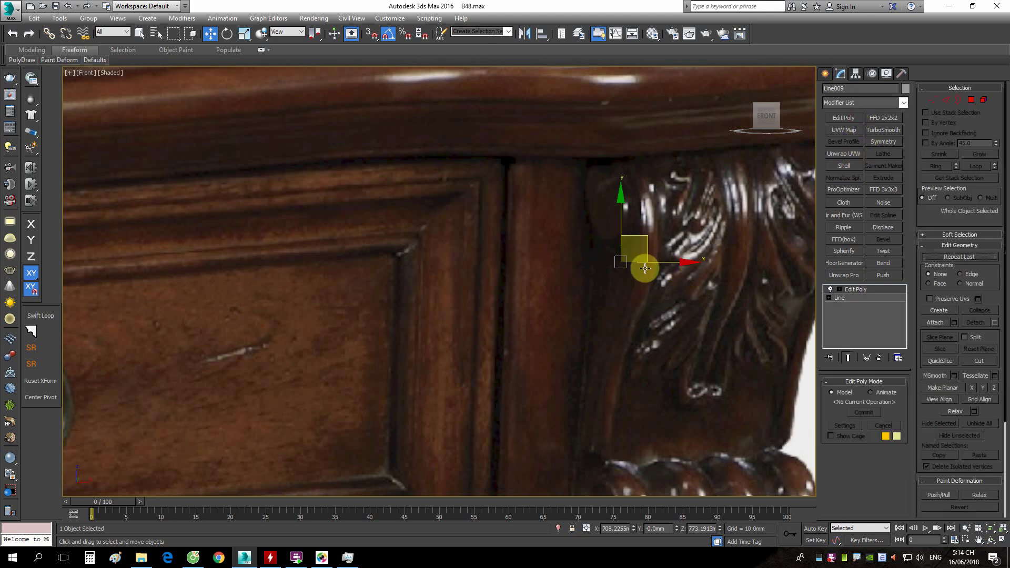
scroll(643, 266, up, 2)
scroll(655, 263, up, 3)
scroll(661, 242, down, 5)
alt+middle_drag(661, 242, 643, 286)
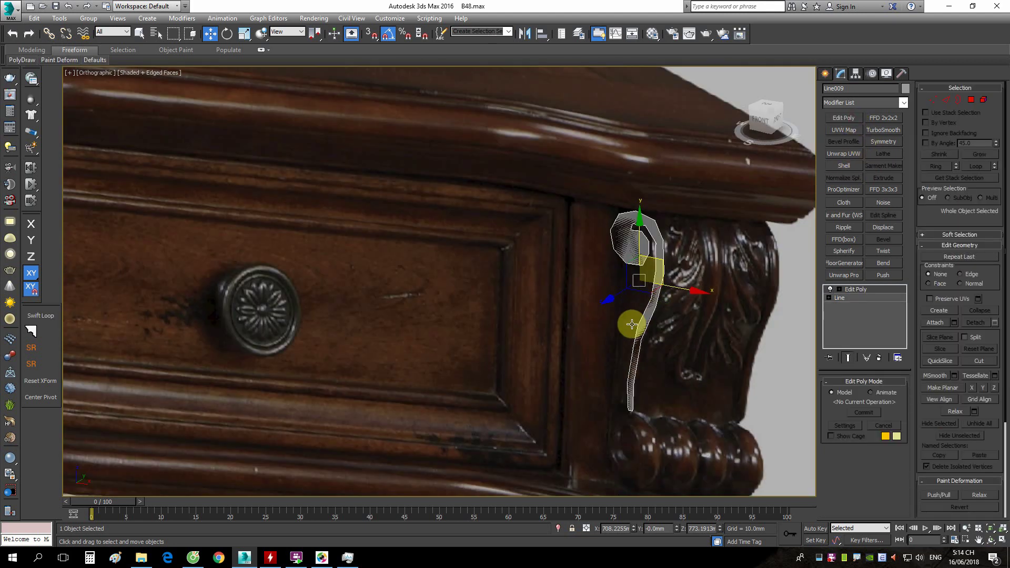
scroll(643, 286, down, 5)
Back in the Front view, select two opposite vertices across the stem.
key(f)
scroll(670, 270, up, 5)
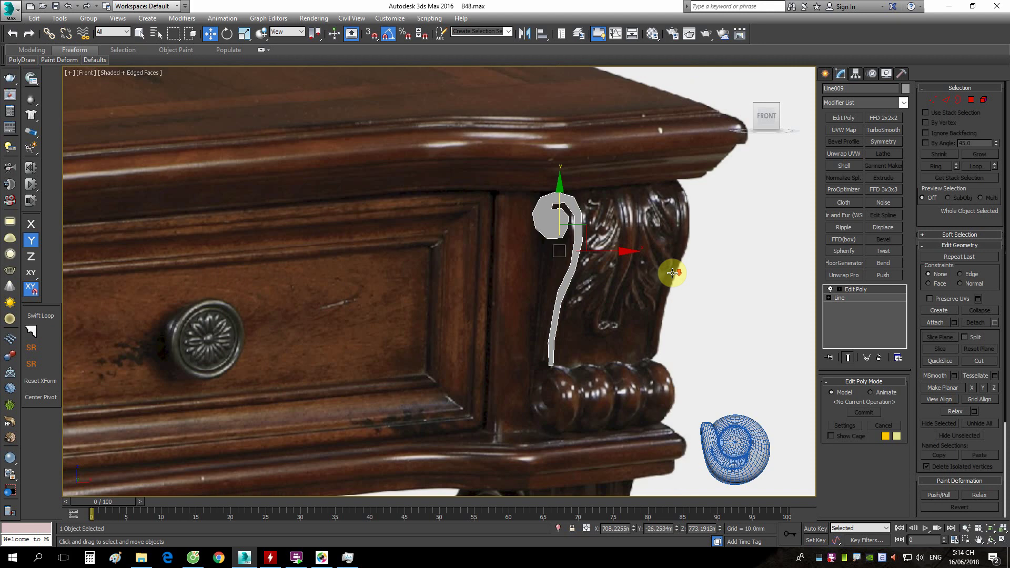
scroll(596, 308, up, 3)
key(1)
scroll(564, 366, up, 4)
drag(534, 300, 657, 368)
Connect the two selected stem vertices with a new edge.
right_click(715, 303)
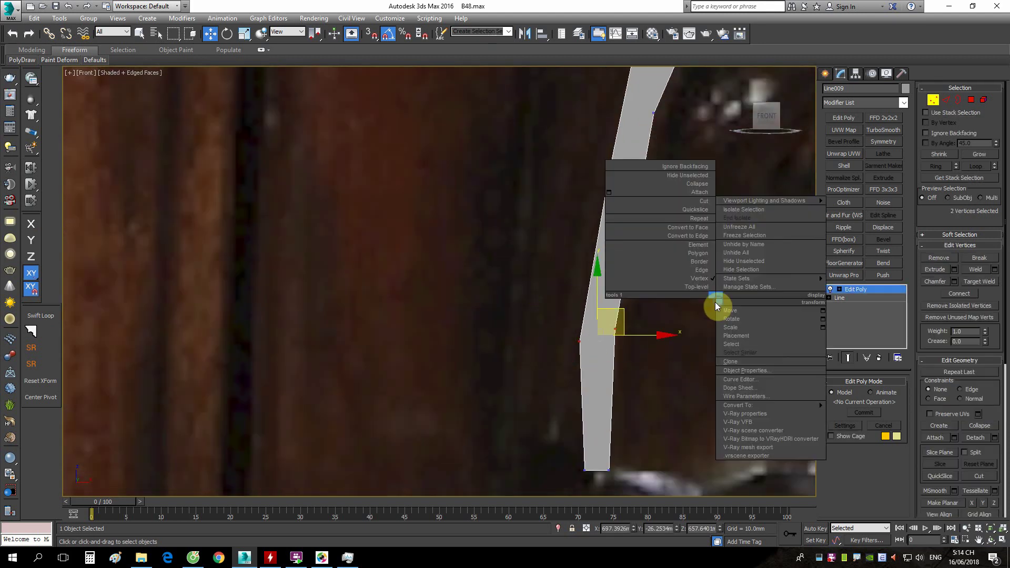
click(685, 340)
click(620, 317)
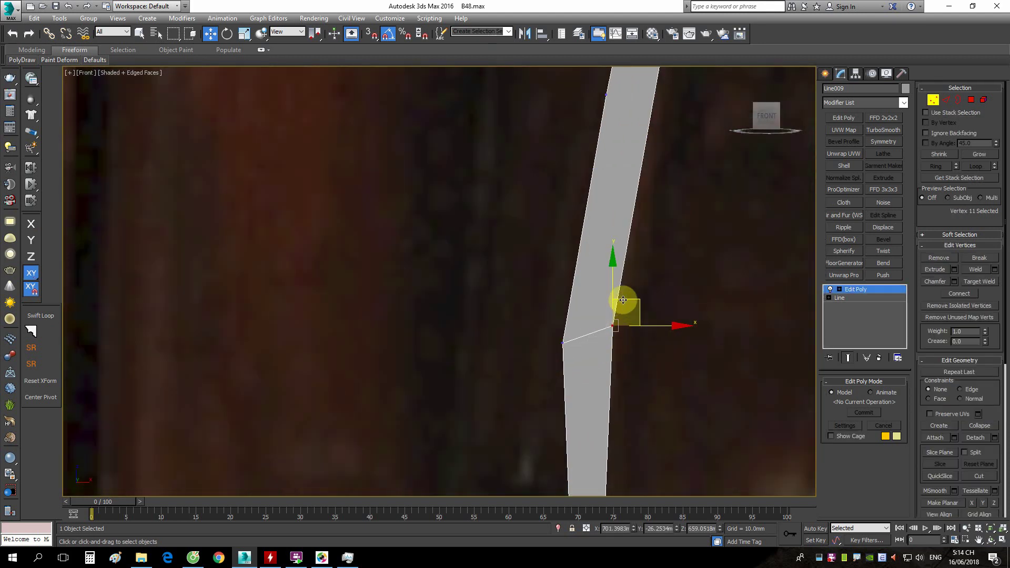
Cut another edge across the stem between its opposite sides.
scroll(623, 300, down, 3)
scroll(639, 254, up, 3)
right_click(704, 264)
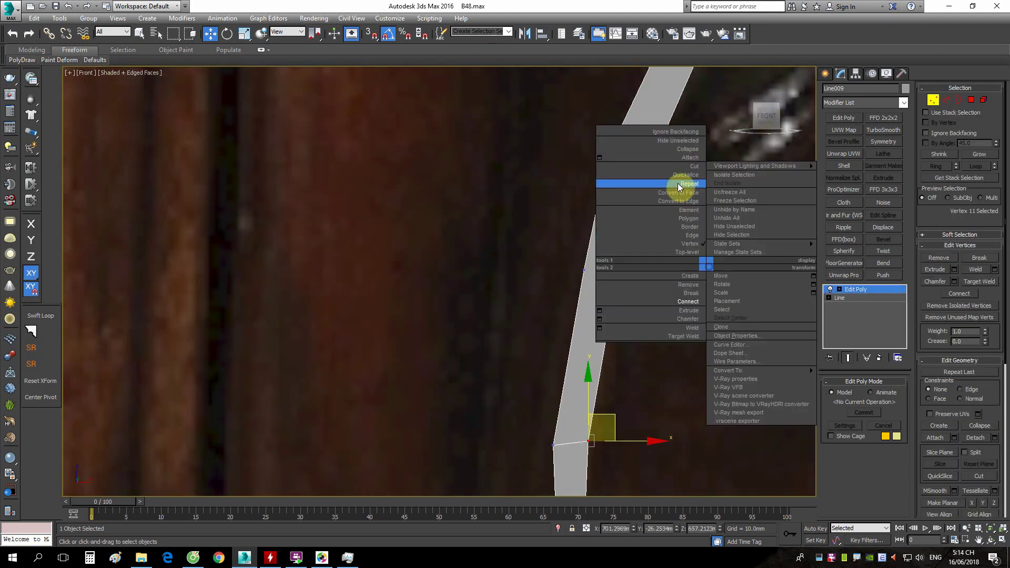
click(684, 166)
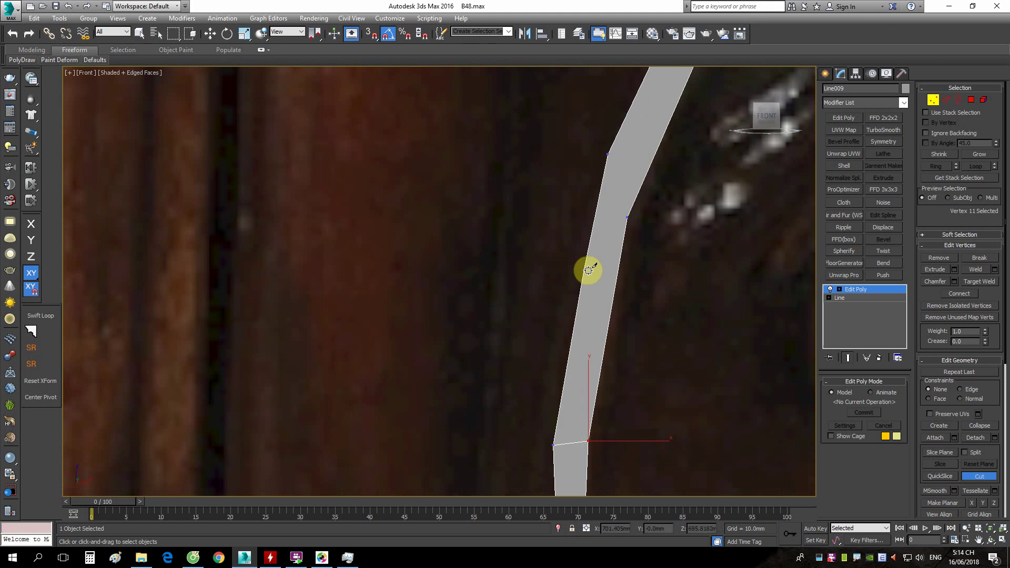
click(615, 279)
key(w)
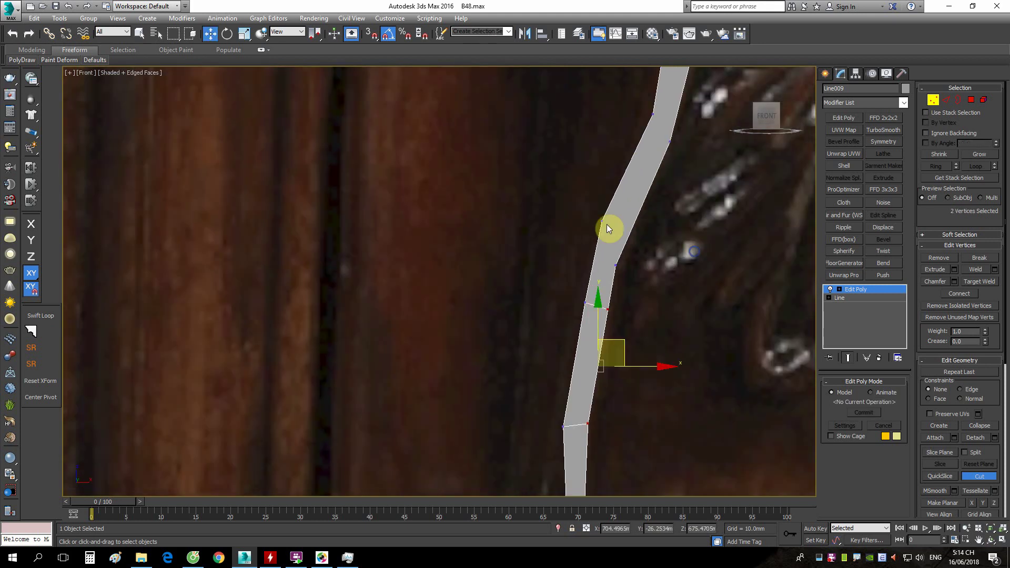
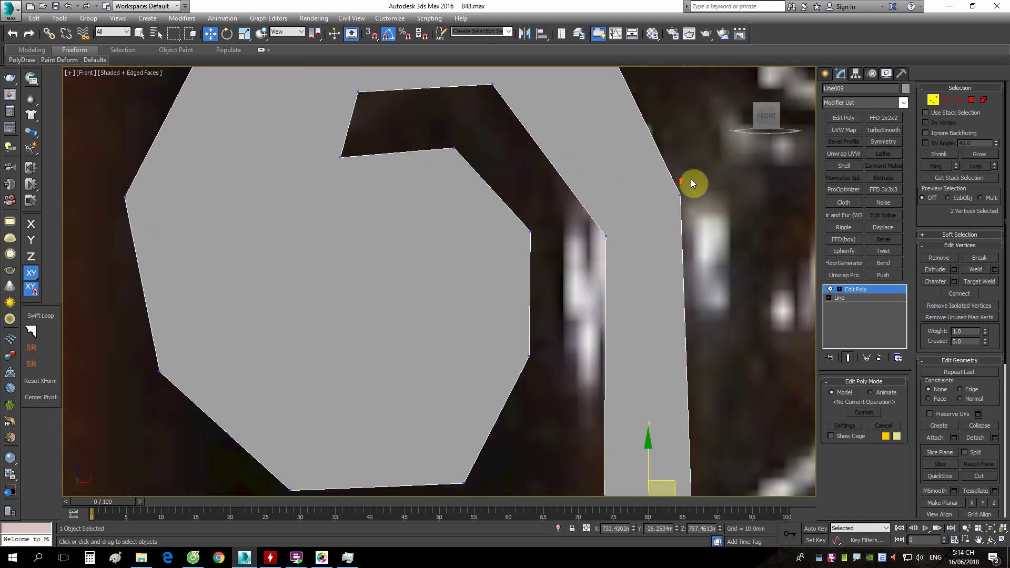
scroll(632, 169, down, 3)
scroll(700, 171, up, 3)
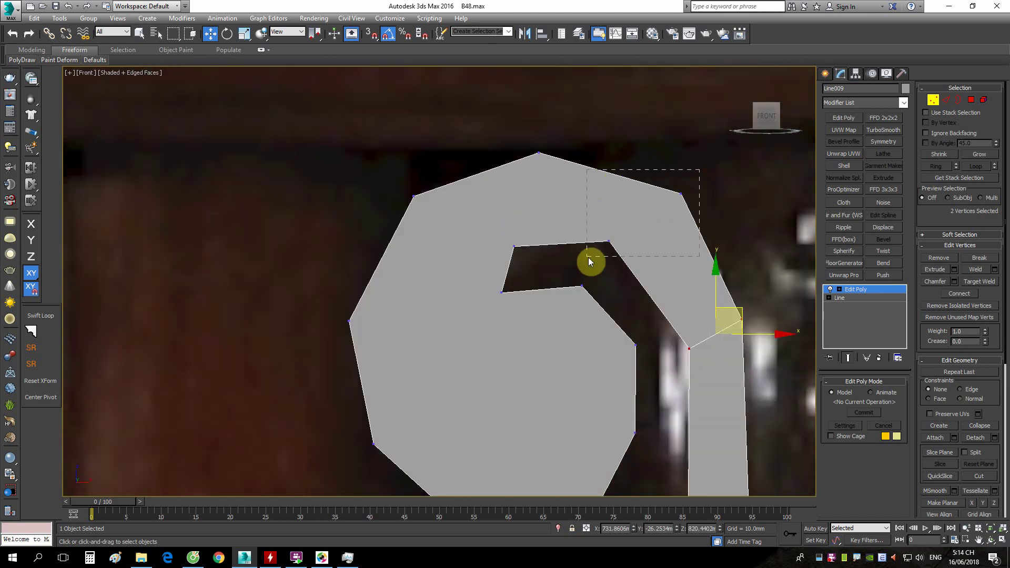
Move the two top vertices of the spiral head to the left.
drag(588, 257, 587, 258)
drag(657, 210, 489, 228)
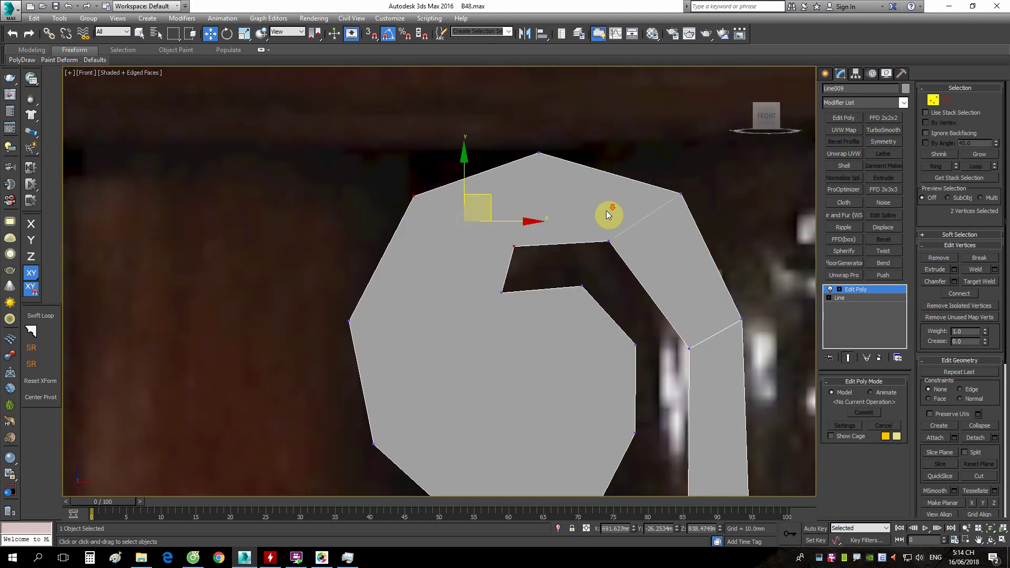
Nudge a stem vertex up and to the right, then enable the Freeform Shift brush.
scroll(609, 393, down, 3)
scroll(589, 387, up, 3)
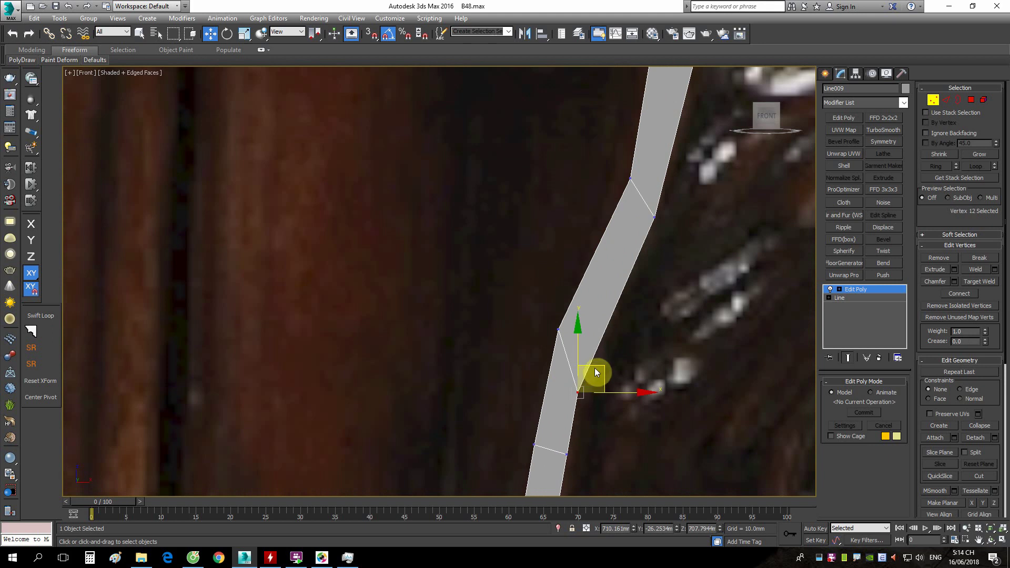
drag(595, 373, 609, 331)
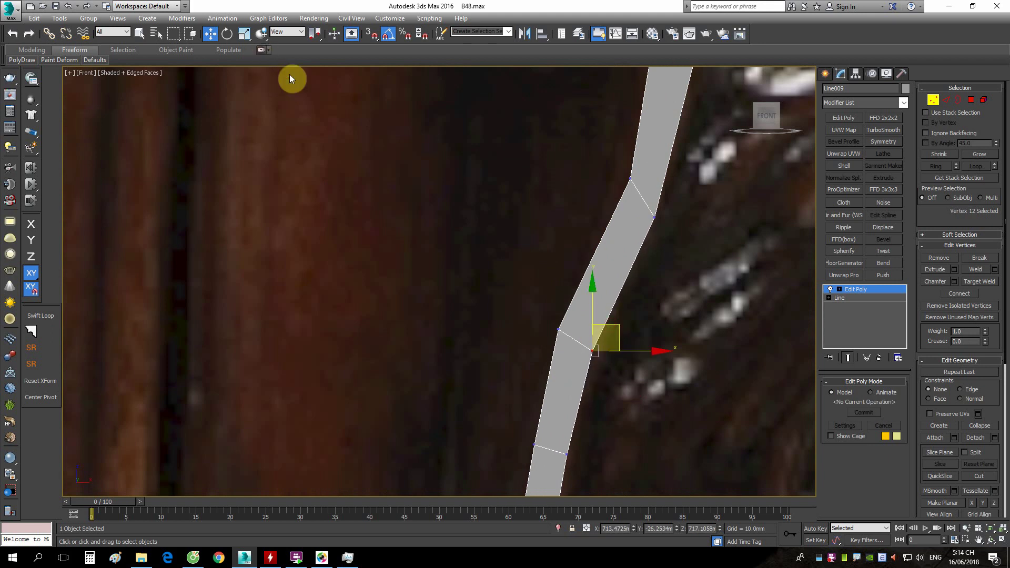
click(322, 71)
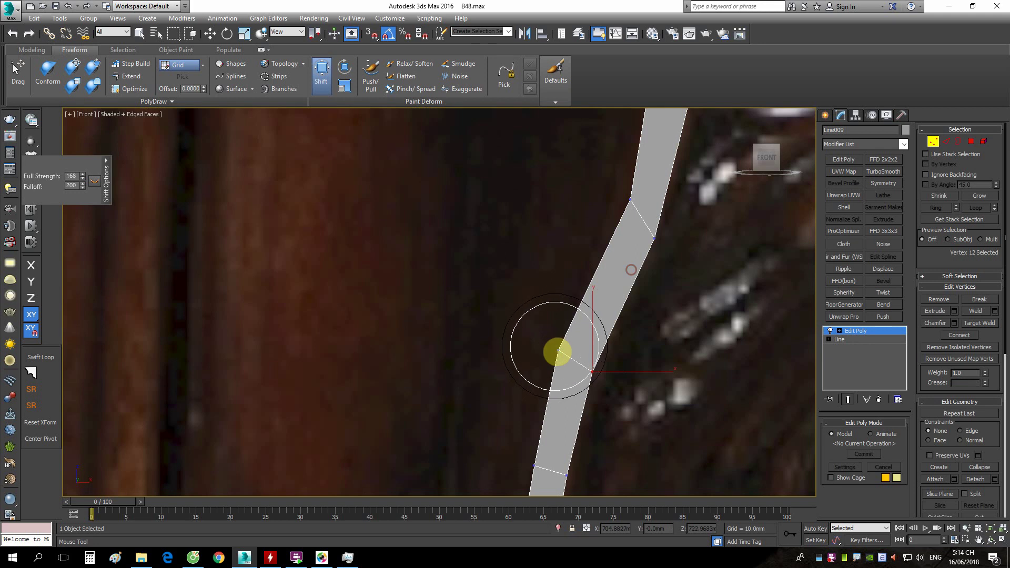
Shift-brush the stem's lower section up and right at strength 214 to trace the carving.
drag(557, 378, 613, 296)
scroll(654, 262, down, 2)
scroll(613, 295, down, 1)
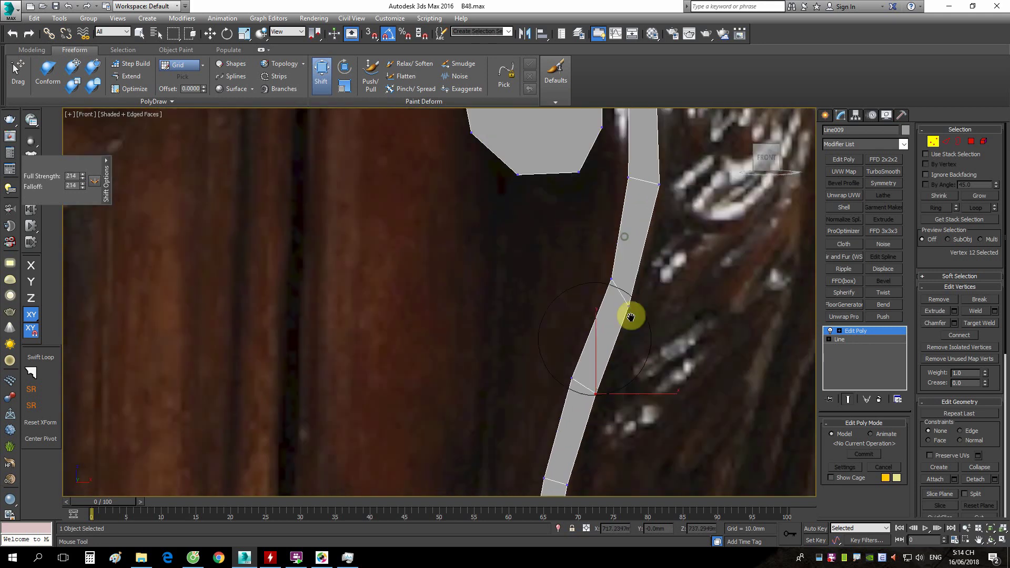
scroll(661, 259, up, 1)
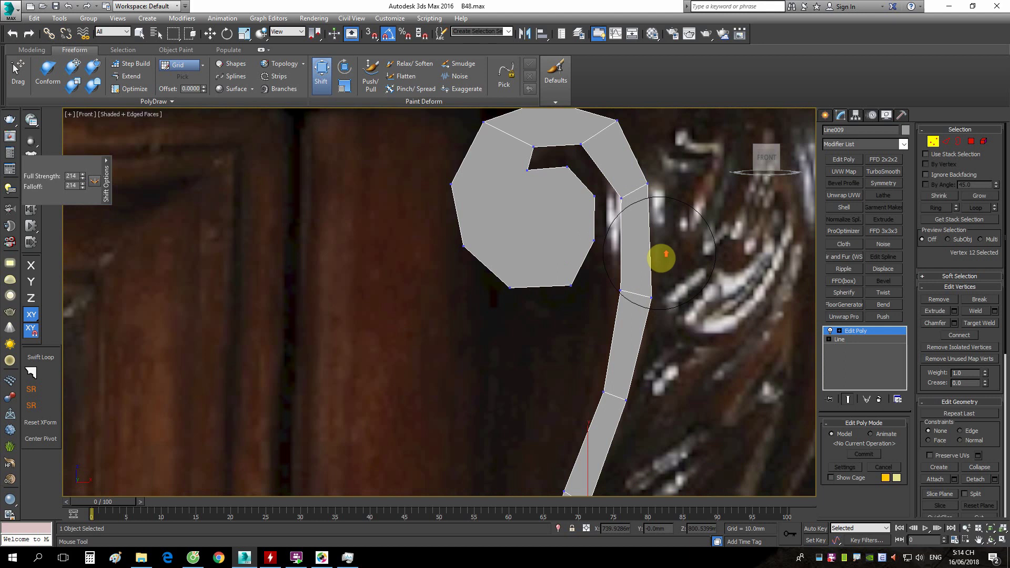
scroll(681, 327, up, 1)
scroll(655, 322, up, 2)
scroll(559, 307, down, 1)
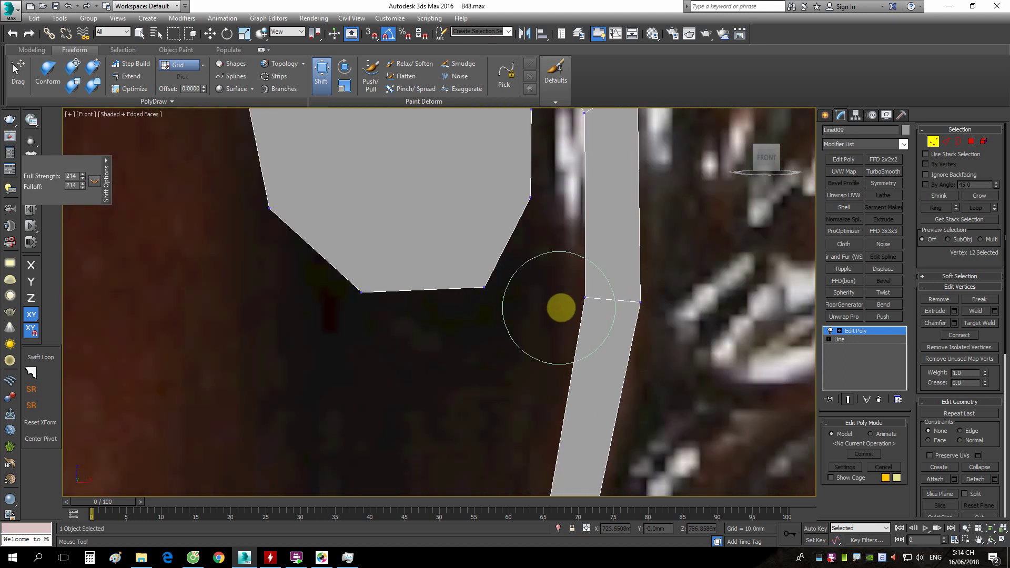
scroll(559, 305, down, 3)
scroll(632, 263, up, 3)
scroll(623, 300, up, 2)
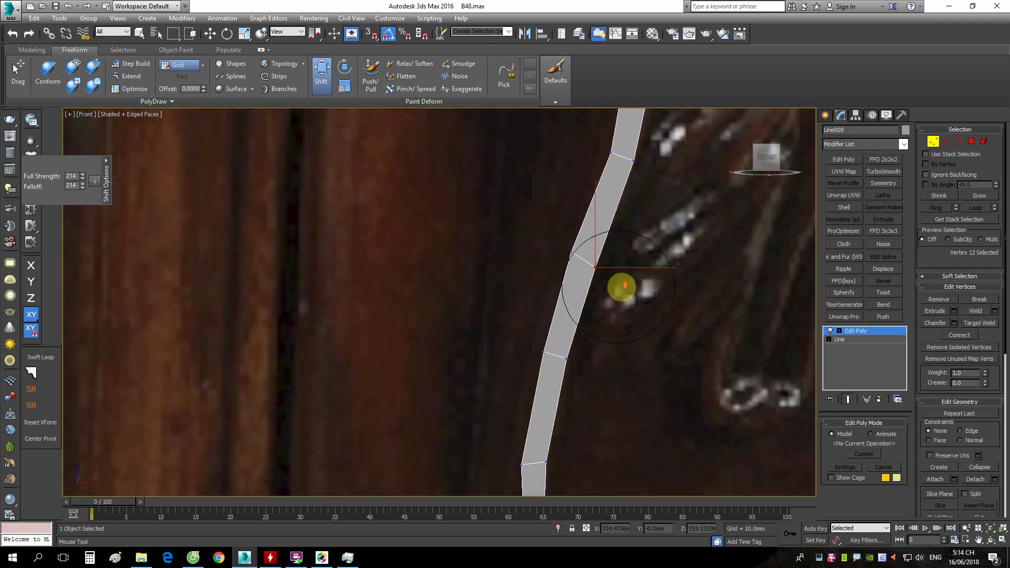
scroll(600, 310, up, 2)
scroll(582, 334, up, 1)
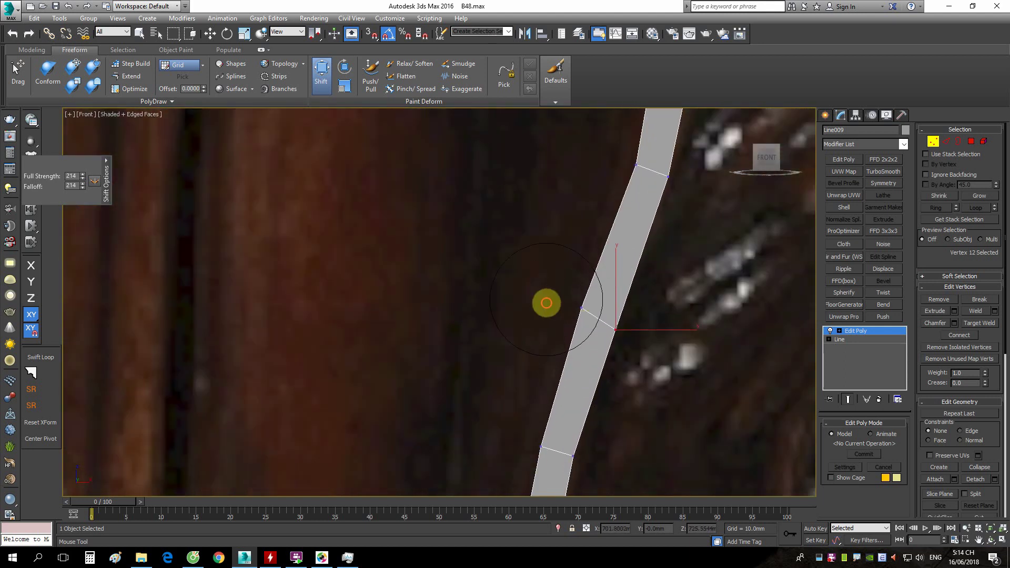
scroll(562, 309, down, 2)
scroll(589, 319, down, 1)
scroll(604, 237, up, 1)
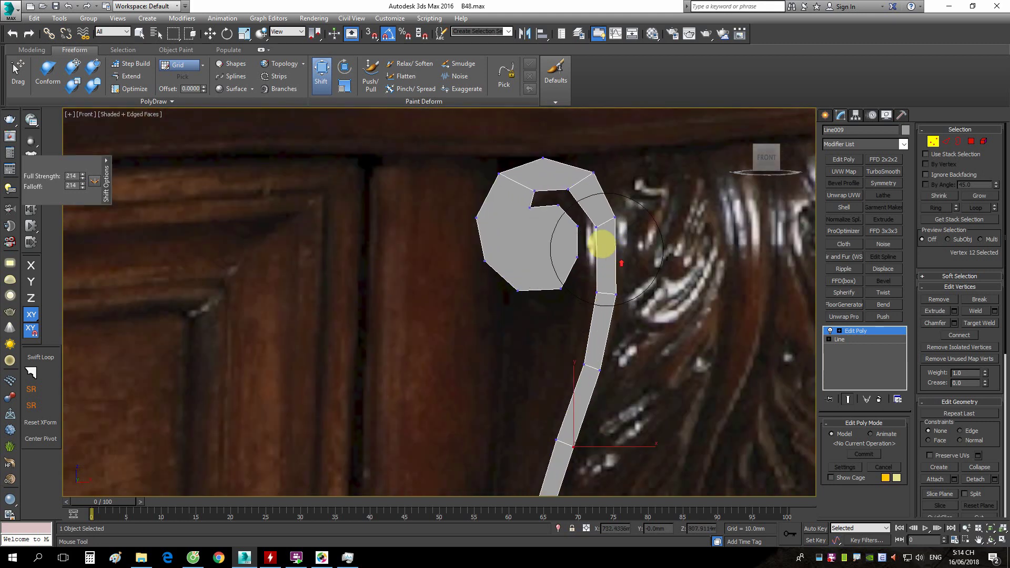
scroll(599, 259, down, 1)
scroll(641, 258, up, 5)
Try Quickslice and a Cut on the spiral head's inner edge.
right_click(638, 254)
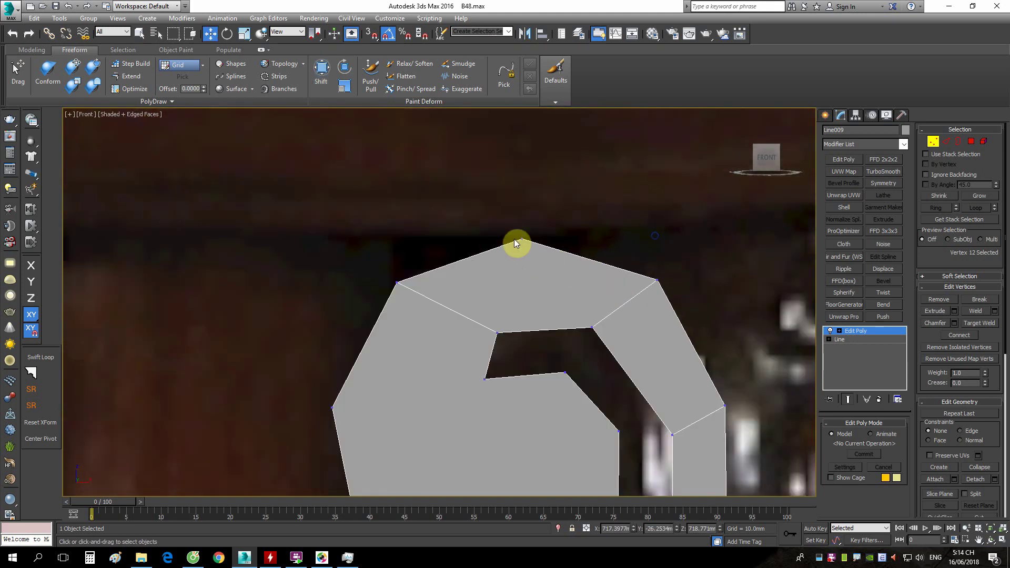
scroll(514, 239, up, 1)
right_click(644, 237)
click(613, 147)
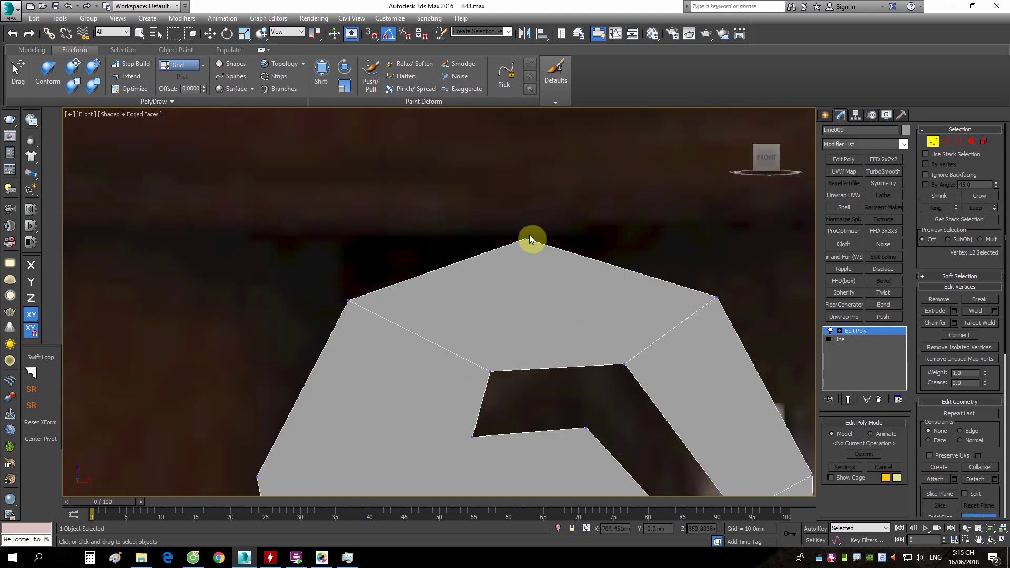
key(alt+c)
click(544, 367)
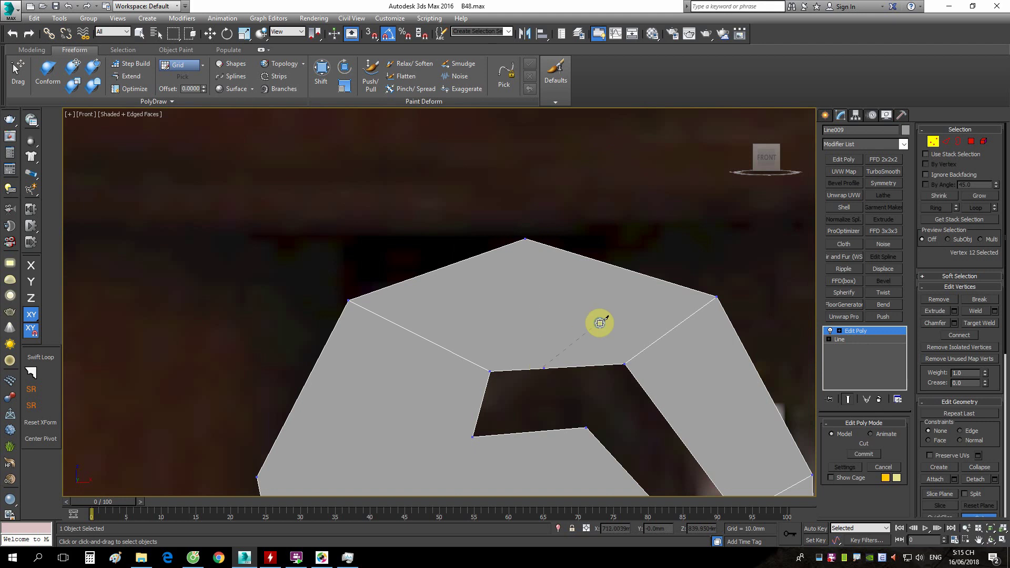
Shift-brush the notch's top vertices to match the carving, then exit Vertex mode with Move active.
click(321, 73)
scroll(605, 289, down, 5)
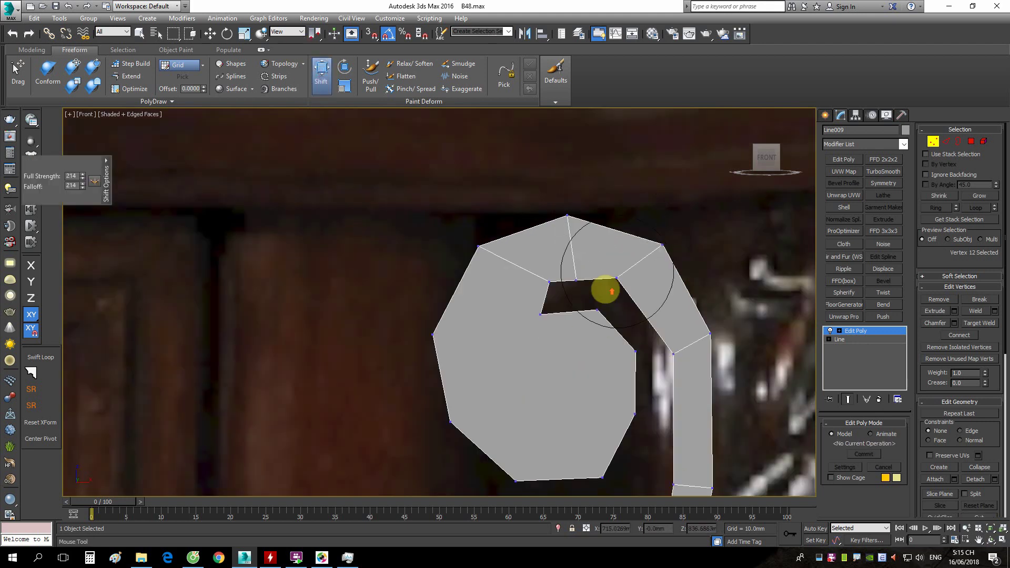
scroll(578, 203, up, 5)
drag(557, 255, 518, 236)
scroll(590, 180, down, 5)
scroll(569, 239, up, 5)
drag(568, 202, 568, 221)
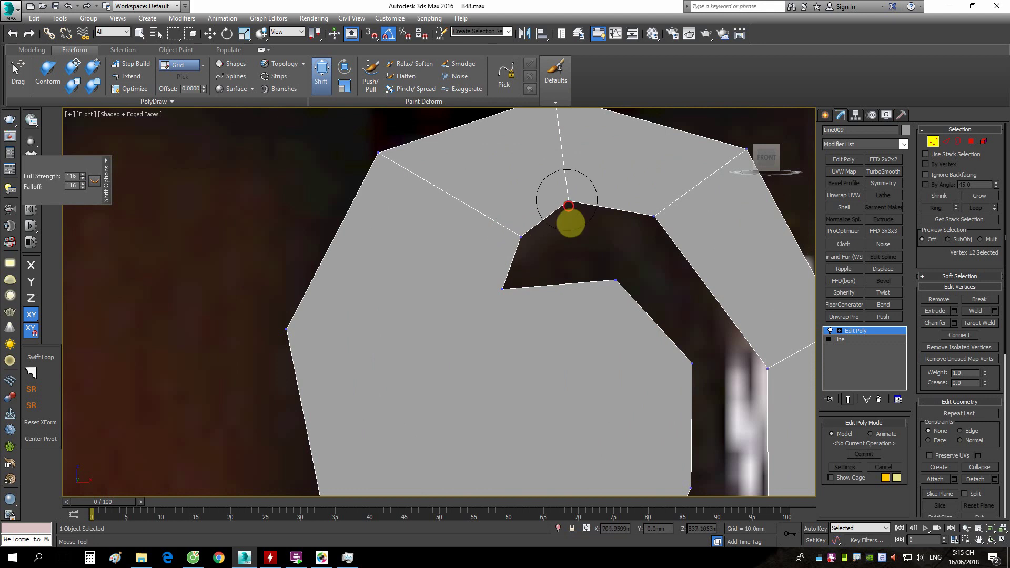
drag(676, 216, 667, 245)
drag(736, 334, 740, 372)
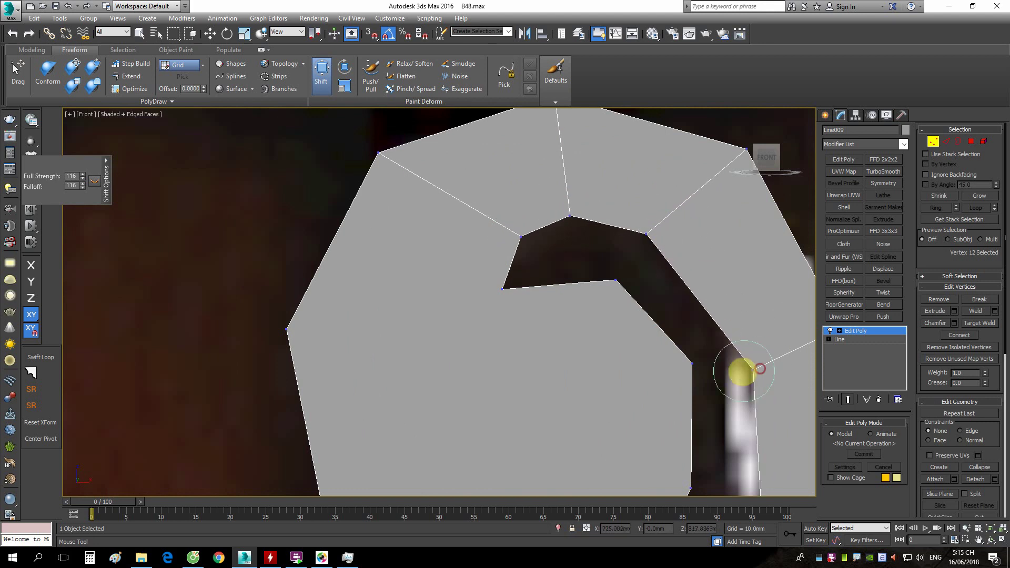
key(w)
key(1)
scroll(631, 263, down, 5)
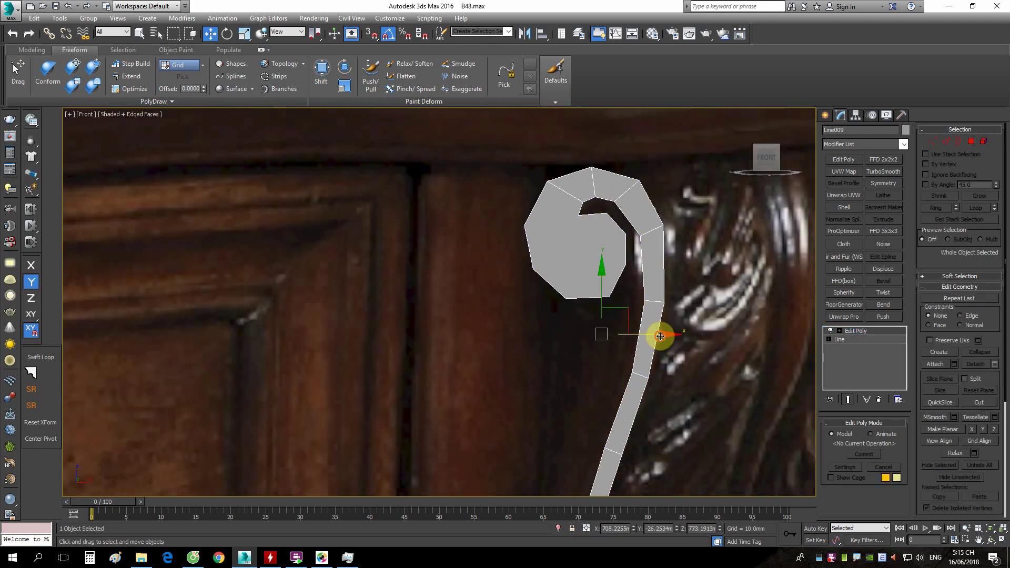
Slide the scroll mesh left and connect two spiral-head vertex pairs with new edges.
drag(660, 335, 504, 325)
scroll(379, 177, up, 3)
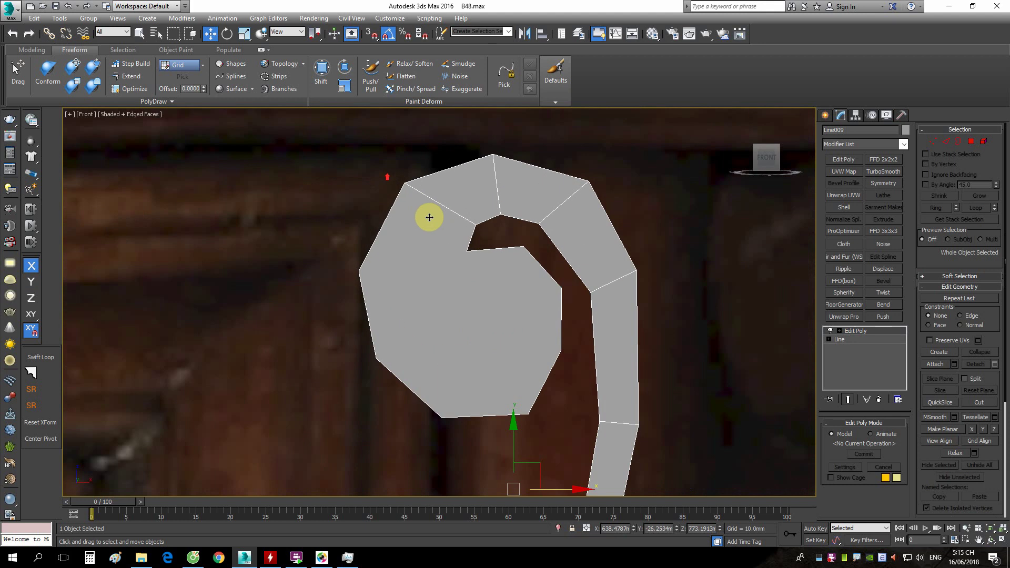
key(1)
drag(471, 296, 472, 295)
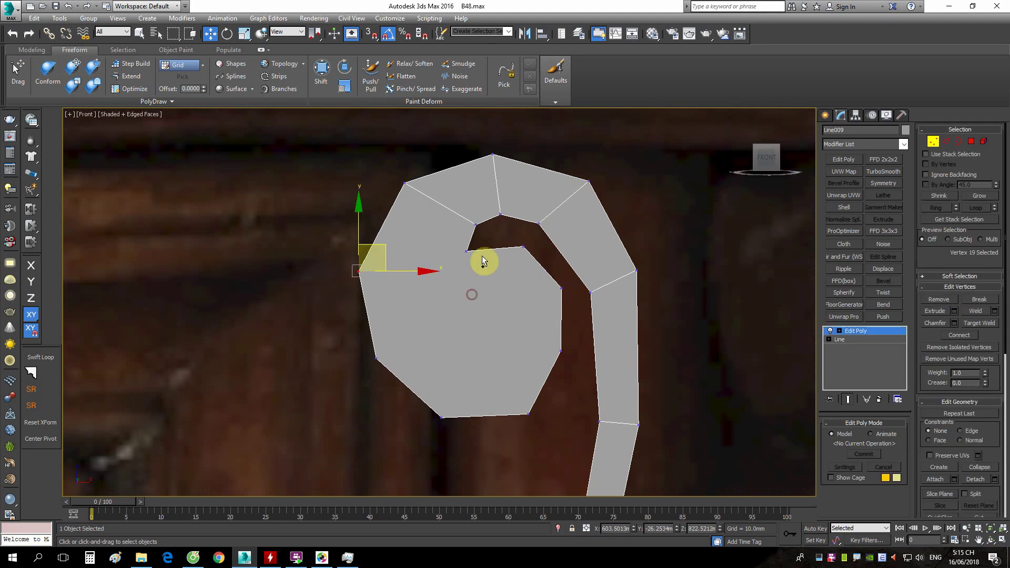
right_click(573, 219)
click(550, 231)
click(376, 358)
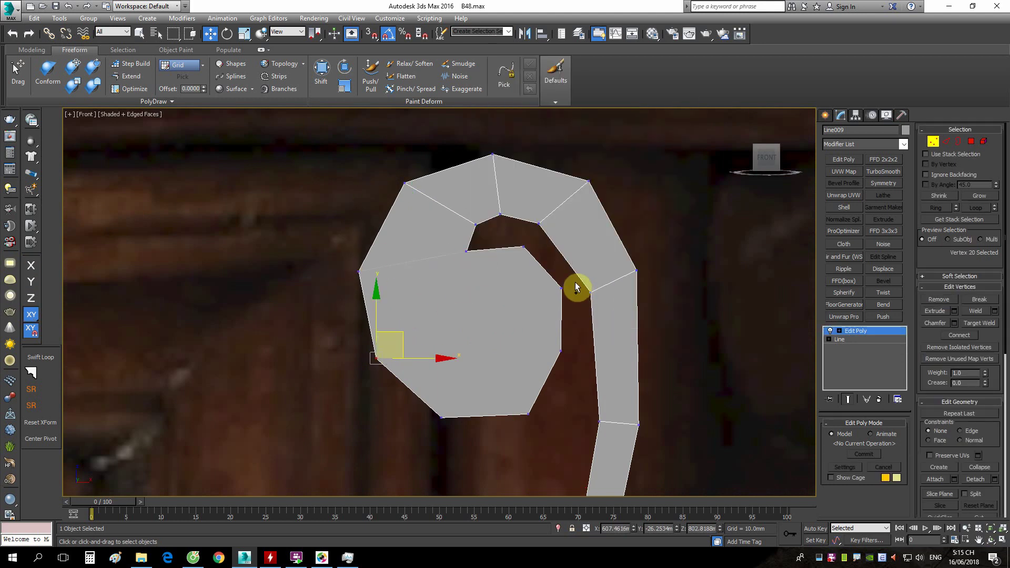
ctrl+click(561, 288)
key(ctrl+shift+e)
Cut a new edge across the spiral head's inner face.
scroll(547, 307, up, 2)
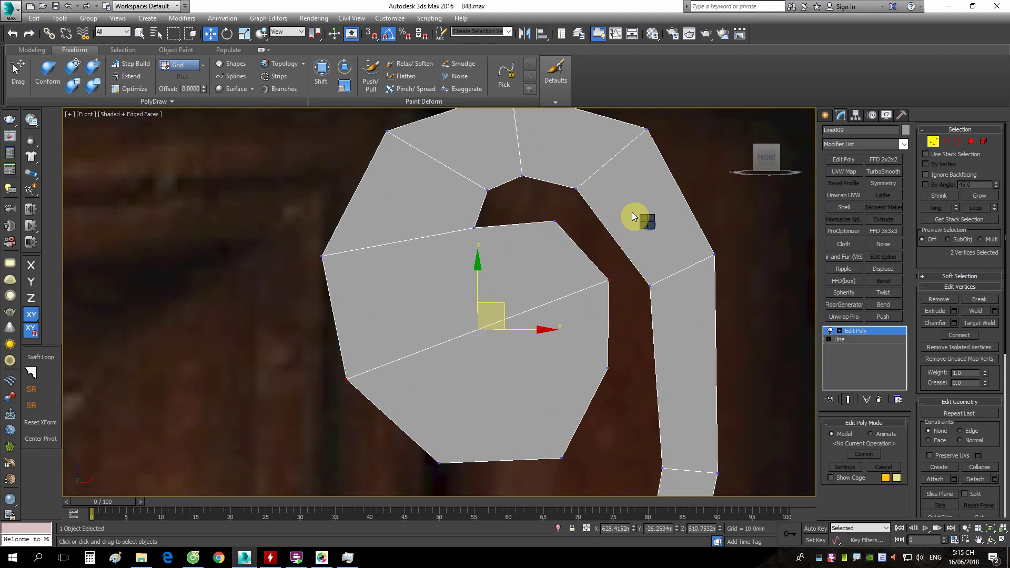
right_click(632, 215)
click(623, 125)
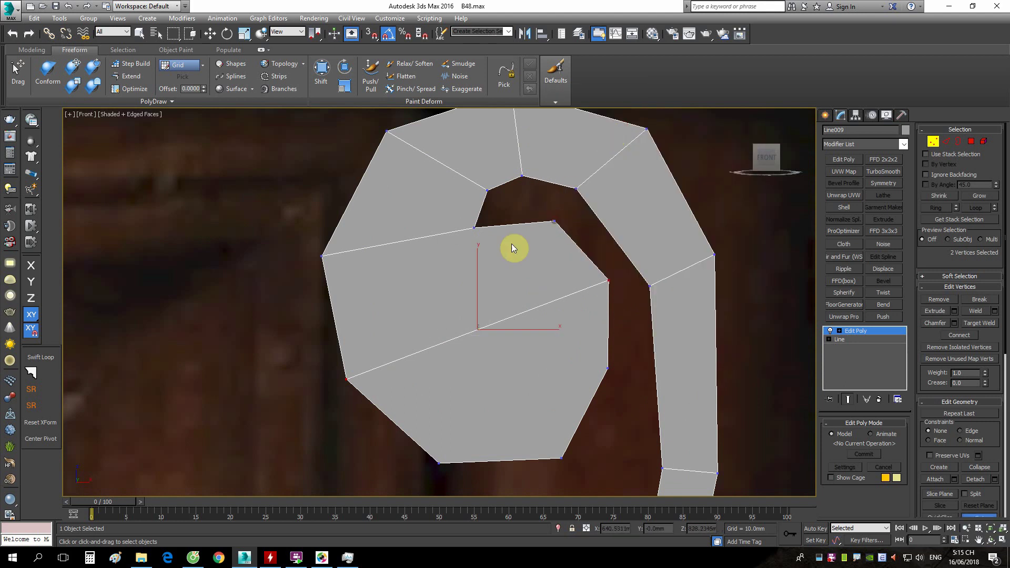
click(335, 322)
scroll(451, 239, down, 2)
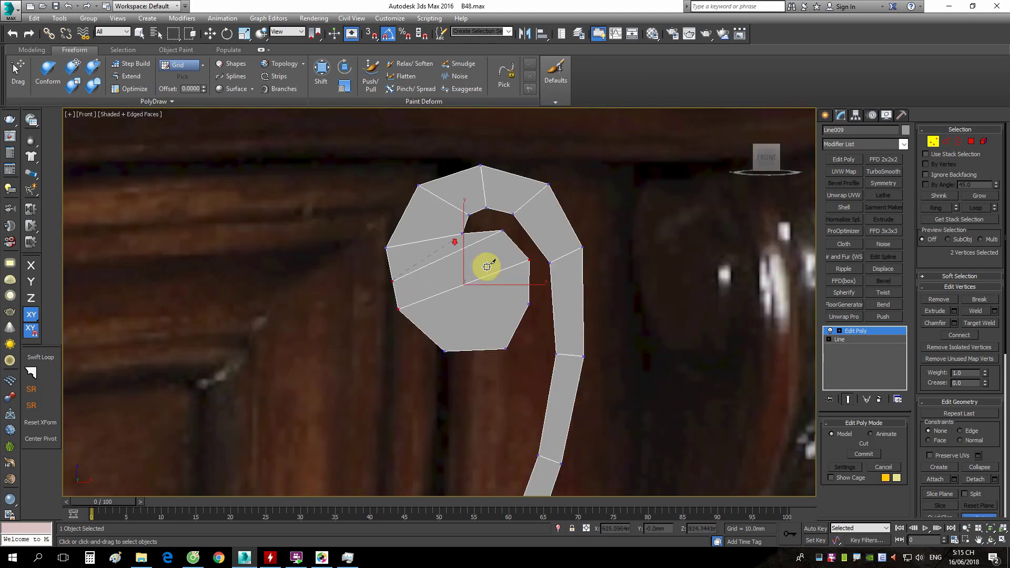
scroll(461, 328, up, 2)
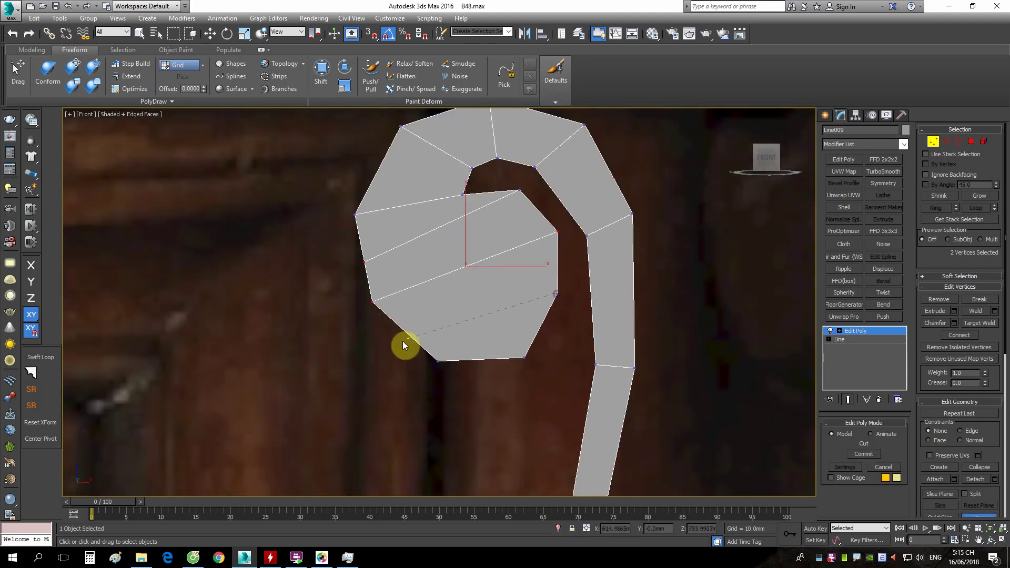
click(550, 300)
scroll(603, 282, up, 2)
key(w)
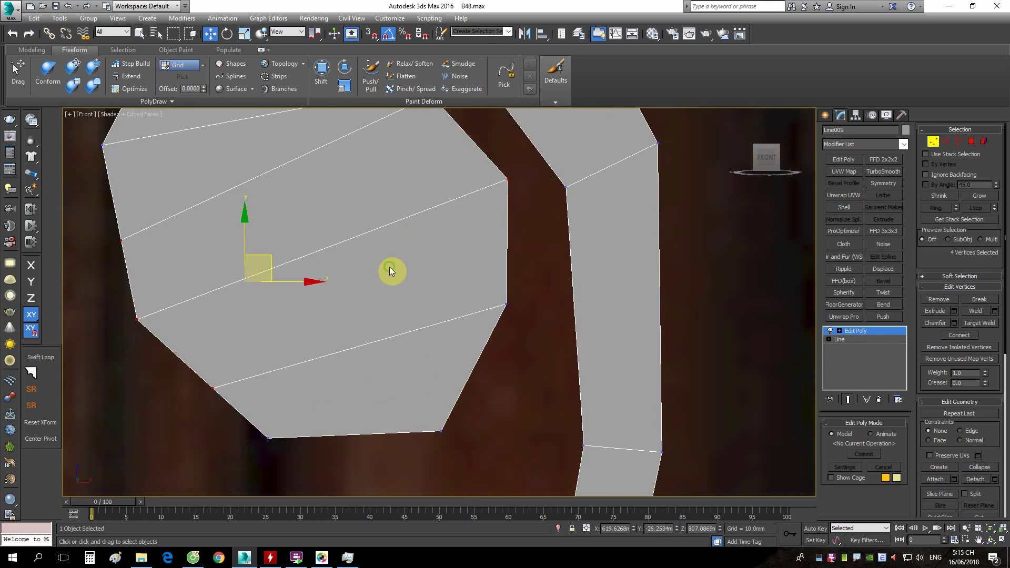
scroll(389, 269, down, 1)
Shift-brush the head's left vertices slightly to the left.
click(323, 89)
drag(379, 241, 367, 241)
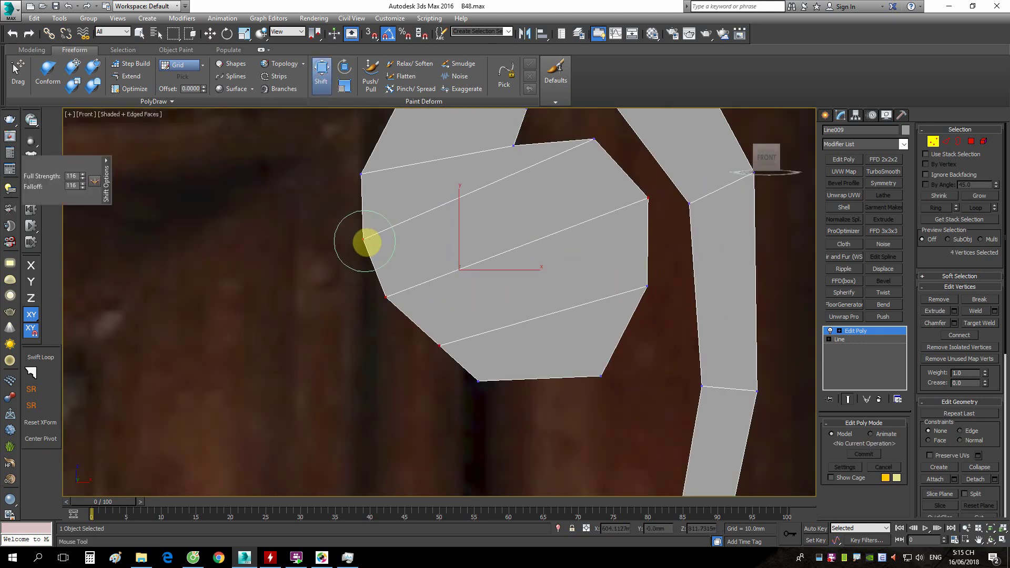
drag(445, 344, 439, 342)
In Polygon mode, box-select all 14 faces of the curl.
key(w)
scroll(494, 282, down, 3)
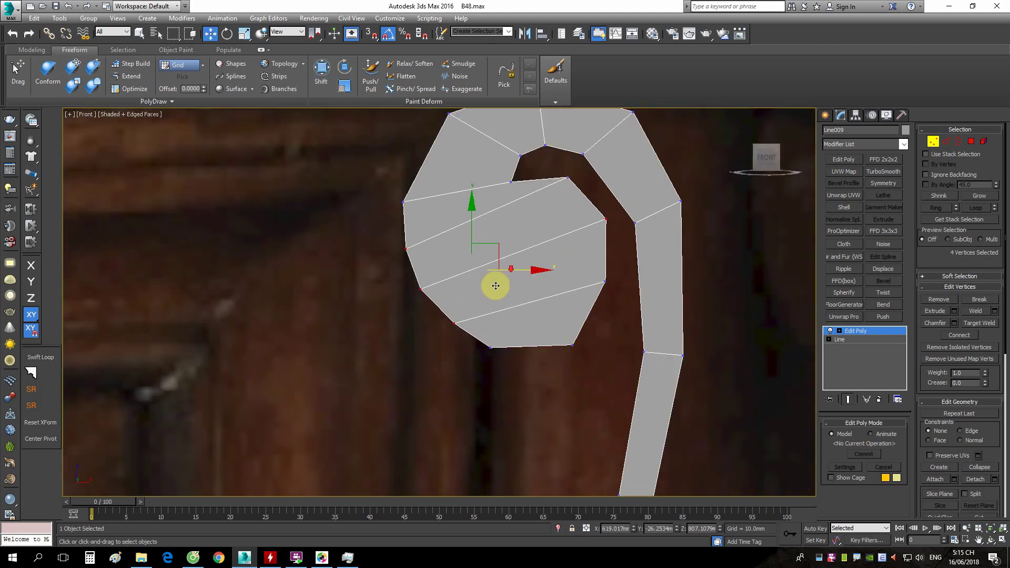
scroll(564, 295, down, 3)
scroll(525, 249, up, 2)
scroll(524, 238, up, 2)
scroll(525, 237, down, 3)
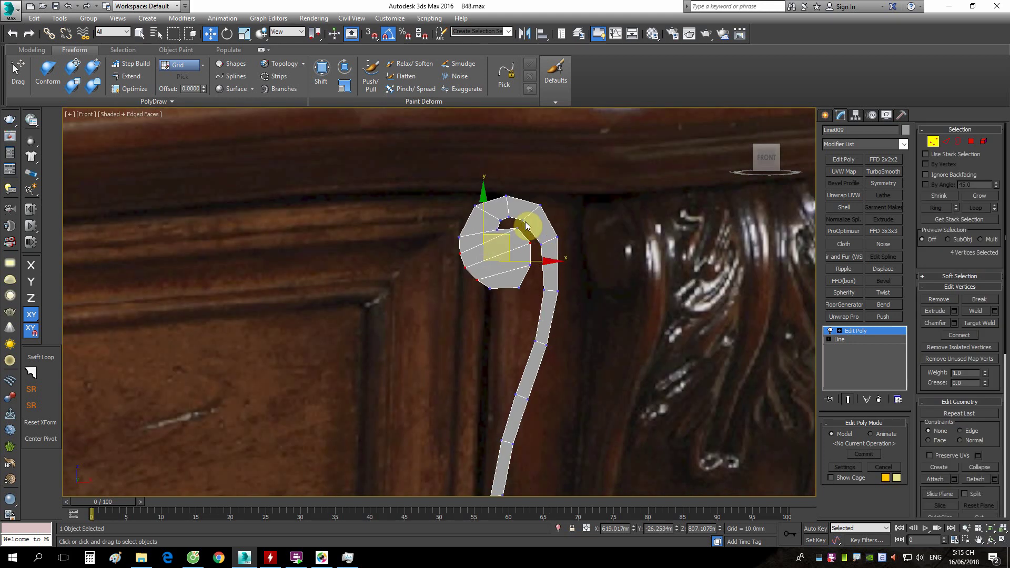
scroll(551, 209, down, 2)
scroll(558, 281, up, 3)
scroll(570, 276, down, 3)
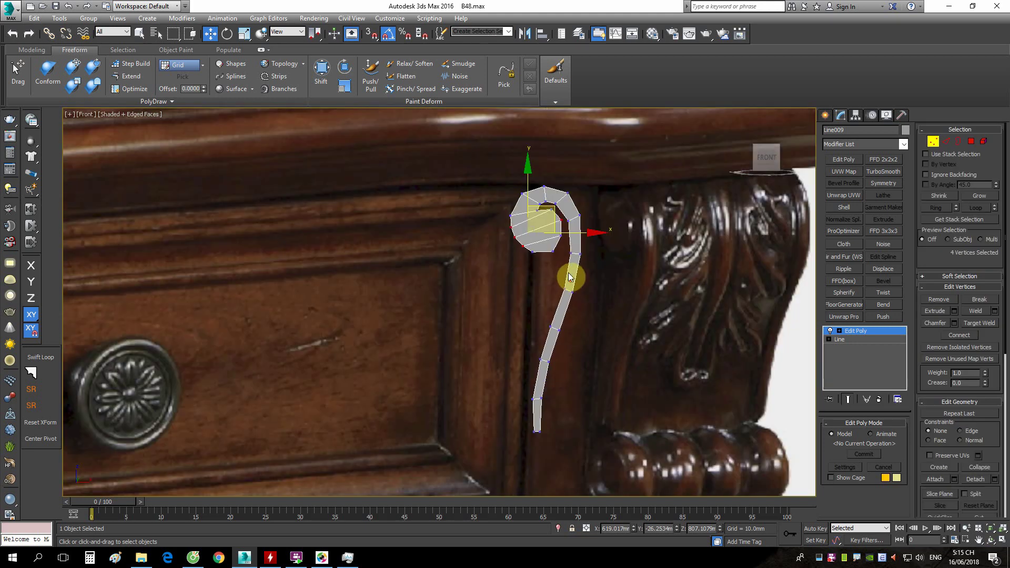
key(4)
drag(610, 206, 416, 476)
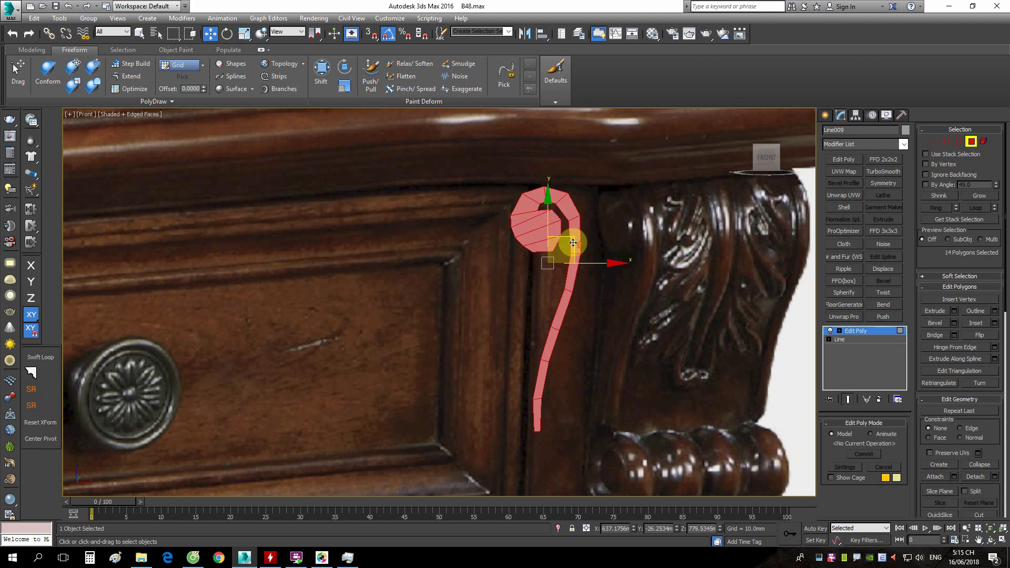
Extrude the 14 curl polygons by 5.9472 mm from the quad menu.
scroll(524, 297, up, 3)
mouse_move(575, 238)
alt+middle_down()
mouse_move(524, 297)
mouse_move(552, 258)
mouse_move(457, 311)
alt+middle_up()
scroll(552, 259, down, 3)
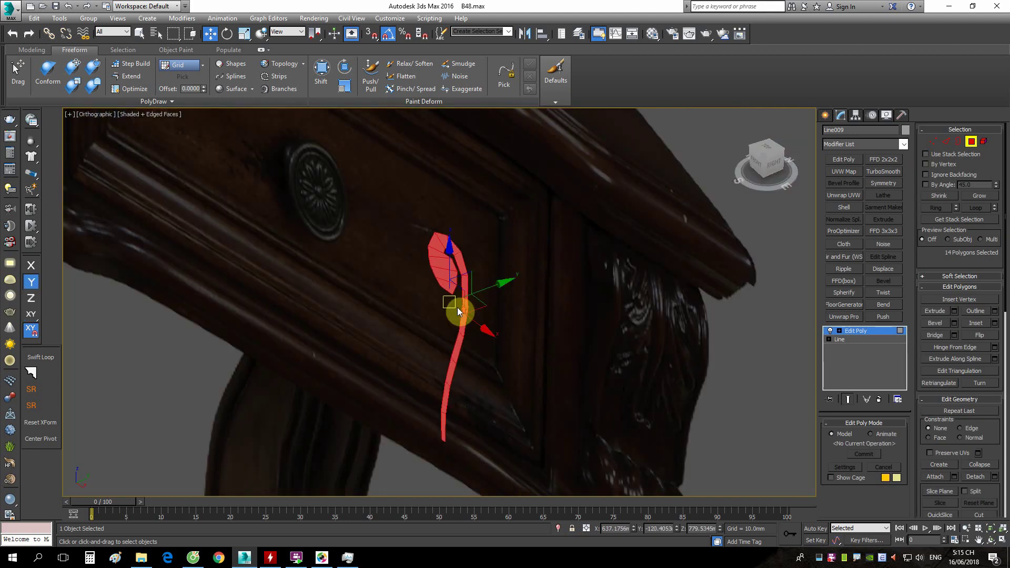
scroll(458, 311, up, 3)
right_click(589, 251)
click(500, 287)
scroll(458, 311, up, 4)
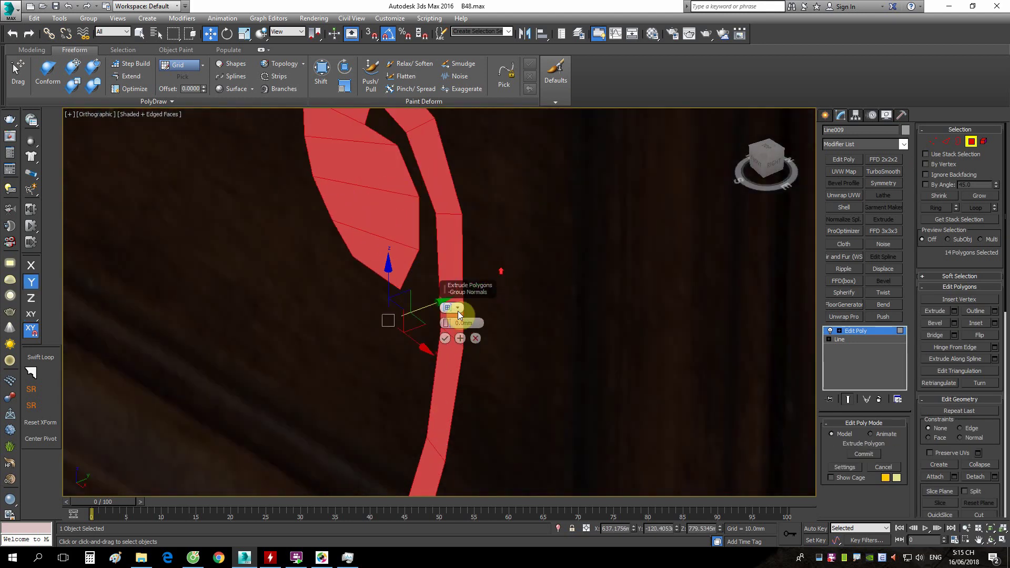
drag(446, 320, 444, 296)
scroll(445, 295, down, 5)
mouse_move(513, 276)
alt+middle_down()
mouse_move(642, 295)
mouse_move(557, 295)
mouse_move(570, 277)
mouse_move(542, 282)
mouse_move(566, 267)
mouse_move(573, 236)
mouse_move(552, 246)
alt+middle_up()
scroll(570, 277, down, 3)
scroll(551, 246, up, 3)
click(444, 339)
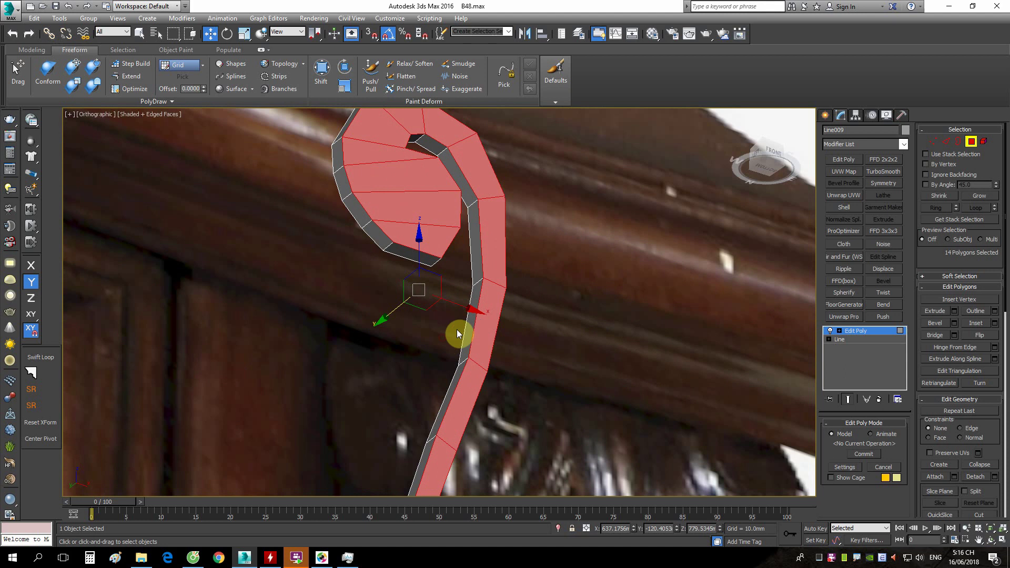
Return to the front view and pan toward the curl's head.
scroll(458, 334, down, 3)
mouse_move(458, 334)
alt+middle_down()
mouse_move(542, 334)
mouse_move(526, 354)
alt+middle_up()
scroll(526, 352, down, 2)
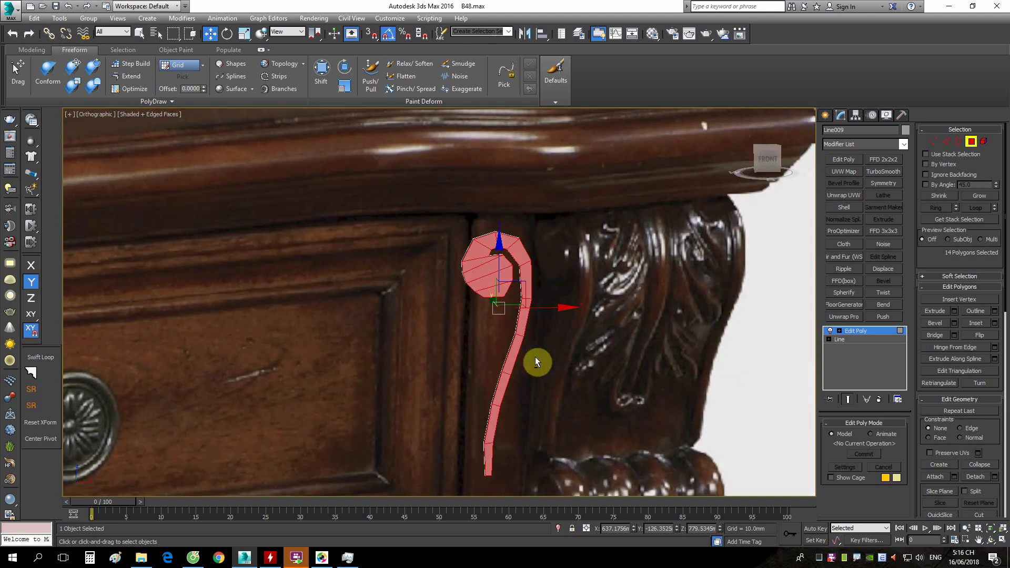
scroll(535, 357, down, 5)
scroll(557, 334, up, 5)
key(f)
scroll(576, 314, up, 3)
scroll(521, 260, down, 3)
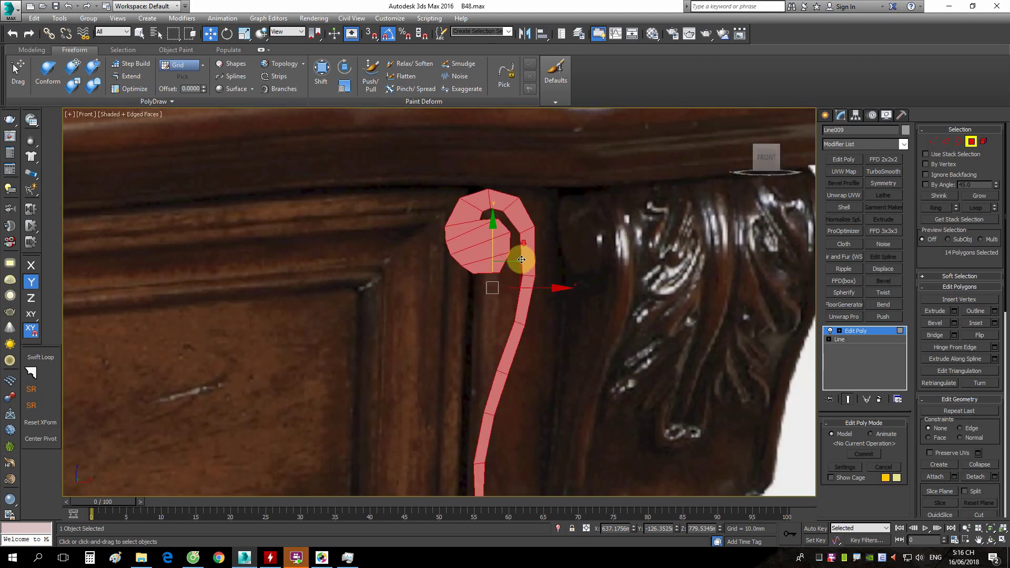
middle_drag(604, 352, 572, 300)
mouse_move(529, 263)
mouse_down()
mouse_move(534, 374)
mouse_move(544, 382)
mouse_up()
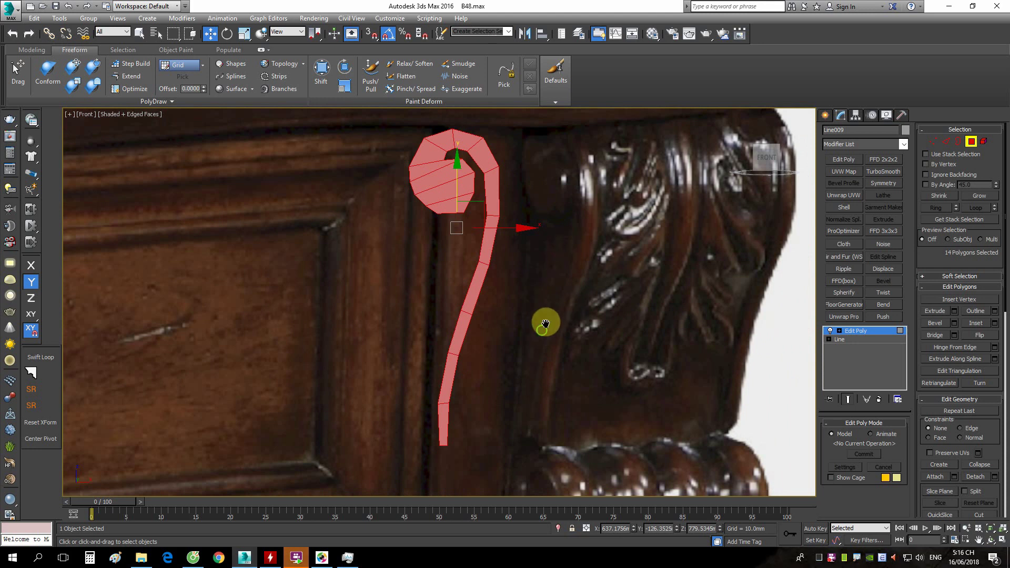
middle_drag(544, 322, 573, 295)
scroll(521, 273, up, 5)
scroll(508, 213, up, 2)
Bridge the spiral's inner-tip edge to the facing stem edge to join them.
key(2)
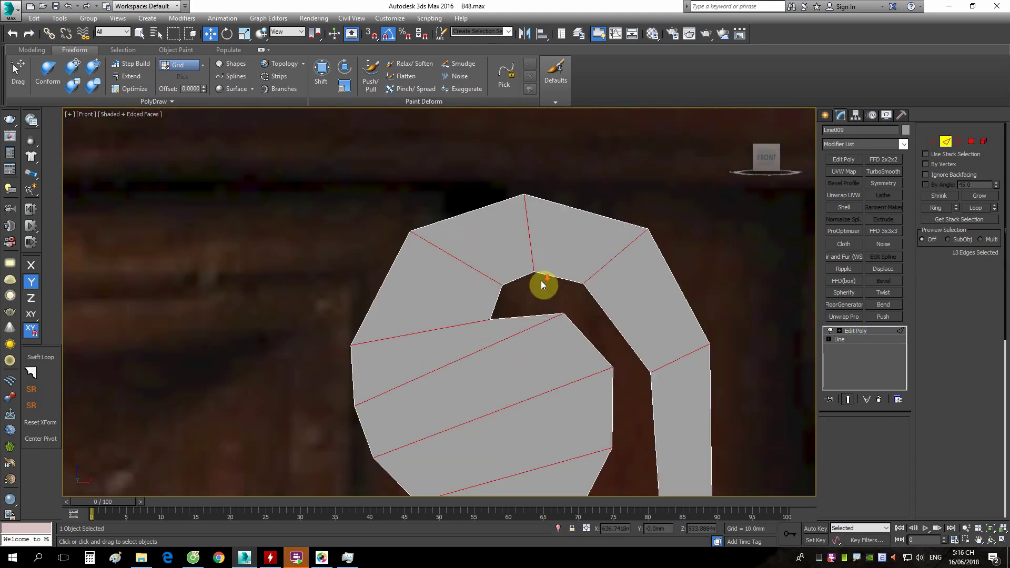
scroll(541, 284, down, 2)
scroll(582, 350, up, 4)
mouse_move(586, 327)
alt+middle_down()
mouse_move(615, 320)
mouse_move(604, 309)
mouse_move(552, 331)
alt+middle_up()
click(599, 301)
scroll(553, 306, down, 2)
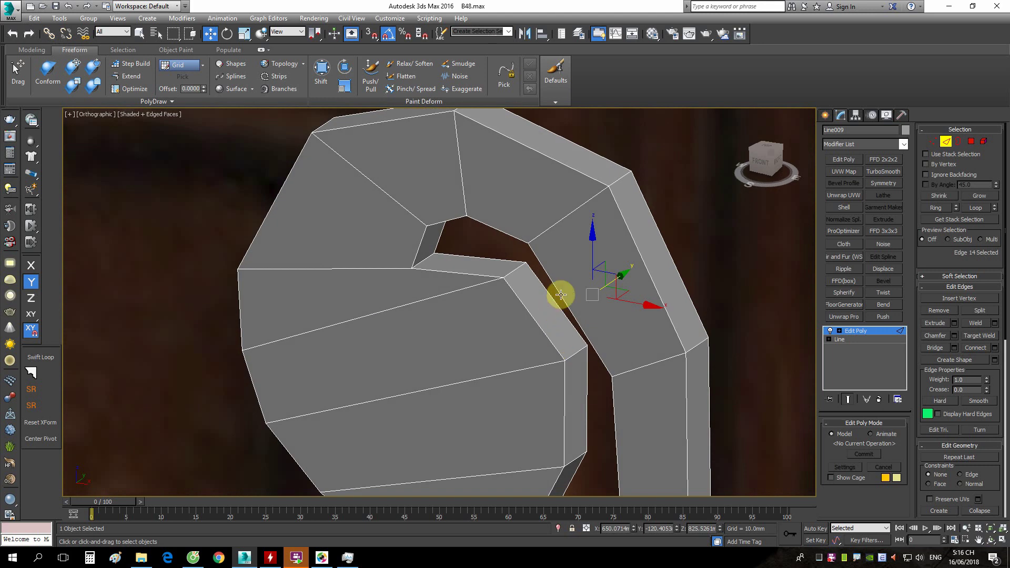
scroll(559, 293, down, 2)
mouse_move(559, 292)
alt+middle_down()
mouse_move(593, 399)
mouse_move(585, 316)
alt+middle_up()
scroll(585, 317, up, 2)
ctrl+click(556, 300)
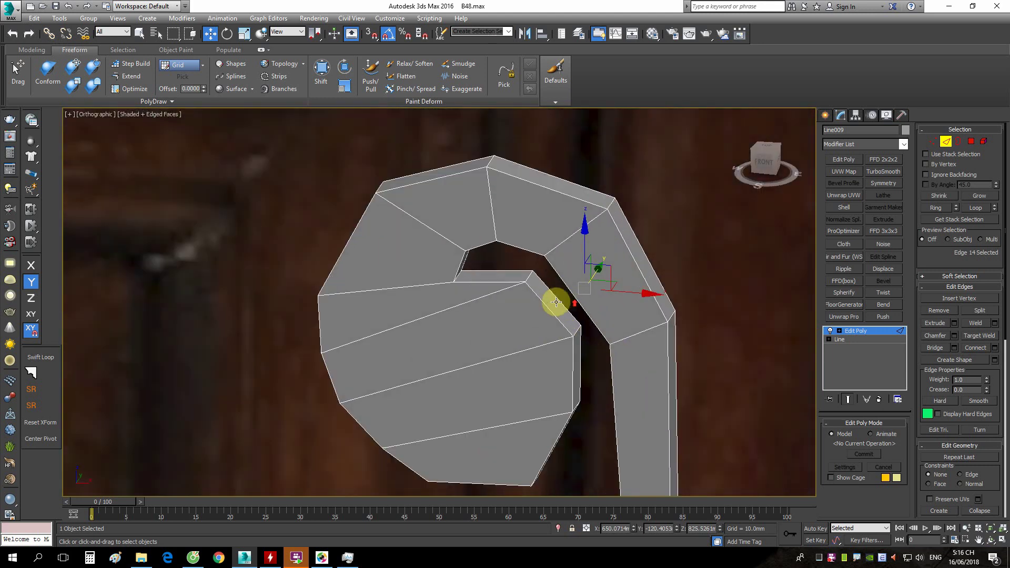
click(936, 347)
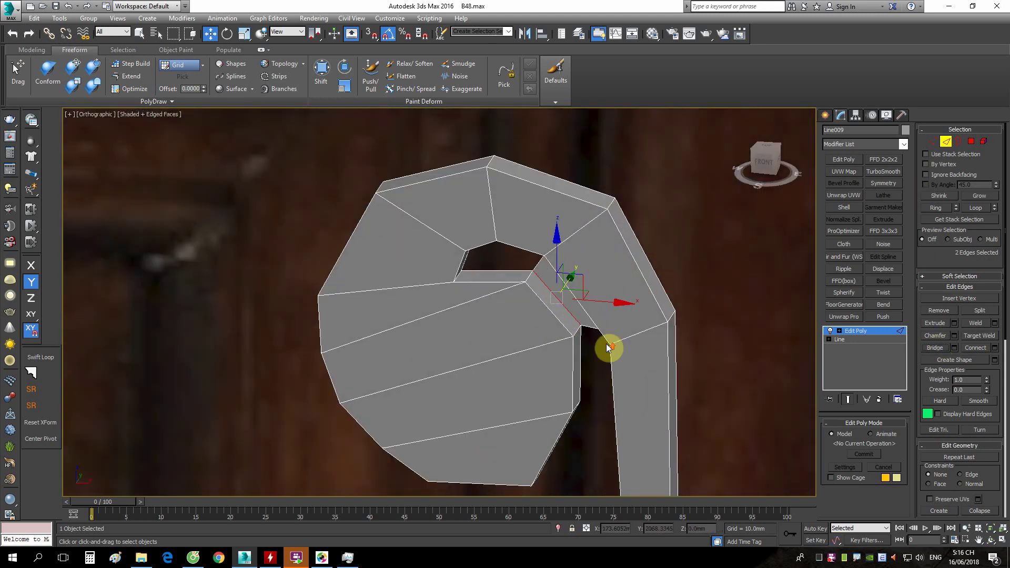
Bridge the next gap between two facing vertical edges of the joined area.
scroll(609, 345, up, 3)
mouse_move(609, 345)
alt+middle_down()
mouse_move(593, 316)
mouse_move(613, 338)
mouse_move(636, 330)
mouse_move(654, 361)
alt+middle_up()
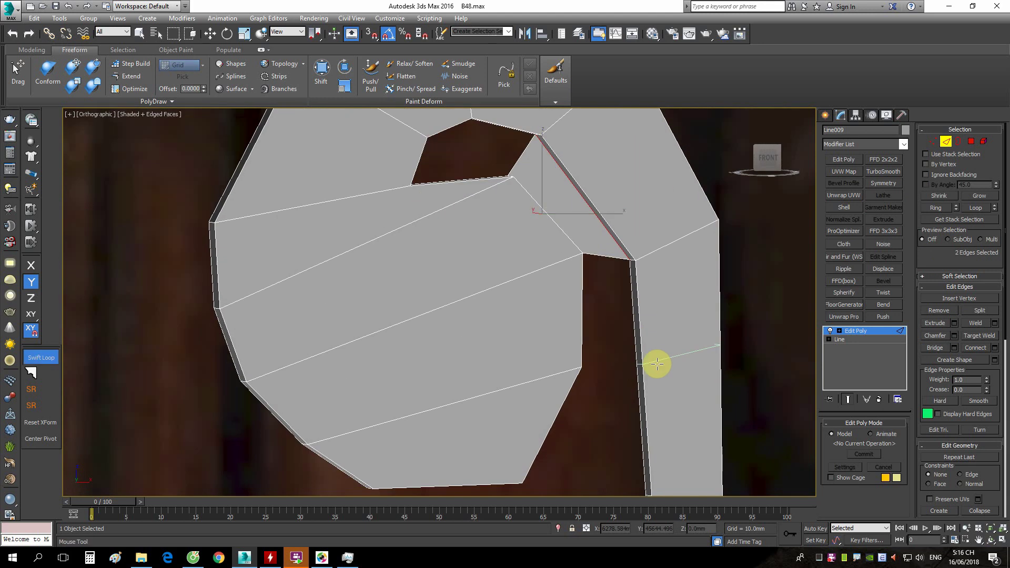
ctrl+click(692, 338)
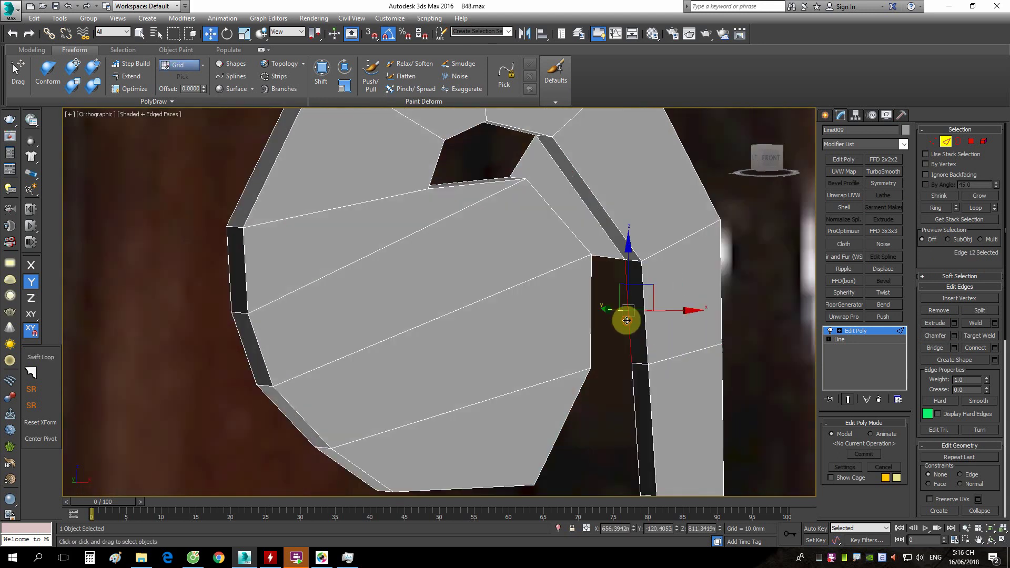
mouse_move(624, 318)
alt+middle_down()
mouse_move(579, 338)
mouse_move(568, 316)
alt+middle_up()
ctrl+click(570, 315)
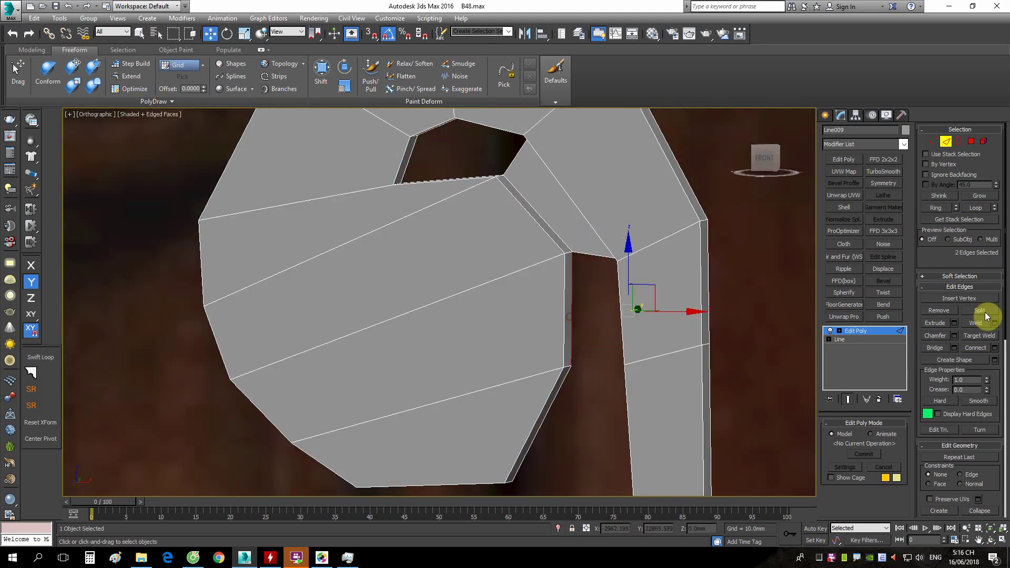
click(935, 349)
Bridge opposite edges of the remaining hole to partly close it.
mouse_move(532, 229)
alt+middle_down()
mouse_move(538, 251)
mouse_move(550, 251)
mouse_move(531, 286)
mouse_move(534, 274)
alt+middle_up()
scroll(538, 252, up, 2)
scroll(559, 279, up, 2)
click(576, 209)
click(532, 287)
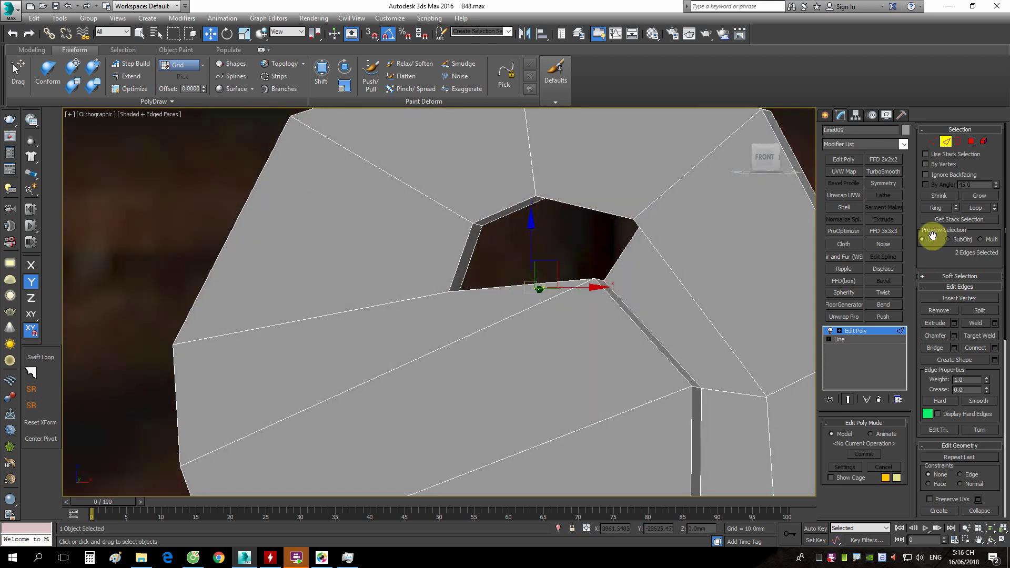
click(933, 348)
In Border mode, close the triangular hole's border using a quad-menu border tool.
alt+middle_drag(480, 227, 512, 251)
key(3)
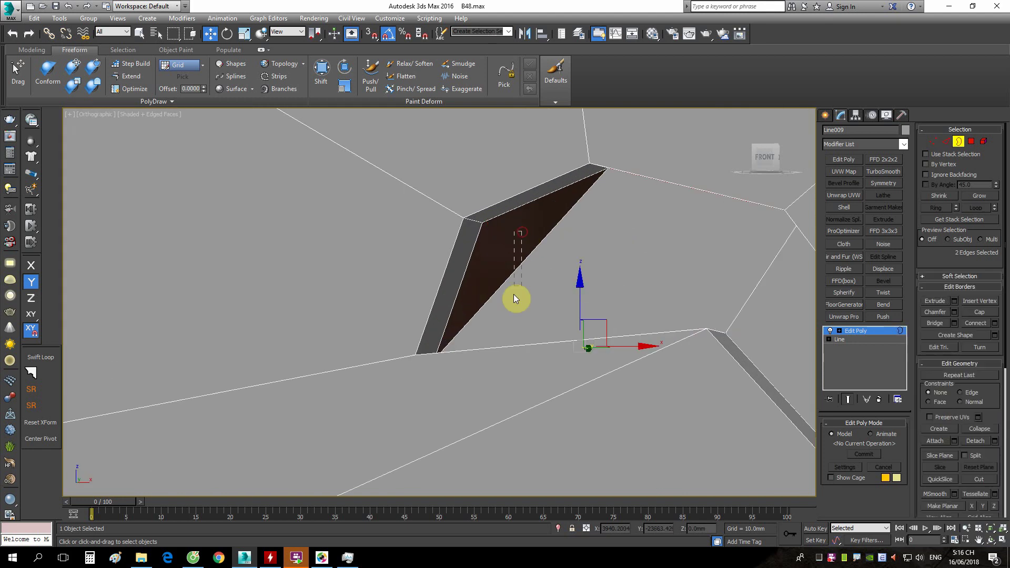
click(513, 295)
right_click(634, 245)
click(604, 275)
scroll(599, 263, down, 5)
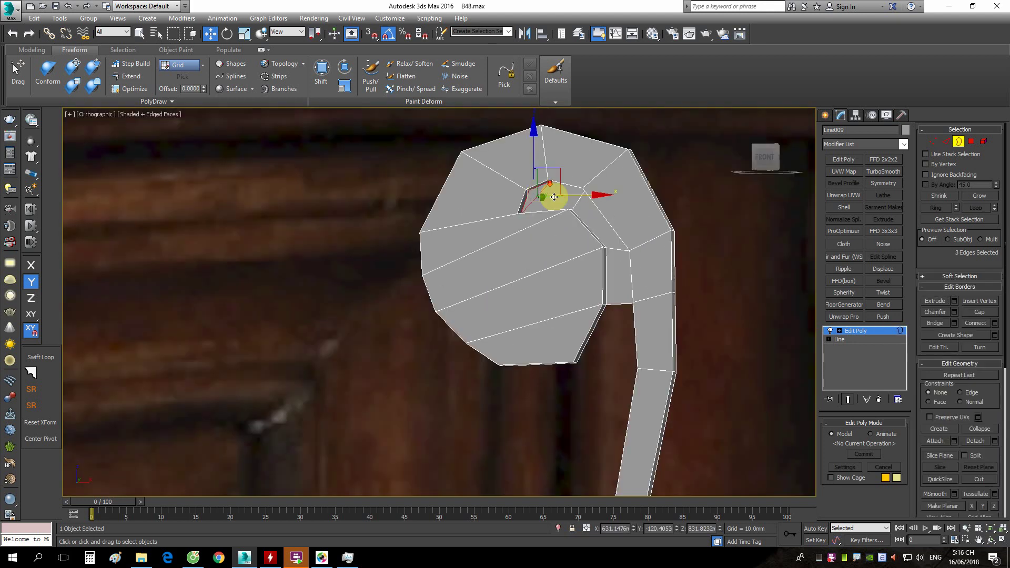
scroll(566, 218, up, 2)
scroll(573, 182, up, 3)
alt+middle_drag(595, 270, 575, 246)
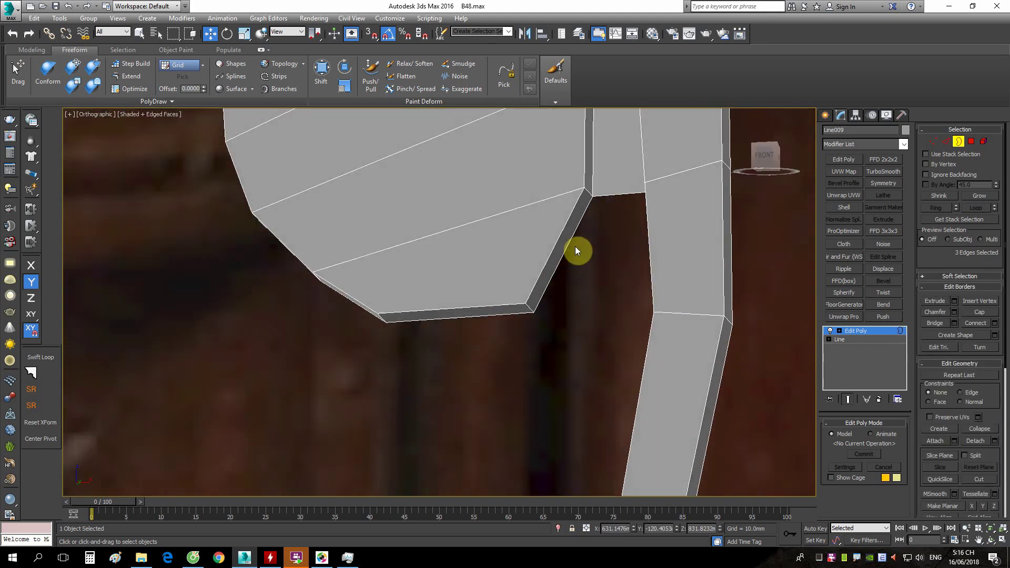
Bridge the facing edges across the gap under the spiral head.
click(559, 258)
key(2)
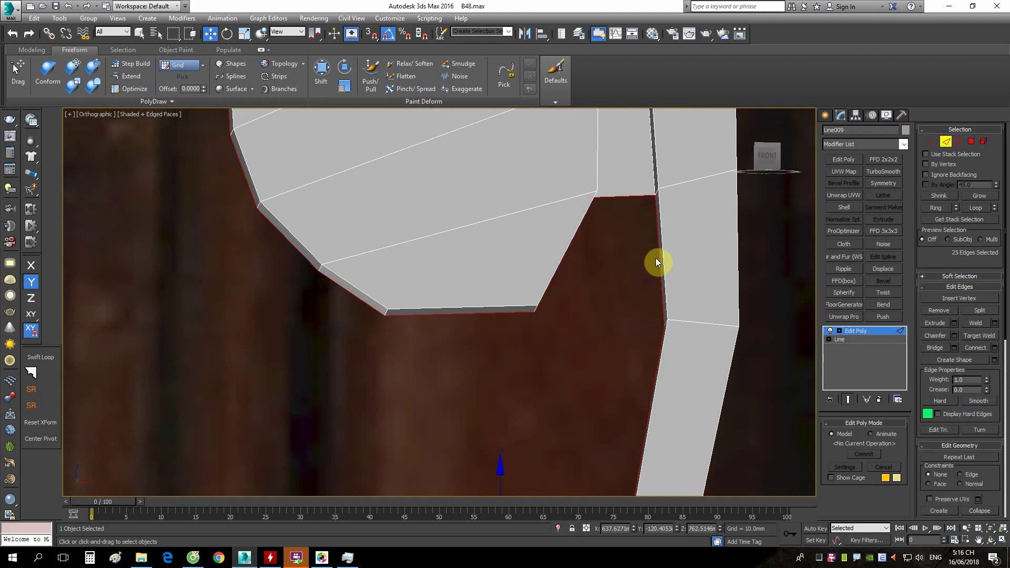
click(655, 258)
alt+middle_drag(655, 257, 583, 244)
click(572, 249)
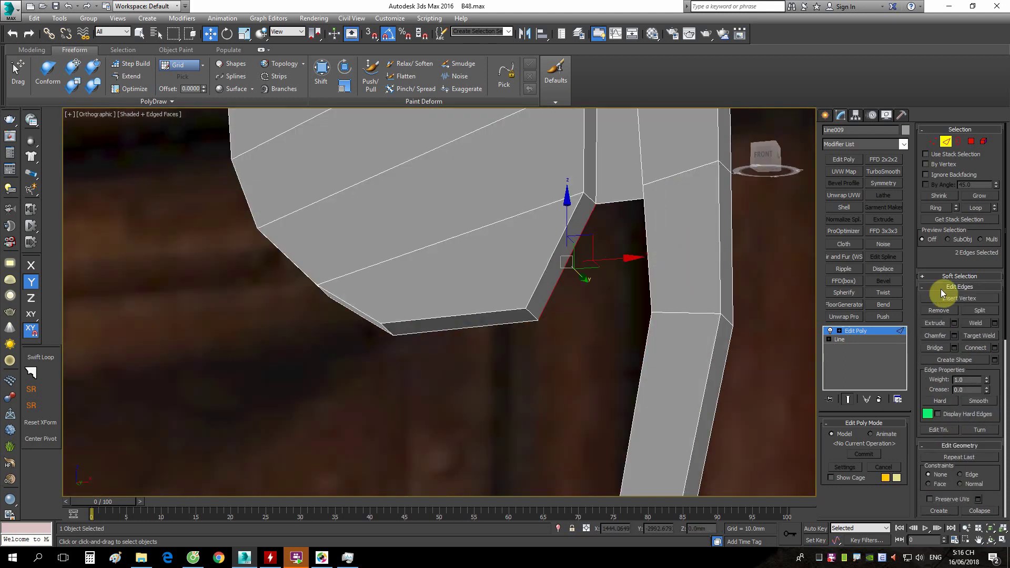
click(942, 351)
Move the five stem side edges left along X to widen the stem.
scroll(664, 228, down, 4)
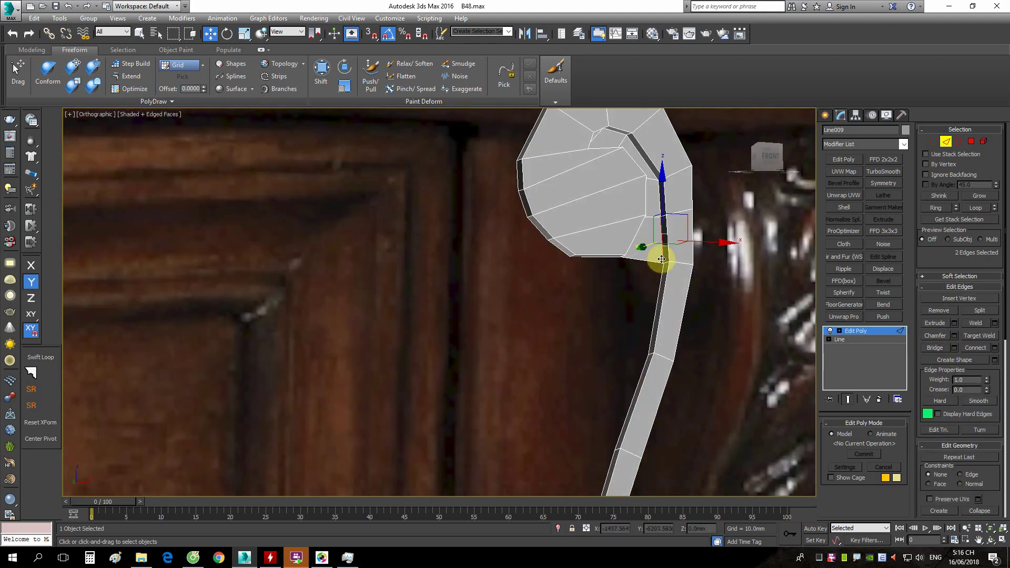
scroll(665, 254, up, 2)
click(658, 312)
scroll(644, 268, down, 4)
scroll(629, 310, up, 3)
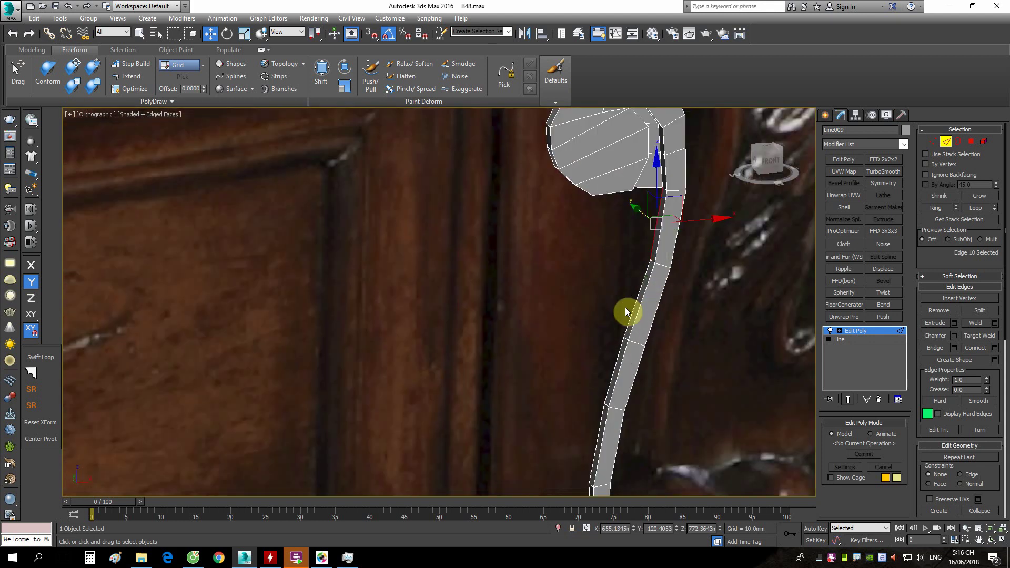
scroll(636, 300, up, 1)
scroll(628, 314, up, 2)
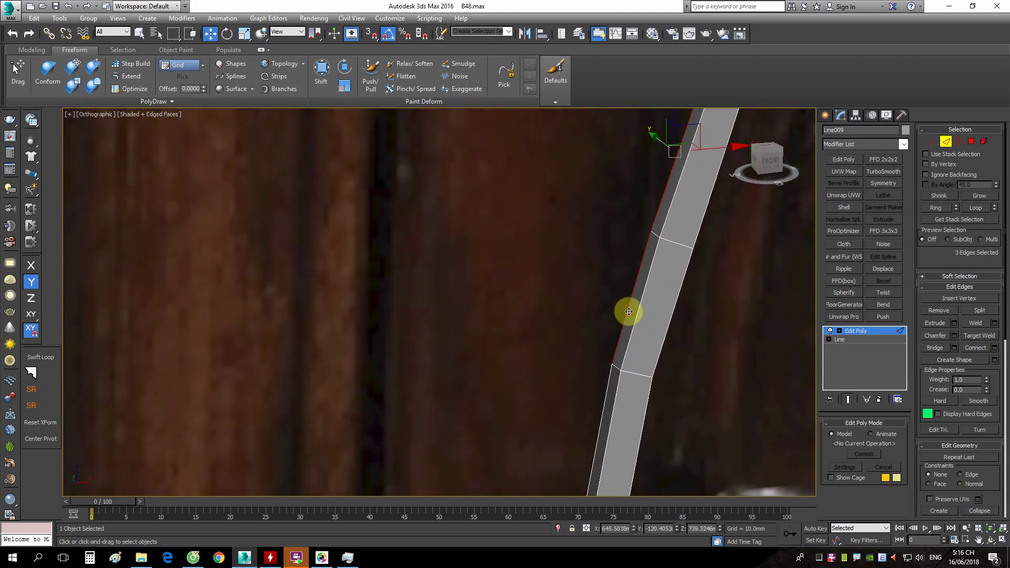
scroll(629, 312, down, 4)
scroll(620, 305, up, 3)
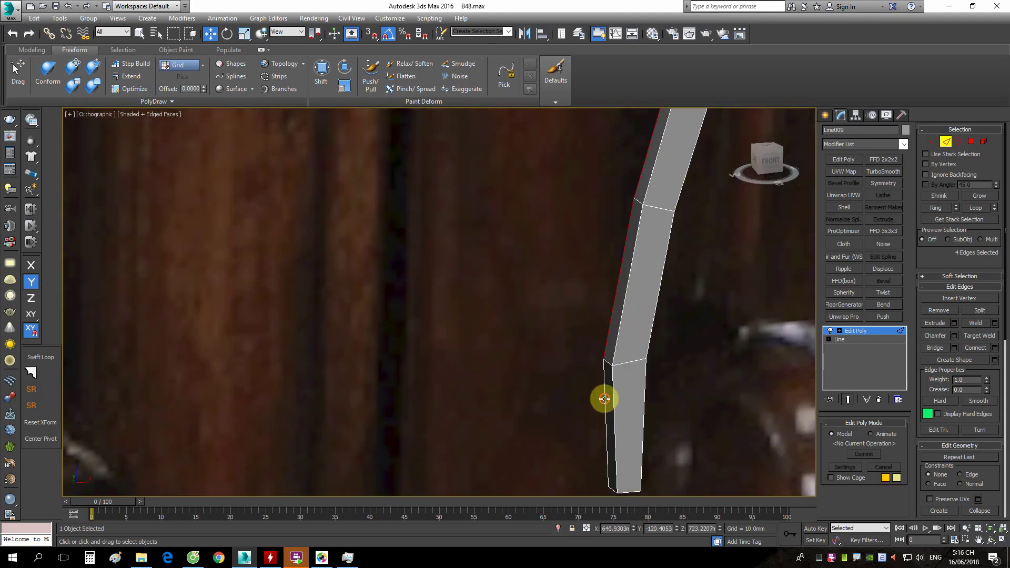
scroll(604, 399, down, 3)
scroll(649, 338, down, 1)
scroll(642, 327, up, 2)
scroll(665, 277, up, 2)
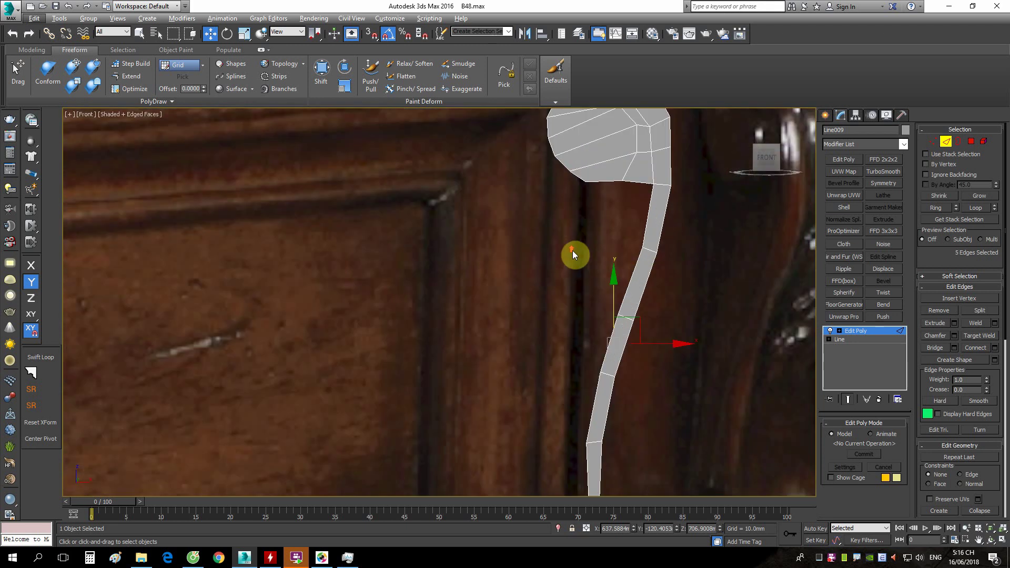
drag(649, 345, 584, 348)
Select the hook's left edge loop and move it left along X.
scroll(627, 179, up, 5)
alt+middle_drag(622, 263, 611, 232)
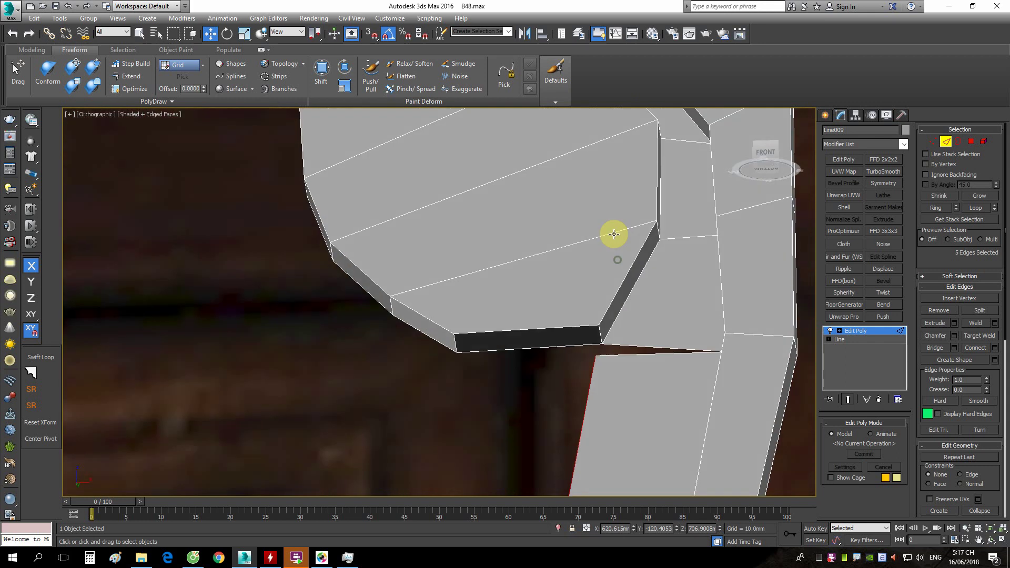
key(1)
right_click(706, 232)
click(678, 306)
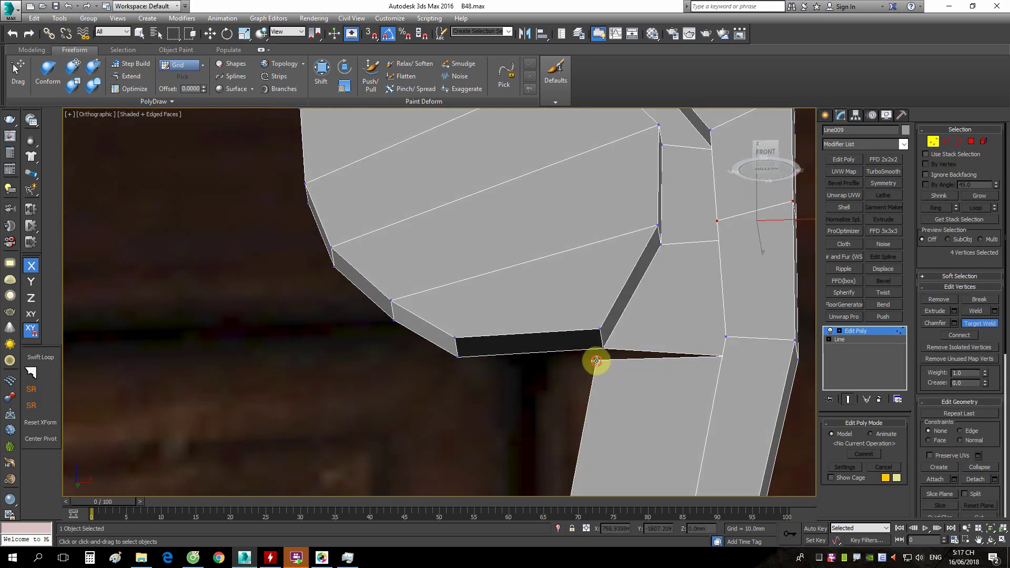
scroll(677, 257, down, 5)
key(2)
double_click(642, 329)
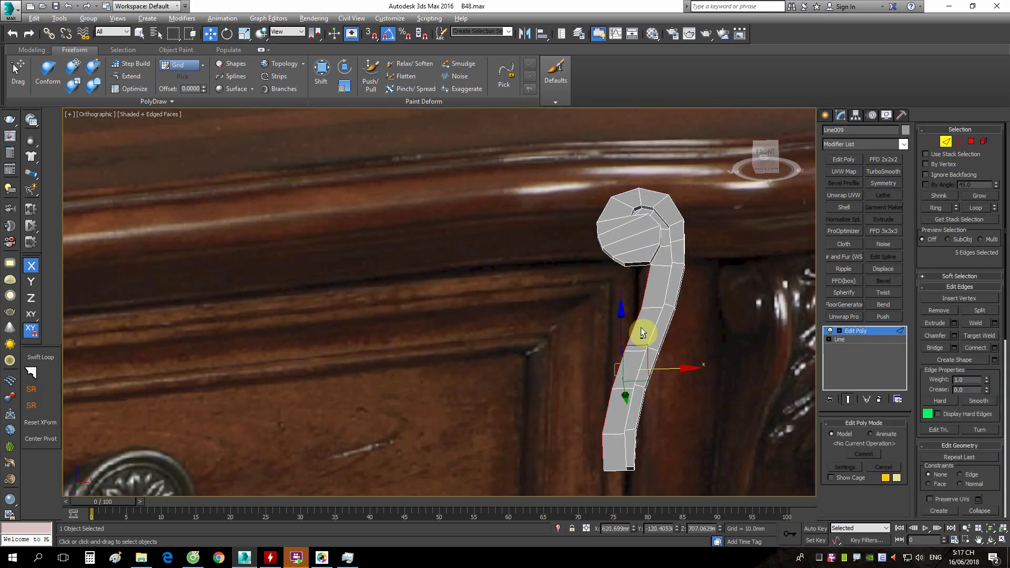
scroll(654, 388, up, 2)
scroll(667, 368, up, 2)
drag(667, 368, 637, 366)
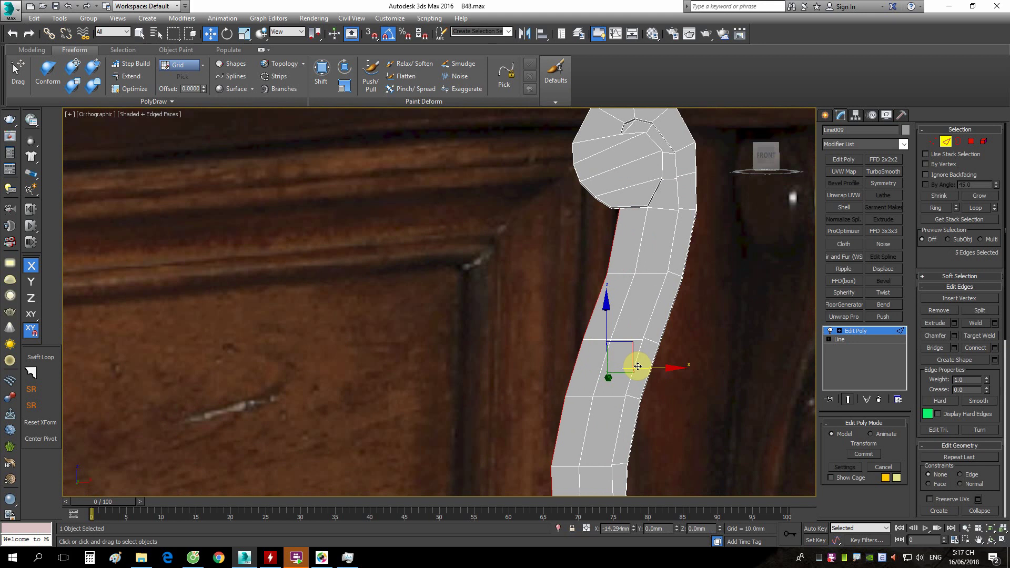
In Wireframe, Target Weld corner vertex 70 onto its adjacent vertex.
scroll(622, 185, up, 3)
scroll(609, 235, up, 5)
right_click(655, 234)
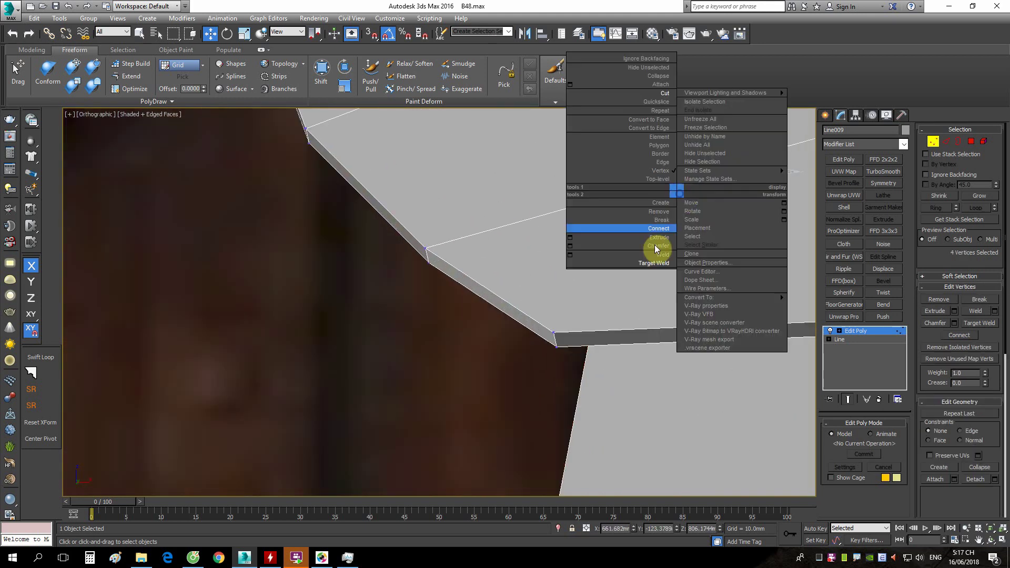
click(651, 257)
key(F3)
click(591, 339)
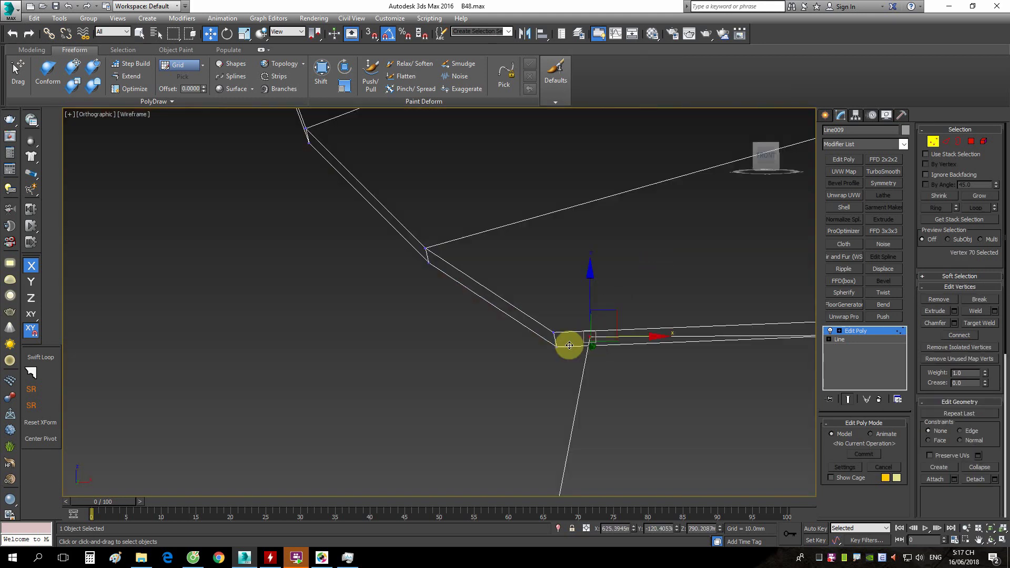
right_click(721, 237)
click(687, 314)
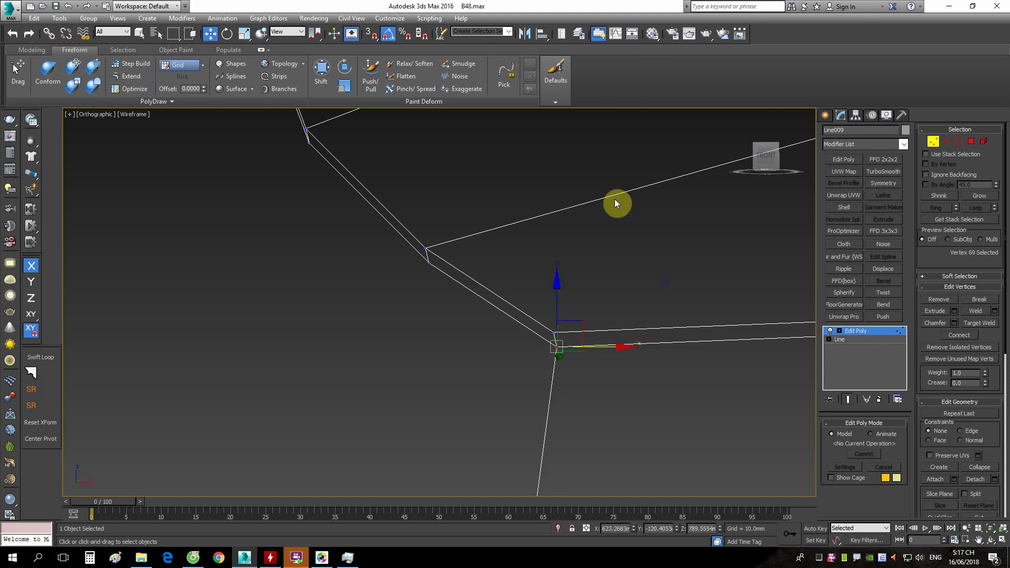
Return to a shaded Front view and exit vertex sub-object mode.
key(F3)
key(f)
scroll(620, 219, down, 3)
scroll(642, 259, down, 6)
scroll(457, 267, up, 2)
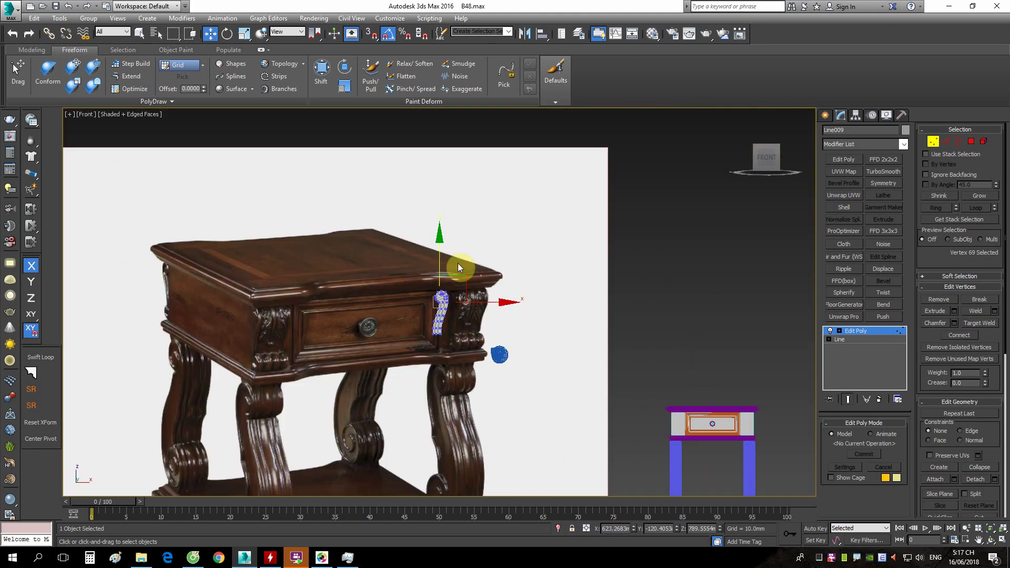
scroll(458, 267, up, 5)
scroll(613, 350, up, 2)
key(1)
mouse_move(532, 252)
alt+middle_down()
mouse_move(573, 286)
mouse_move(599, 281)
mouse_move(604, 228)
mouse_move(506, 254)
mouse_move(518, 304)
mouse_move(541, 268)
mouse_move(585, 244)
alt+middle_up()
In Front view, draw a temporary vertical guide line over the stem.
key(f)
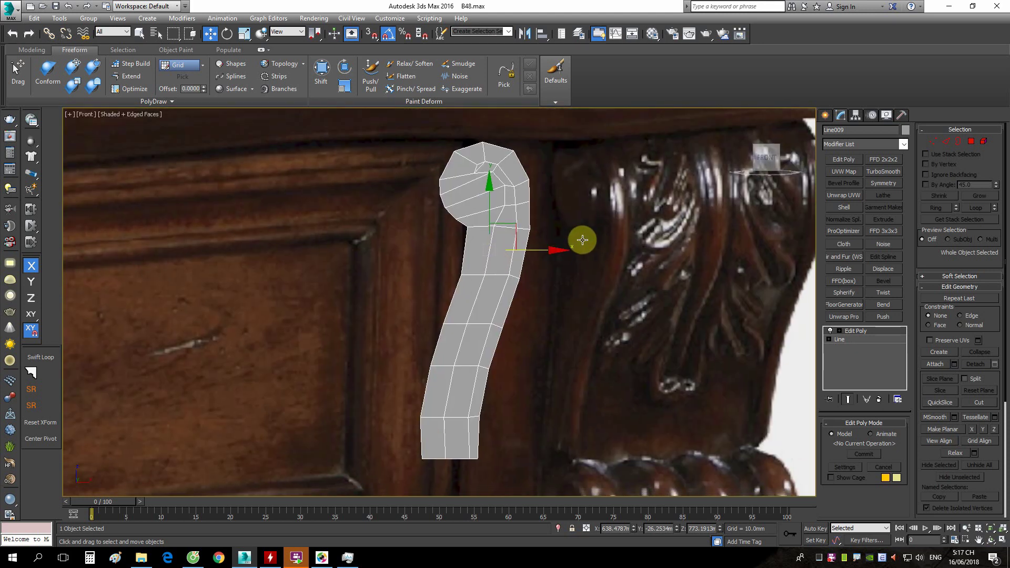
drag(551, 169, 551, 473)
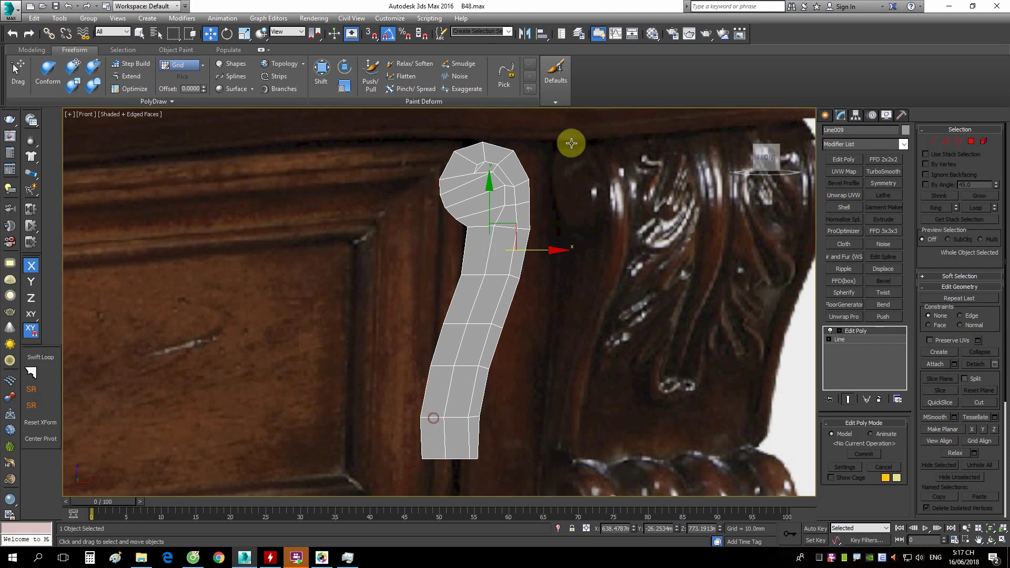
scroll(451, 365, up, 3)
scroll(496, 379, down, 2)
scroll(504, 323, down, 4)
scroll(504, 321, up, 1)
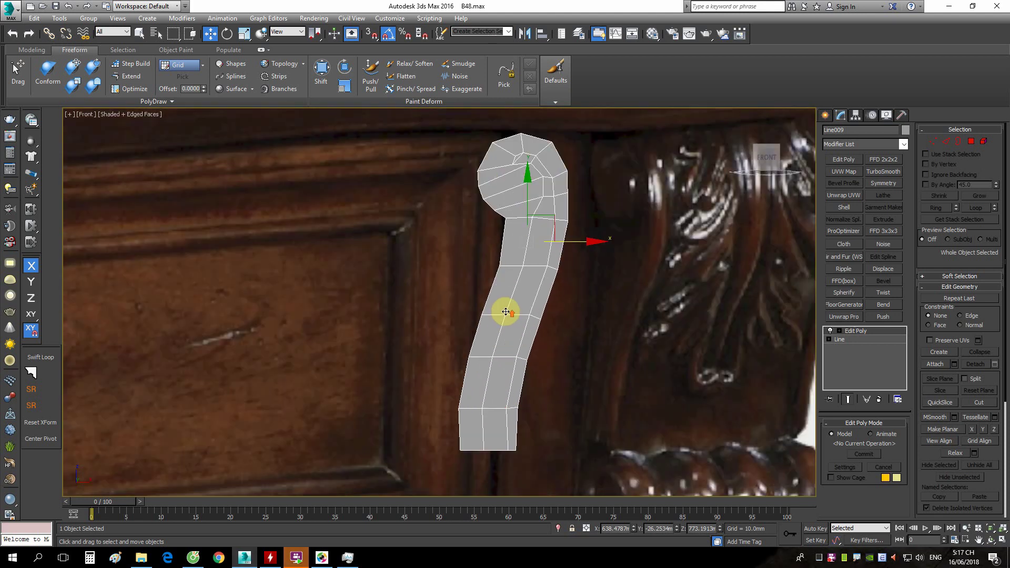
scroll(502, 305, up, 1)
scroll(473, 284, up, 1)
scroll(447, 305, up, 2)
scroll(442, 315, down, 4)
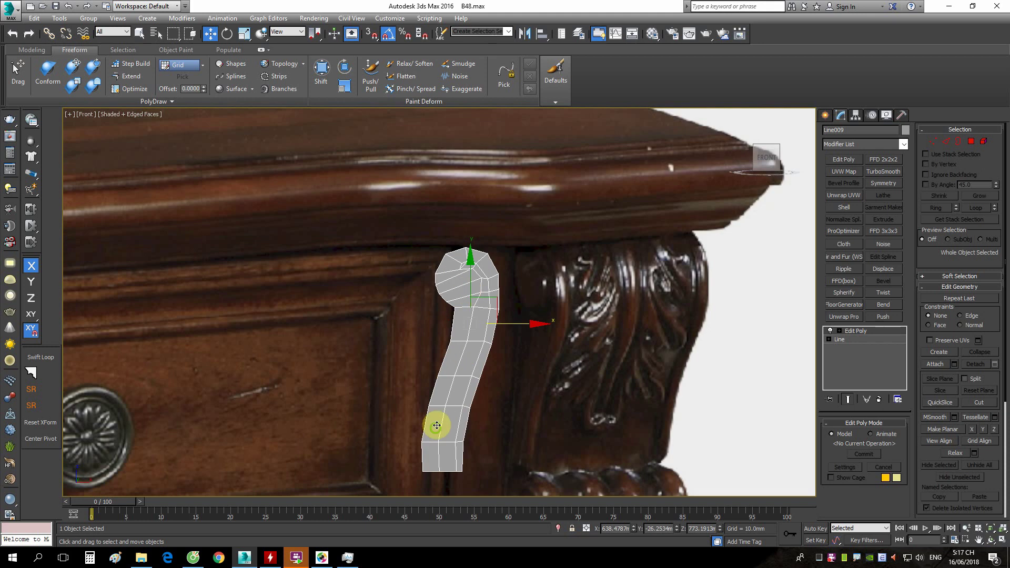
scroll(435, 421, up, 3)
With Paint Deform Shift, brush the stem's left edge toward the carving outline.
click(327, 73)
scroll(518, 365, up, 2)
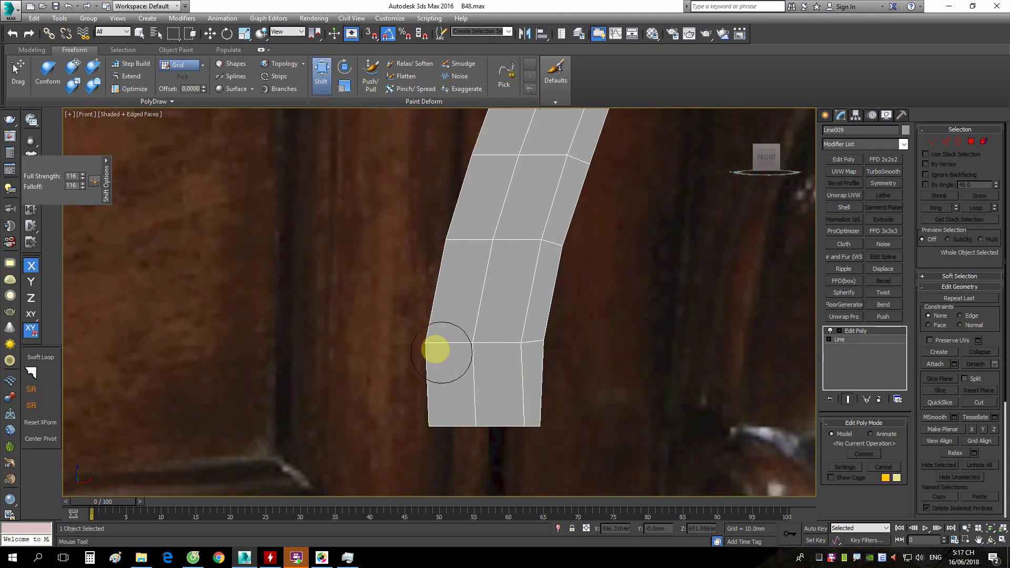
drag(435, 349, 450, 346)
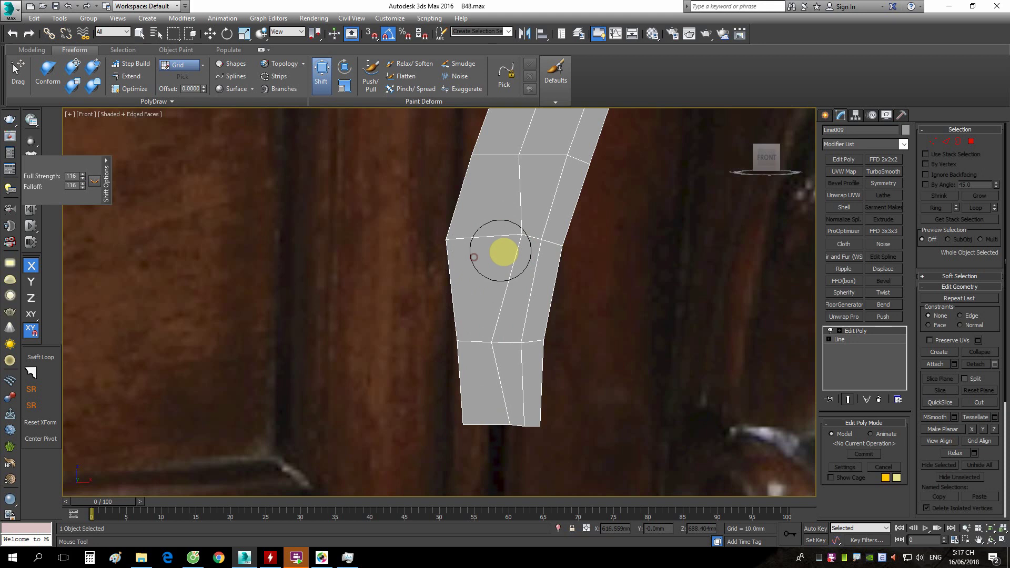
drag(501, 251, 469, 247)
scroll(523, 225, up, 2)
scroll(496, 255, up, 1)
scroll(508, 239, down, 4)
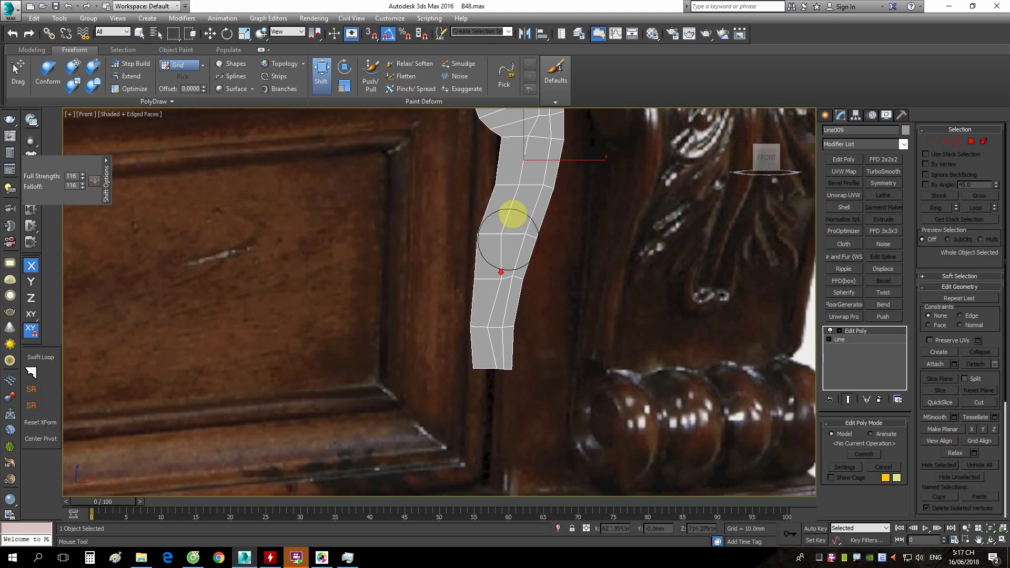
scroll(501, 272, up, 2)
drag(434, 314, 468, 288)
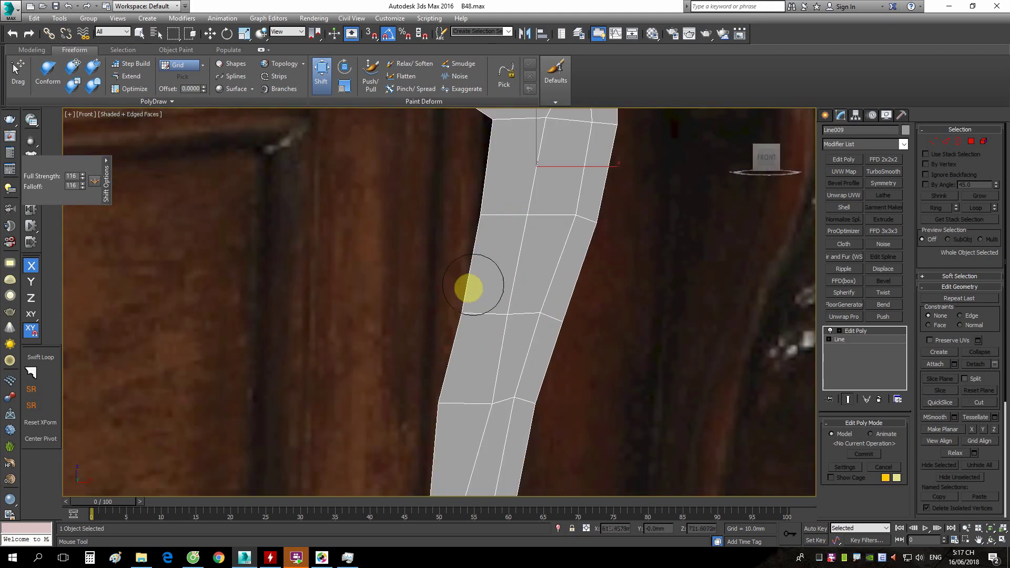
scroll(446, 345, up, 2)
drag(446, 345, 496, 446)
scroll(467, 296, up, 2)
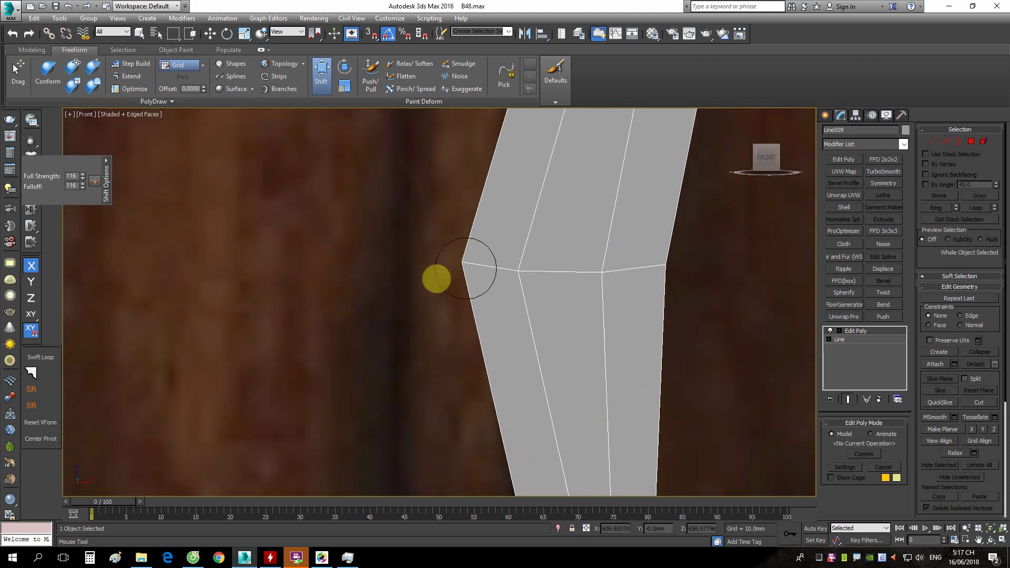
mouse_move(444, 299)
mouse_down()
mouse_move(552, 274)
mouse_move(546, 339)
mouse_move(529, 301)
mouse_move(538, 295)
mouse_up()
Continue Shift-brushing the stem's lower-left edge rightward until it matches the reference.
scroll(552, 274, down, 3)
scroll(525, 322, up, 3)
scroll(529, 301, up, 1)
scroll(552, 298, down, 3)
scroll(564, 300, up, 3)
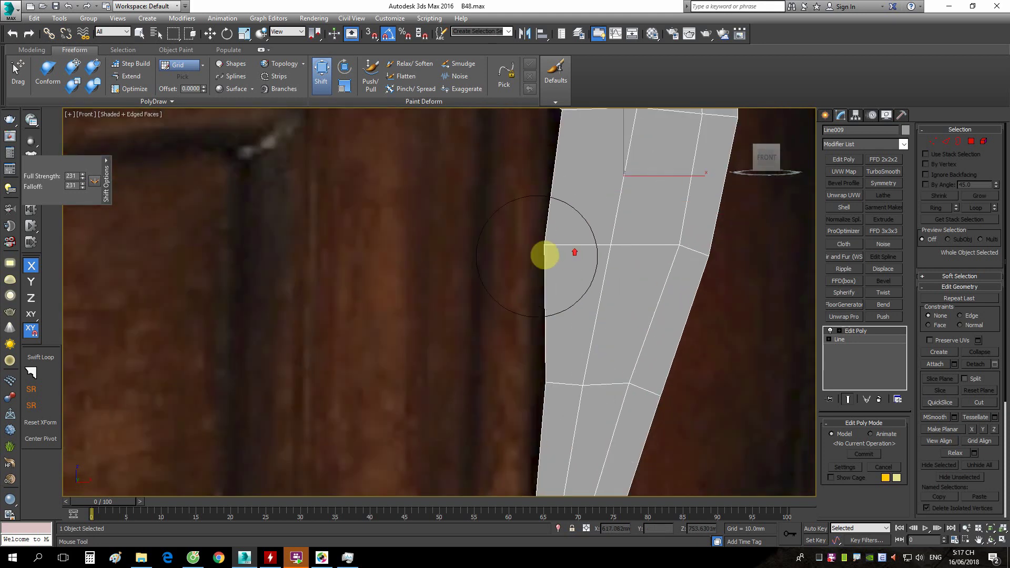
scroll(533, 249, down, 3)
scroll(544, 323, up, 3)
drag(529, 300, 557, 299)
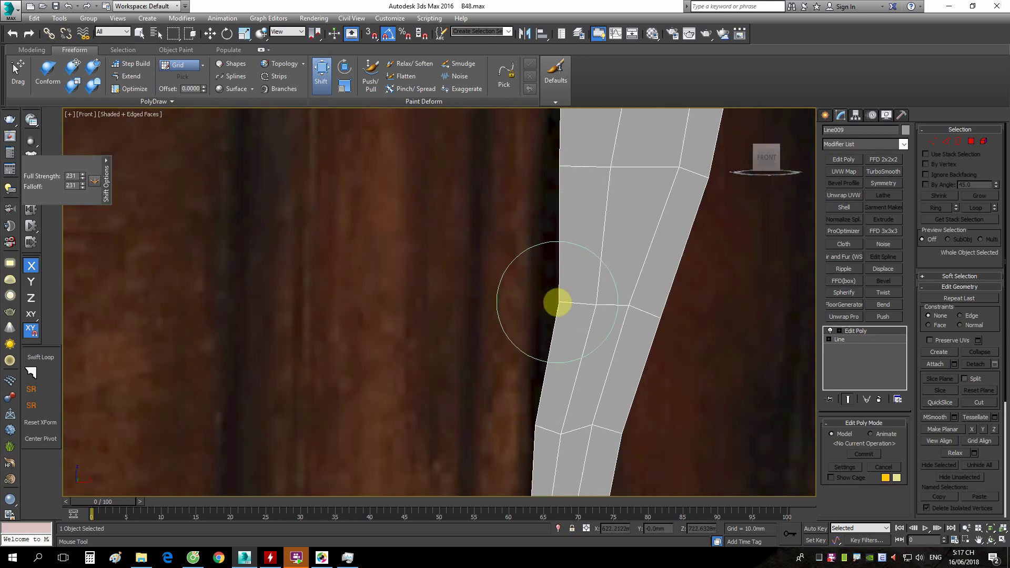
scroll(557, 300, down, 3)
scroll(547, 357, up, 3)
drag(538, 345, 552, 336)
scroll(568, 316, down, 3)
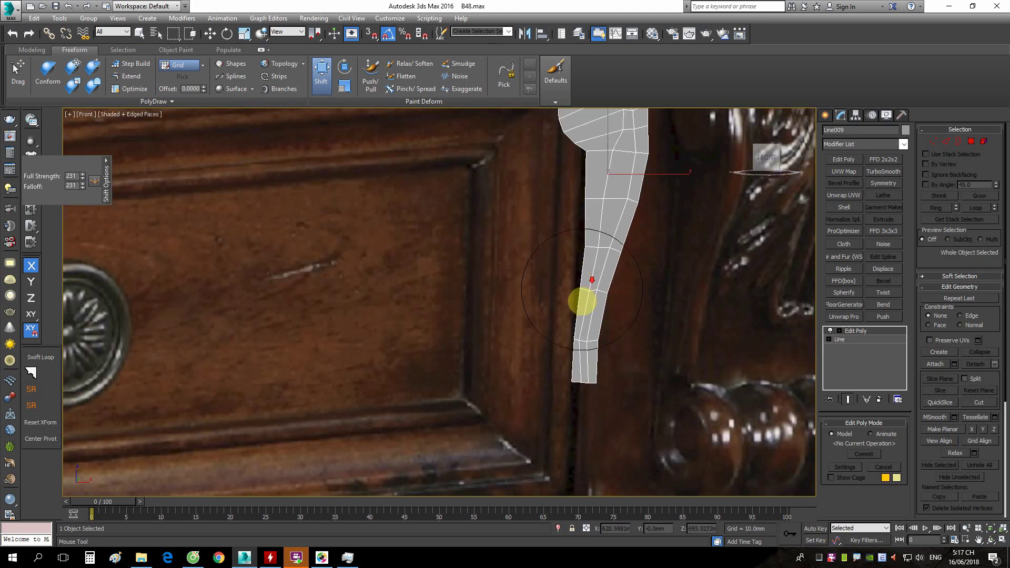
scroll(574, 353, up, 3)
scroll(573, 342, up, 3)
drag(579, 286, 611, 286)
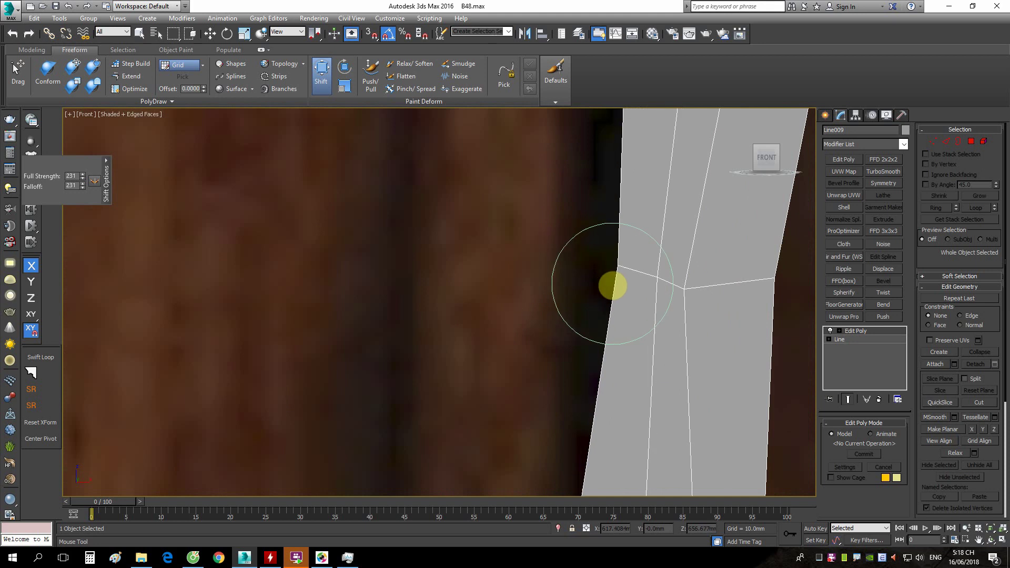
scroll(613, 272, down, 3)
scroll(613, 271, up, 3)
drag(524, 356, 619, 353)
scroll(558, 356, up, 2)
scroll(642, 277, down, 4)
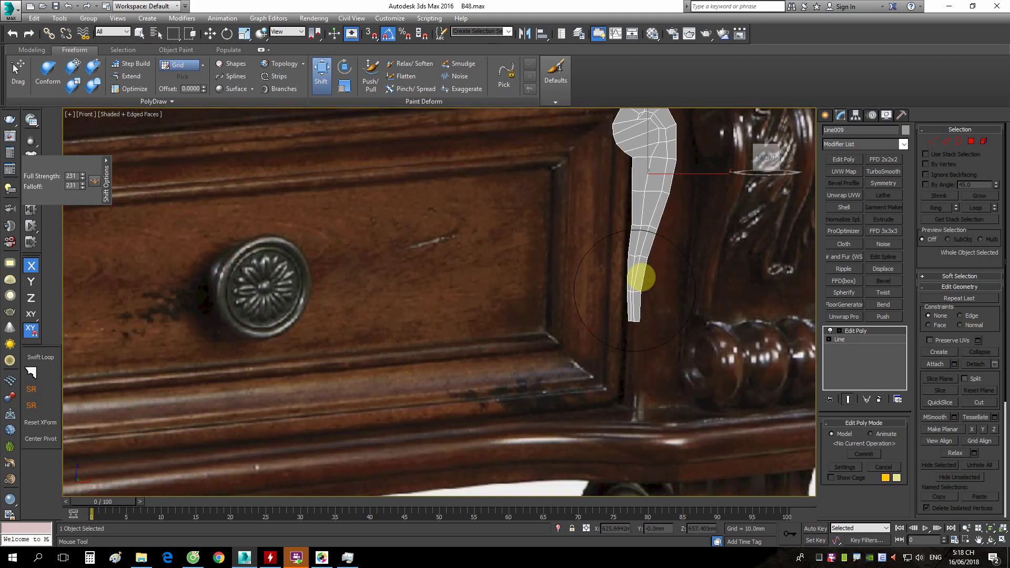
scroll(653, 293, up, 4)
key(w)
scroll(630, 287, down, 4)
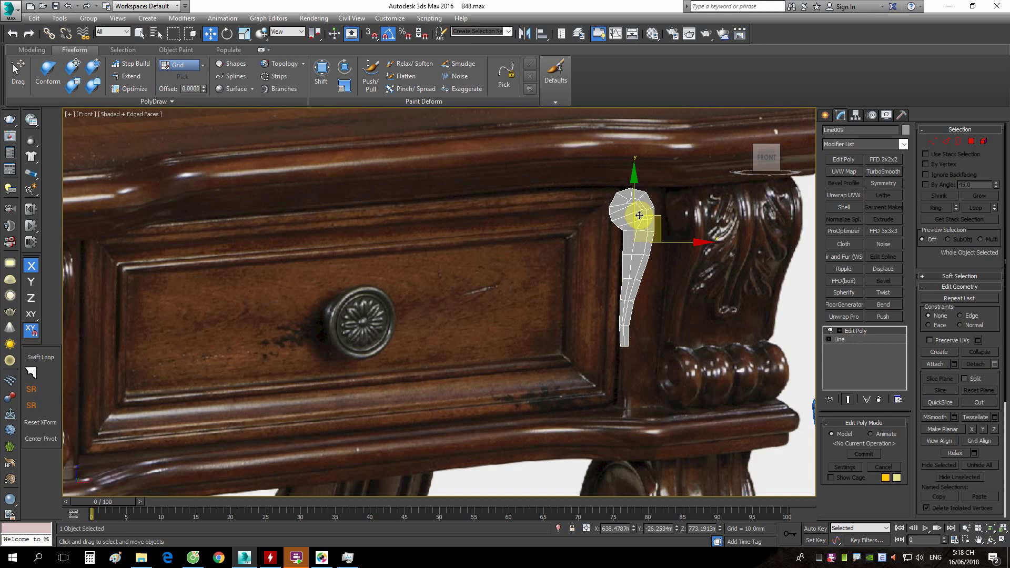
Widen the stem's left edges, flatten them into a vertical line, and snap them onto the top vertex.
key(2)
scroll(542, 332, down, 2)
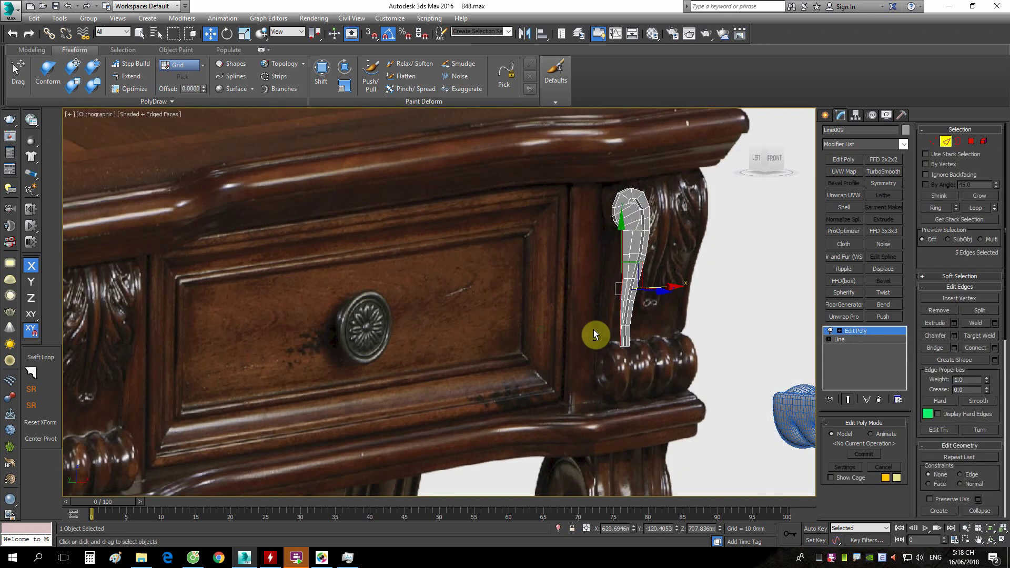
scroll(594, 330, up, 4)
scroll(638, 248, up, 2)
scroll(598, 261, up, 2)
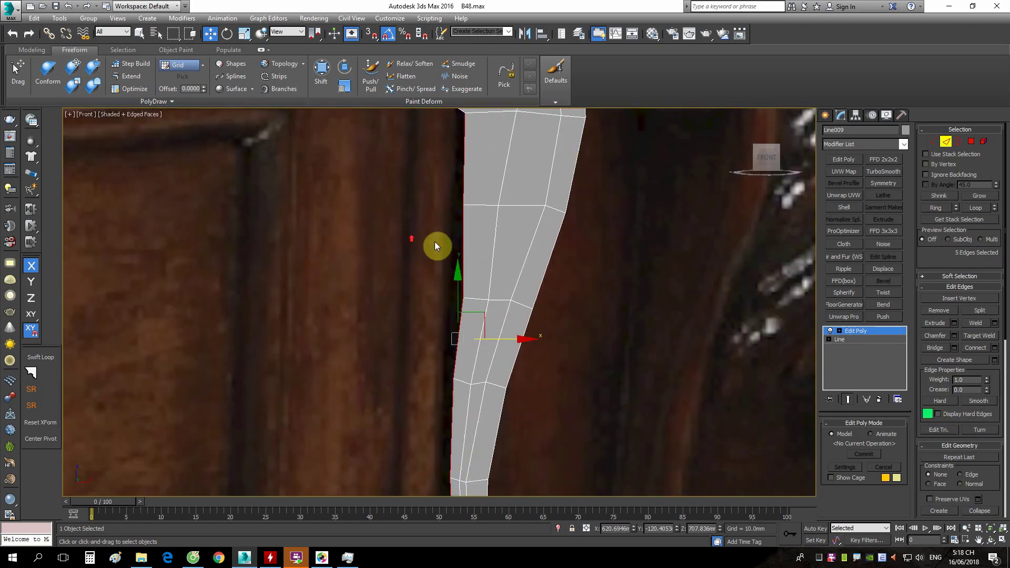
middle_drag(434, 241, 687, 298)
scroll(688, 298, down, 2)
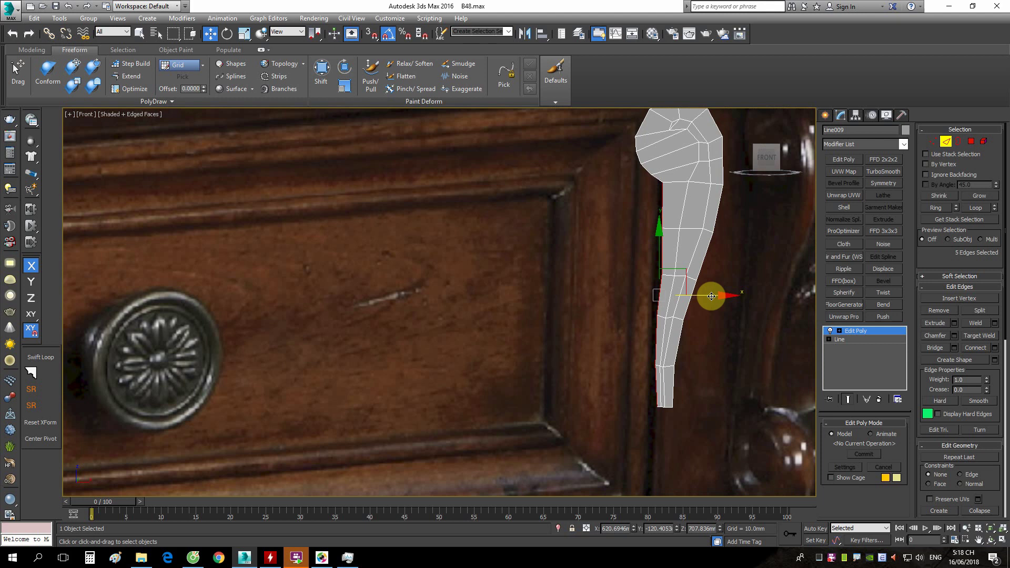
drag(711, 297, 657, 295)
scroll(636, 310, up, 2)
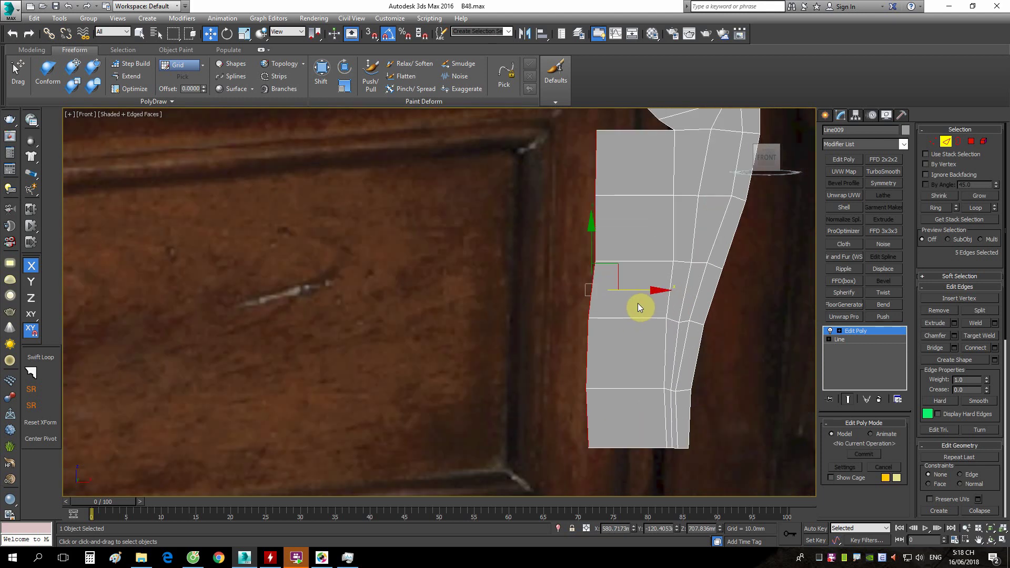
key(r)
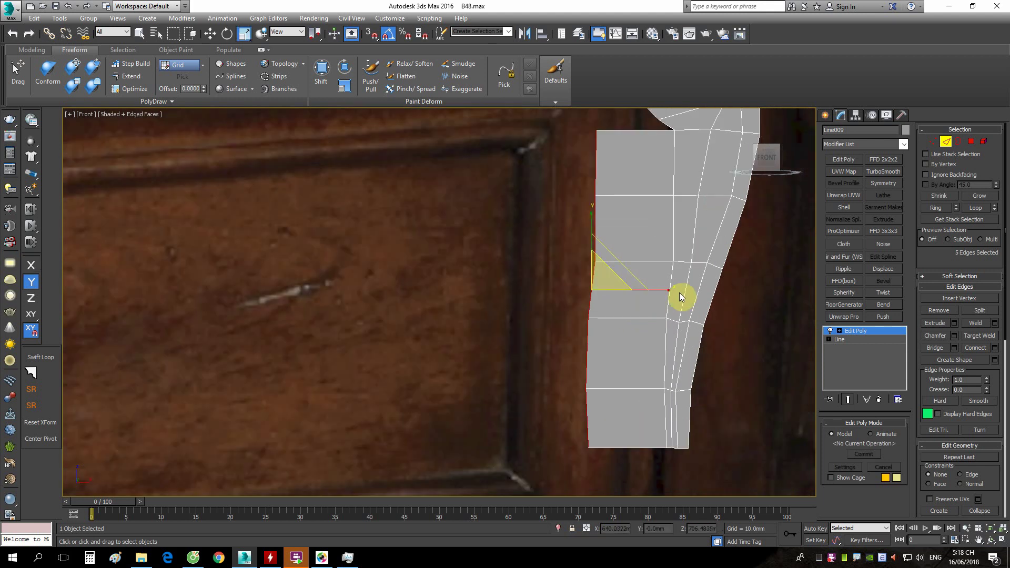
drag(665, 293, 664, 304)
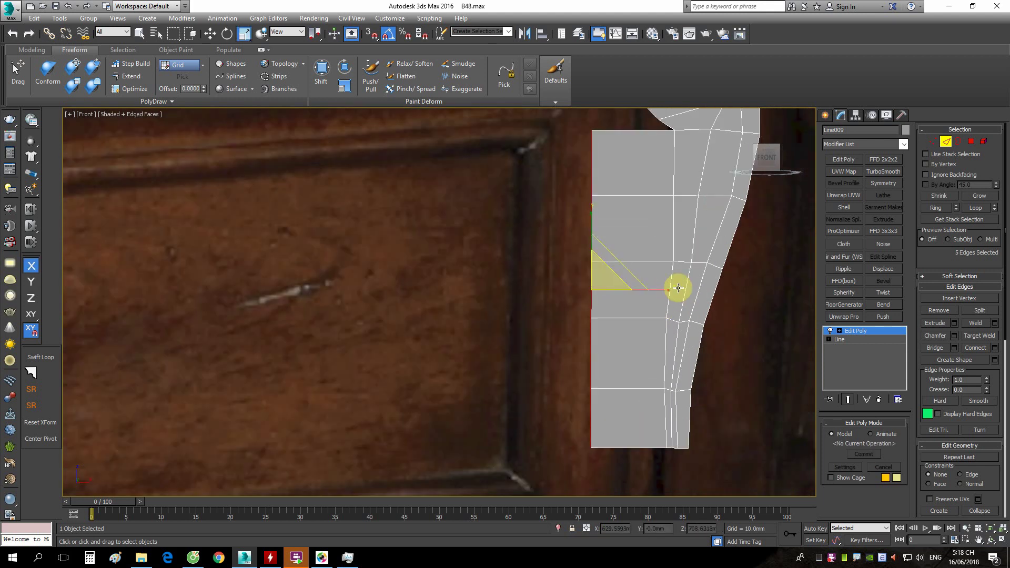
key(w)
key(s)
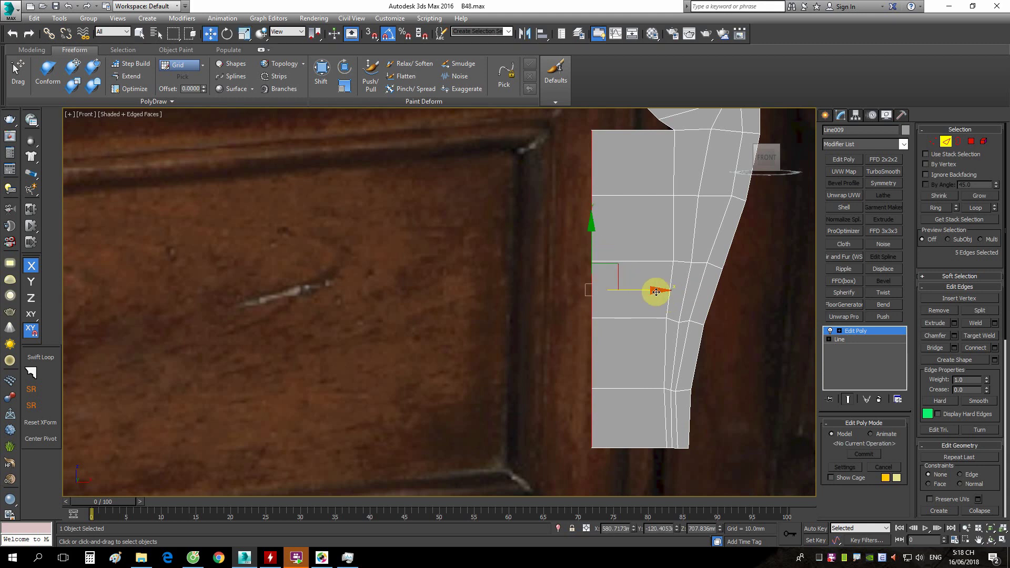
drag(654, 289, 657, 116)
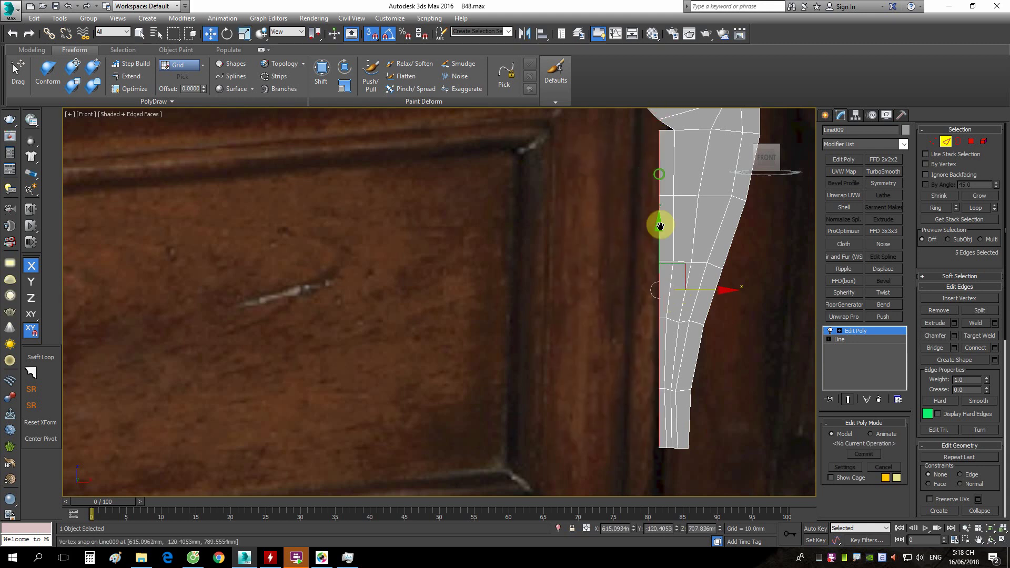
Target Weld the loose vertex at the scroll head onto its neighbour.
scroll(659, 226, down, 3)
alt+middle_drag(658, 244, 708, 272)
scroll(708, 273, up, 5)
key(1)
right_click(760, 220)
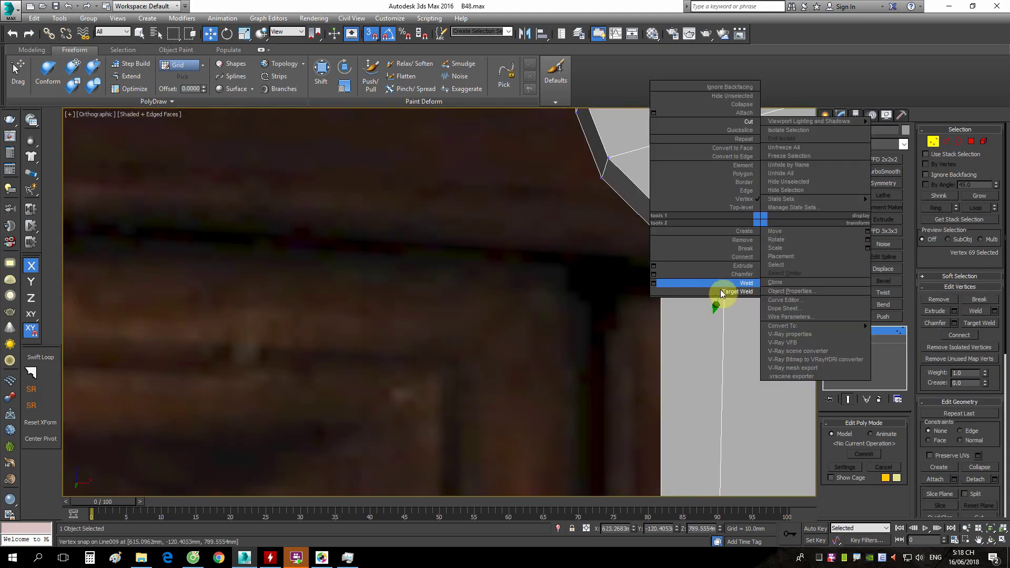
click(736, 291)
click(662, 237)
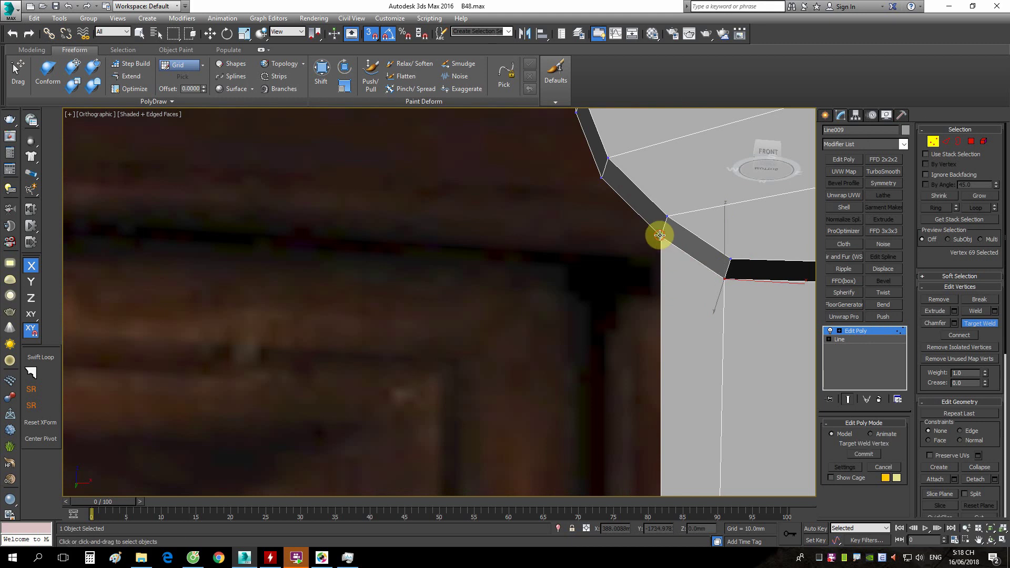
Slide the five stem edges left with vertex snap onto the scroll head.
alt+middle_drag(661, 233, 735, 234)
scroll(735, 235, down, 3)
key(w)
key(2)
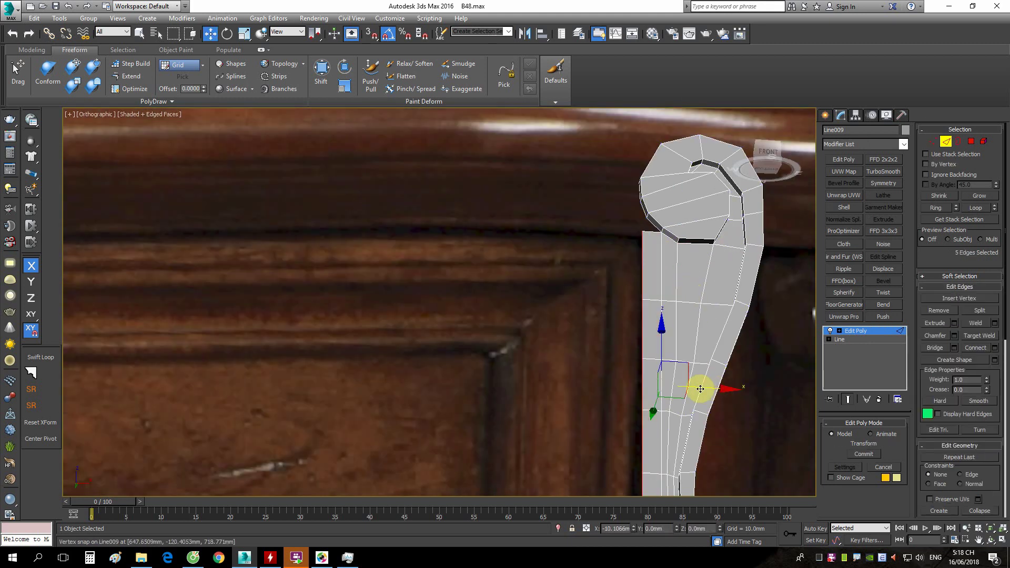
scroll(665, 214, up, 4)
key(1)
right_click(702, 185)
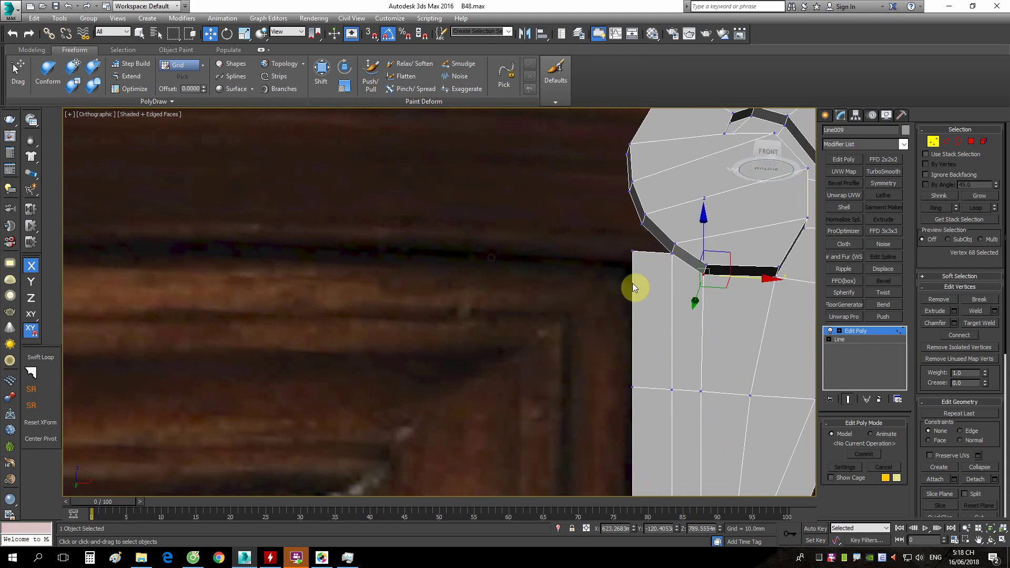
key(2)
scroll(658, 321, down, 2)
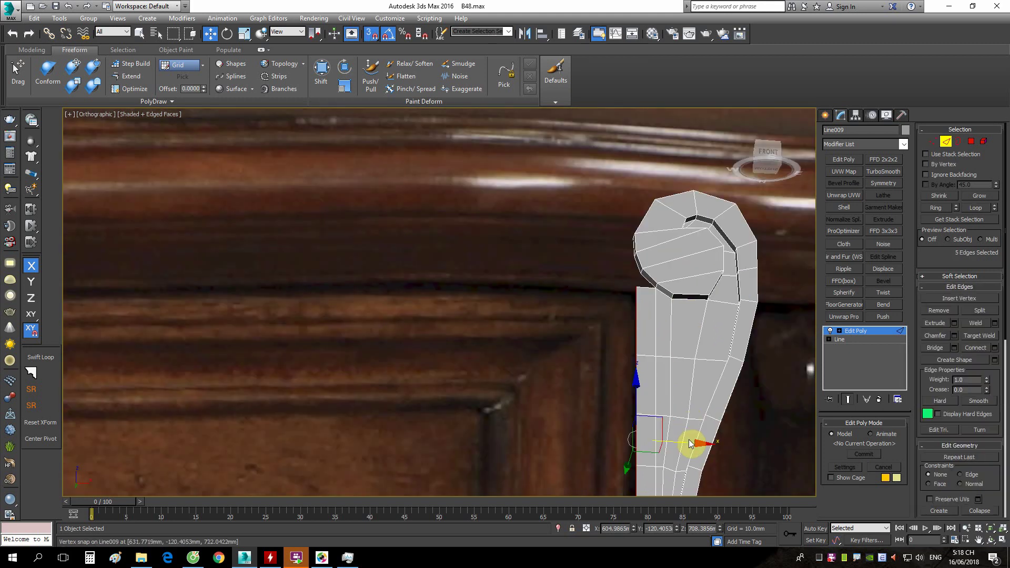
drag(690, 443, 632, 272)
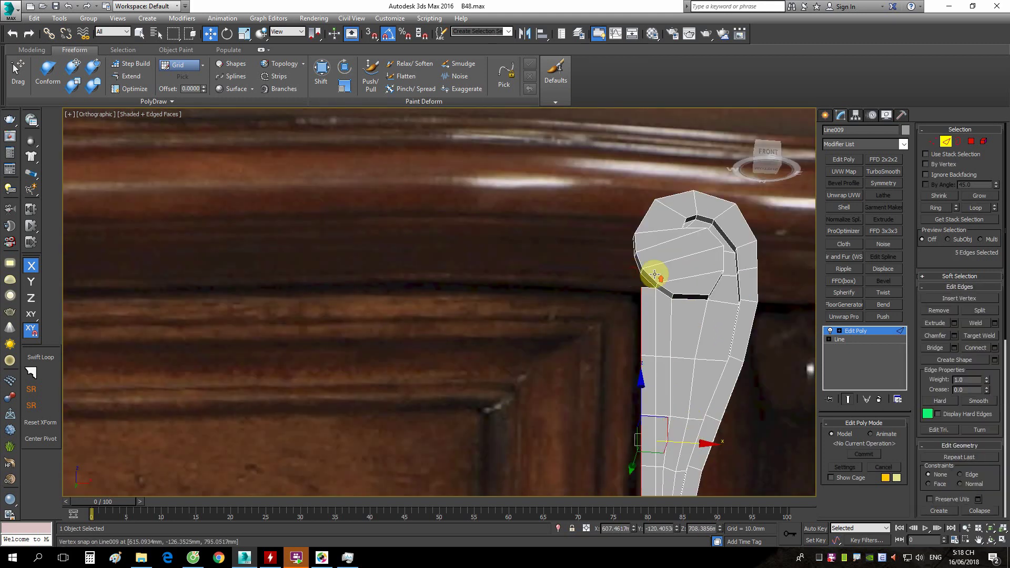
Target Weld the stray vertex into its neighbour at the head joint.
scroll(654, 273, up, 3)
key(1)
right_click(702, 231)
click(671, 309)
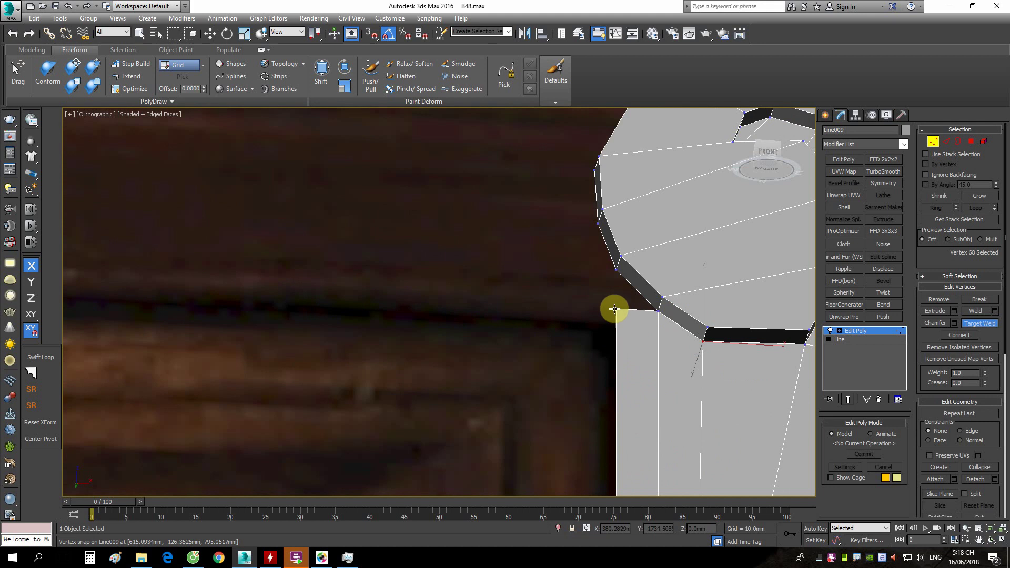
click(614, 270)
Move the edges up with vertex snap onto the top vertex.
scroll(626, 237, down, 3)
key(w)
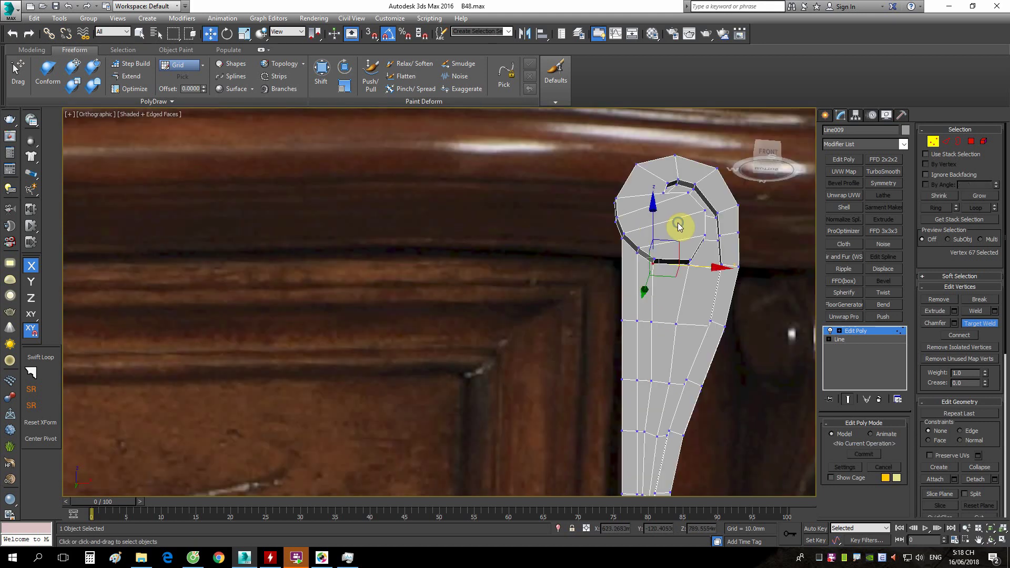
scroll(645, 249, down, 2)
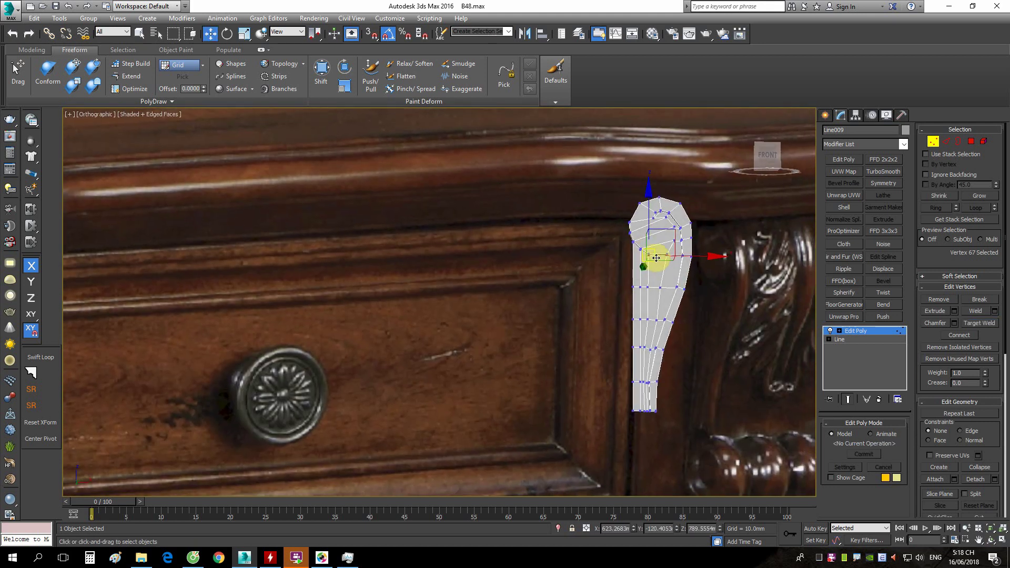
scroll(652, 260, up, 4)
key(2)
scroll(628, 255, down, 1)
scroll(638, 262, down, 1)
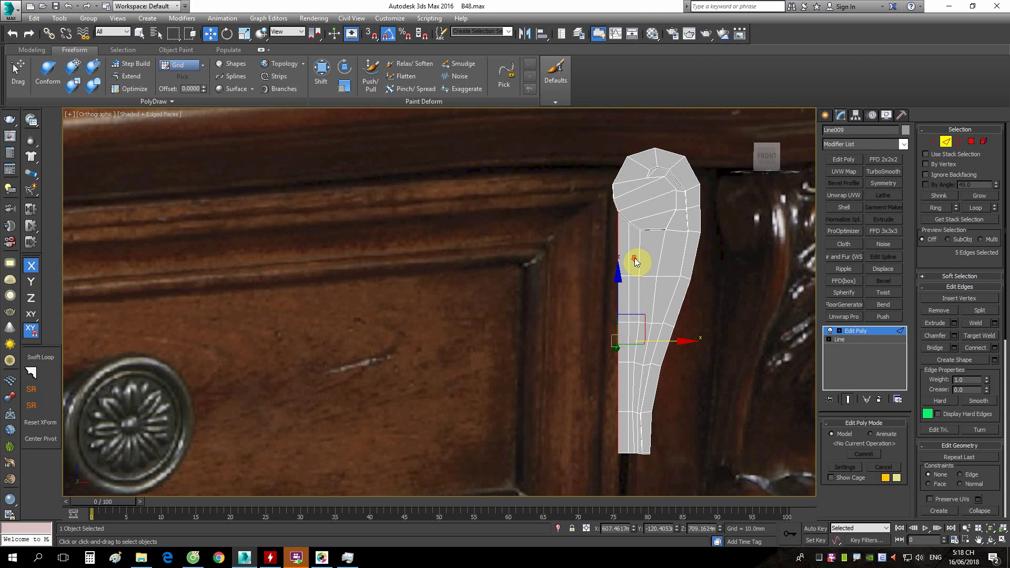
scroll(678, 336, up, 2)
mouse_move(669, 340)
mouse_down()
mouse_move(615, 338)
mouse_move(586, 158)
mouse_move(609, 131)
mouse_up()
Target Weld the top vertex onto its neighbour to close the seam.
scroll(610, 137, up, 1)
scroll(612, 140, up, 2)
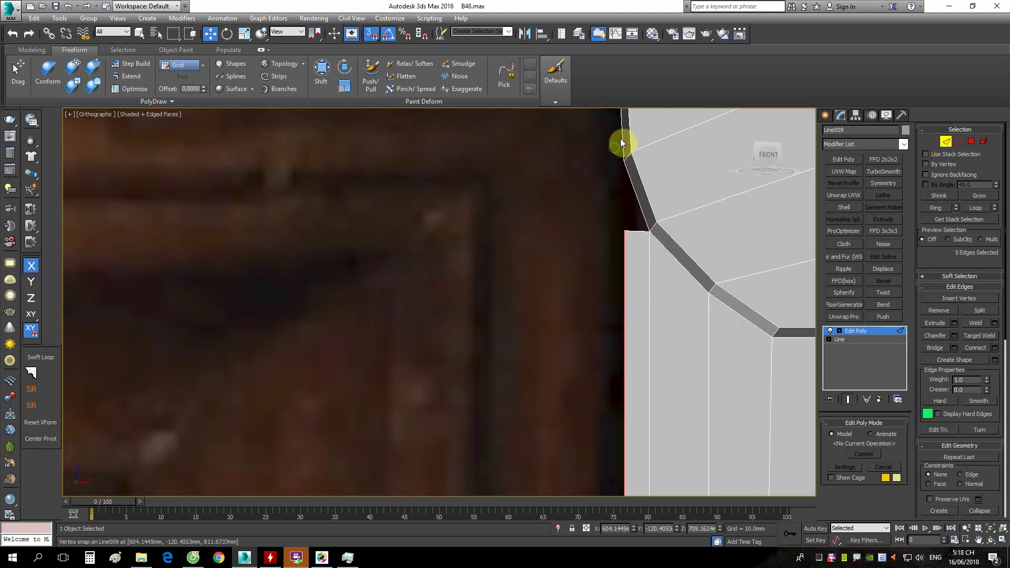
key(1)
right_click(714, 147)
click(685, 216)
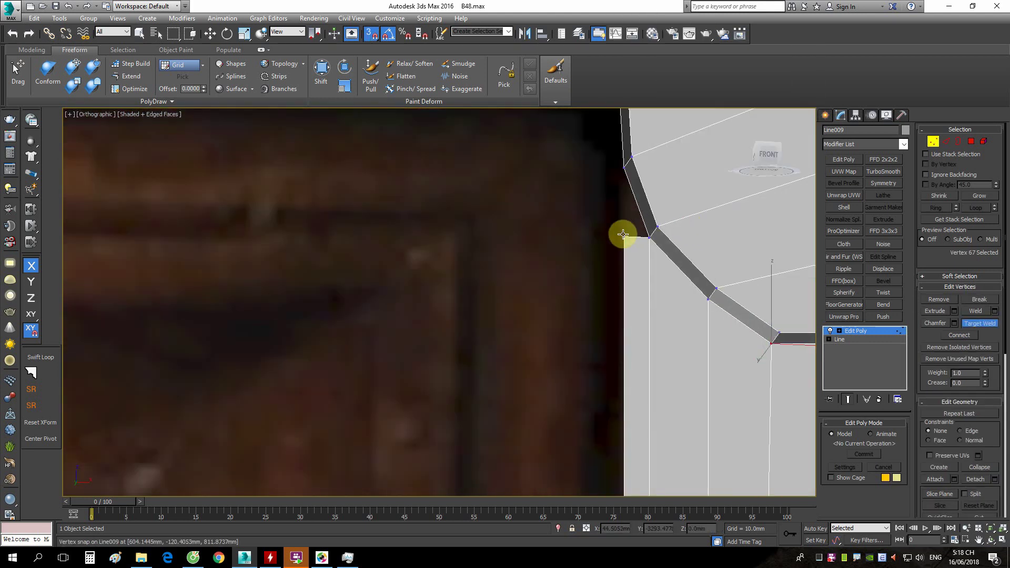
click(624, 166)
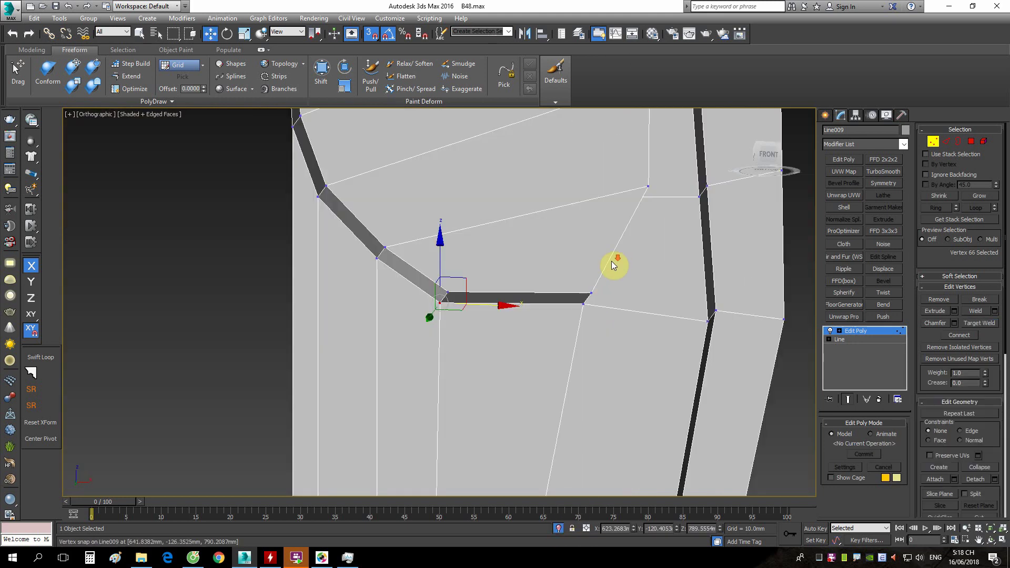
Turn off snapping and orbit around the ornament to inspect the closed joint.
mouse_move(614, 264)
alt+middle_down()
mouse_move(578, 280)
mouse_move(557, 338)
mouse_move(601, 289)
mouse_move(600, 311)
mouse_move(536, 300)
alt+middle_up()
key(s)
scroll(568, 288, up, 3)
scroll(614, 260, down, 4)
scroll(613, 203, up, 3)
scroll(708, 226, up, 2)
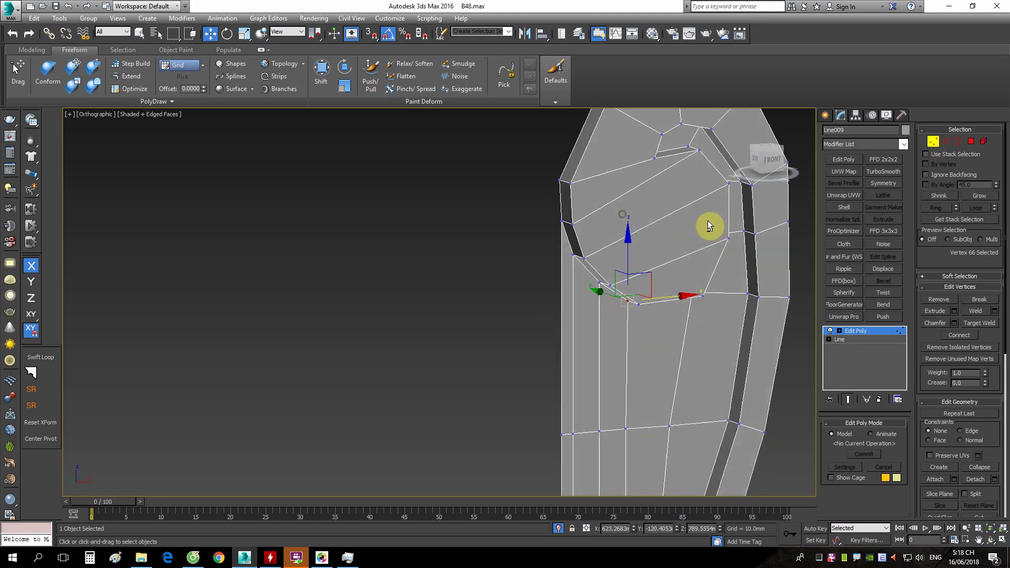
mouse_move(708, 226)
alt+middle_down()
mouse_move(731, 225)
mouse_move(609, 225)
alt+middle_up()
scroll(608, 225, down, 4)
alt+middle_drag(647, 309, 653, 321)
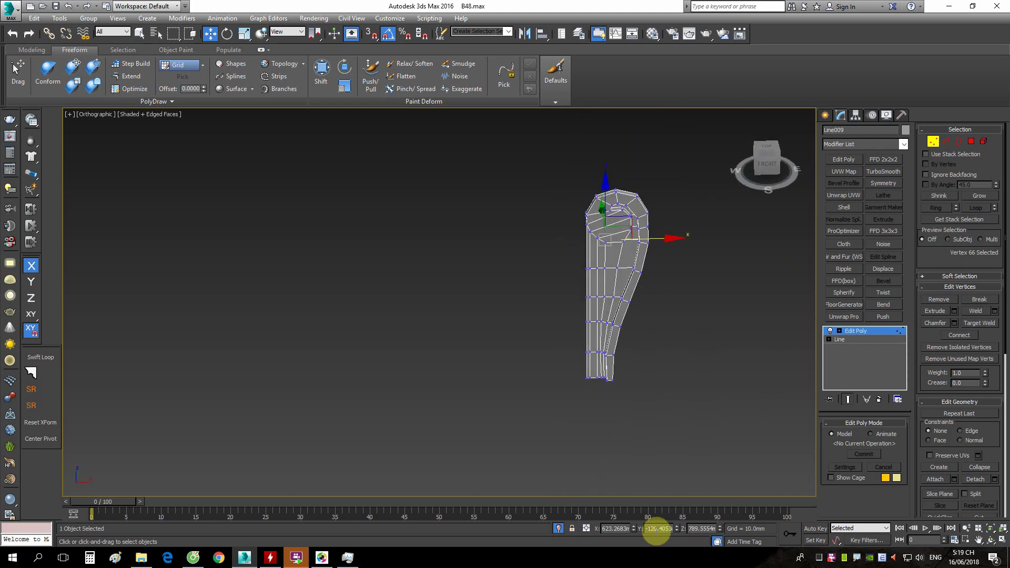
End Isolate to bring back the table reference and other scene objects.
click(556, 528)
scroll(551, 368, down, 3)
scroll(582, 361, down, 3)
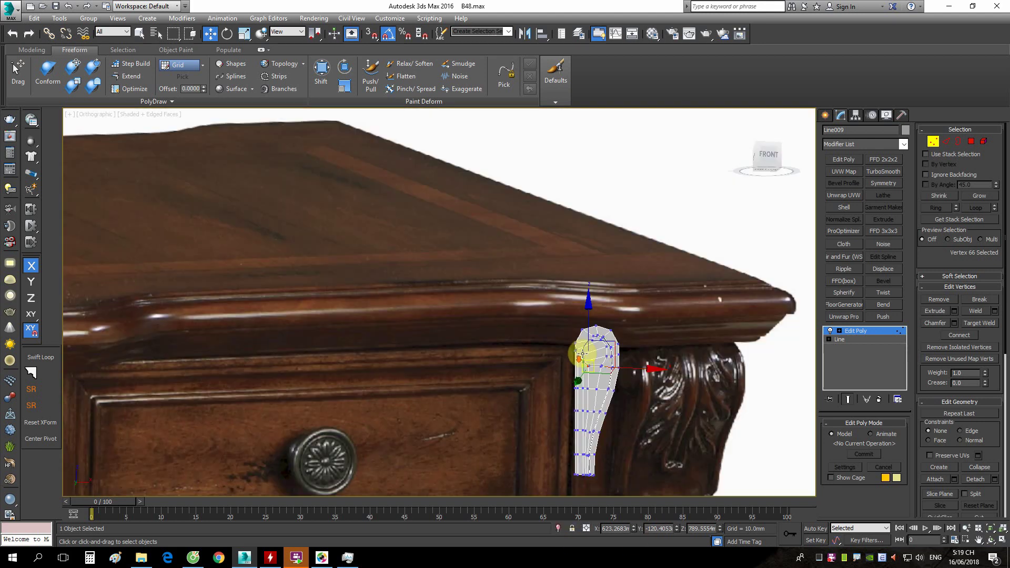
scroll(614, 310, up, 2)
scroll(613, 314, up, 4)
scroll(600, 377, up, 2)
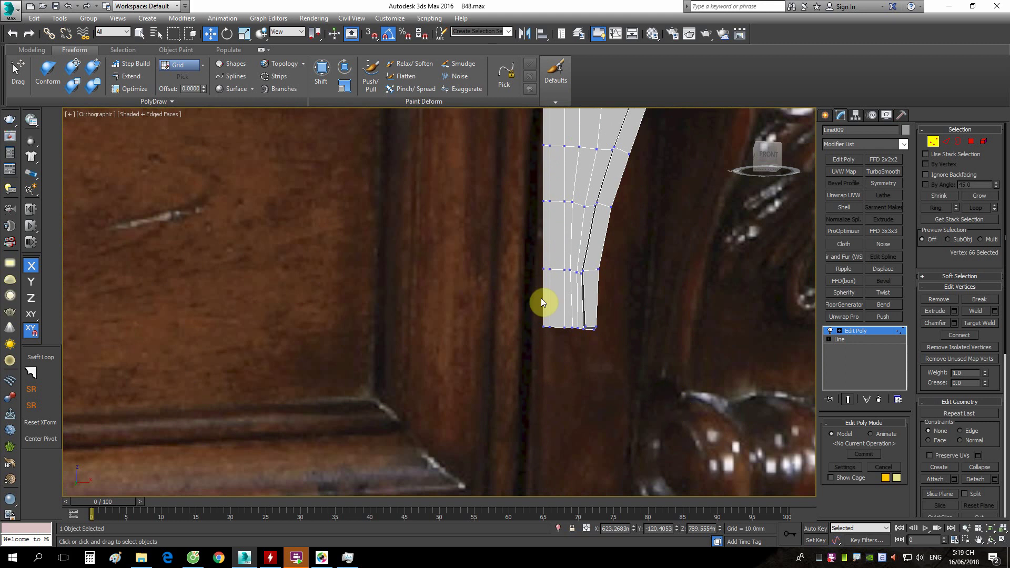
scroll(604, 368, up, 3)
scroll(604, 388, up, 1)
scroll(566, 329, down, 2)
scroll(659, 414, down, 2)
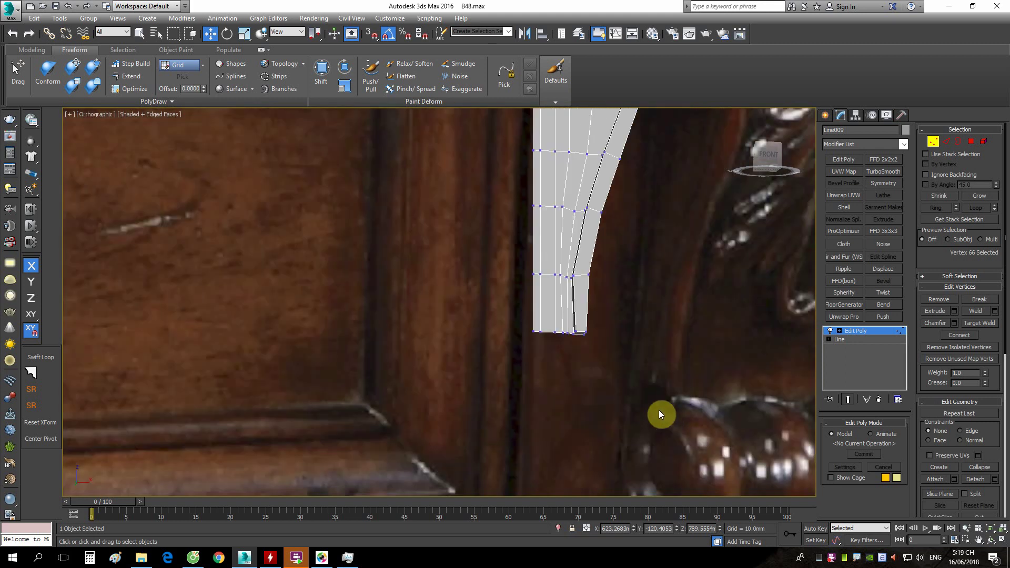
scroll(660, 413, down, 3)
scroll(626, 360, up, 4)
scroll(631, 350, down, 1)
Shift-move the bottom edge loop downward to lengthen the ornament's stem.
key(2)
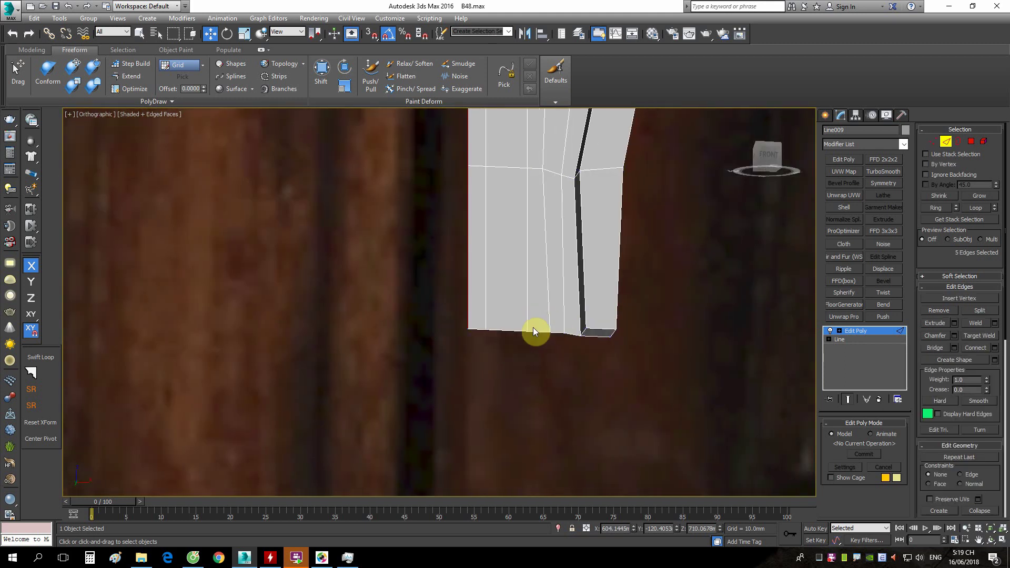
double_click(508, 331)
scroll(574, 333, up, 2)
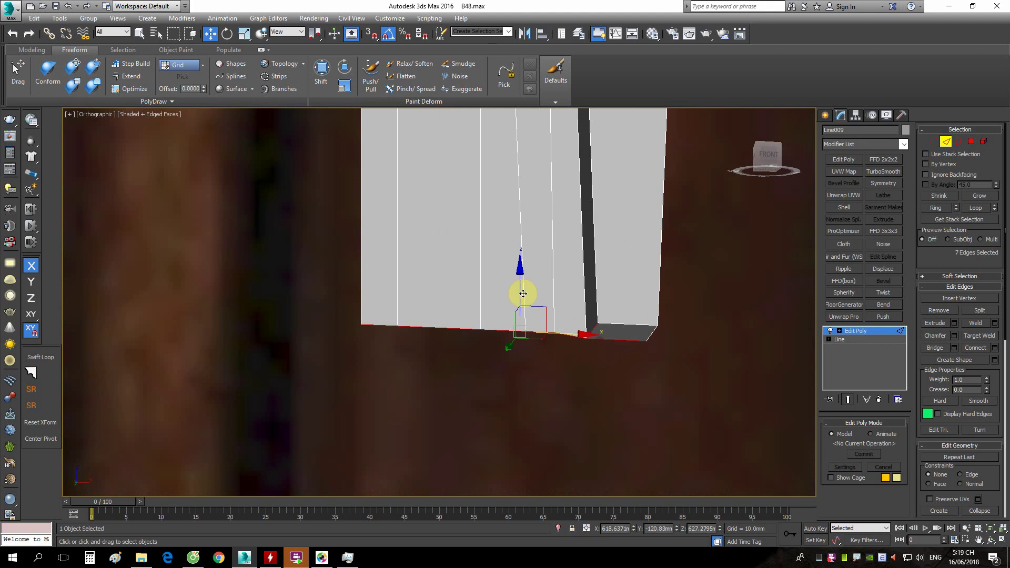
shift+drag(522, 283, 521, 319)
scroll(521, 321, down, 3)
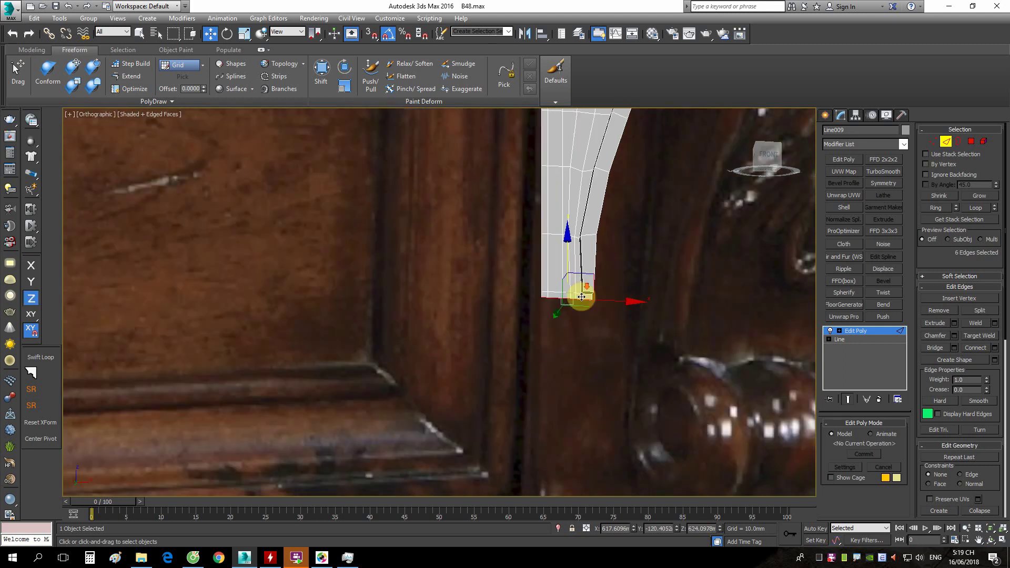
scroll(575, 303, down, 2)
Shift-drag the open outline border along Y to extrude the profile into a deep curved piece.
middle_drag(550, 286, 478, 368)
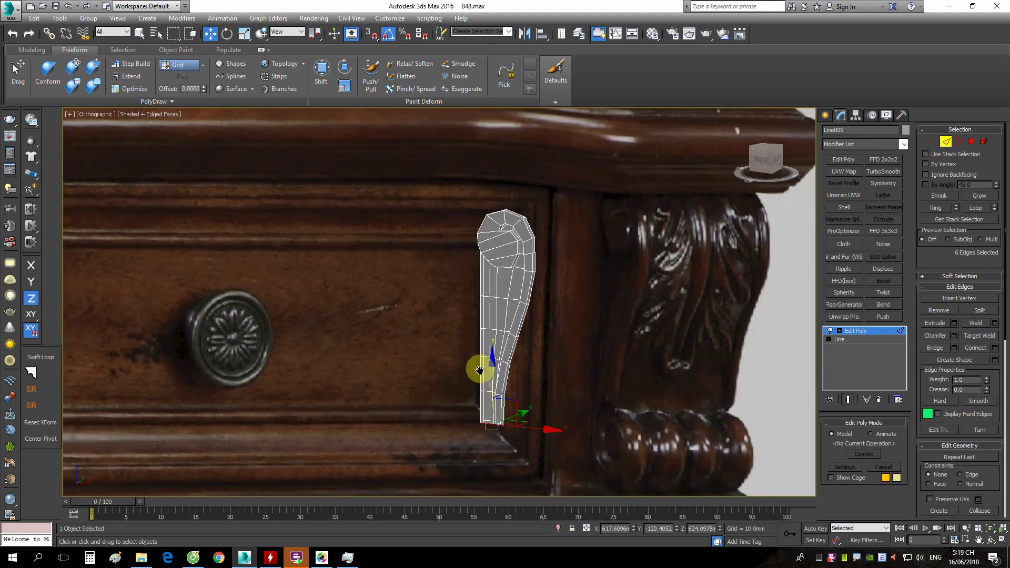
scroll(500, 315, up, 1)
scroll(533, 246, up, 2)
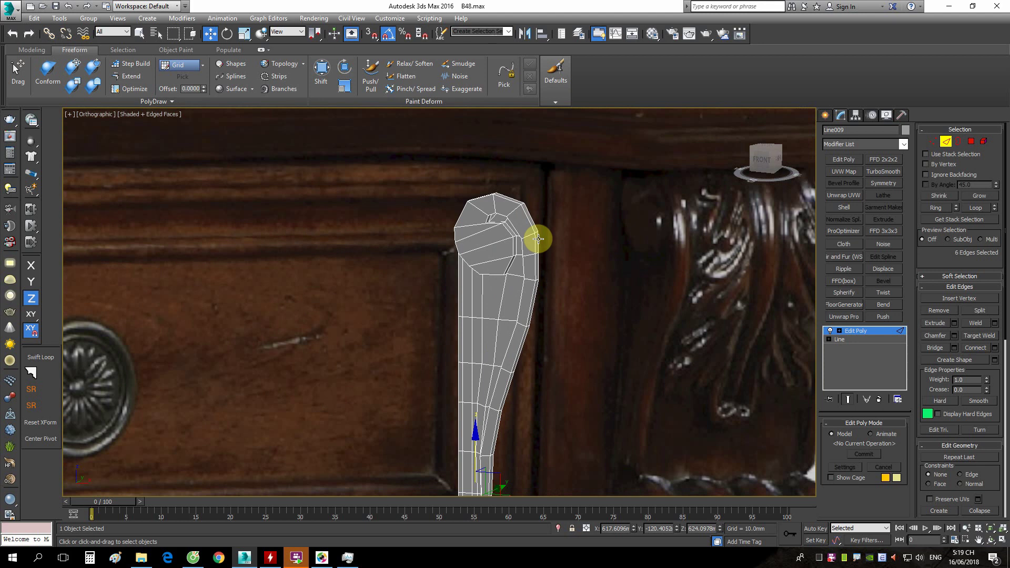
key(3)
scroll(537, 234, down, 3)
mouse_move(537, 234)
alt+middle_down()
mouse_move(581, 261)
mouse_move(533, 297)
alt+middle_up()
mouse_move(532, 297)
shift+mouse_down()
mouse_move(598, 264)
mouse_move(577, 370)
shift+mouse_up()
key(3)
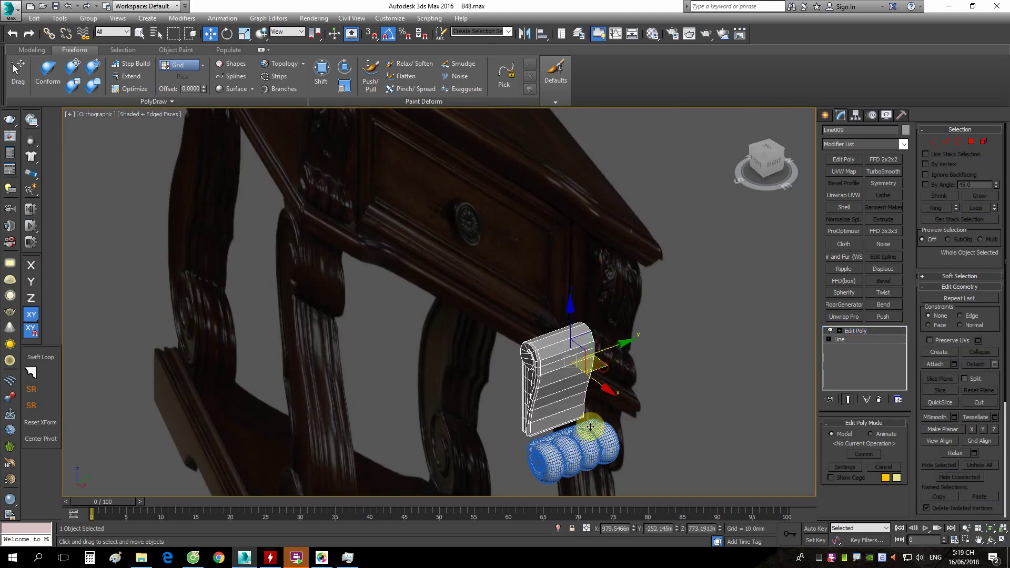
In the front view, move the white Line009 piece down-left toward the spiral.
scroll(556, 400, up, 4)
key(f)
scroll(597, 270, down, 1)
scroll(579, 286, down, 4)
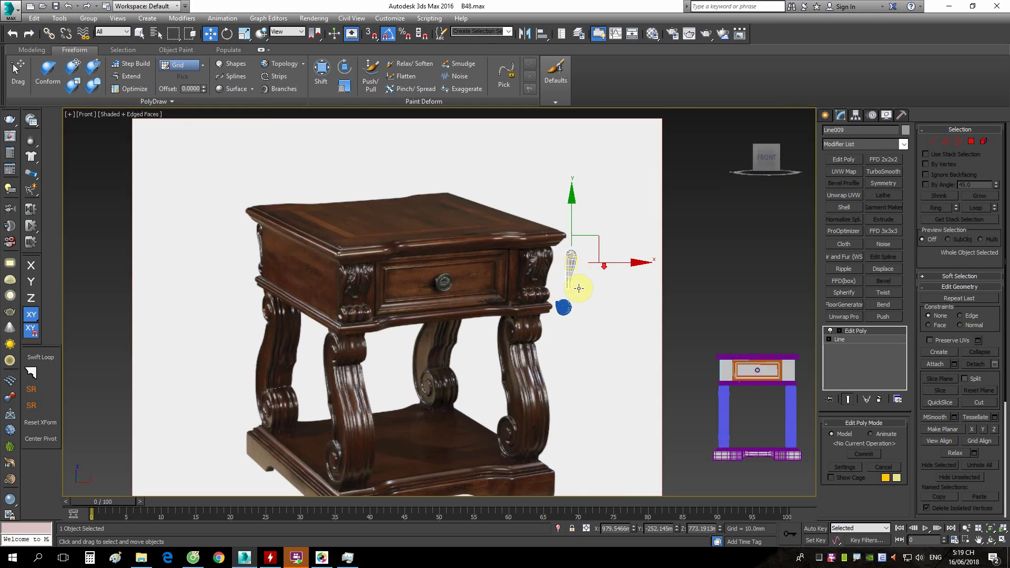
scroll(553, 266, up, 4)
drag(580, 160, 541, 198)
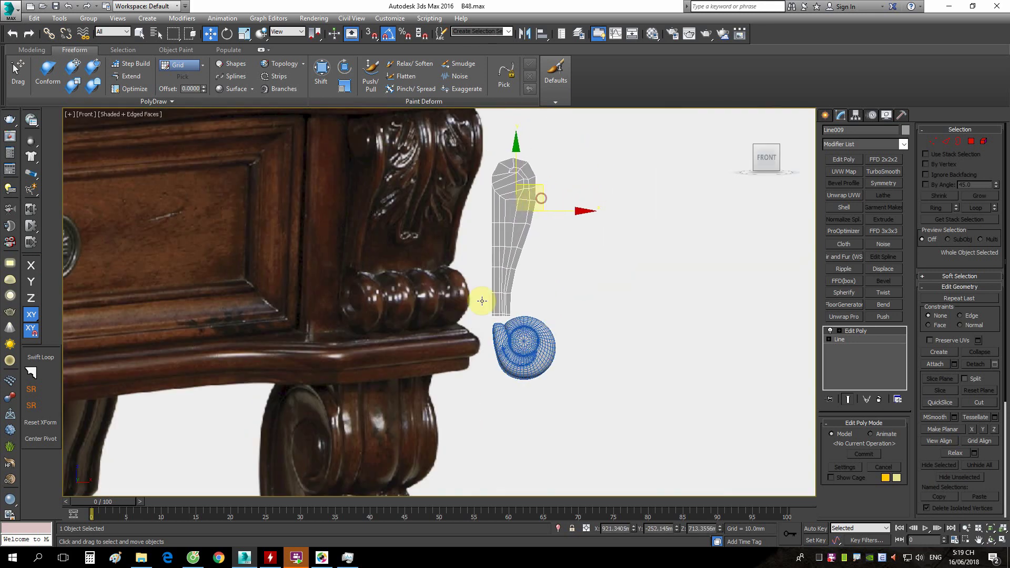
scroll(487, 316, up, 5)
scroll(497, 323, down, 3)
scroll(495, 315, up, 1)
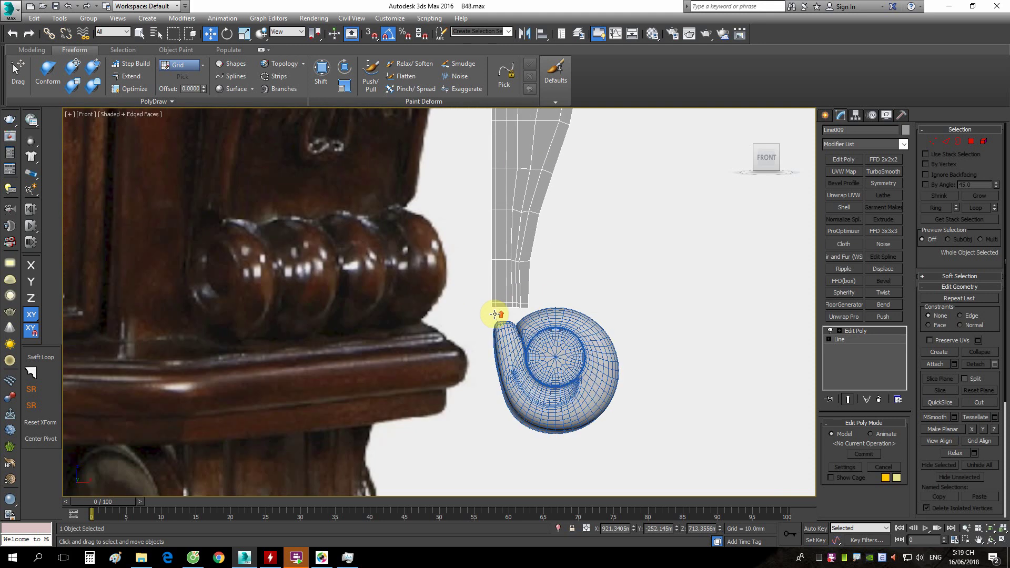
Remove the top modifier from the blue spiral cylinder's stack.
click(544, 345)
click(879, 402)
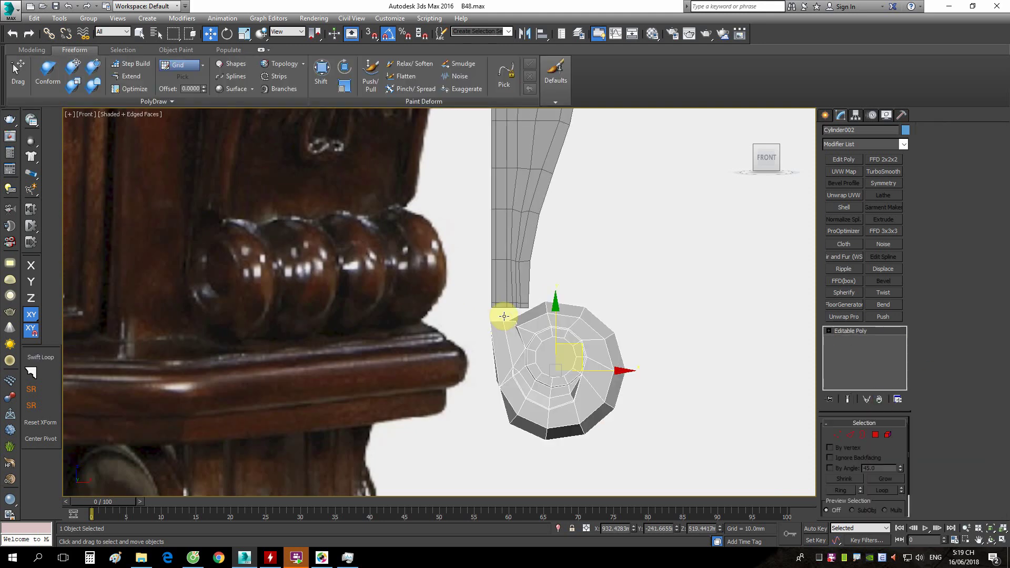
scroll(528, 309, up, 3)
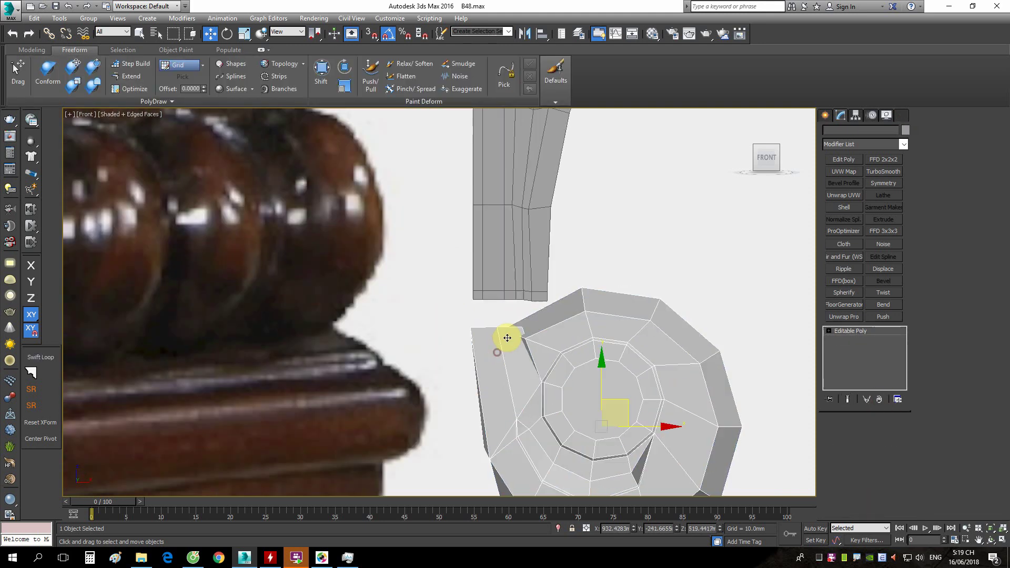
scroll(513, 323, up, 1)
scroll(531, 284, down, 1)
scroll(525, 276, down, 3)
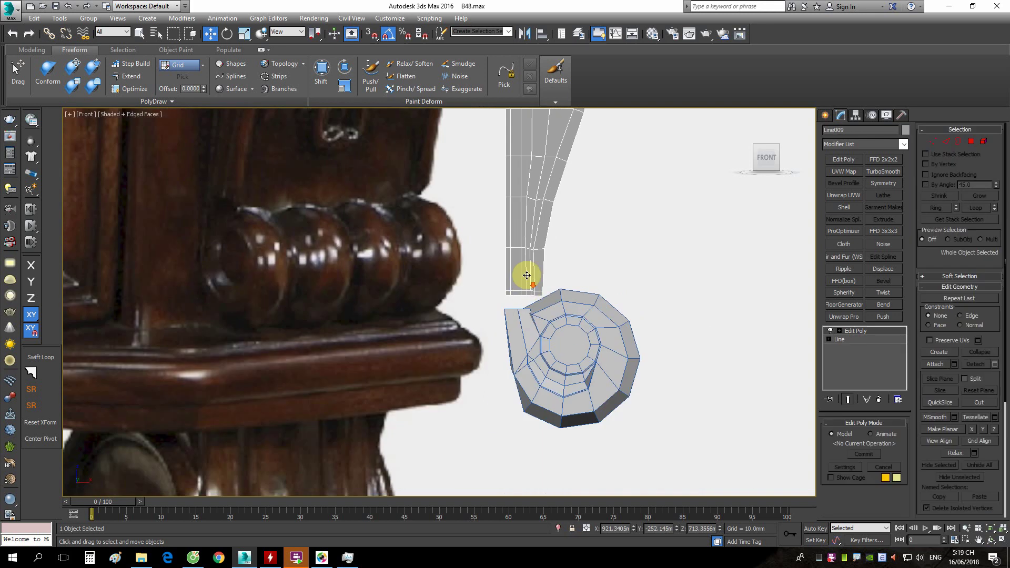
Nudge the upper Line009 piece slightly left and down.
click(523, 280)
scroll(522, 275, up, 2)
drag(566, 168, 565, 173)
scroll(543, 217, up, 2)
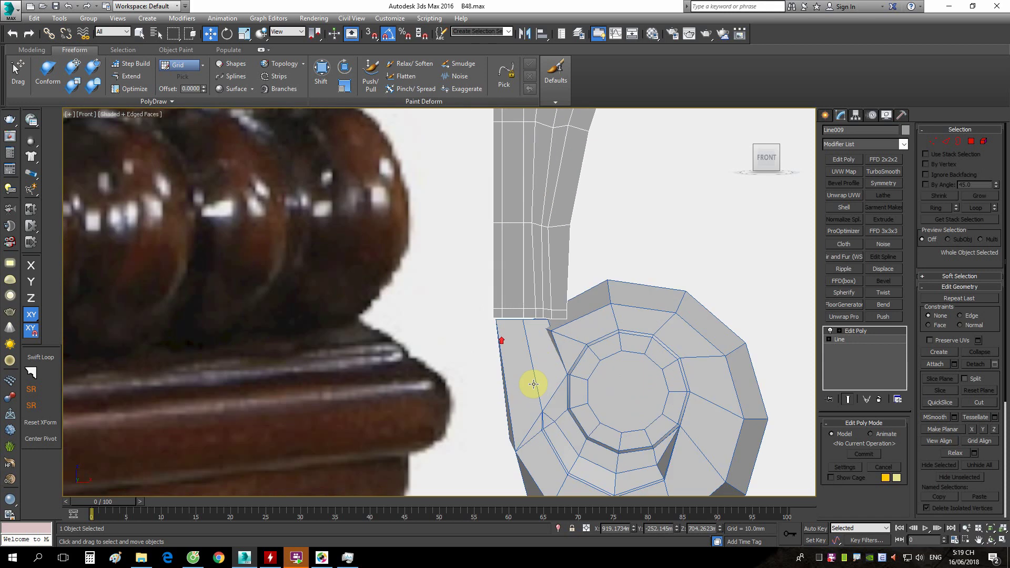
Select the vertices along Line009's bottom edge to meet the cylinder top.
key(1)
mouse_move(547, 286)
mouse_down()
mouse_move(513, 313)
mouse_move(559, 301)
mouse_up()
scroll(609, 350, up, 2)
scroll(479, 285, up, 1)
scroll(541, 291, down, 2)
scroll(552, 293, down, 2)
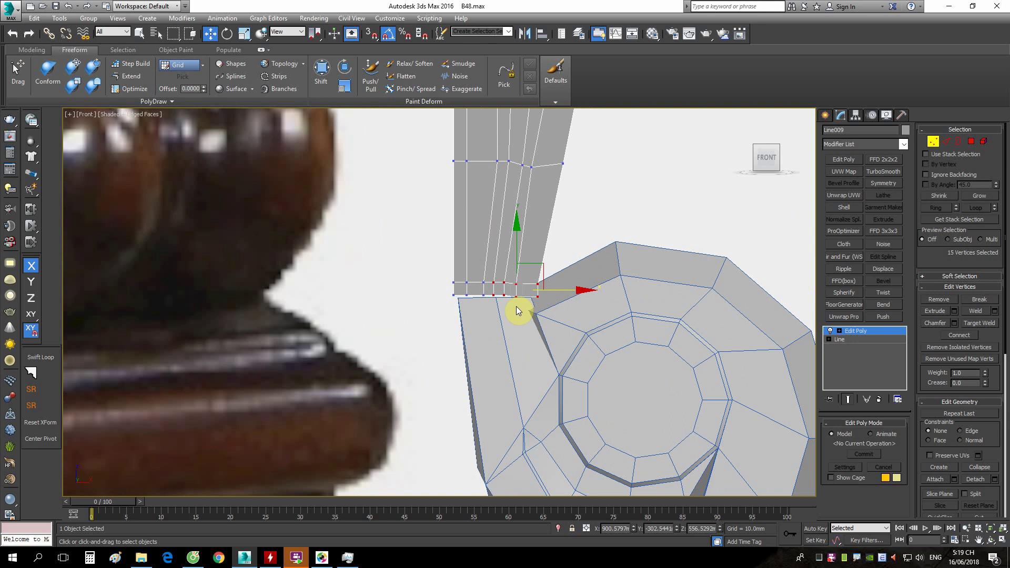
mouse_move(515, 310)
alt+middle_down()
mouse_move(545, 320)
mouse_move(568, 349)
mouse_move(500, 378)
mouse_move(623, 323)
mouse_move(515, 309)
mouse_move(487, 345)
alt+middle_up()
key(1)
key(1)
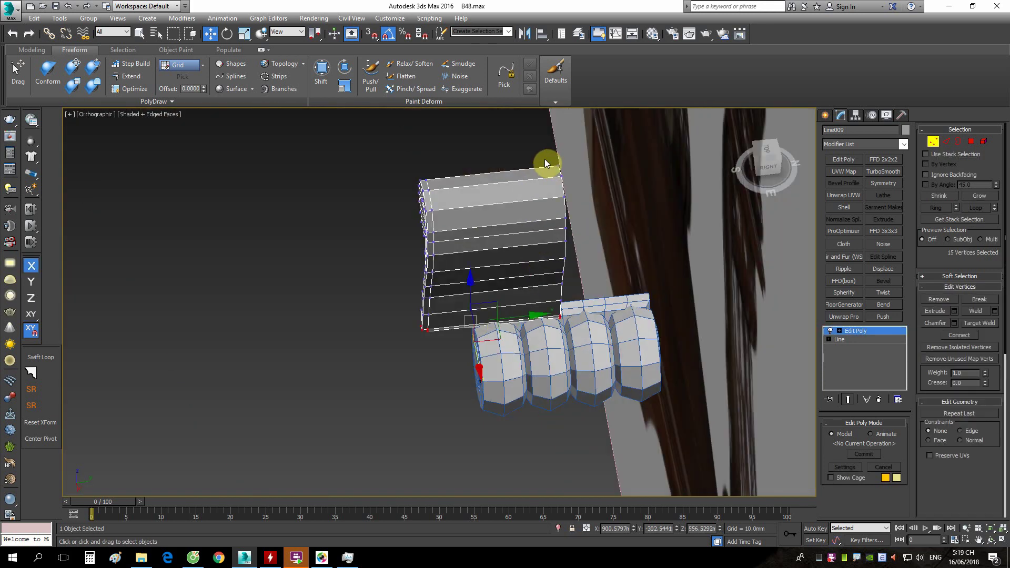
Add a Symmetry modifier mirrored on Z, shift its mirror plane, and add Edit Poly above it.
click(883, 183)
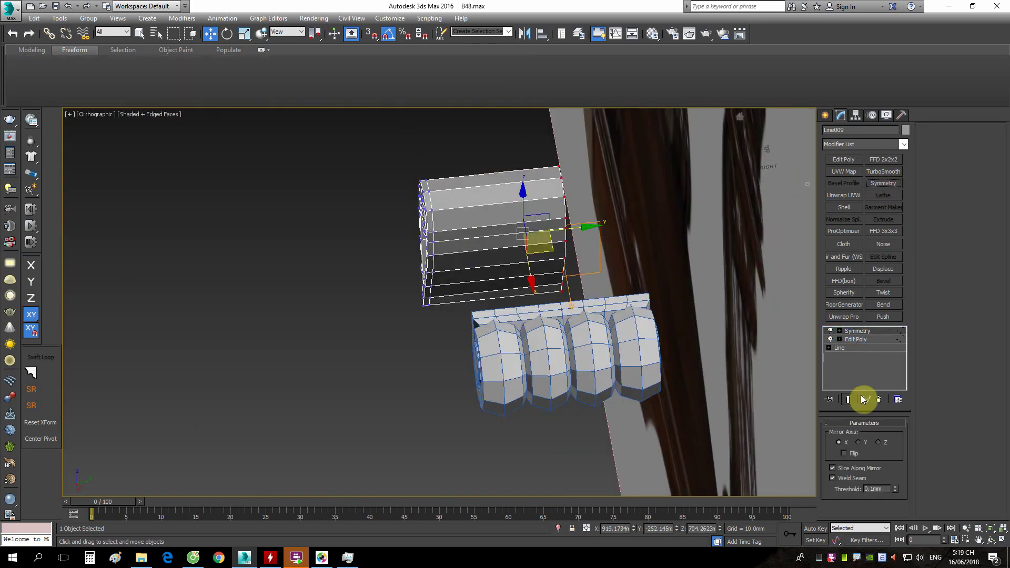
click(882, 442)
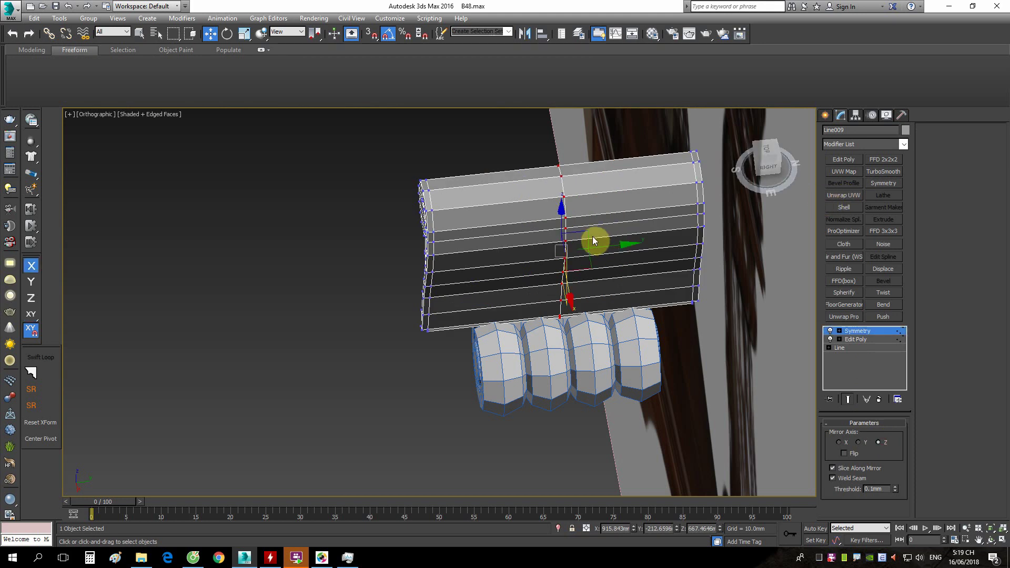
drag(597, 241, 566, 245)
click(842, 160)
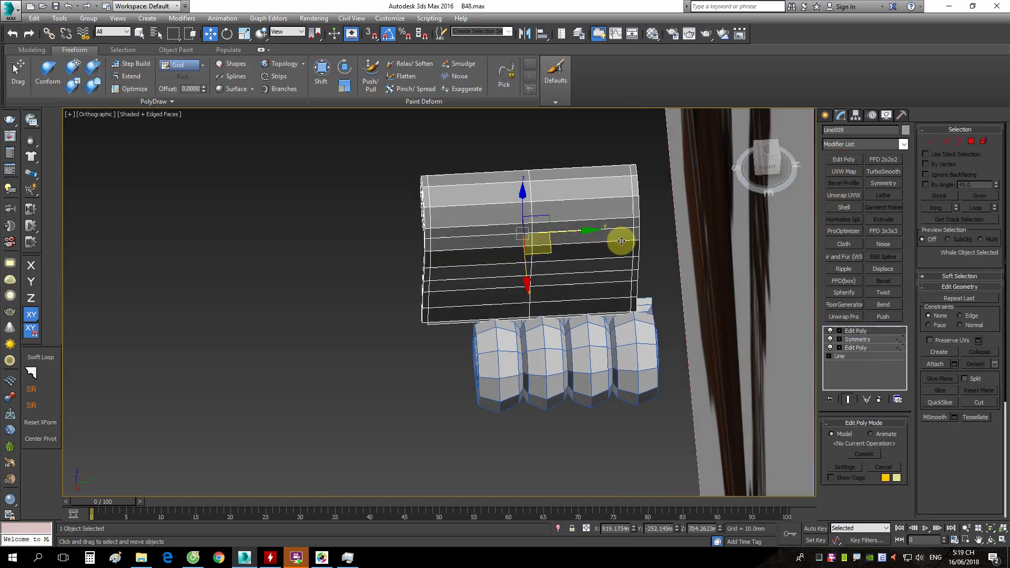
Move Line009 along Y and snap its corner onto the Cylinder002 vertex.
drag(582, 244, 627, 219)
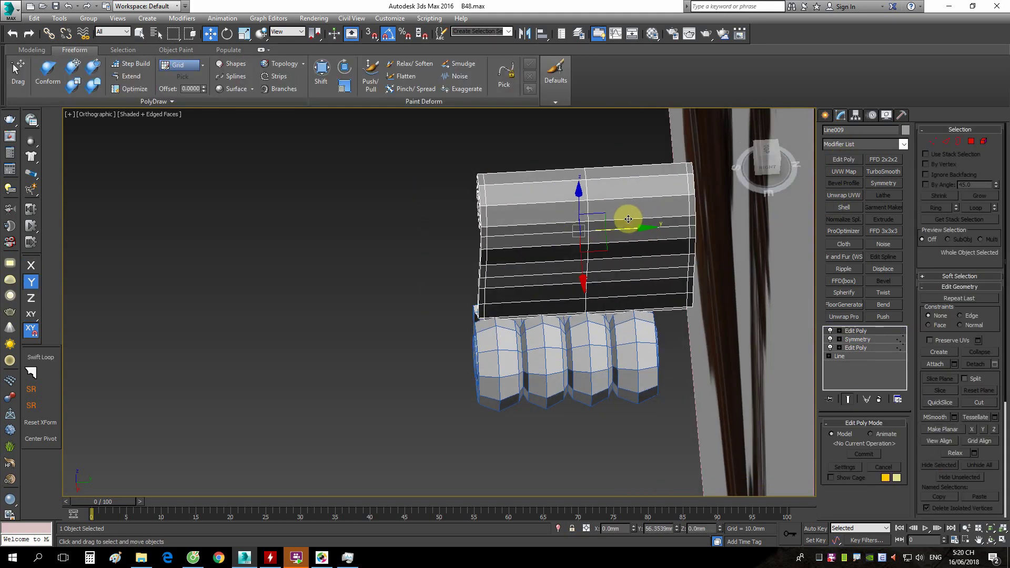
mouse_move(491, 287)
alt+middle_down()
mouse_move(591, 295)
mouse_move(566, 295)
mouse_move(596, 257)
alt+middle_up()
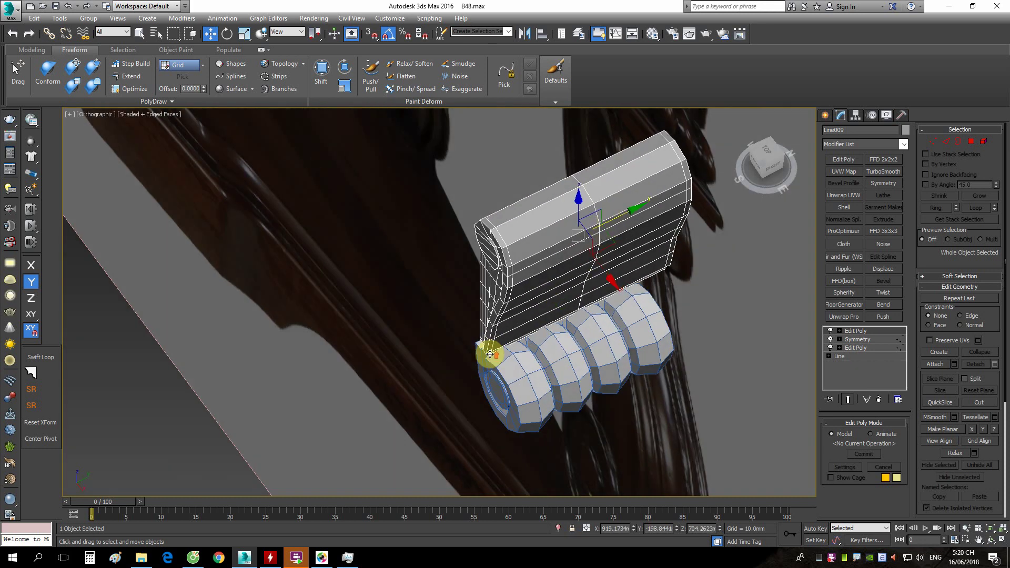
mouse_move(487, 352)
alt+middle_down()
mouse_move(534, 345)
mouse_move(547, 332)
mouse_move(590, 348)
mouse_move(568, 307)
alt+middle_up()
scroll(638, 379, up, 5)
mouse_move(638, 379)
alt+middle_down()
mouse_move(626, 361)
mouse_move(638, 354)
alt+middle_up()
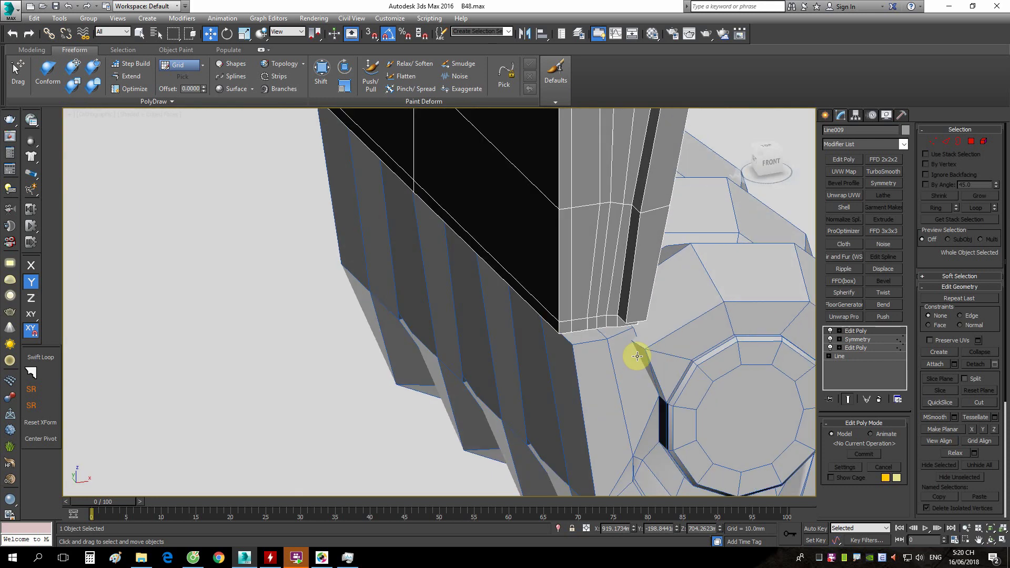
scroll(642, 342, up, 3)
drag(608, 320, 651, 346)
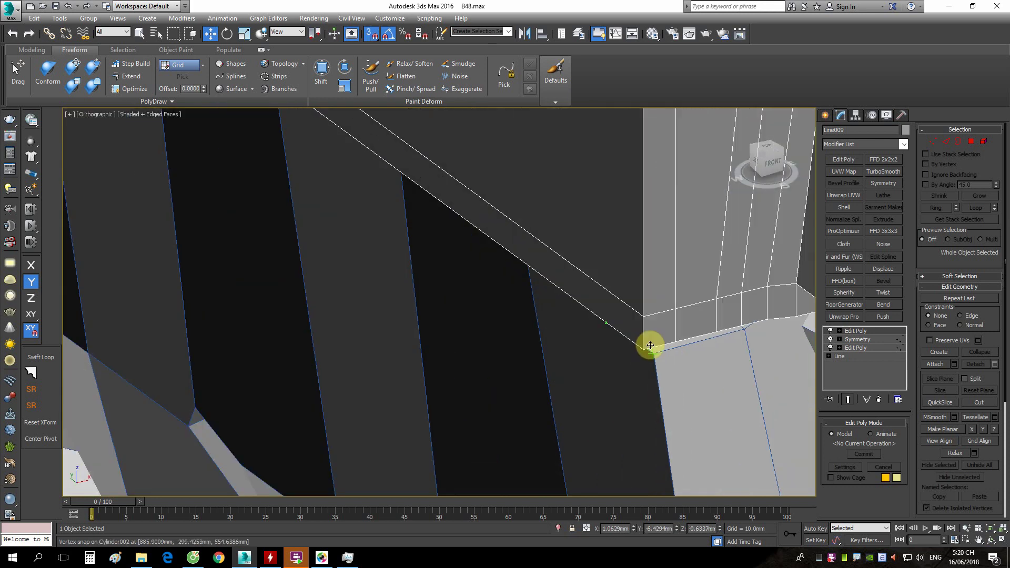
scroll(648, 343, down, 5)
mouse_move(712, 338)
alt+middle_down()
mouse_move(649, 345)
mouse_move(511, 387)
mouse_move(579, 383)
mouse_move(613, 210)
alt+middle_up()
Move the slab's right-hand vertex column inward along Y, with vertex snapping on.
key(1)
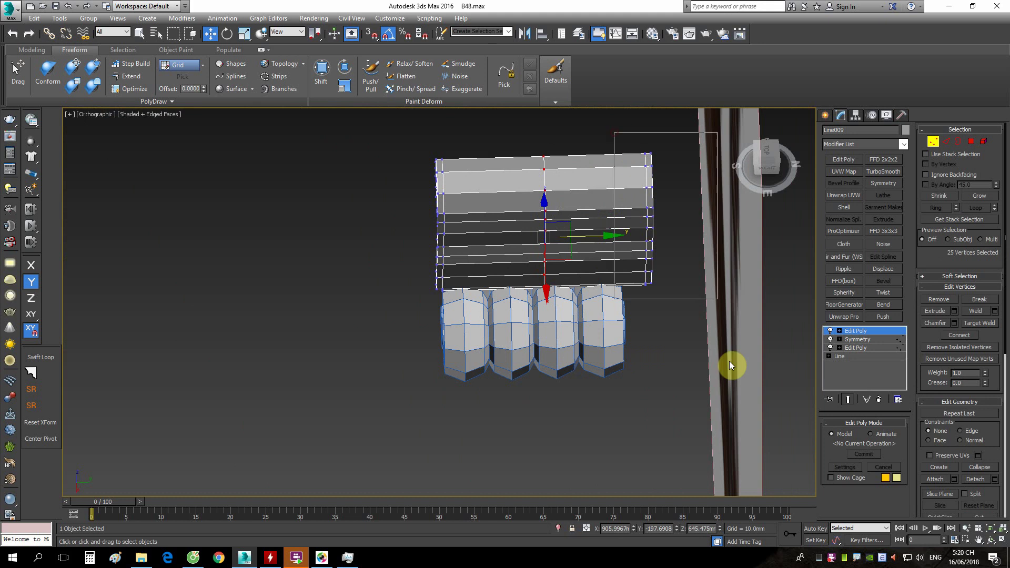
drag(729, 361, 718, 305)
drag(695, 226, 626, 266)
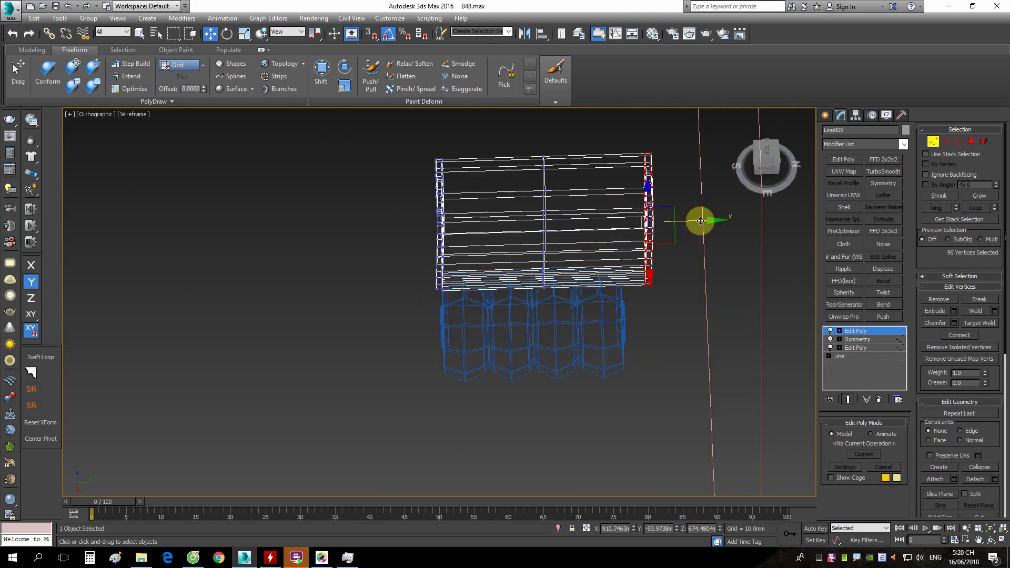
mouse_move(626, 266)
alt+middle_down()
mouse_move(607, 332)
mouse_move(447, 313)
mouse_move(462, 304)
mouse_move(576, 394)
mouse_move(603, 390)
mouse_move(435, 390)
alt+middle_up()
key(s)
key(s)
scroll(518, 352, down, 5)
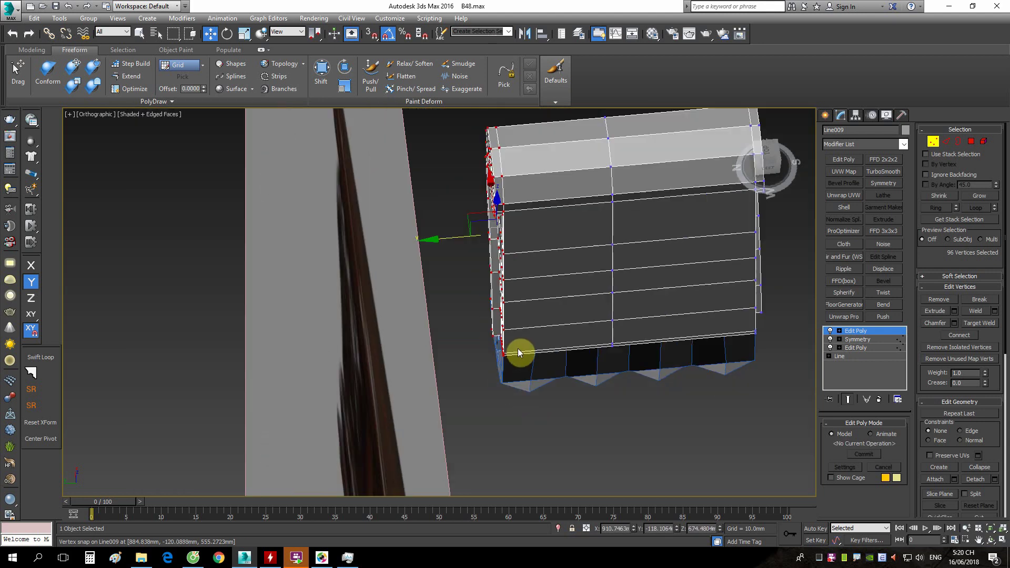
mouse_move(519, 353)
alt+middle_down()
mouse_move(680, 353)
mouse_move(483, 322)
mouse_move(460, 287)
mouse_move(518, 329)
alt+middle_up()
scroll(459, 287, down, 2)
scroll(470, 384, up, 5)
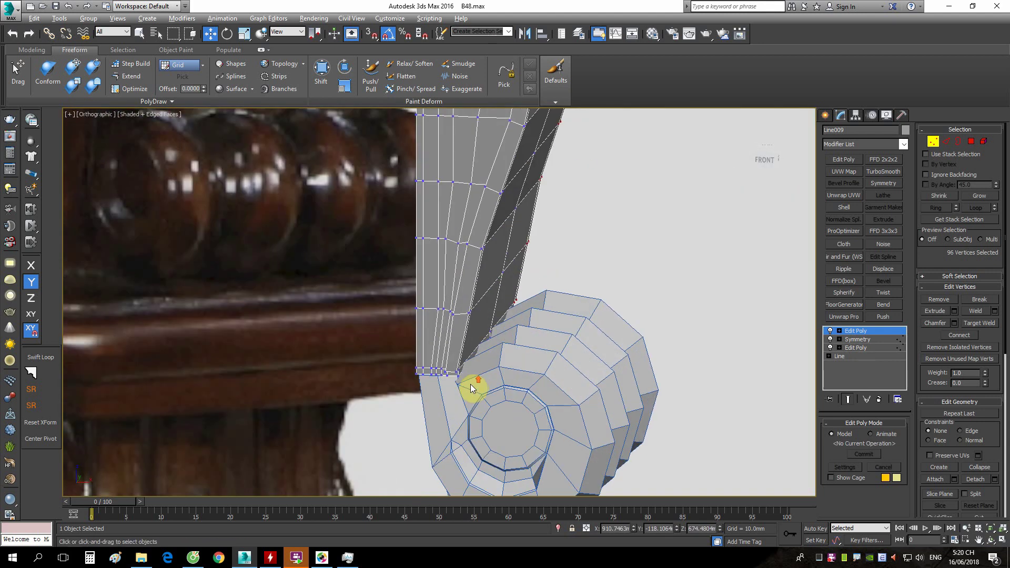
alt+middle_drag(470, 384, 484, 366)
alt+middle_drag(522, 330, 533, 323)
scroll(534, 322, up, 2)
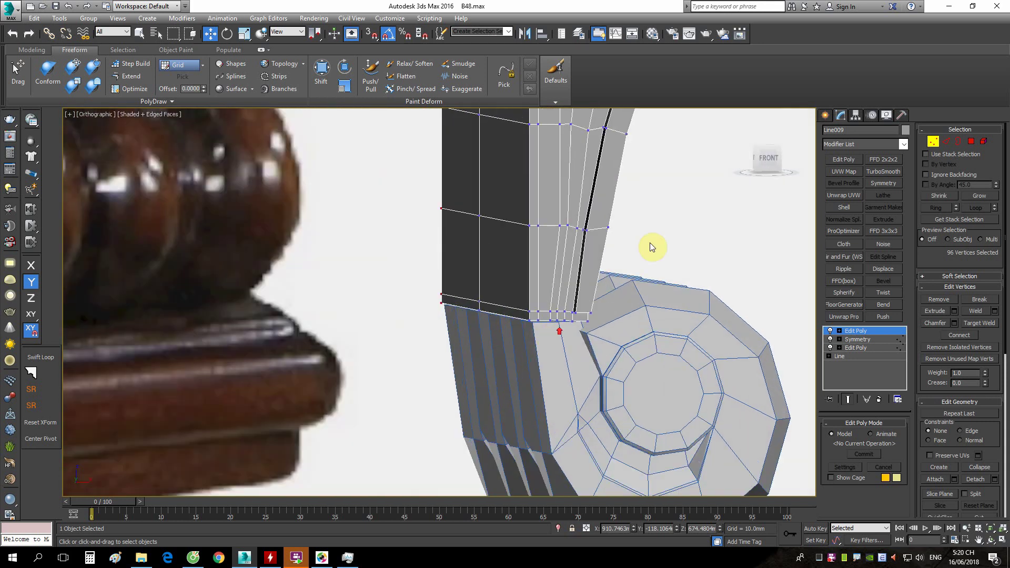
In front view, lower the spiral cylinder Cylinder002 slightly along Z.
click(767, 163)
scroll(473, 276, up, 3)
scroll(482, 280, up, 2)
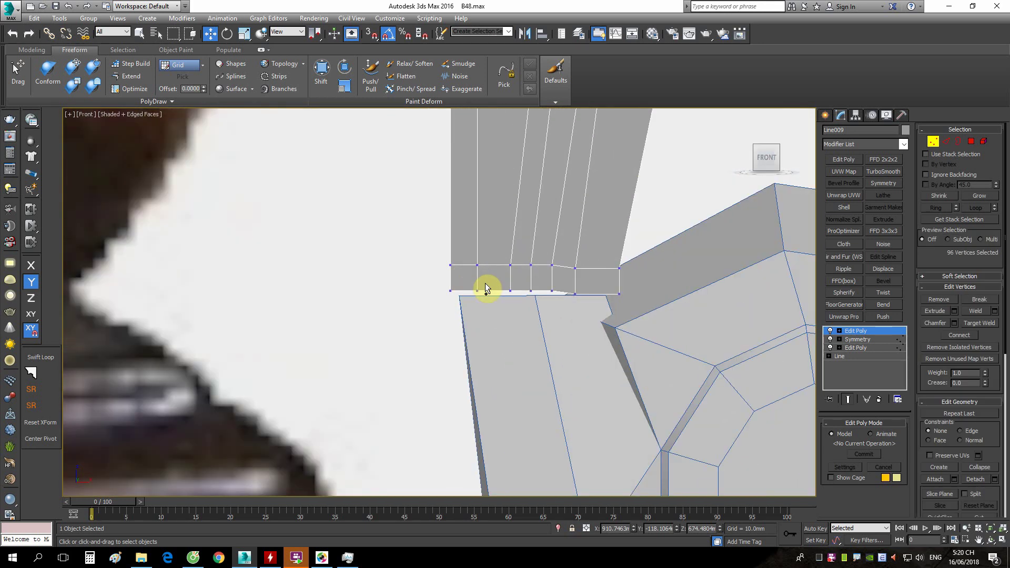
middle_drag(485, 283, 498, 277)
click(552, 315)
scroll(575, 318, down, 2)
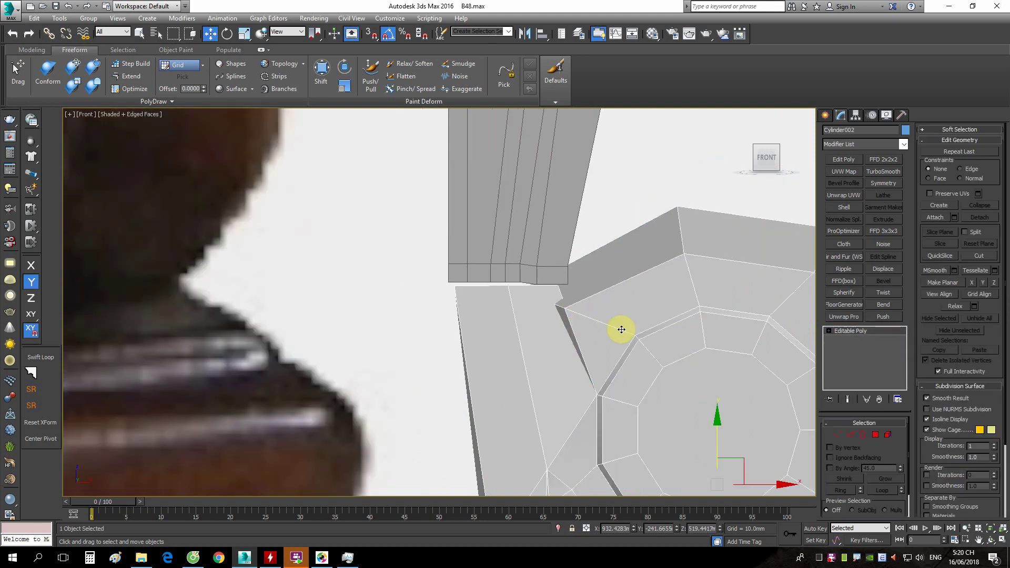
drag(720, 421, 721, 507)
alt+middle_drag(608, 345, 468, 419)
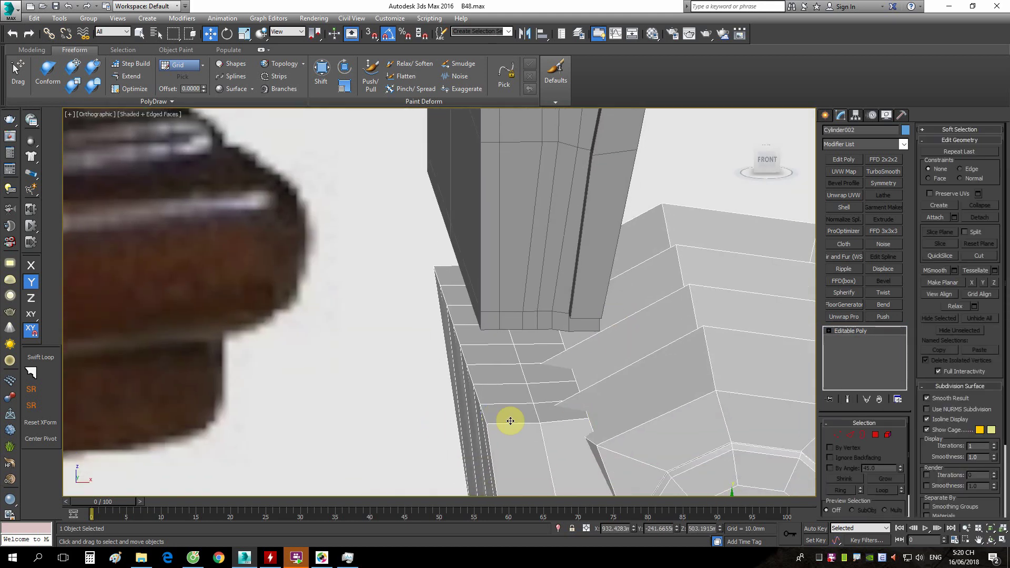
scroll(486, 439, up, 2)
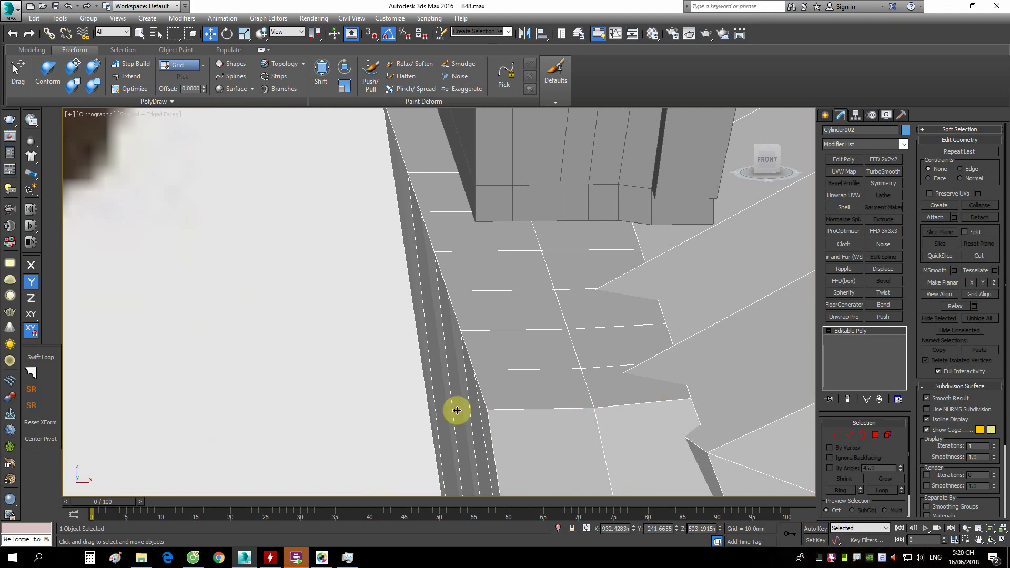
alt+middle_drag(458, 410, 605, 367)
In a framed wireframe front view, select Cylinder002's top flap polygon in Polygon mode.
key(f)
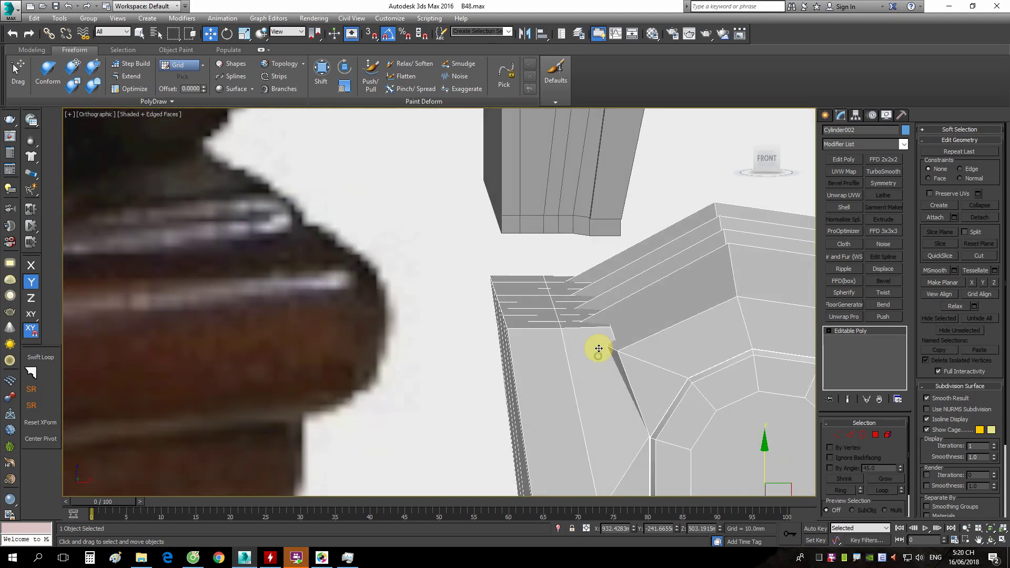
key(z)
scroll(361, 253, up, 3)
scroll(429, 293, up, 2)
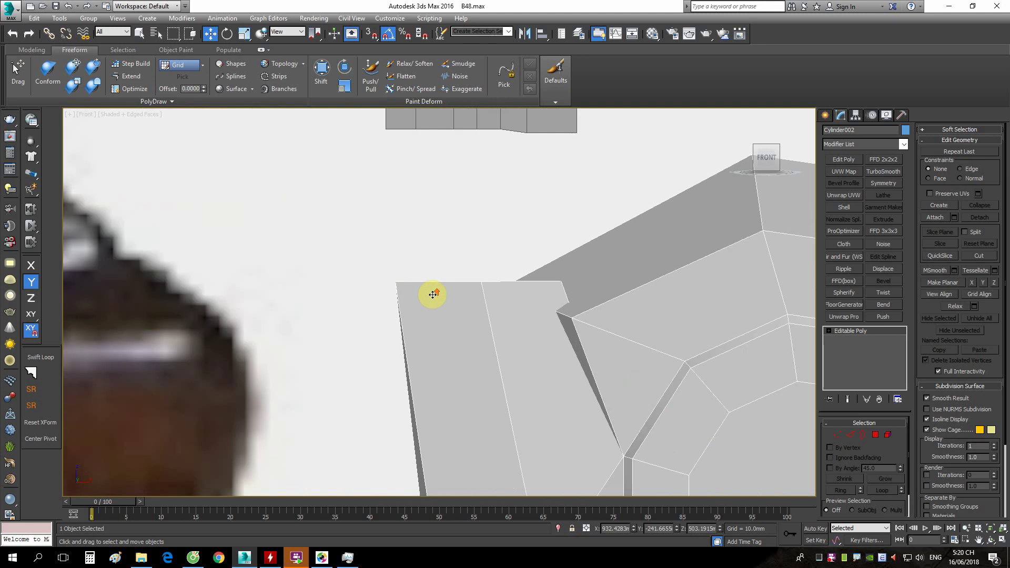
key(F3)
key(4)
drag(342, 256, 599, 295)
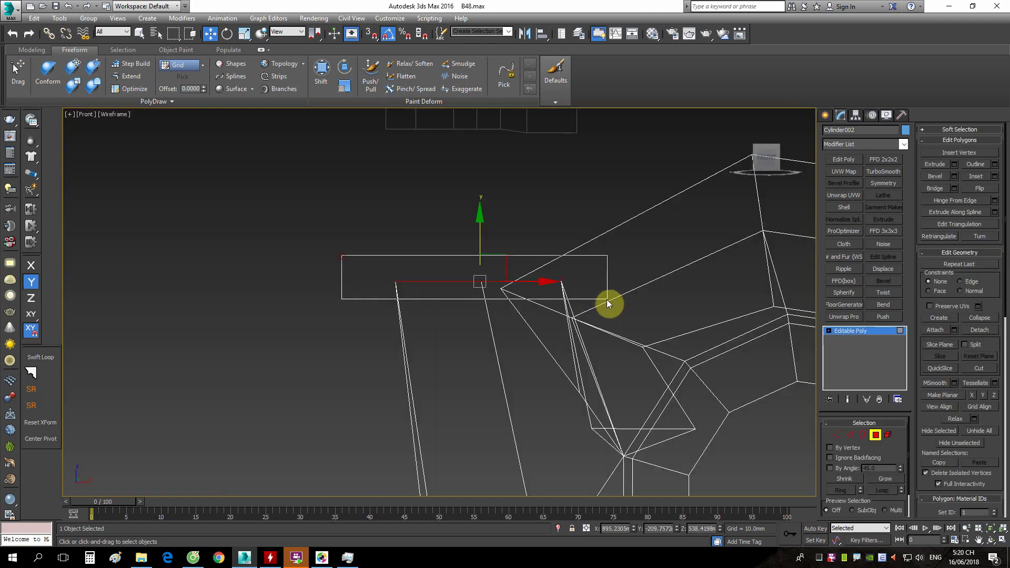
key(F3)
mouse_move(600, 309)
alt+middle_down()
mouse_move(614, 343)
mouse_move(642, 293)
alt+middle_up()
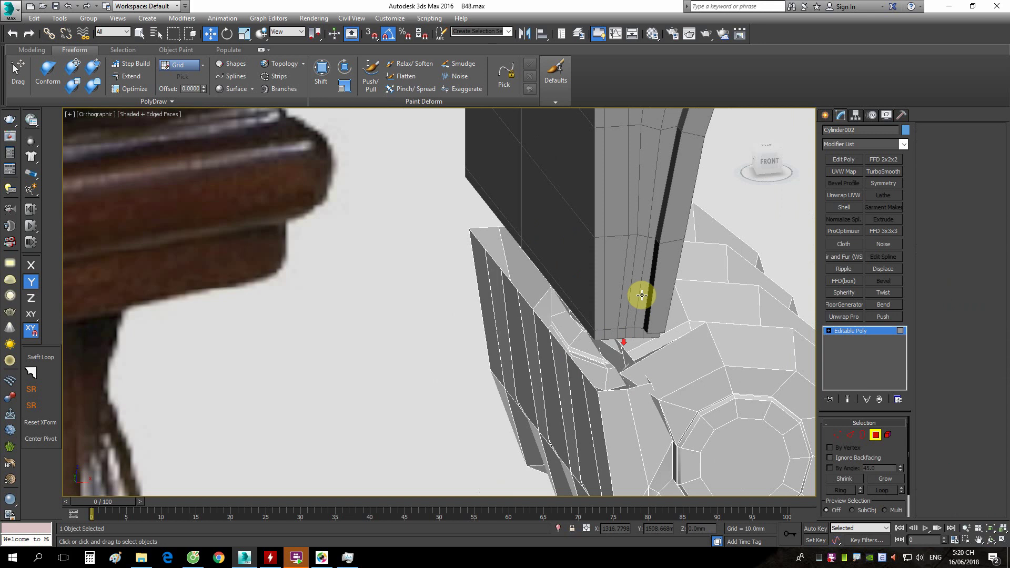
Reselect the upper Line009 piece in Vertex mode and zoom the front view onto it.
key(1)
click(646, 322)
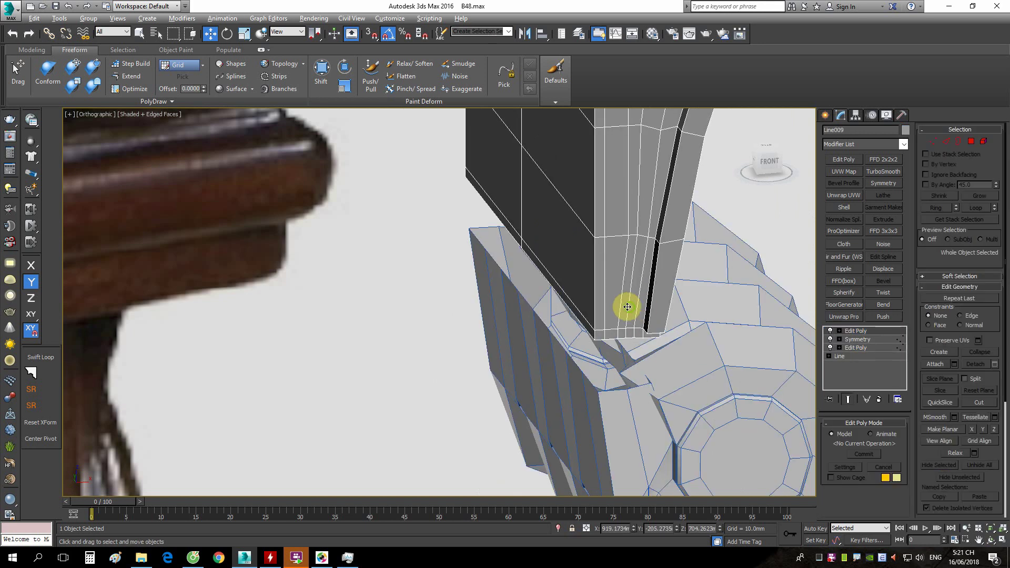
scroll(621, 302, up, 4)
scroll(621, 302, up, 2)
click(766, 159)
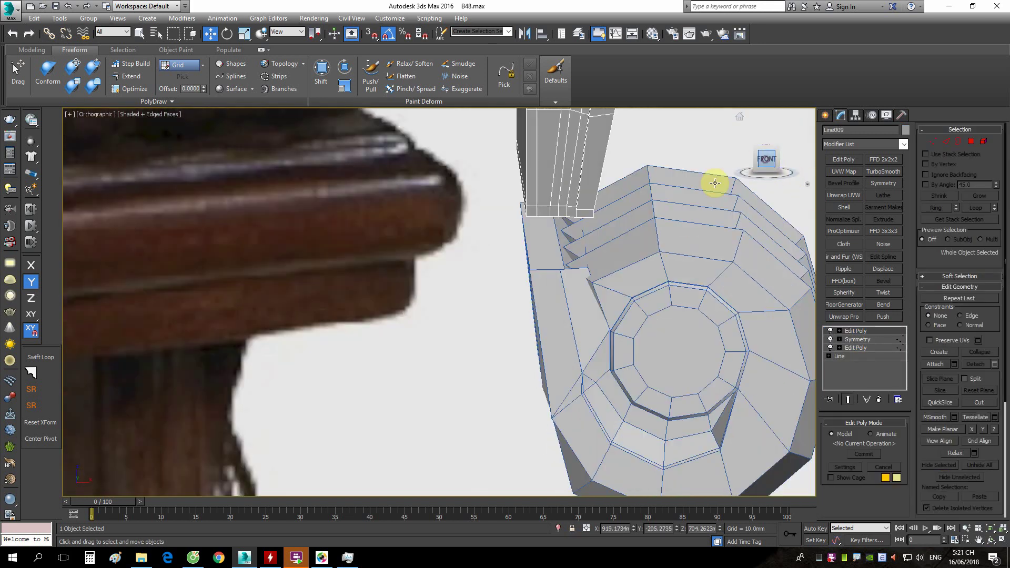
scroll(536, 254, down, 5)
scroll(474, 375, up, 3)
middle_drag(474, 375, 534, 383)
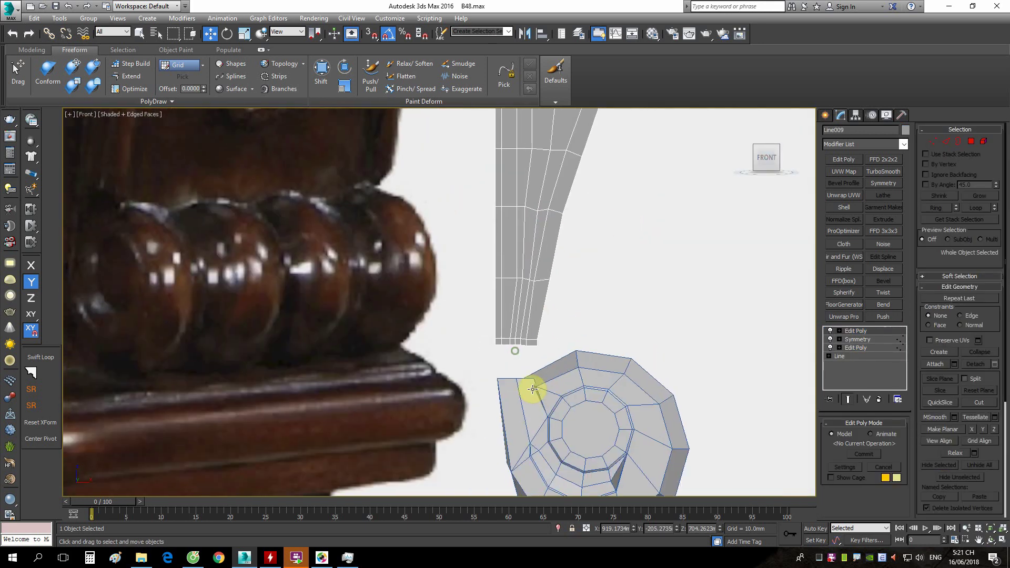
scroll(519, 334, up, 2)
scroll(541, 298, down, 3)
scroll(568, 184, down, 2)
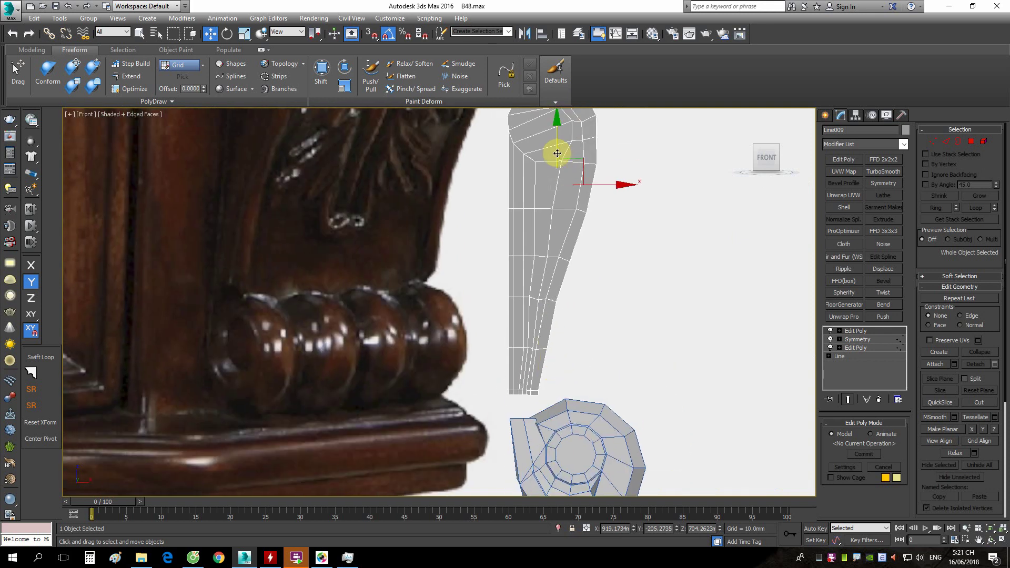
Orbit around the leg, then return to a zoomed straight-on Front view of its base.
mouse_move(580, 181)
alt+middle_down()
mouse_move(592, 235)
mouse_move(535, 232)
mouse_move(624, 221)
mouse_move(519, 247)
mouse_move(617, 236)
alt+middle_up()
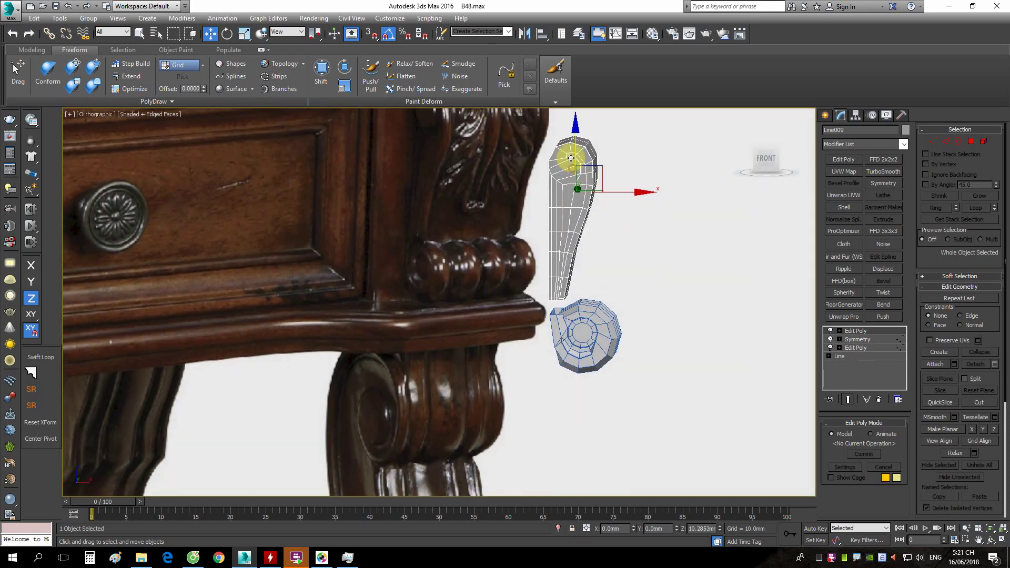
mouse_move(601, 232)
alt+middle_down()
mouse_move(505, 232)
mouse_move(594, 236)
mouse_move(536, 271)
mouse_move(565, 267)
alt+middle_up()
scroll(581, 255, up, 3)
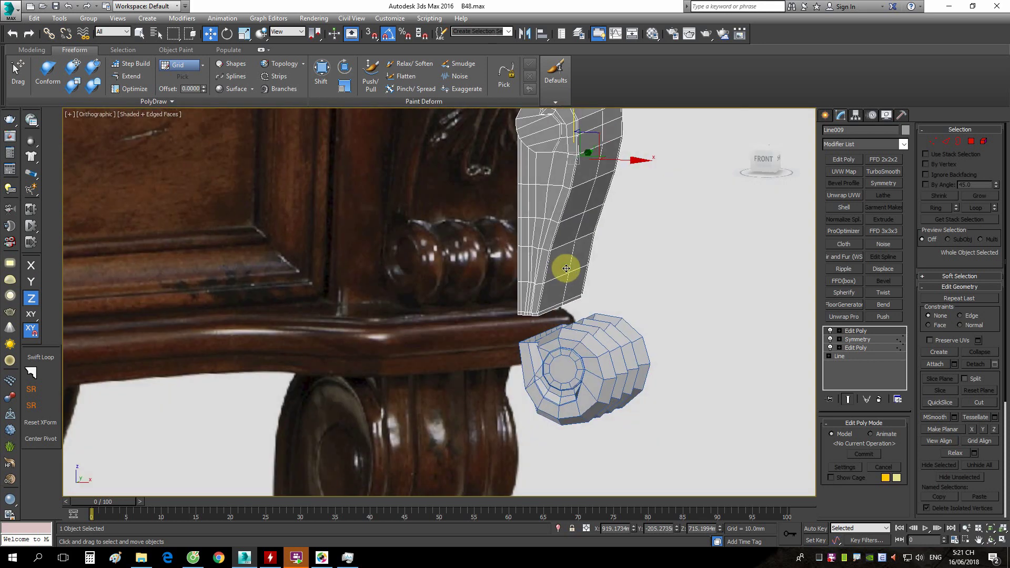
scroll(541, 329, up, 2)
scroll(585, 273, up, 4)
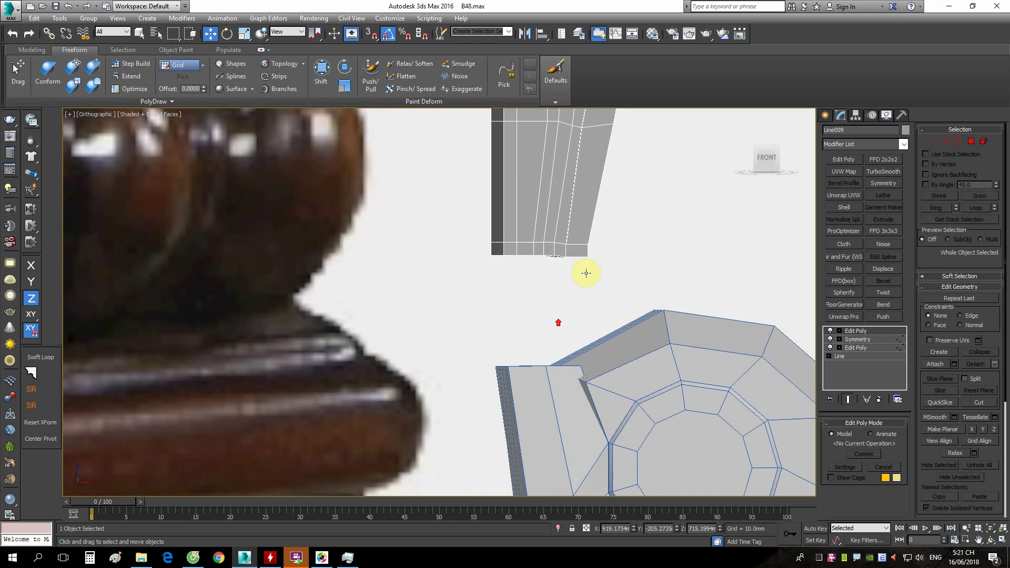
click(763, 158)
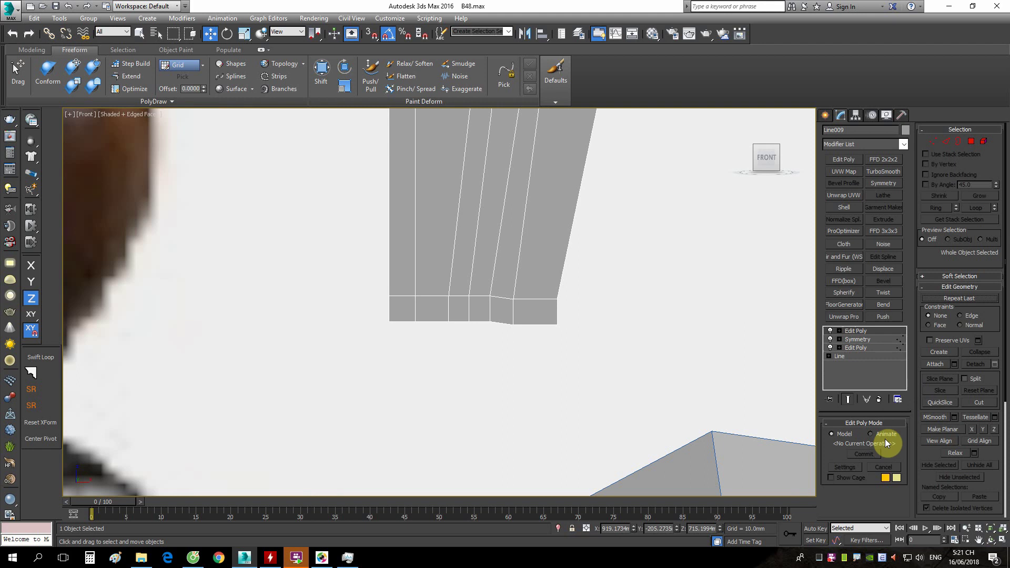
Turn on Ignore Backfacing and apply quad-menu vertex commands to two bottom-edge vertices.
key(1)
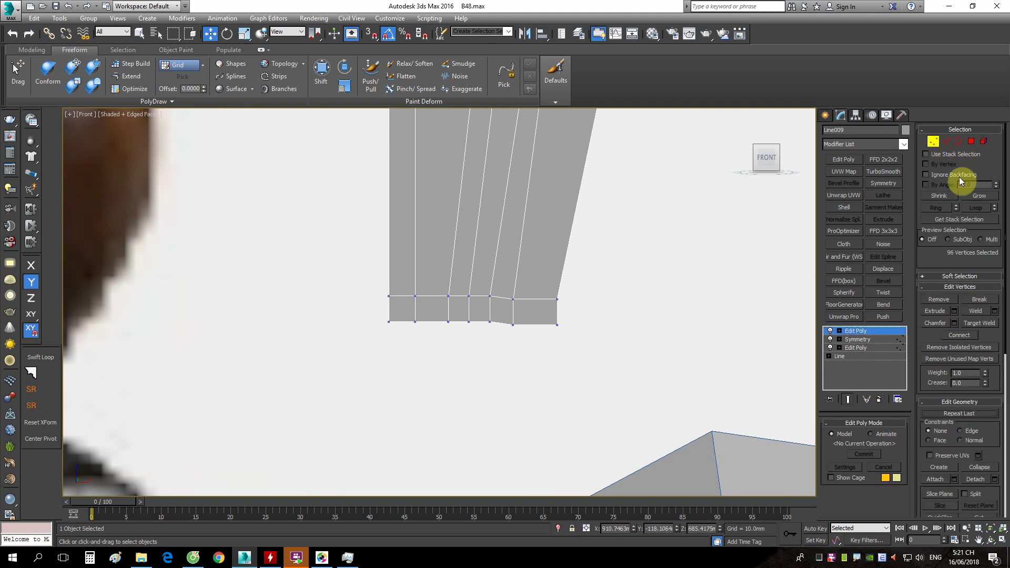
click(951, 176)
scroll(446, 295, up, 2)
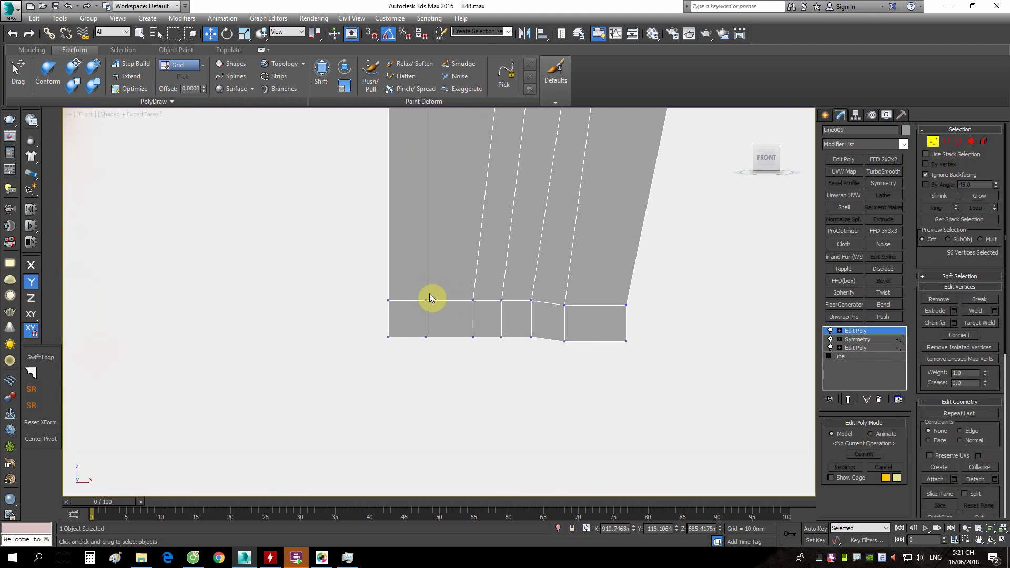
key(F3)
drag(417, 286, 482, 318)
right_click(456, 195)
click(462, 174)
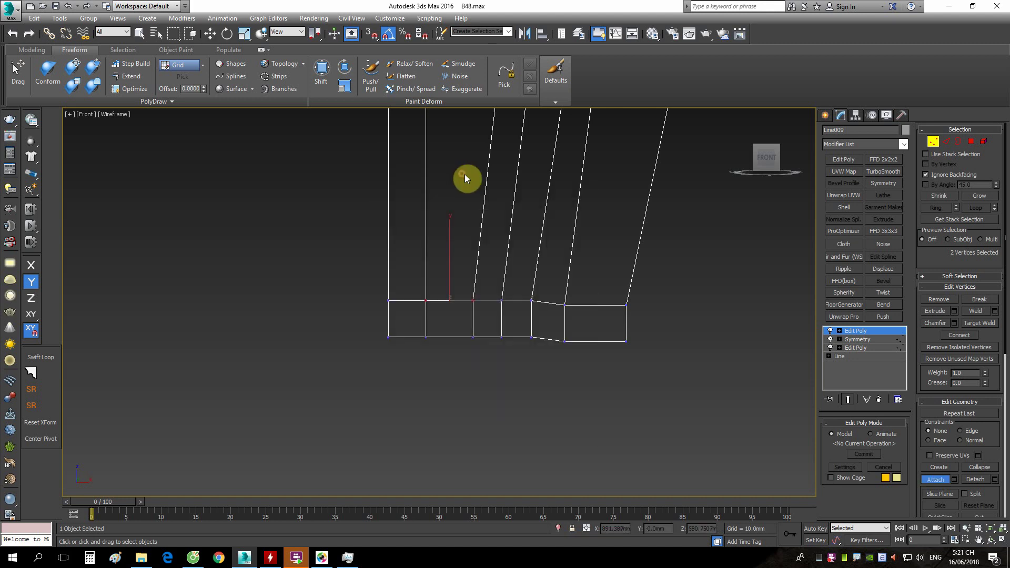
key(w)
right_click(536, 264)
click(514, 149)
scroll(504, 300, up, 2)
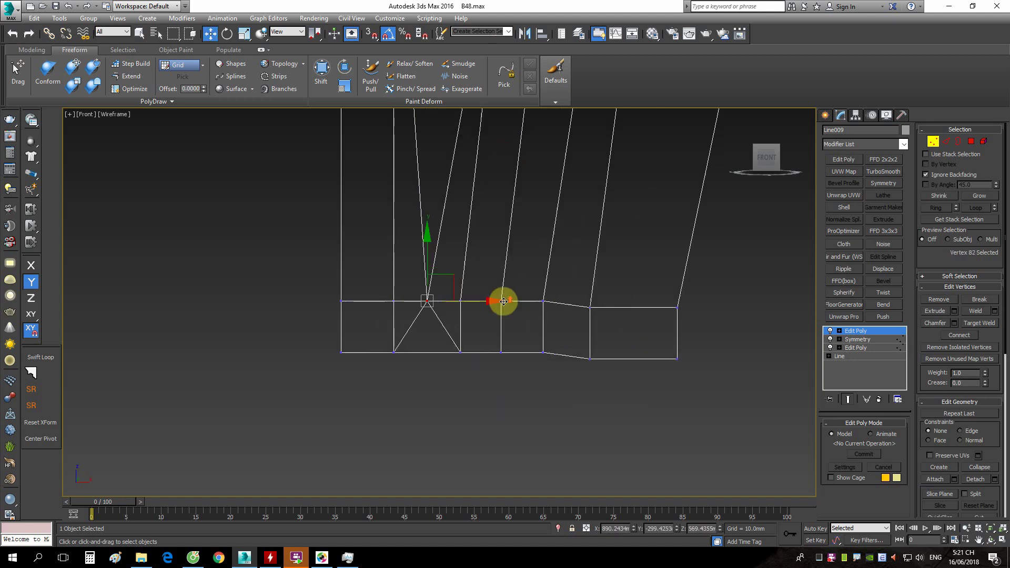
scroll(503, 301, up, 2)
key(F3)
Collapse a neighbouring pair of bottom-band vertices into one.
click(499, 301)
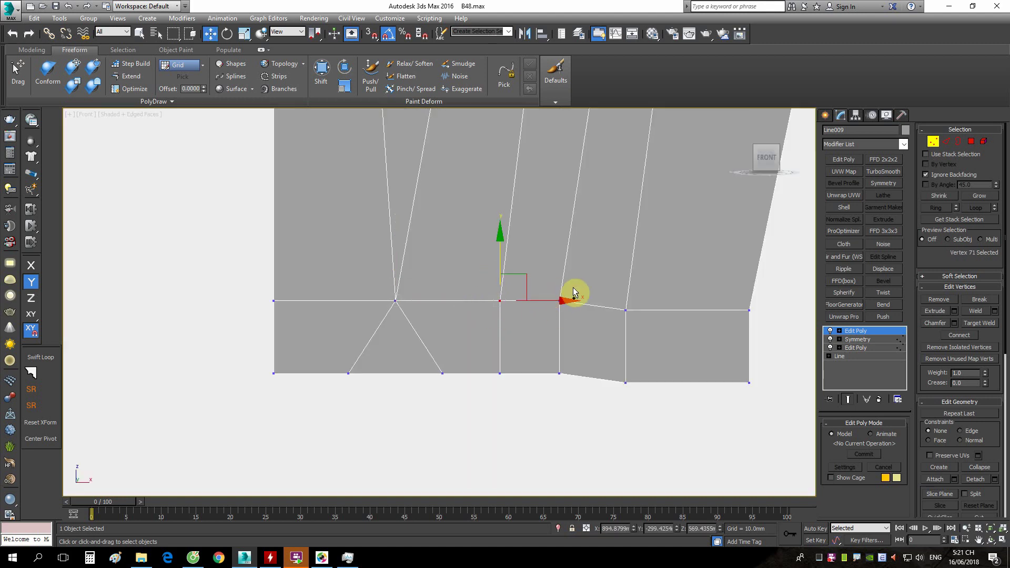
ctrl+click(558, 302)
alt+middle_drag(558, 326, 582, 303)
right_click(640, 288)
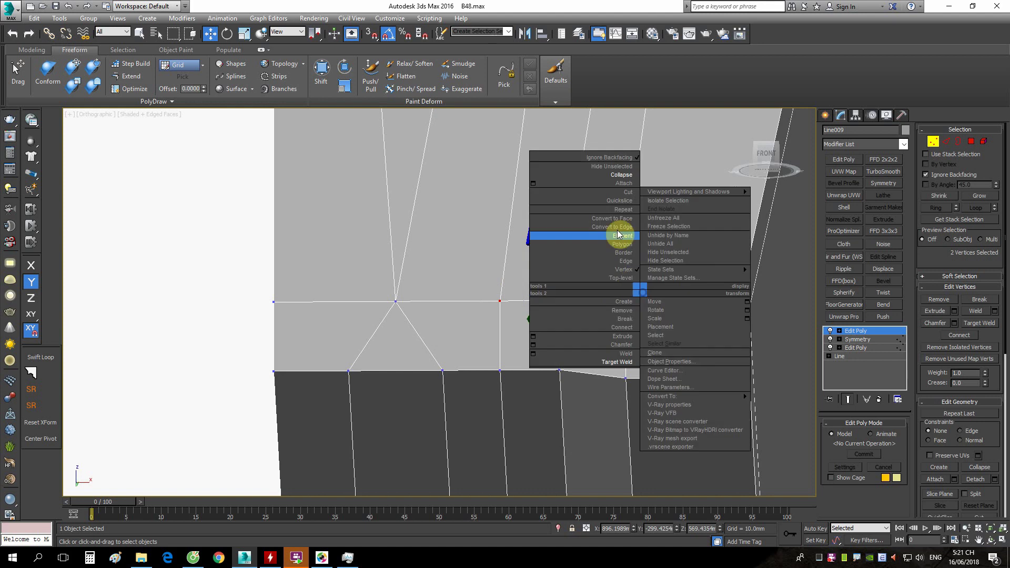
click(616, 175)
Select a vertex on the lower edge and view the leg's underside.
click(501, 371)
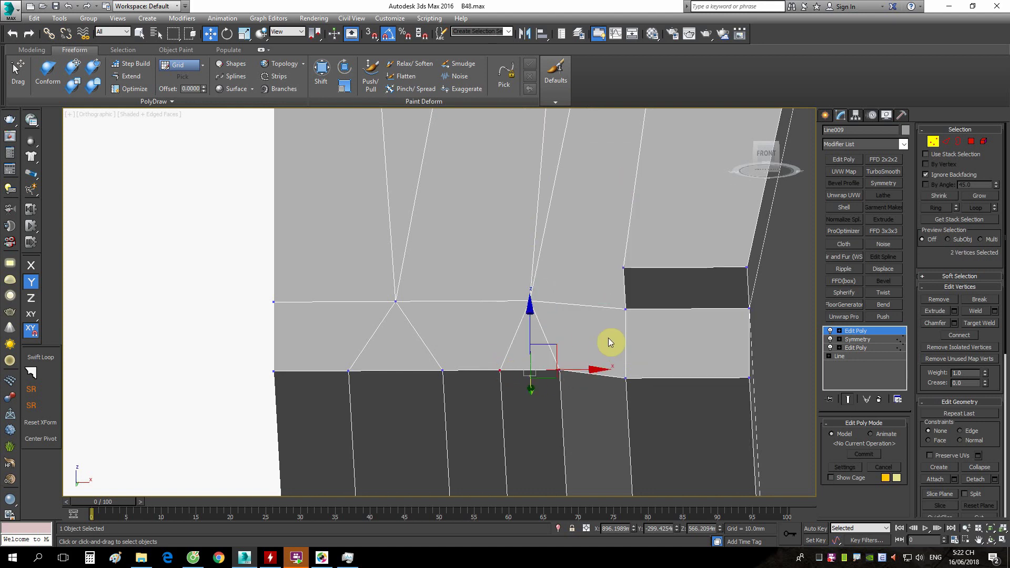
ctrl+drag(438, 382, 441, 378)
scroll(526, 290, down, 5)
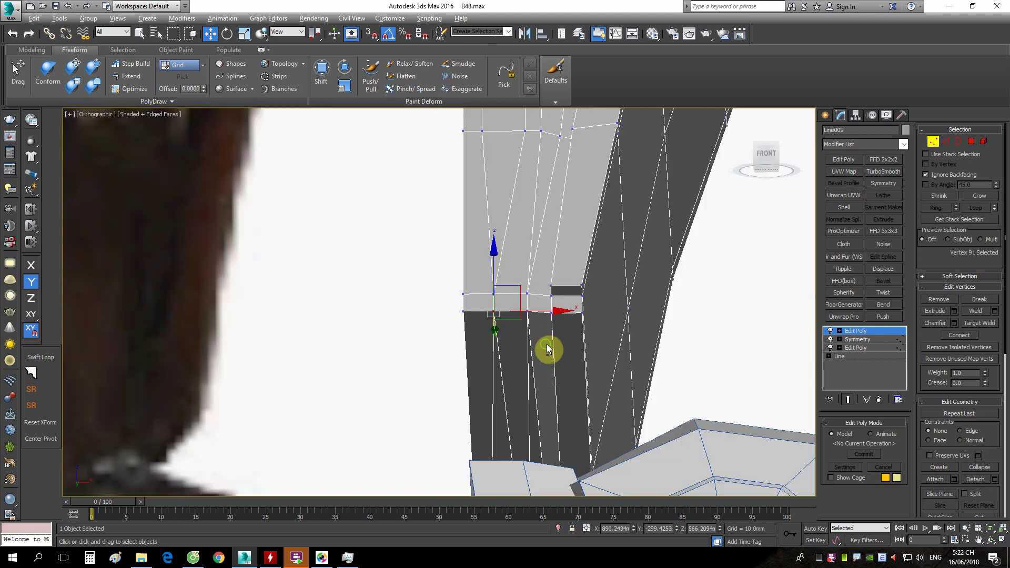
scroll(547, 352, down, 1)
scroll(548, 363, down, 1)
scroll(494, 324, up, 3)
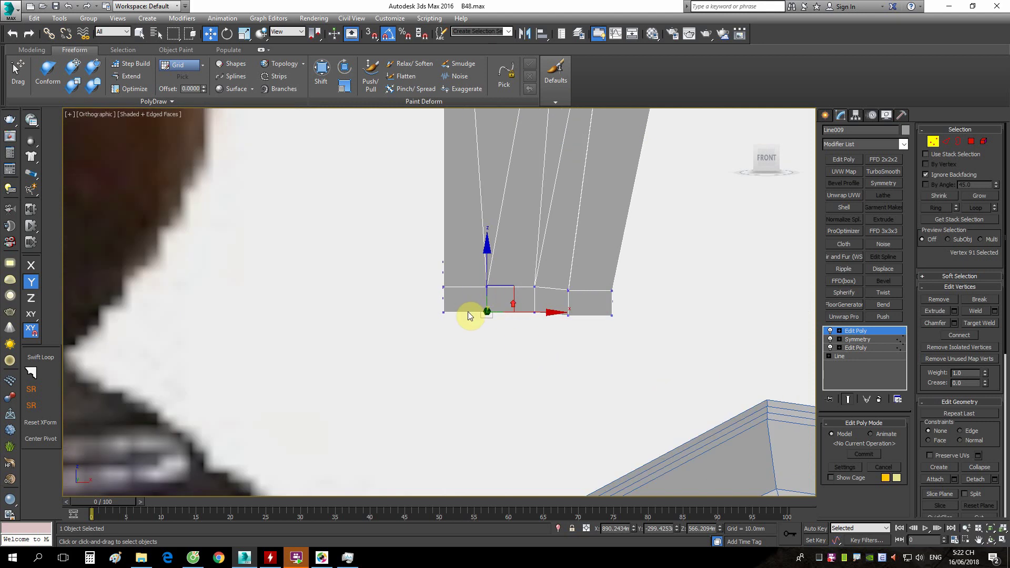
alt+middle_drag(632, 283, 589, 270)
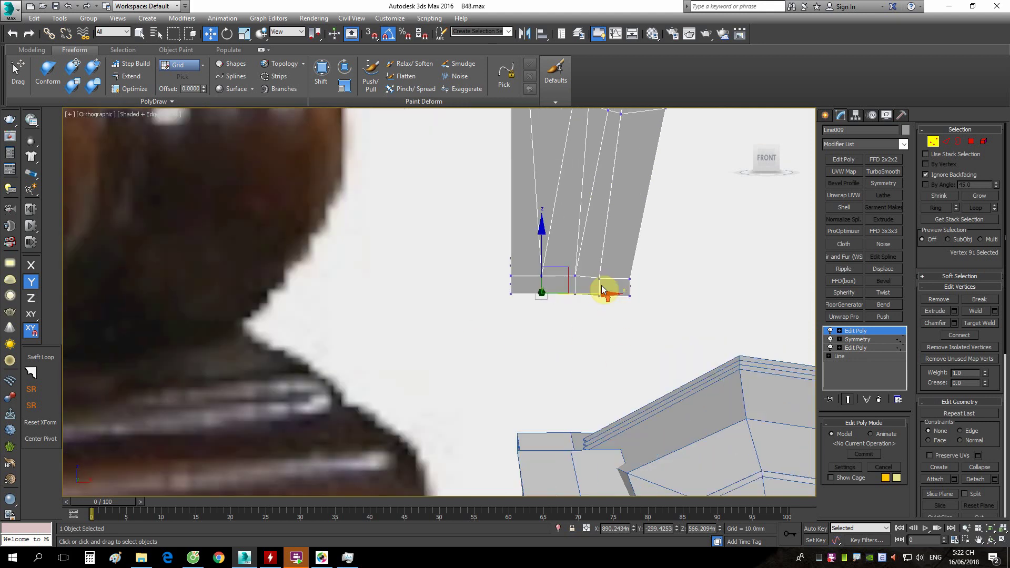
scroll(588, 273, up, 3)
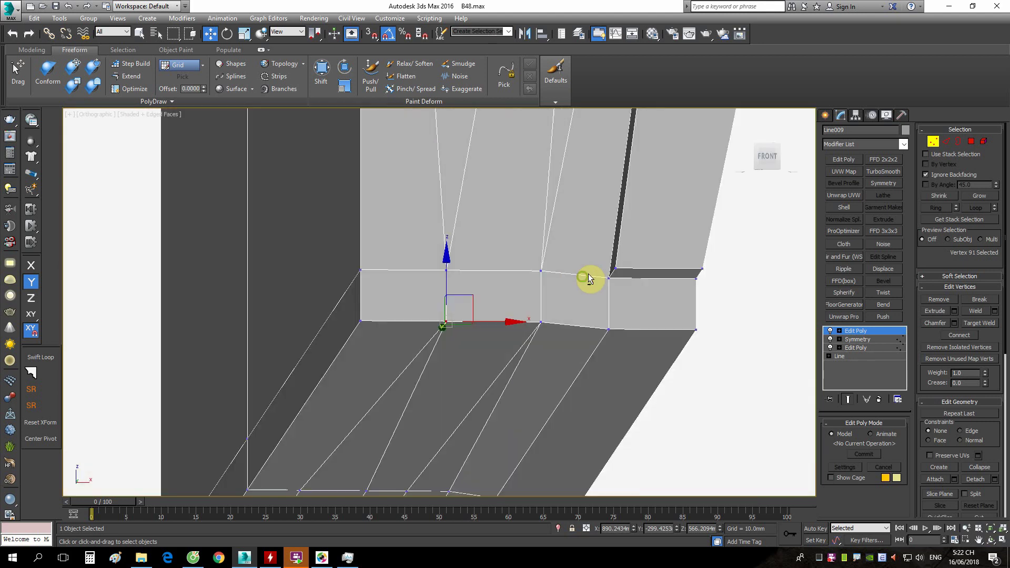
Target Weld a lower vertex onto its neighbour, then undo the weld.
right_click(655, 235)
click(611, 299)
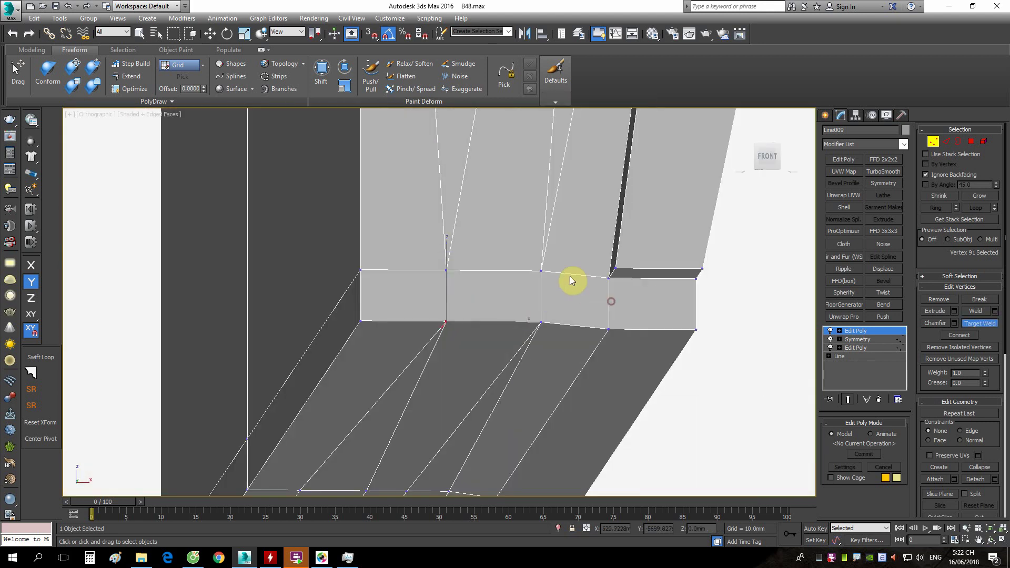
click(539, 270)
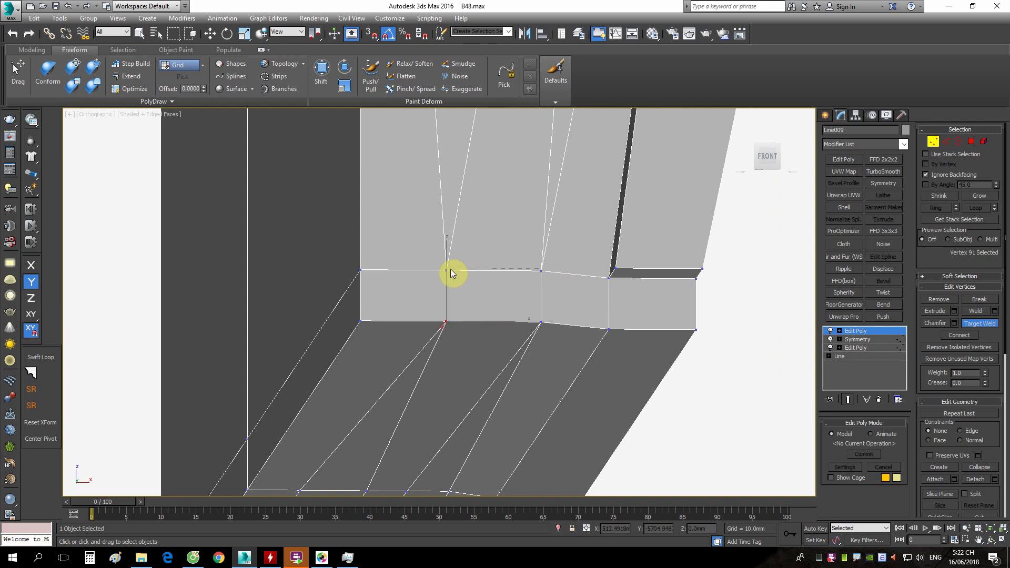
scroll(556, 246, down, 4)
click(553, 255)
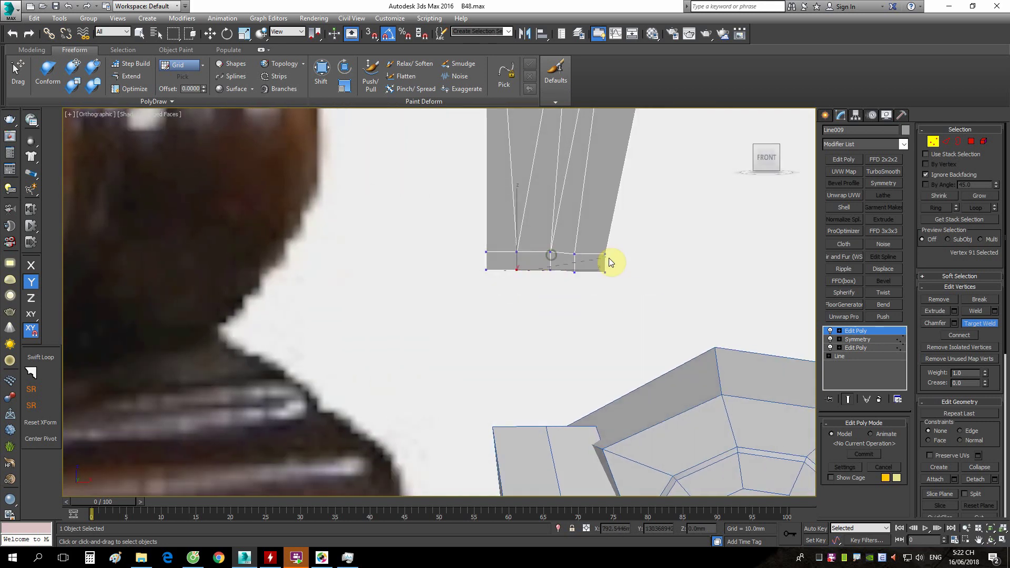
key(w)
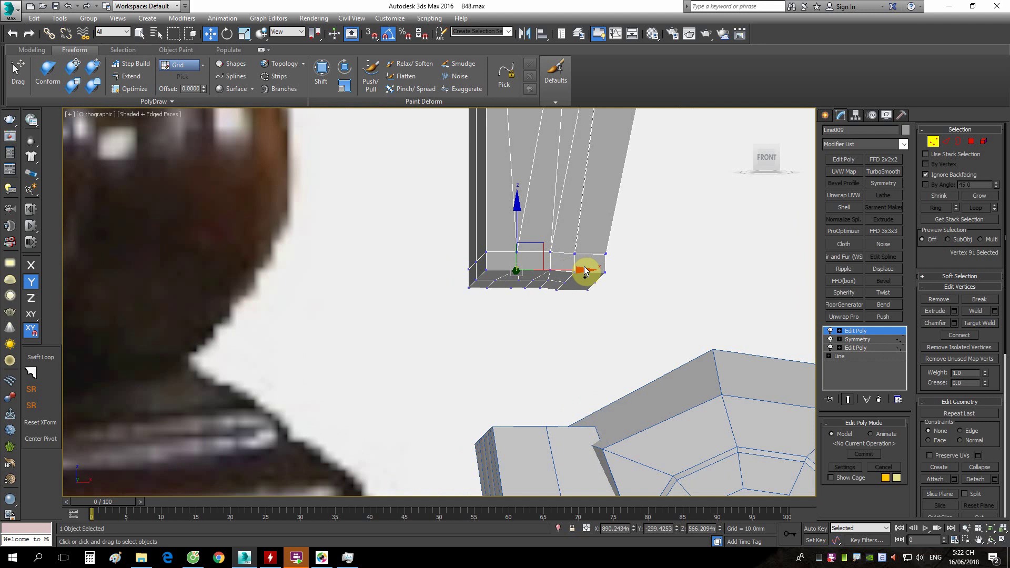
key(ctrl+z)
Collapse another pair of vertices on the bottom band into one.
scroll(584, 270, down, 3)
scroll(581, 349, up, 2)
scroll(586, 363, up, 1)
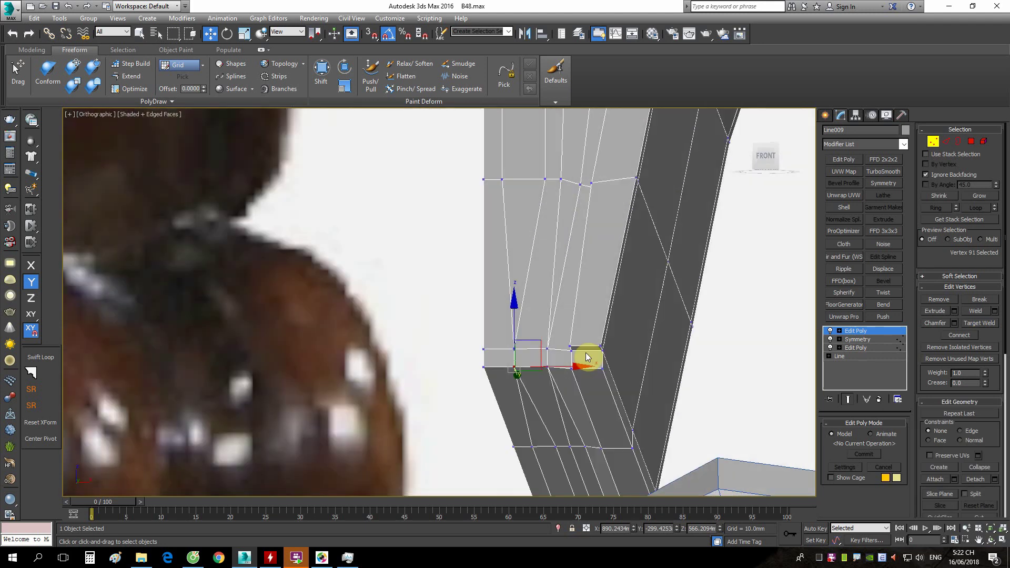
scroll(585, 356, up, 4)
scroll(604, 329, down, 1)
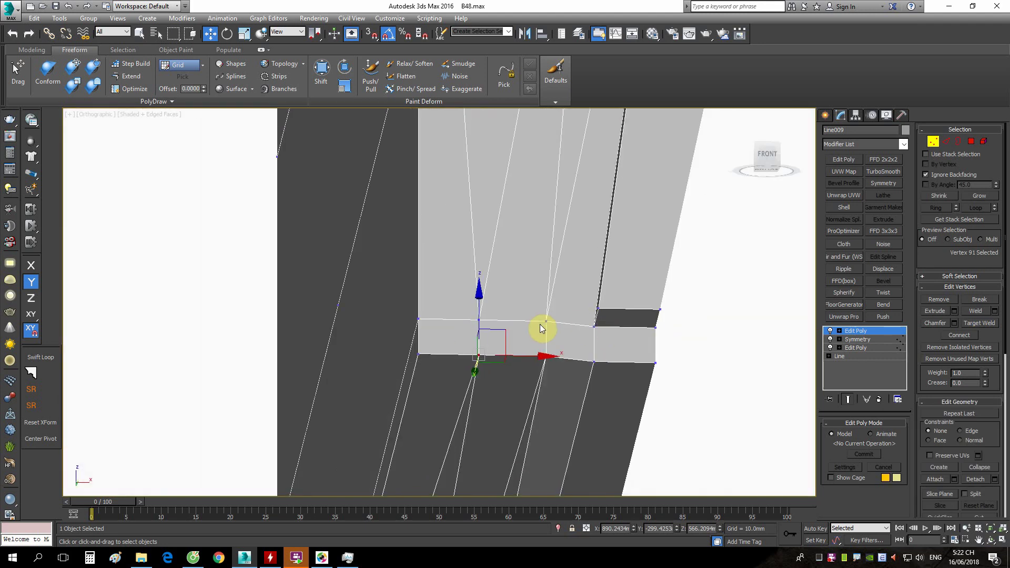
scroll(544, 327, up, 2)
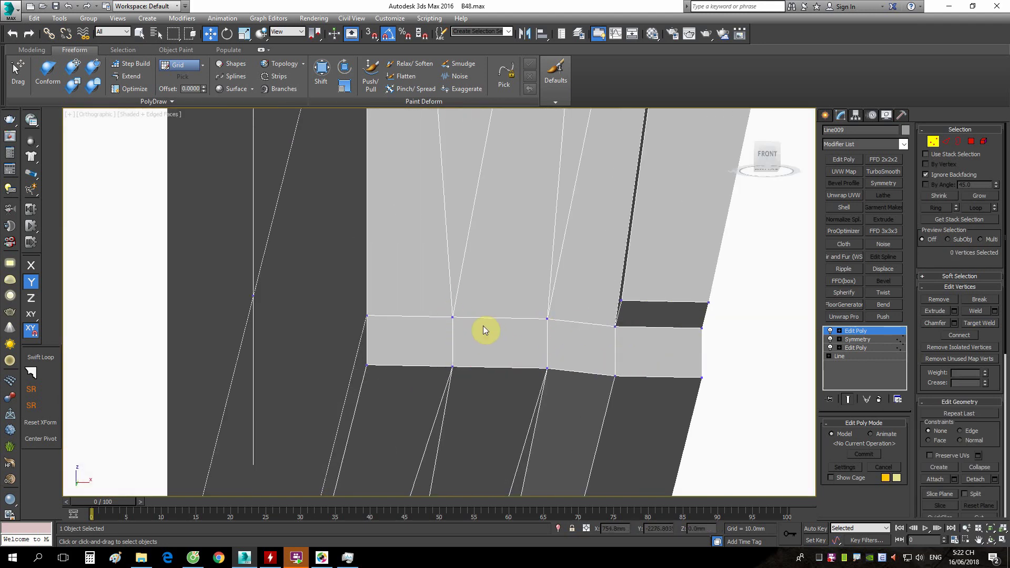
click(450, 319)
ctrl+click(546, 319)
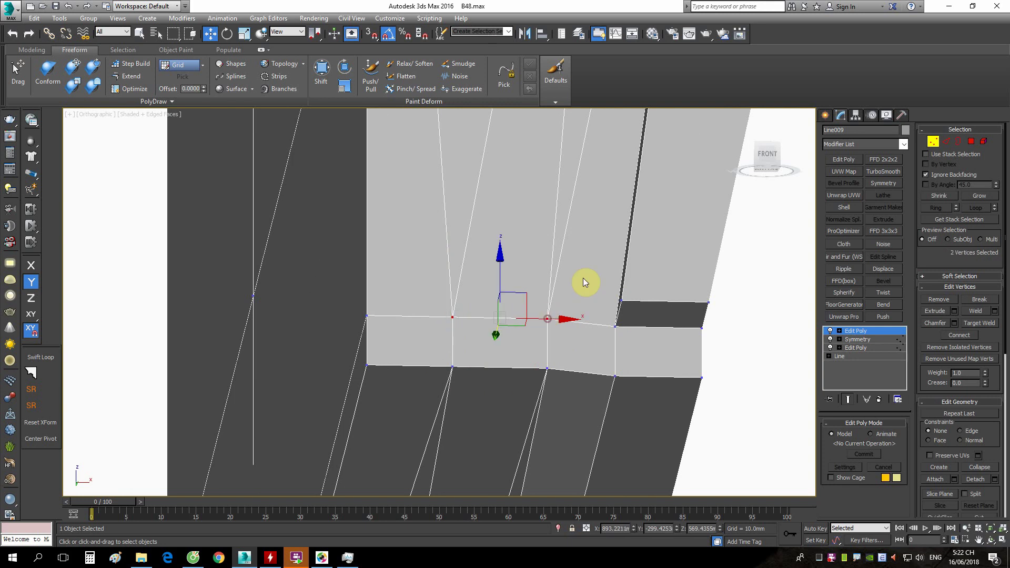
right_click(584, 269)
click(565, 150)
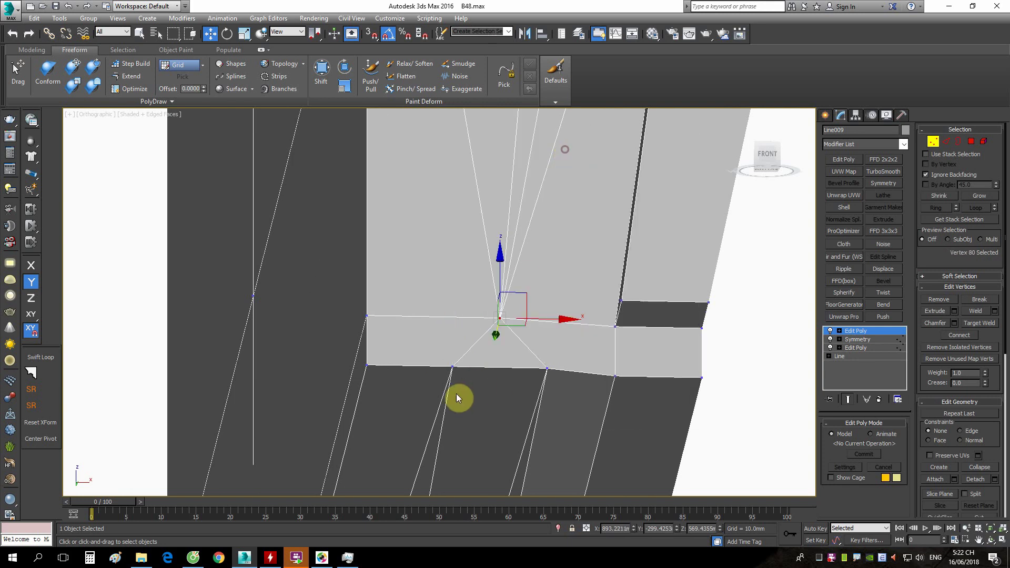
Collapse a pair of lower-edge vertices and return to the straight Front view.
click(452, 366)
ctrl+click(547, 368)
right_click(598, 304)
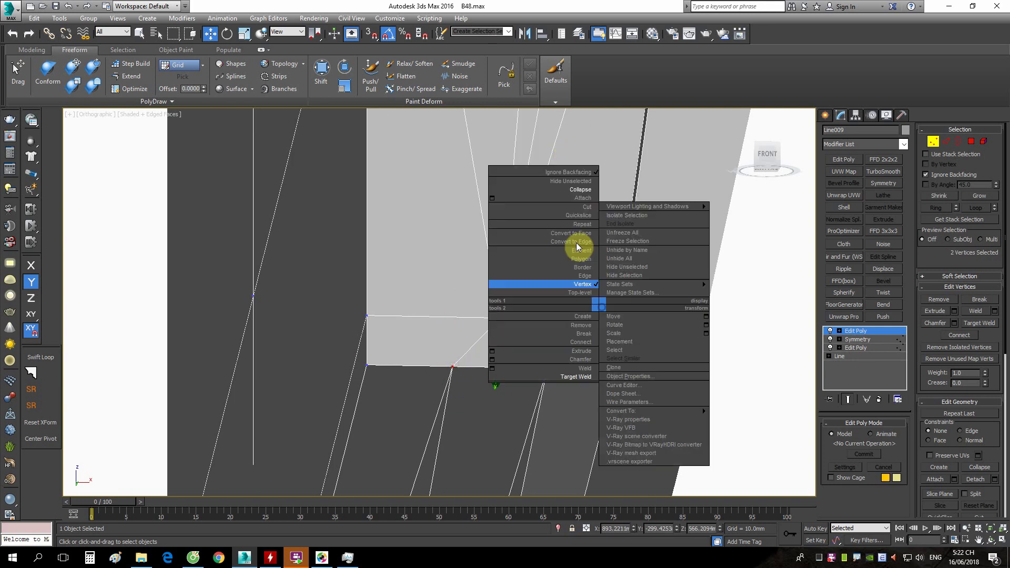
click(573, 189)
scroll(570, 237, up, 3)
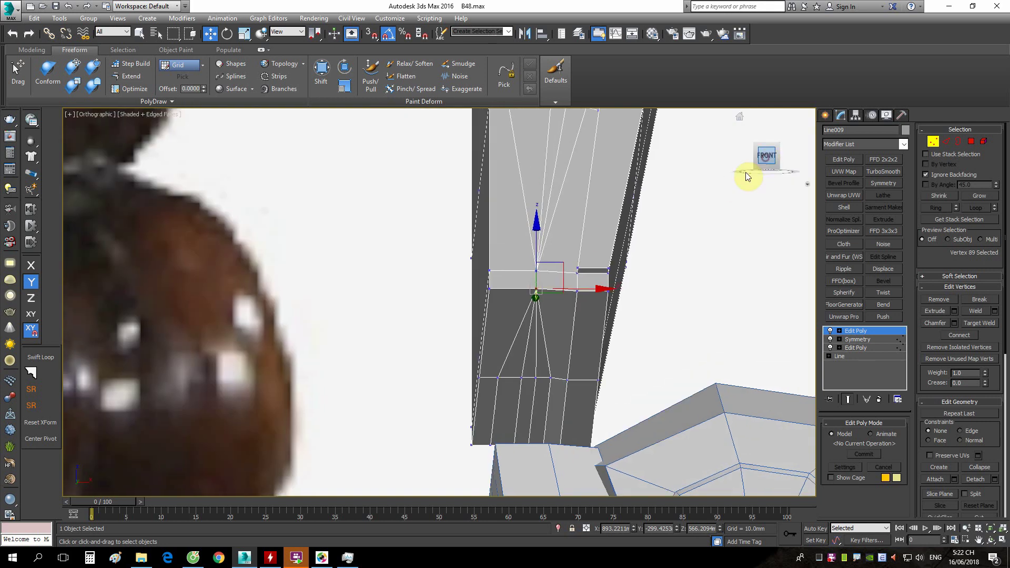
click(746, 172)
scroll(473, 295, up, 2)
In Polygon mode, select and inspect the bottom band's thin triangular faces, then deselect.
key(4)
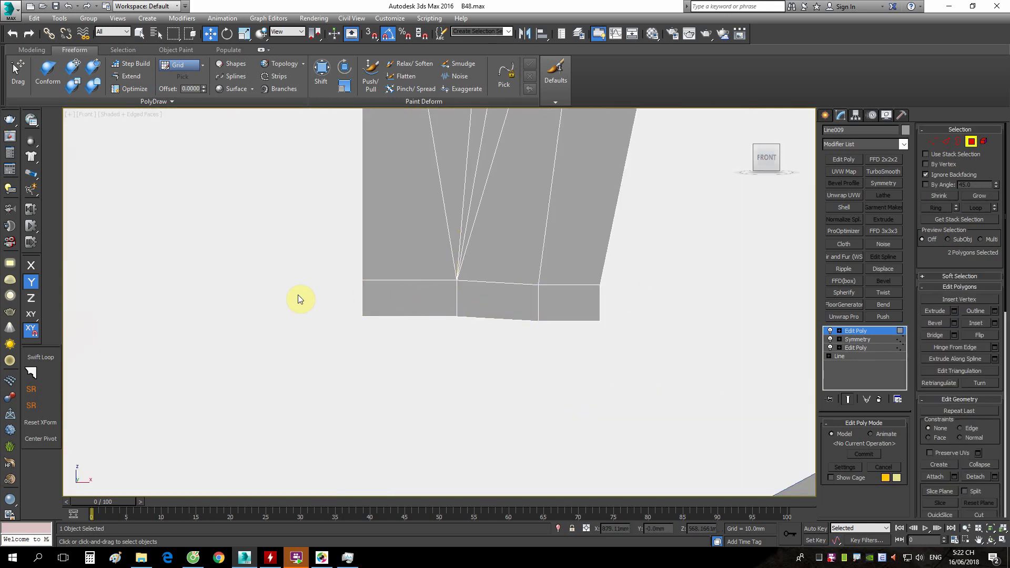
drag(297, 295, 592, 343)
click(624, 322)
mouse_move(604, 330)
alt+middle_down()
mouse_move(598, 341)
mouse_move(602, 317)
mouse_move(607, 330)
alt+middle_up()
scroll(581, 295, up, 3)
scroll(532, 282, up, 2)
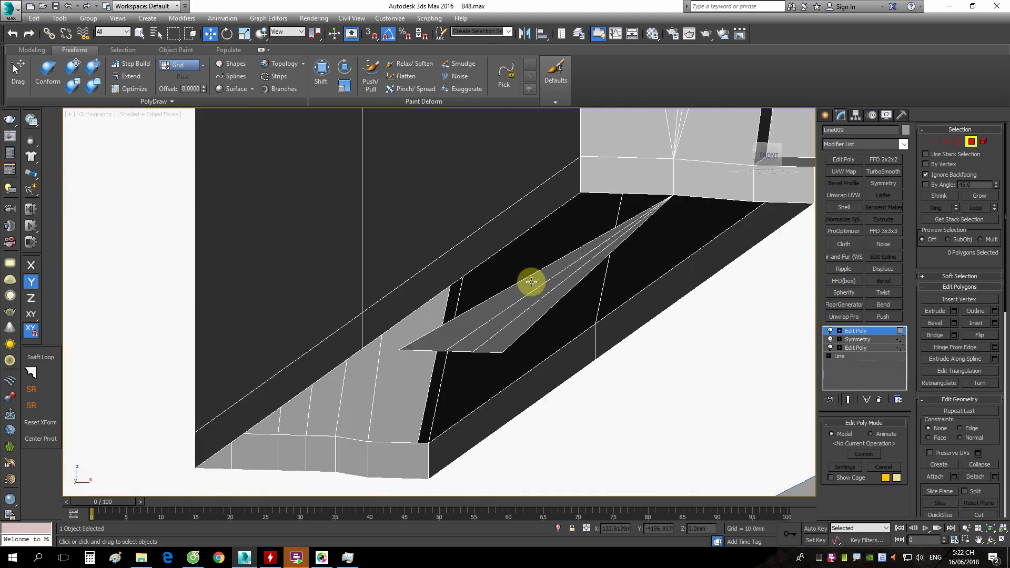
click(541, 305)
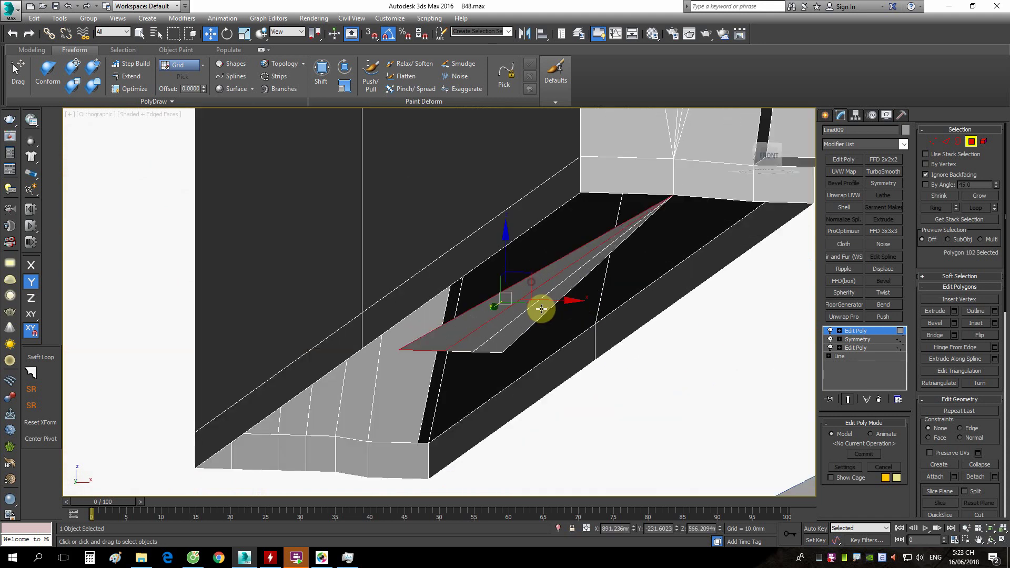
click(587, 312)
mouse_move(583, 304)
alt+middle_down()
mouse_move(649, 284)
mouse_move(633, 294)
alt+middle_up()
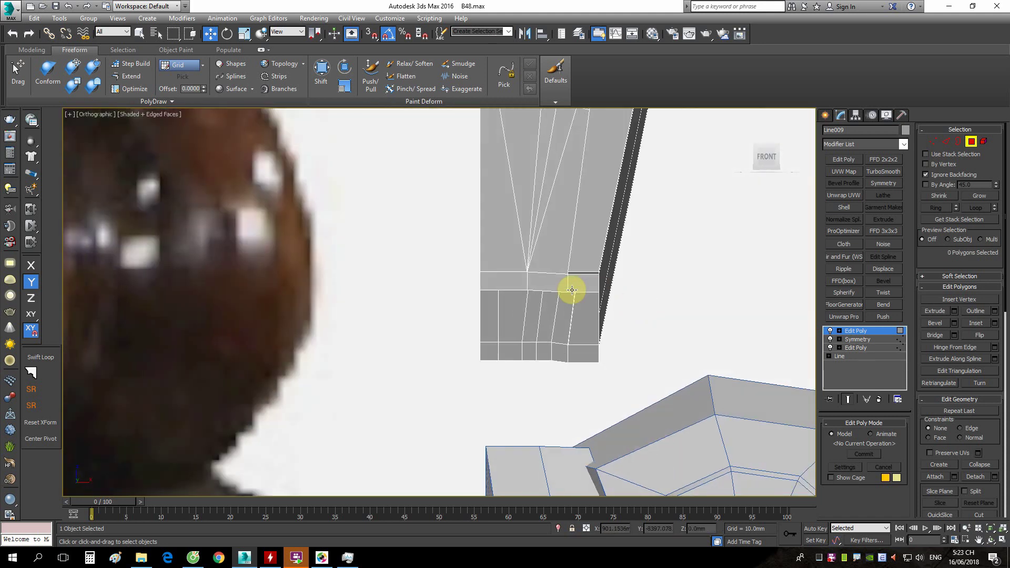
scroll(520, 273, up, 1)
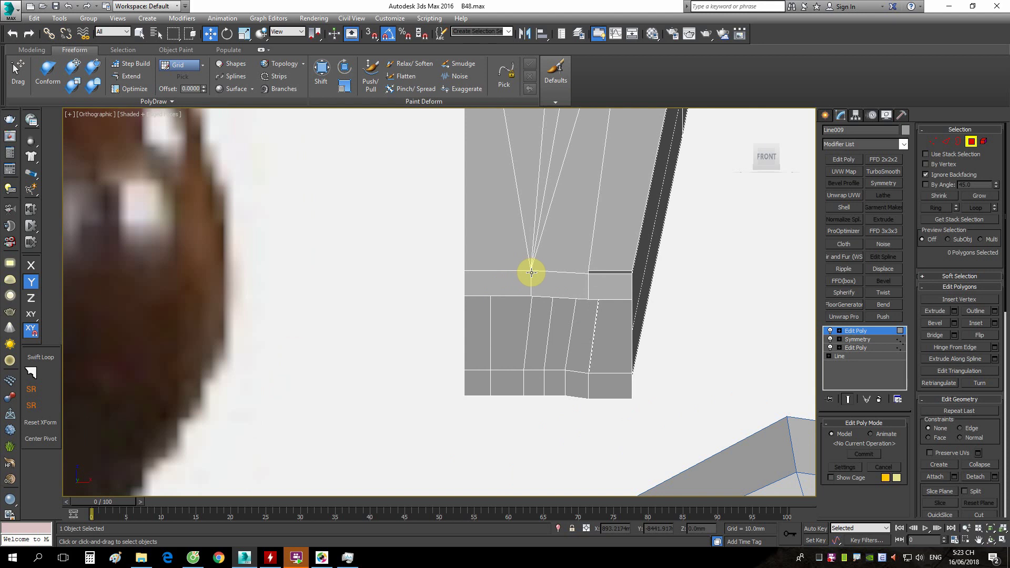
scroll(593, 285, down, 1)
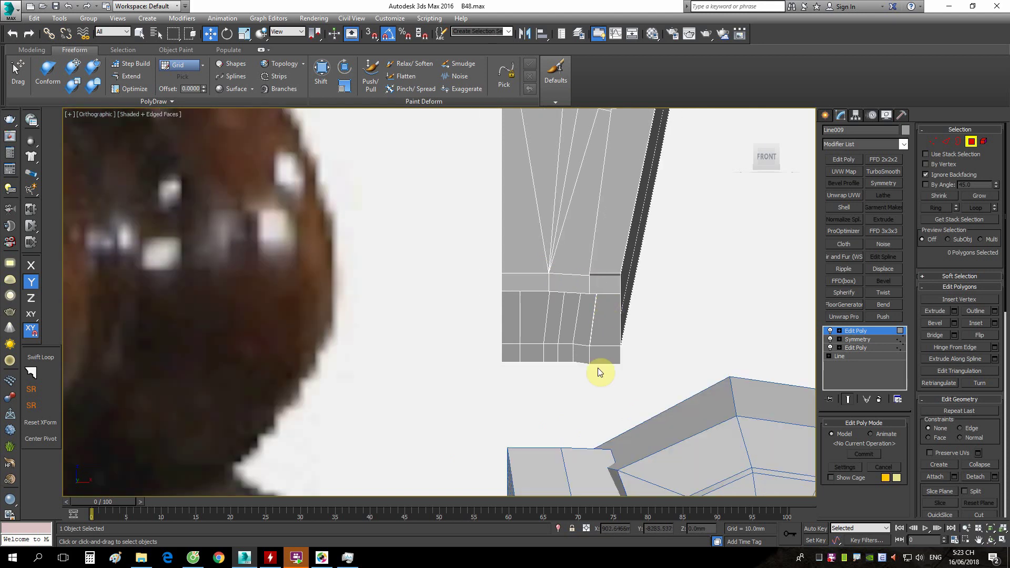
scroll(597, 281, up, 3)
Target Weld the stray vertex onto the panel's corner vertex.
key(1)
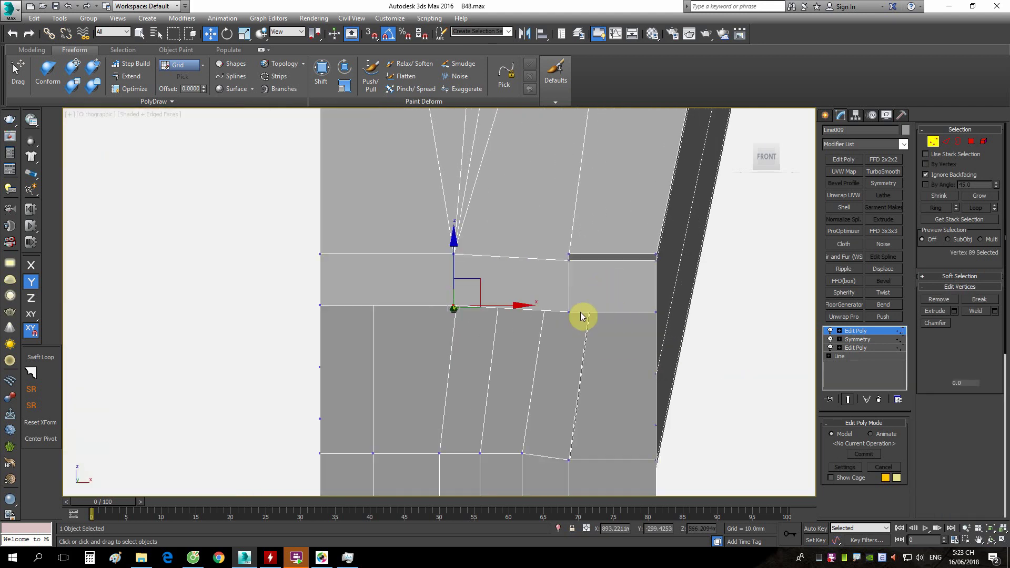
alt+middle_drag(560, 299, 572, 303)
scroll(572, 306, up, 2)
right_click(690, 263)
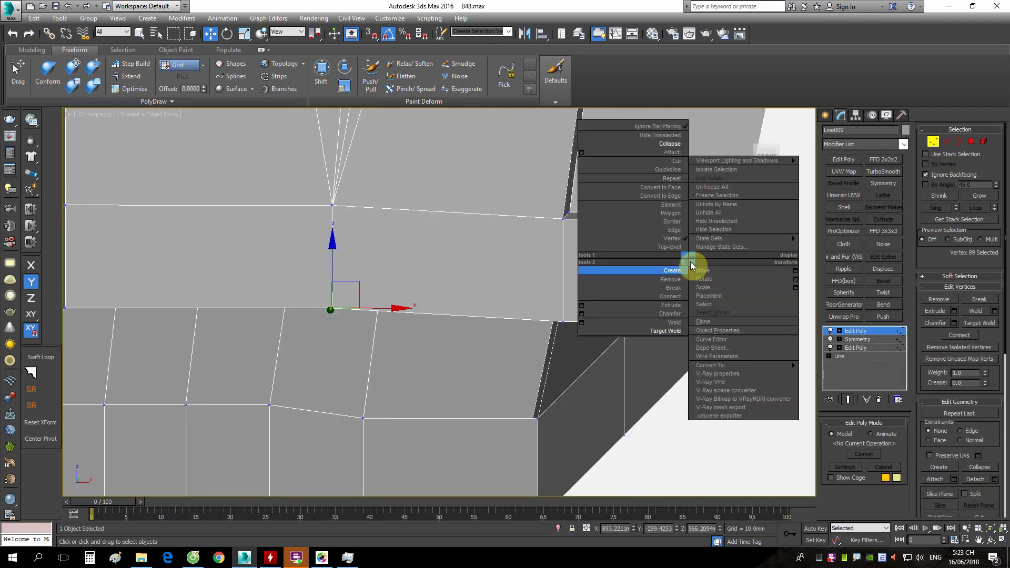
click(642, 328)
click(562, 322)
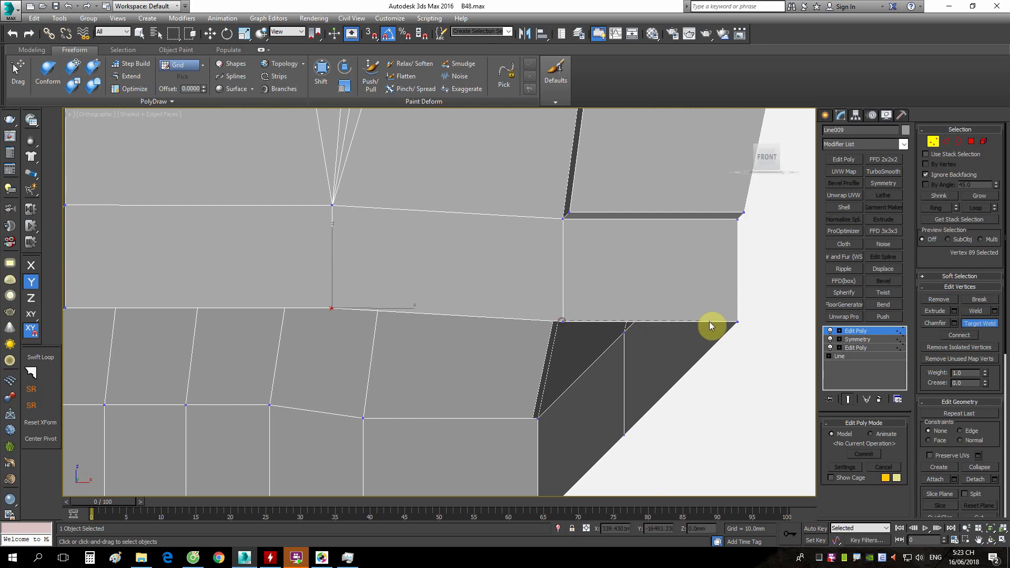
click(736, 322)
right_click(636, 267)
scroll(635, 267, down, 4)
Orbit to a straight-on view of the panel and select its right vertex column.
alt+middle_drag(597, 282, 596, 295)
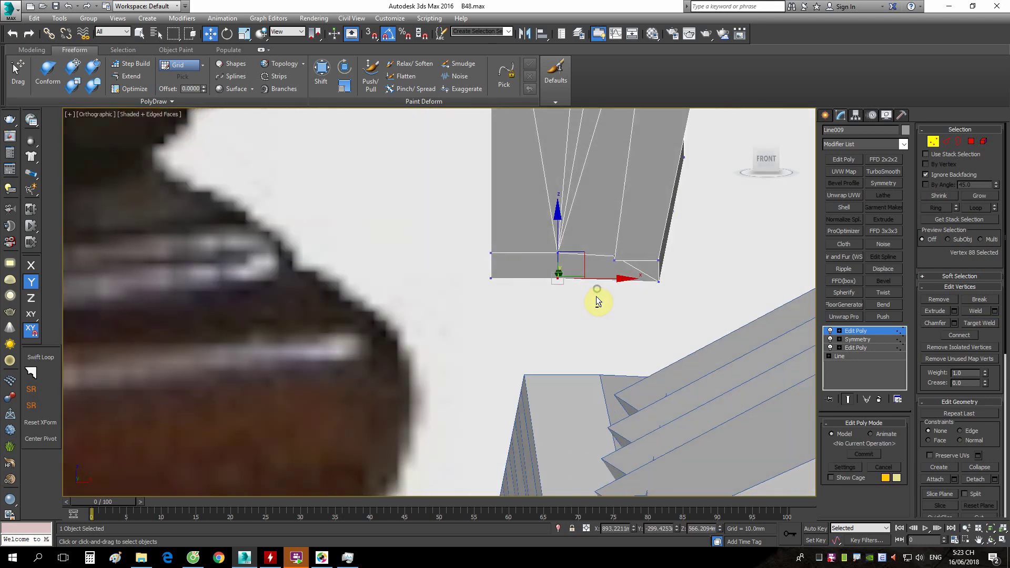
mouse_move(747, 166)
mouse_down()
mouse_move(658, 232)
mouse_move(577, 345)
mouse_move(638, 338)
mouse_move(547, 346)
mouse_up()
mouse_move(547, 346)
alt+middle_down()
mouse_move(515, 282)
mouse_move(559, 309)
alt+middle_up()
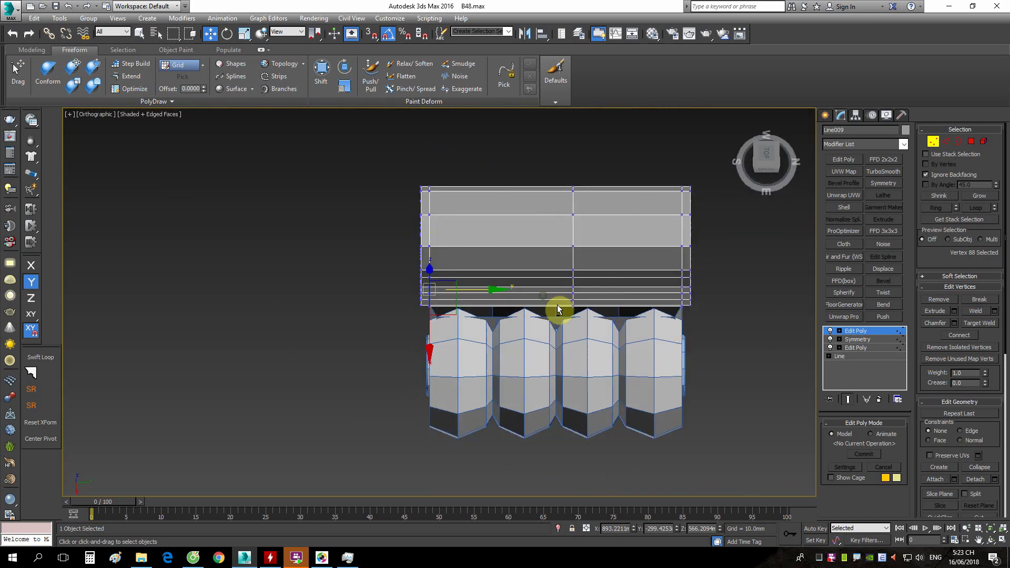
drag(623, 138, 759, 342)
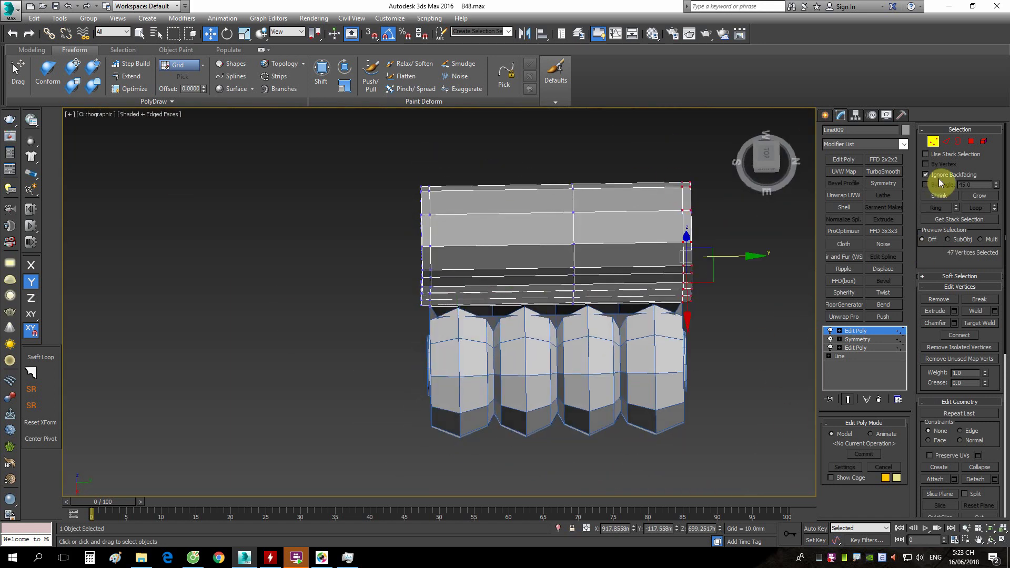
Delete the panel's right half, then mirror it with a Symmetry modifier on Z and shift the seam.
key(Delete)
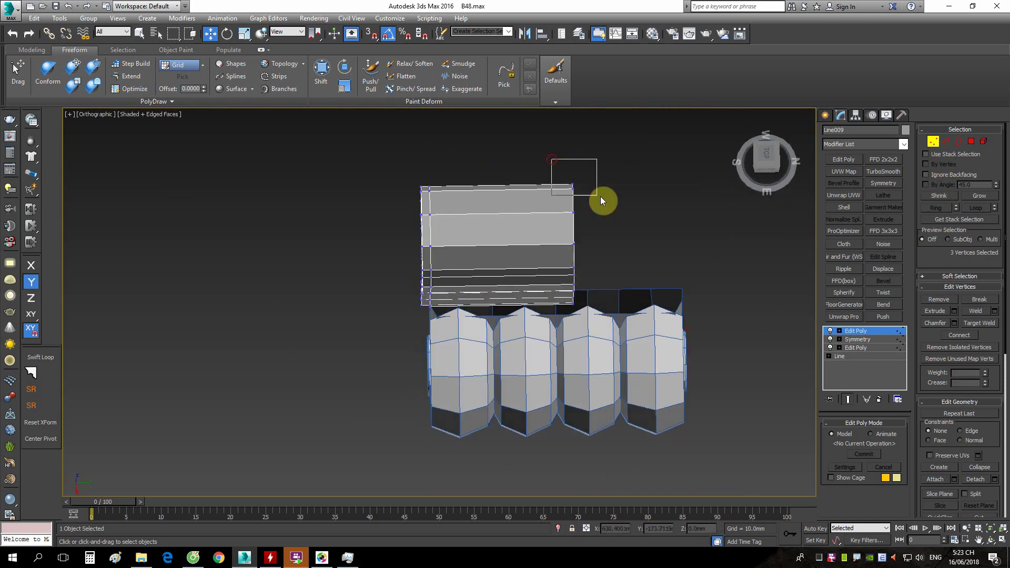
drag(600, 199, 600, 198)
click(886, 183)
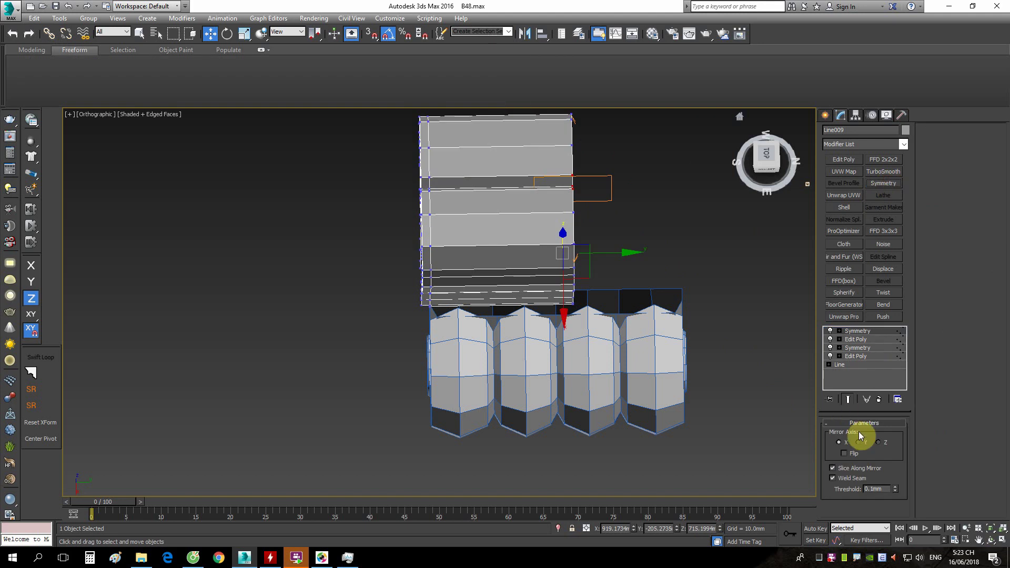
click(882, 441)
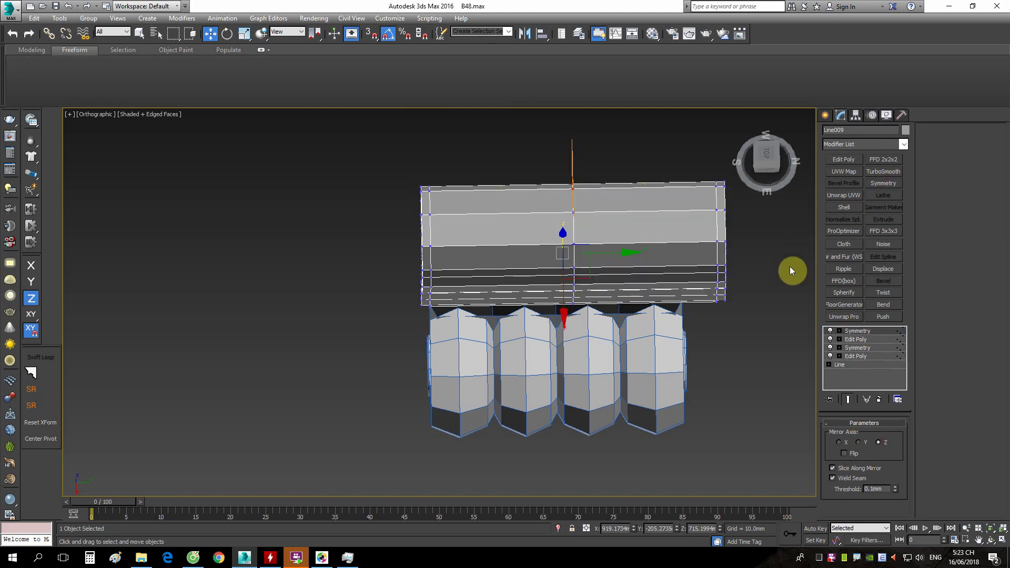
drag(616, 194, 594, 192)
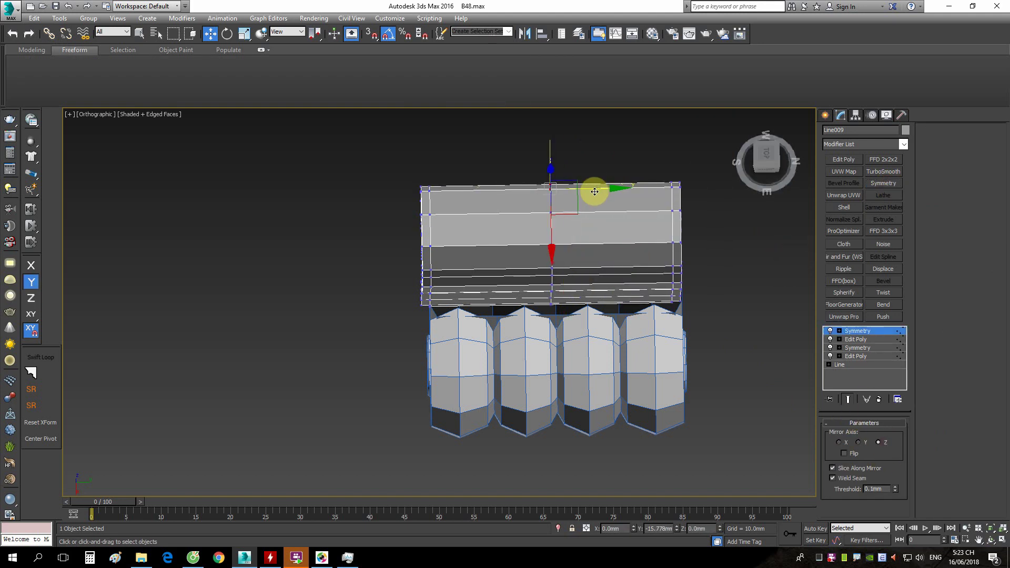
Add an Edit Poly modifier on top and orbit to inspect the scroll piece in vertex mode.
click(843, 159)
mouse_move(564, 279)
alt+middle_down()
mouse_move(653, 244)
mouse_move(598, 361)
alt+middle_up()
scroll(590, 435, up, 3)
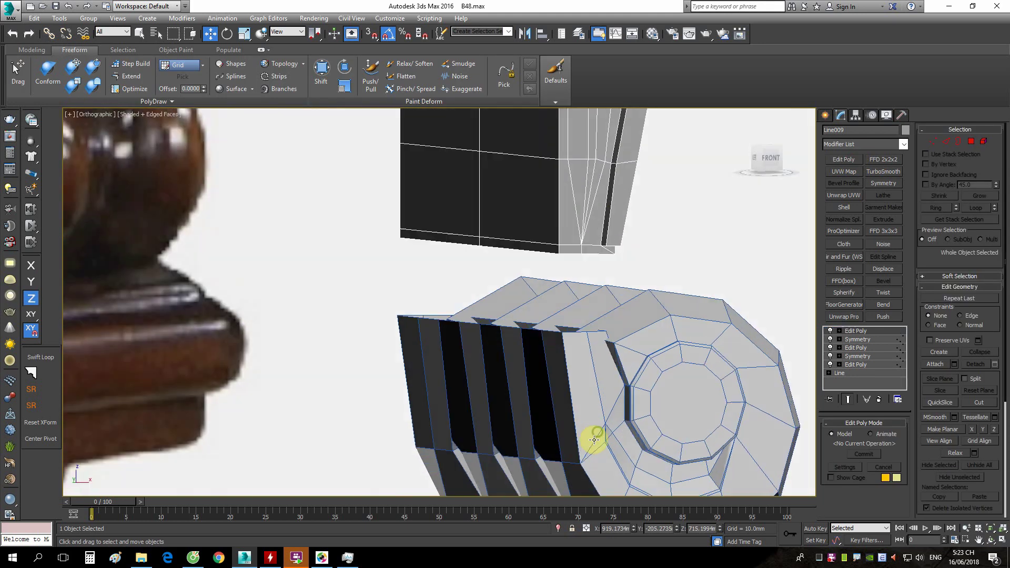
scroll(570, 452, up, 2)
alt+middle_drag(570, 452, 620, 439)
scroll(656, 379, down, 2)
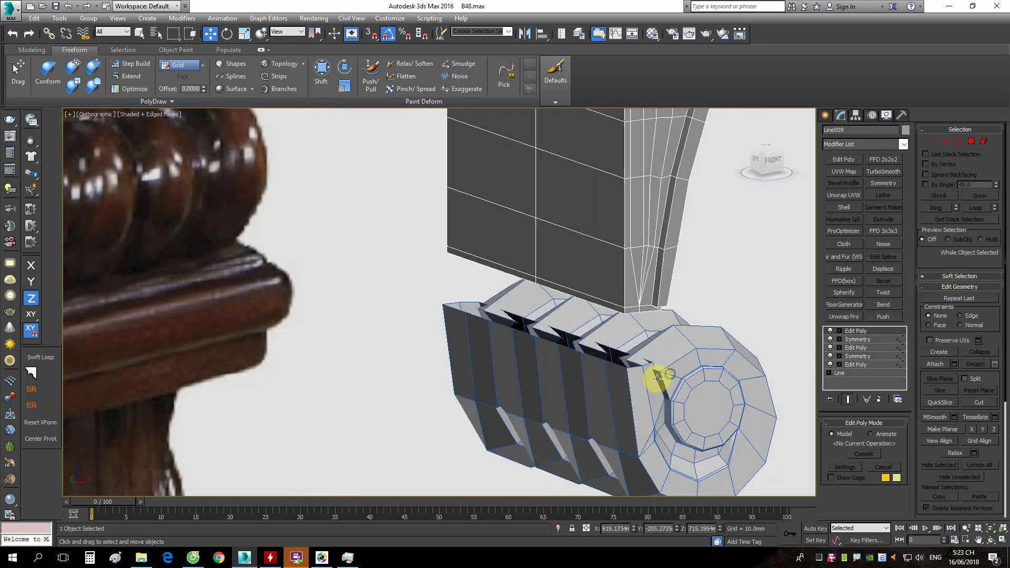
scroll(655, 371, up, 4)
key(1)
scroll(631, 221, down, 3)
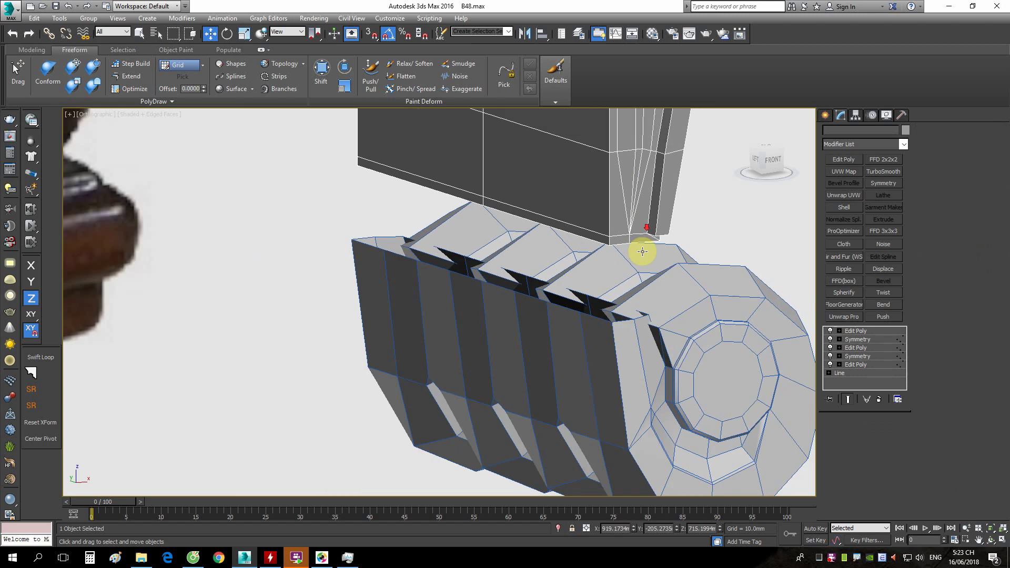
Check the panel base in edge mode, clear the edge selection, and return to the front view.
mouse_move(640, 252)
alt+middle_down()
mouse_move(635, 270)
mouse_move(642, 260)
mouse_move(574, 280)
mouse_move(664, 284)
alt+middle_up()
scroll(582, 261, up, 3)
scroll(636, 245, down, 3)
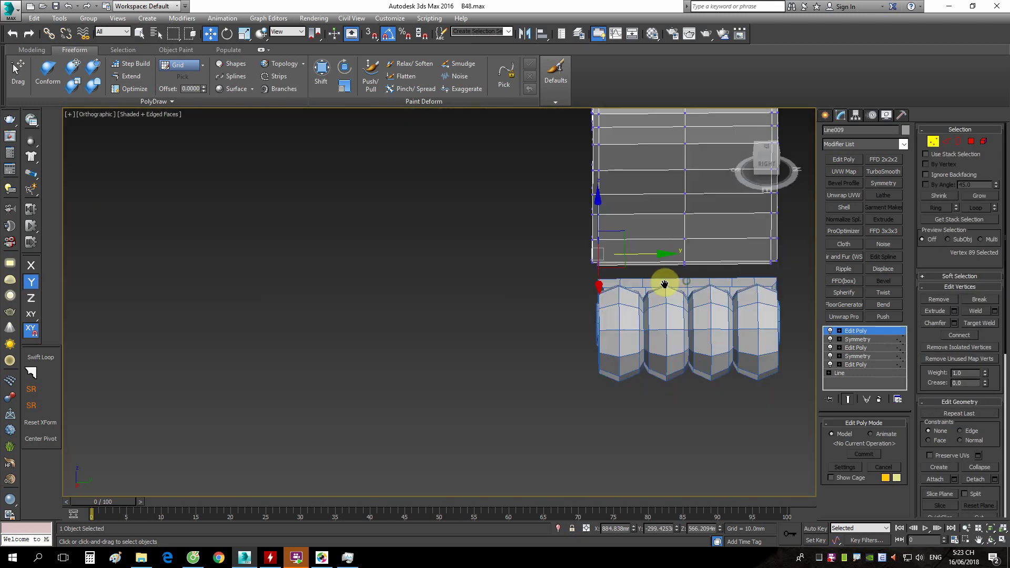
scroll(710, 296, up, 2)
key(1)
key(2)
scroll(650, 242, up, 1)
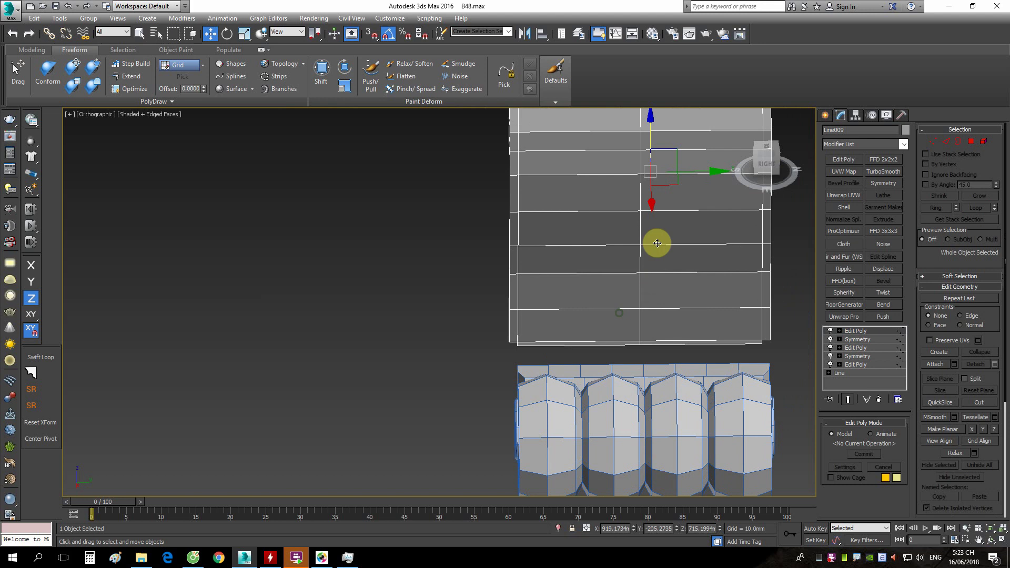
scroll(626, 348, down, 2)
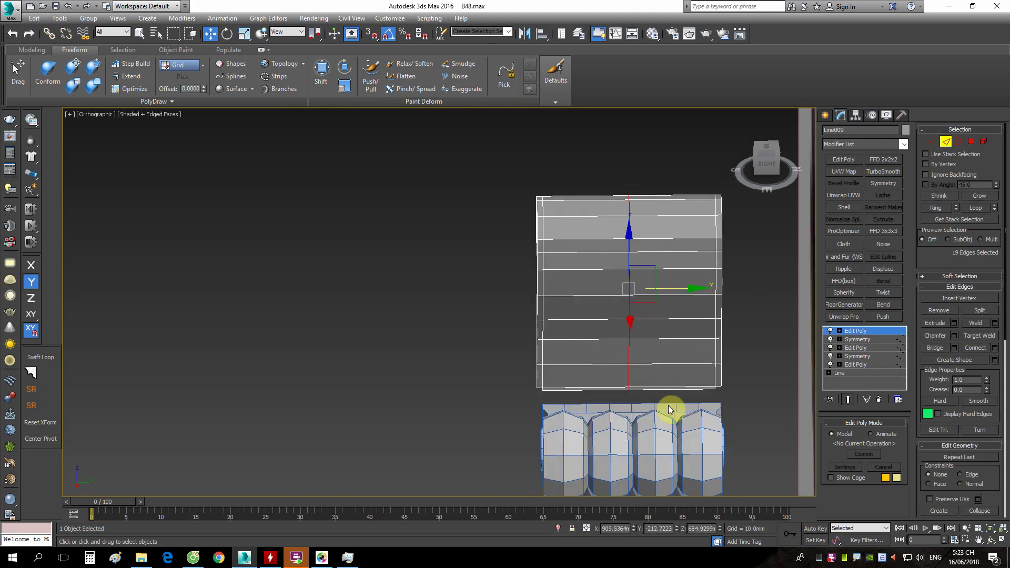
click(617, 365)
scroll(620, 360, down, 2)
alt+middle_drag(626, 354, 701, 336)
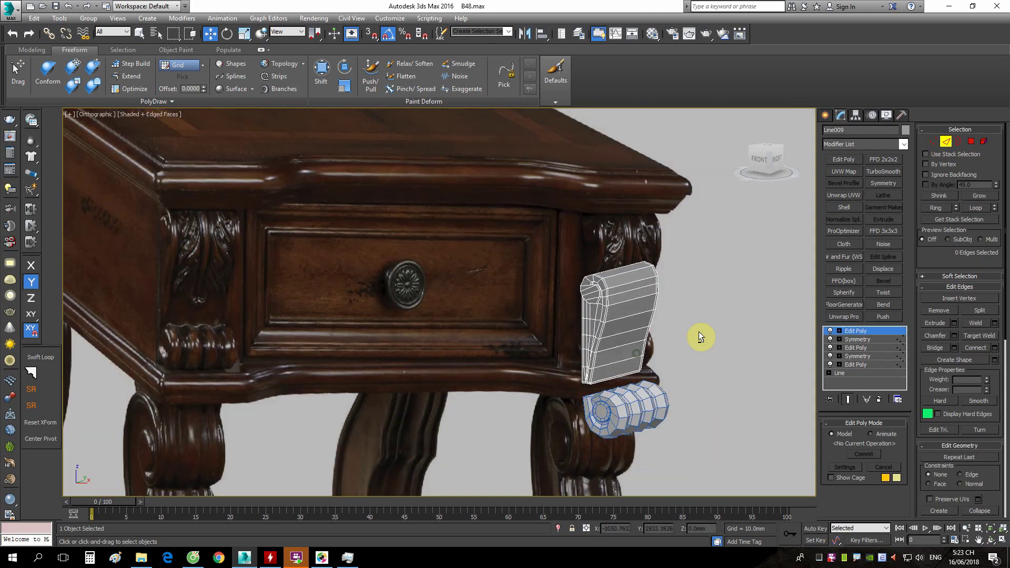
scroll(616, 326, up, 3)
mouse_move(627, 315)
alt+middle_down()
mouse_move(590, 322)
mouse_move(629, 318)
mouse_move(602, 318)
mouse_move(591, 332)
mouse_move(674, 312)
alt+middle_up()
scroll(490, 261, up, 3)
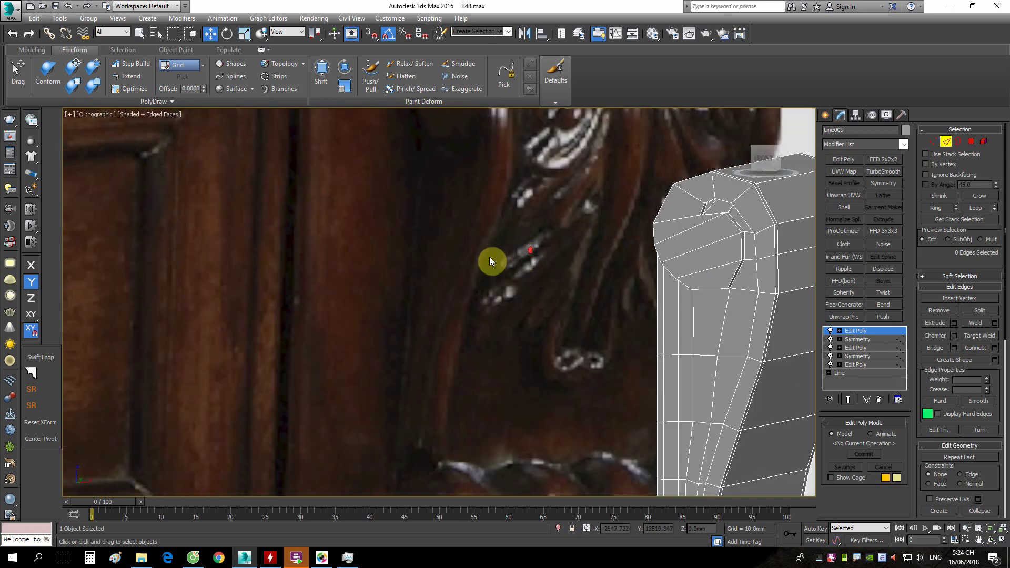
scroll(499, 194, down, 5)
scroll(496, 200, up, 5)
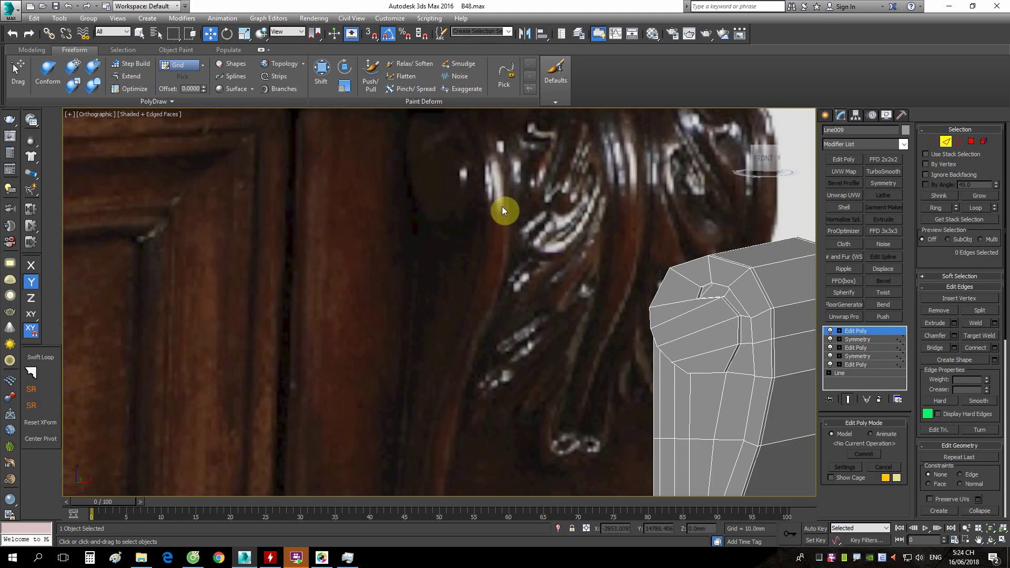
scroll(502, 210, down, 4)
mouse_move(638, 300)
alt+middle_down()
mouse_move(577, 317)
mouse_move(613, 300)
alt+middle_up()
scroll(551, 295, up, 3)
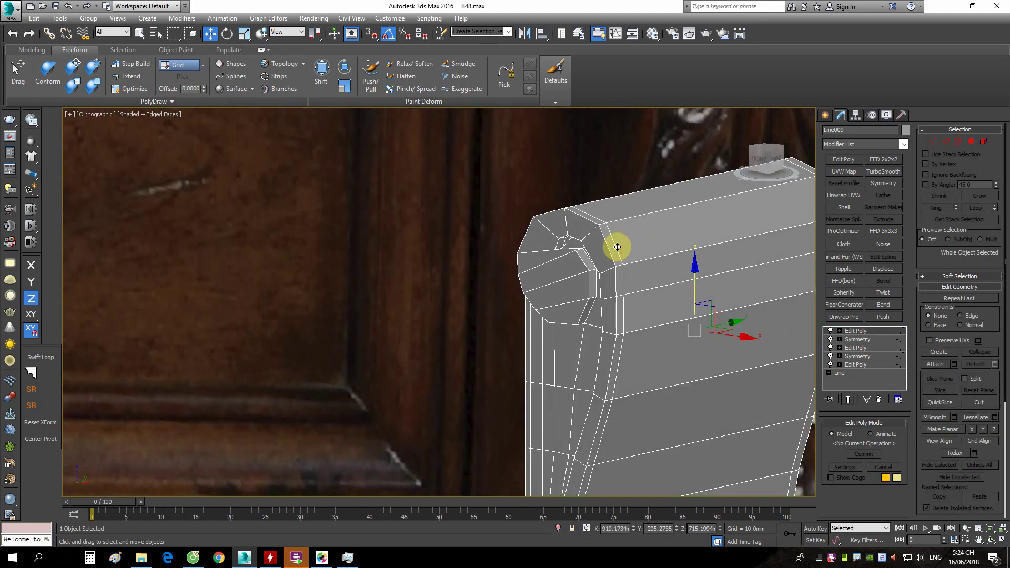
key(2)
mouse_move(615, 257)
alt+middle_down()
mouse_move(672, 304)
mouse_move(694, 289)
mouse_move(683, 266)
mouse_move(605, 276)
mouse_move(605, 266)
mouse_move(620, 281)
mouse_move(541, 322)
mouse_move(570, 305)
mouse_move(544, 304)
mouse_move(631, 311)
mouse_move(601, 318)
alt+middle_up()
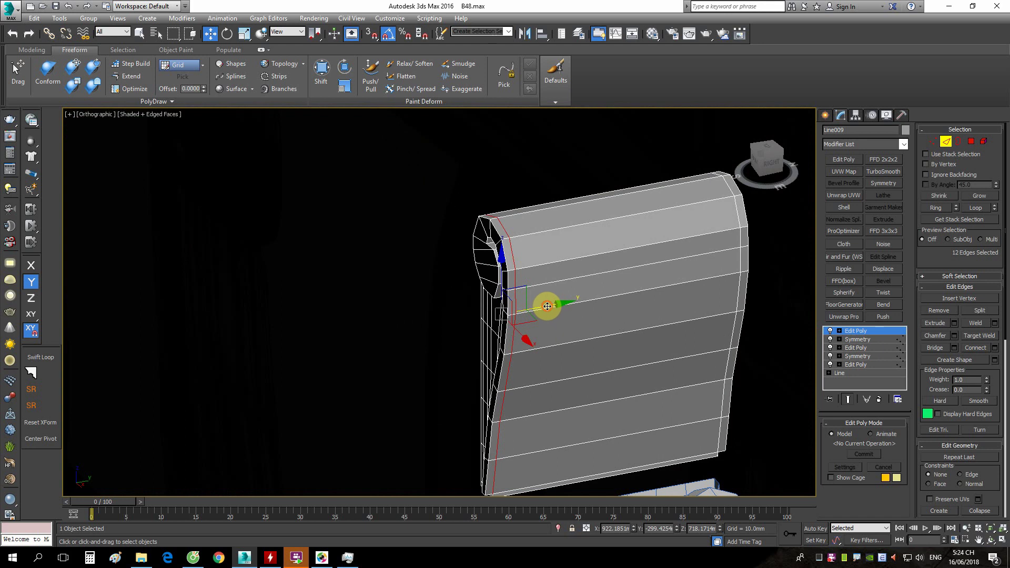
alt+middle_drag(510, 329, 659, 312)
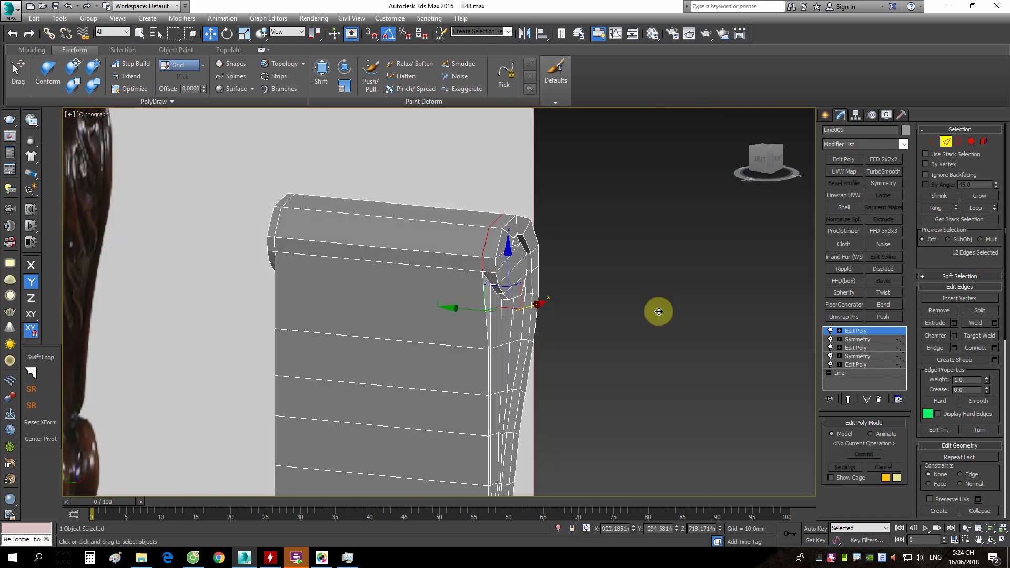
scroll(492, 271, up, 2)
scroll(504, 273, up, 2)
scroll(499, 281, up, 2)
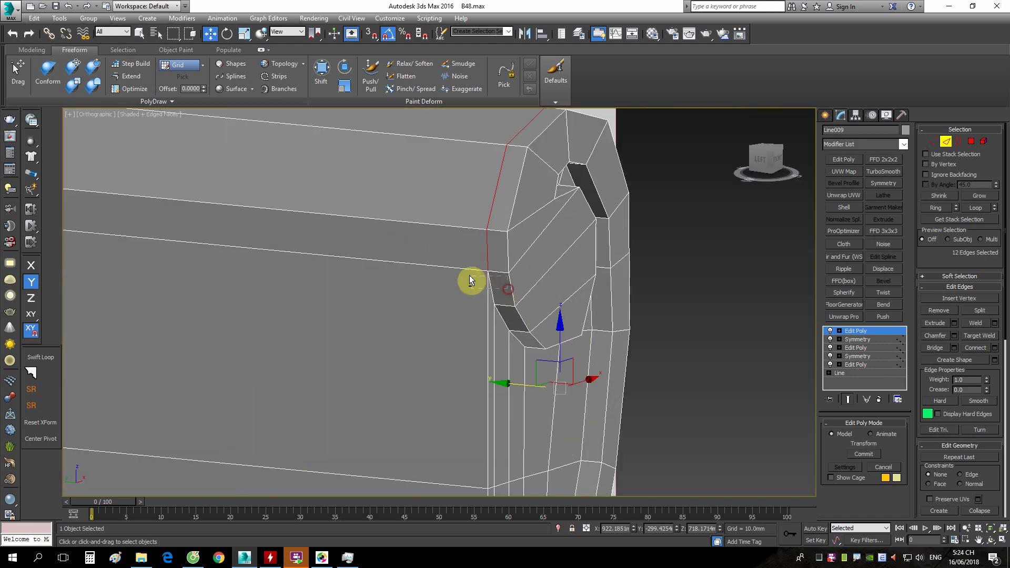
scroll(462, 267, down, 3)
alt+middle_drag(615, 295, 459, 329)
scroll(583, 320, up, 3)
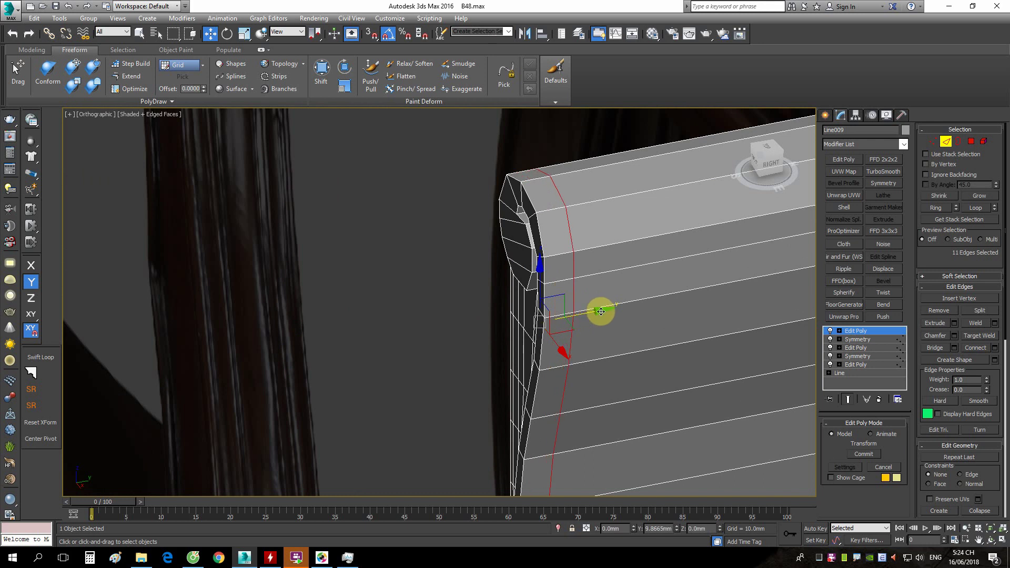
scroll(600, 310, down, 5)
alt+middle_drag(631, 310, 615, 315)
scroll(615, 316, up, 1)
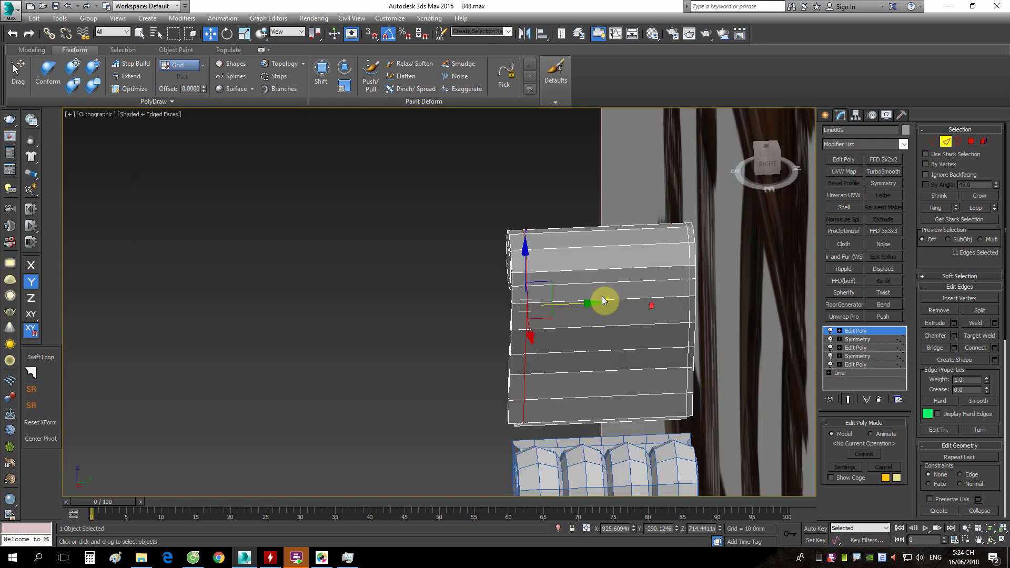
key(2)
key(1)
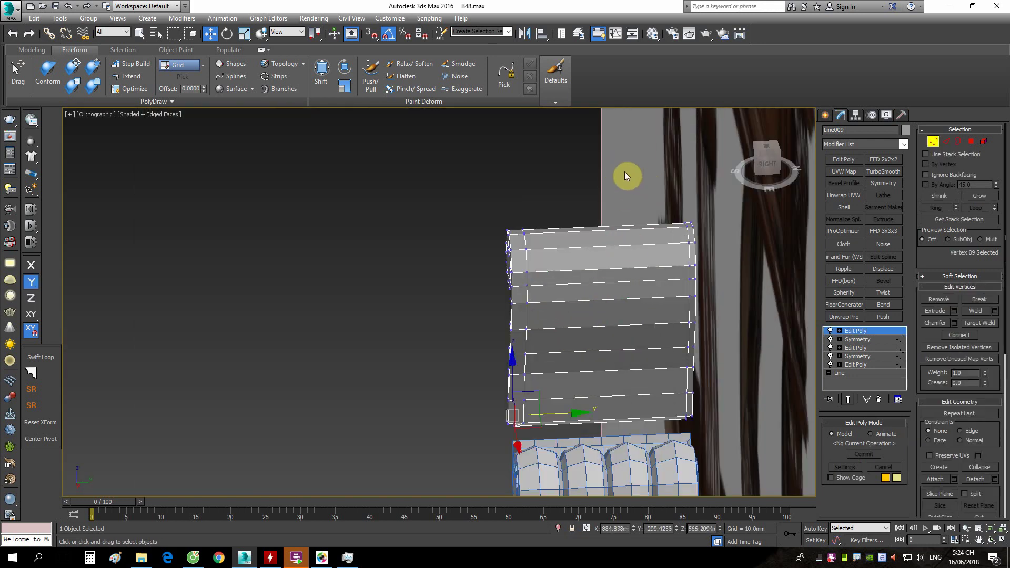
alt+middle_drag(652, 372, 695, 376)
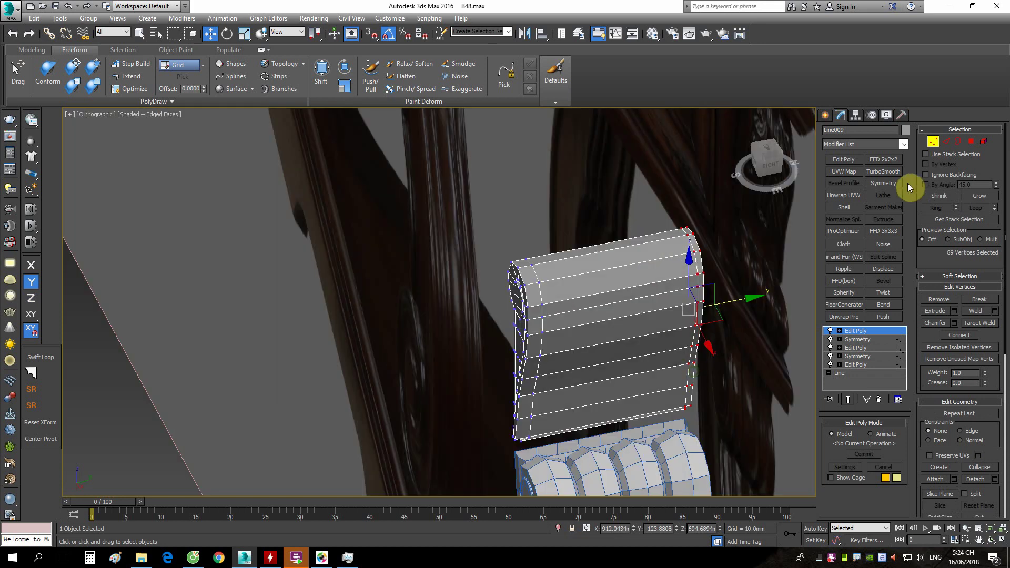
Add another Symmetry modifier mirrored on Z and shift its seam to widen the panel.
click(886, 183)
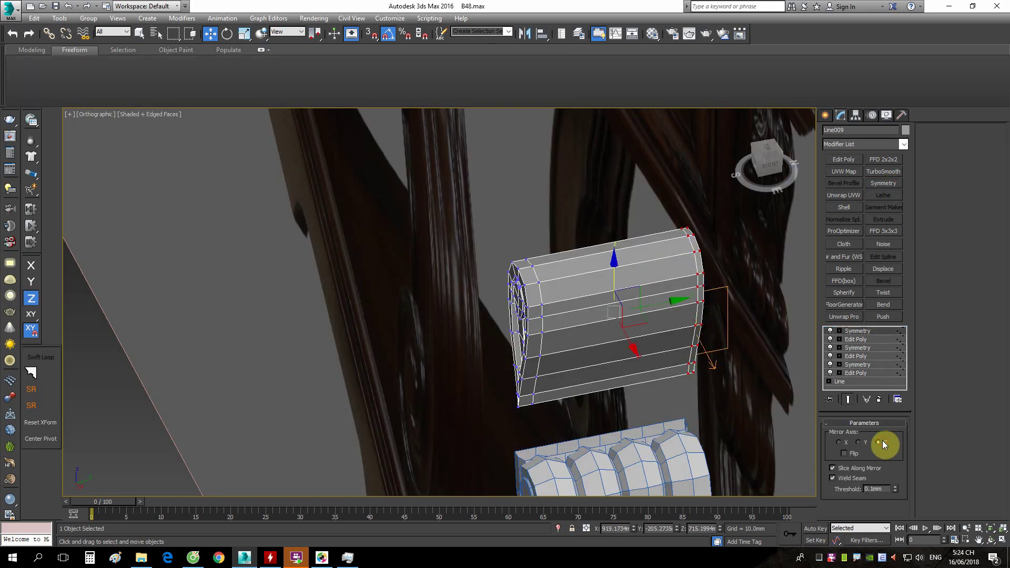
click(882, 442)
mouse_move(735, 325)
alt+middle_down()
mouse_move(645, 338)
mouse_move(672, 356)
mouse_move(658, 340)
alt+middle_up()
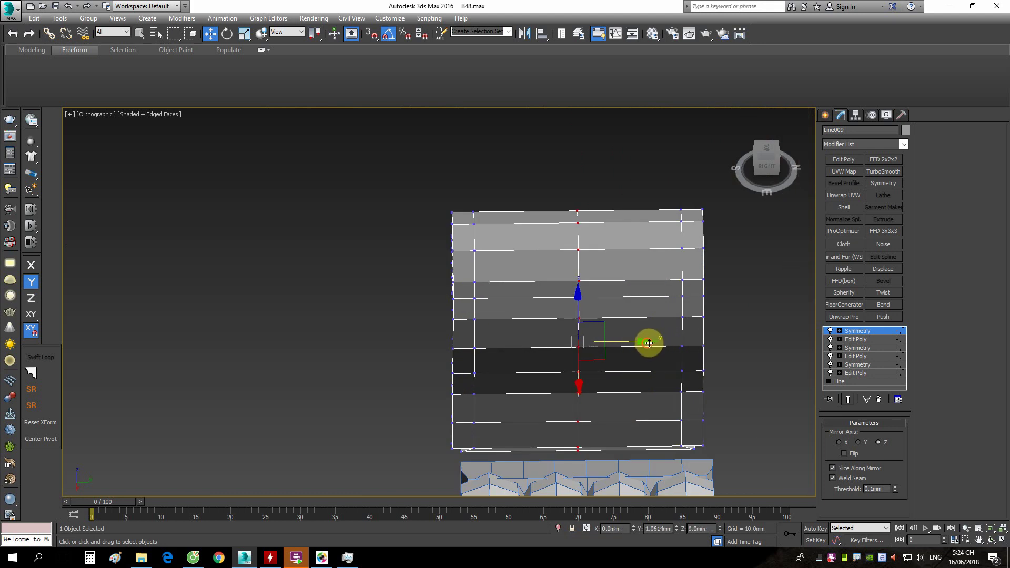
drag(648, 343, 653, 344)
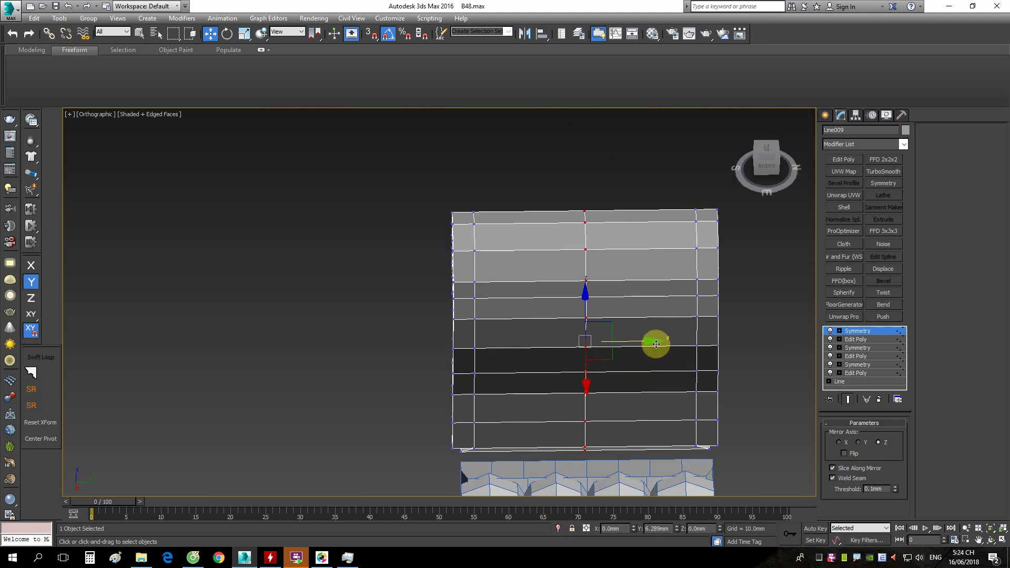
mouse_move(657, 343)
alt+middle_down()
mouse_move(626, 330)
mouse_move(737, 320)
mouse_move(709, 307)
alt+middle_up()
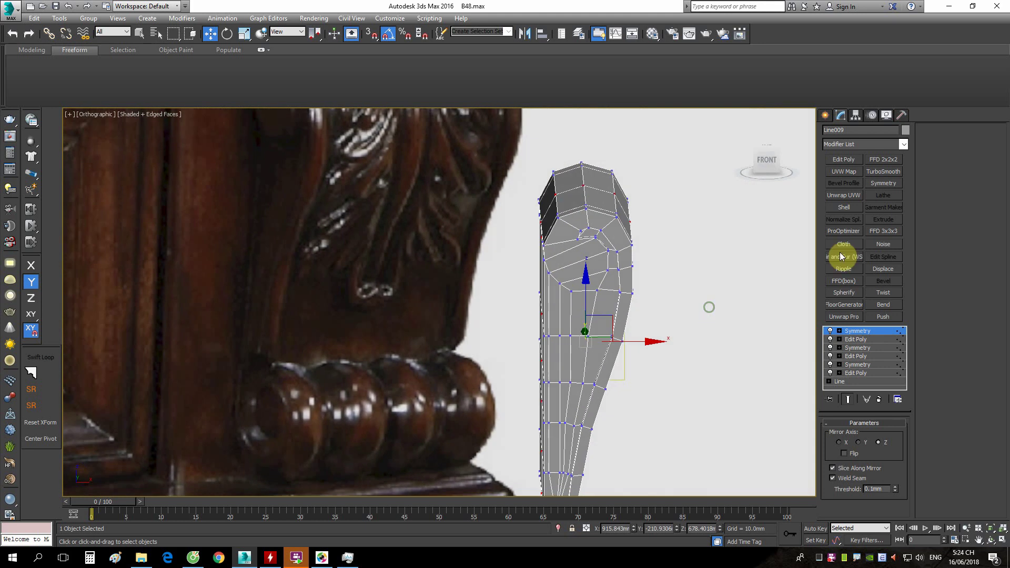
Add an Edit Poly modifier and select the front panel's polygons from bottom to top.
click(856, 163)
mouse_move(665, 424)
alt+middle_down()
mouse_move(645, 412)
mouse_move(674, 419)
alt+middle_up()
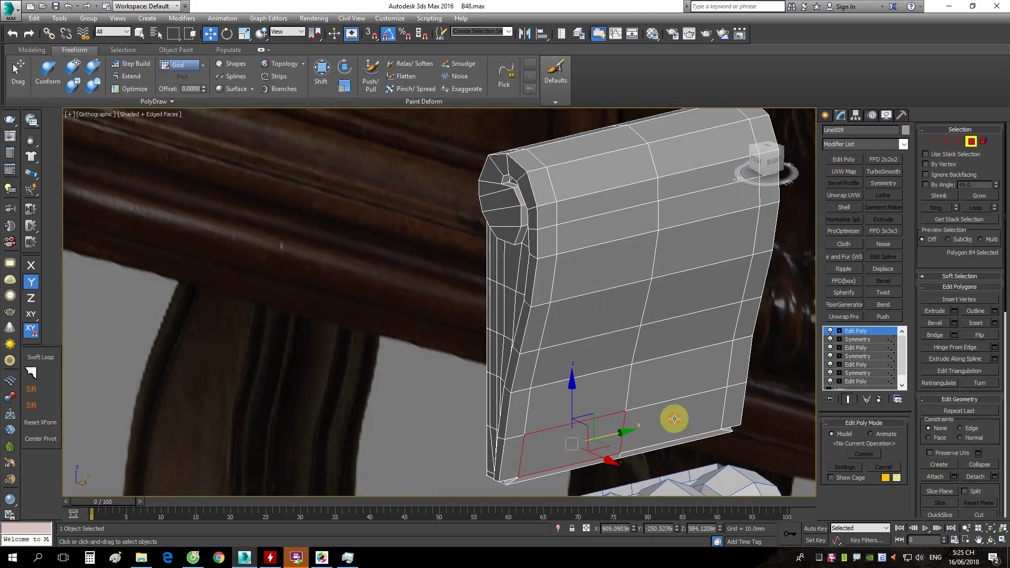
ctrl+click(615, 388)
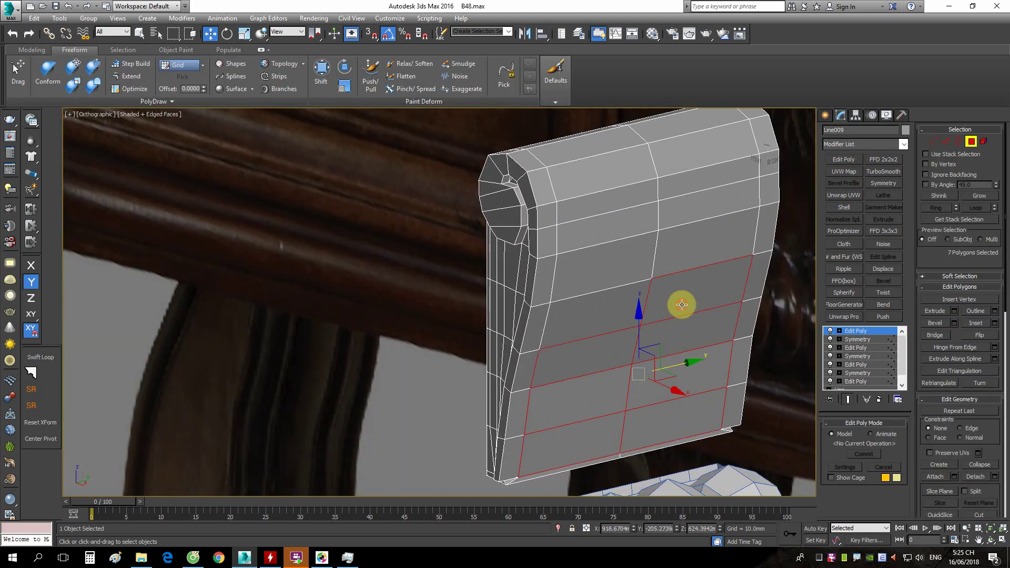
ctrl+click(607, 263)
ctrl+click(667, 241)
ctrl+click(664, 212)
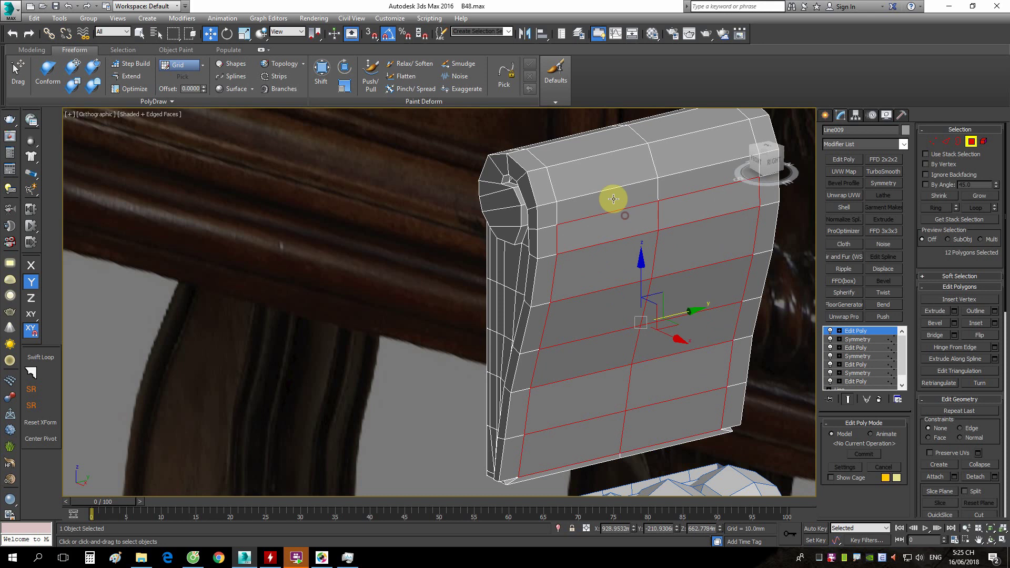
ctrl+click(668, 160)
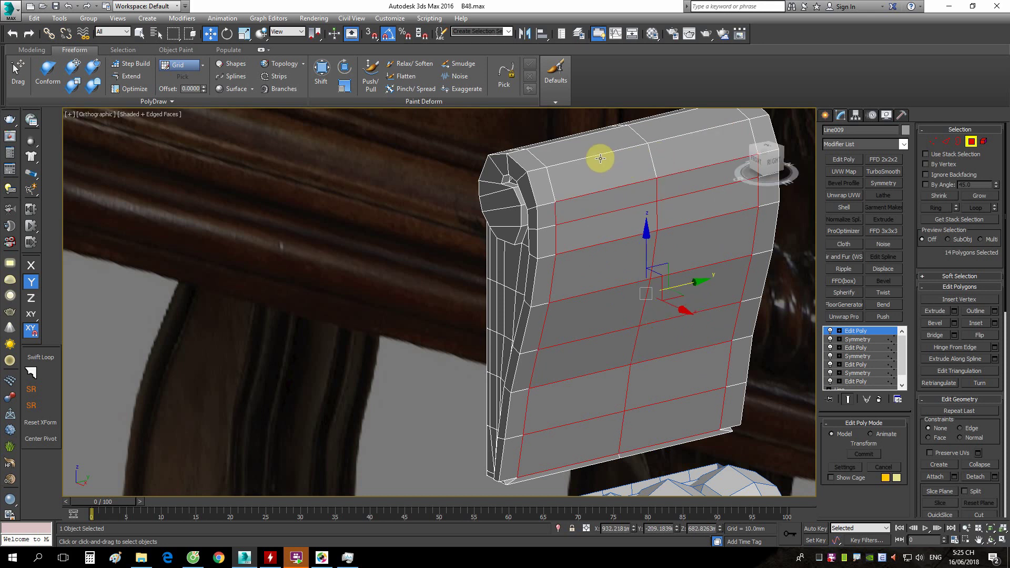
Orbit and pan to view the selected front panel from a front-right angle.
alt+middle_drag(634, 171, 653, 181)
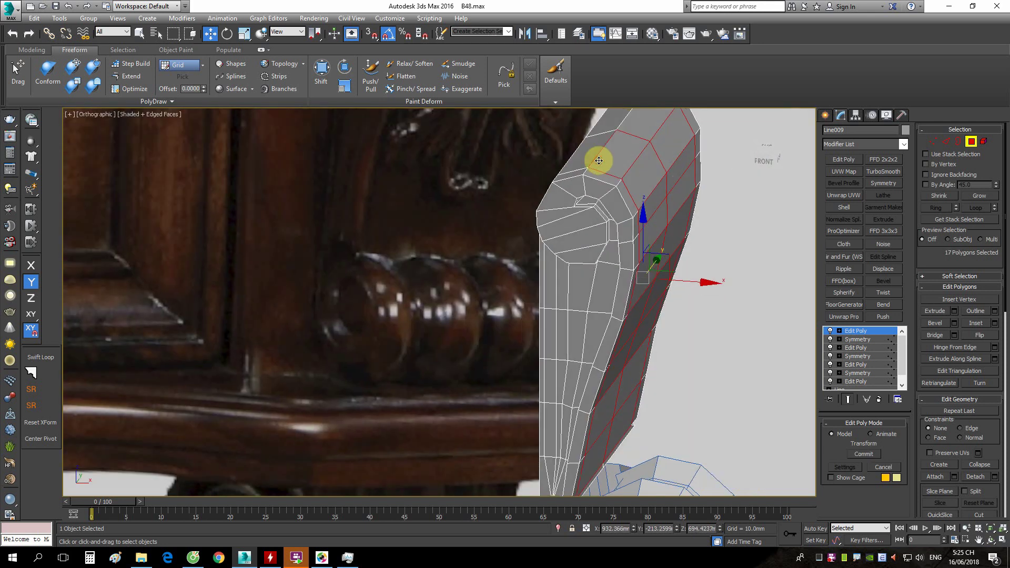
middle_drag(598, 160, 621, 311)
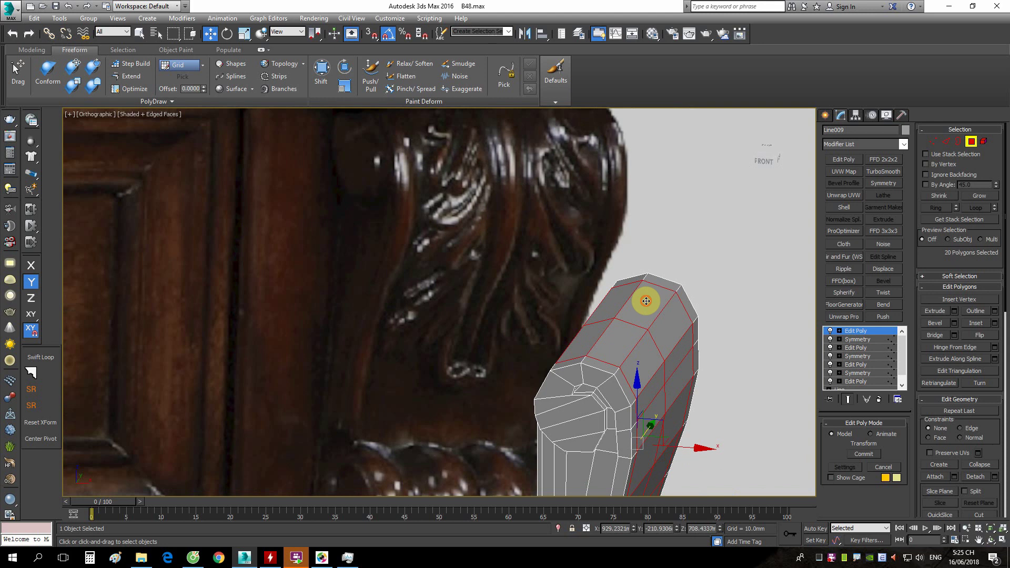
scroll(646, 301, down, 2)
alt+middle_drag(649, 300, 676, 338)
scroll(676, 342, up, 3)
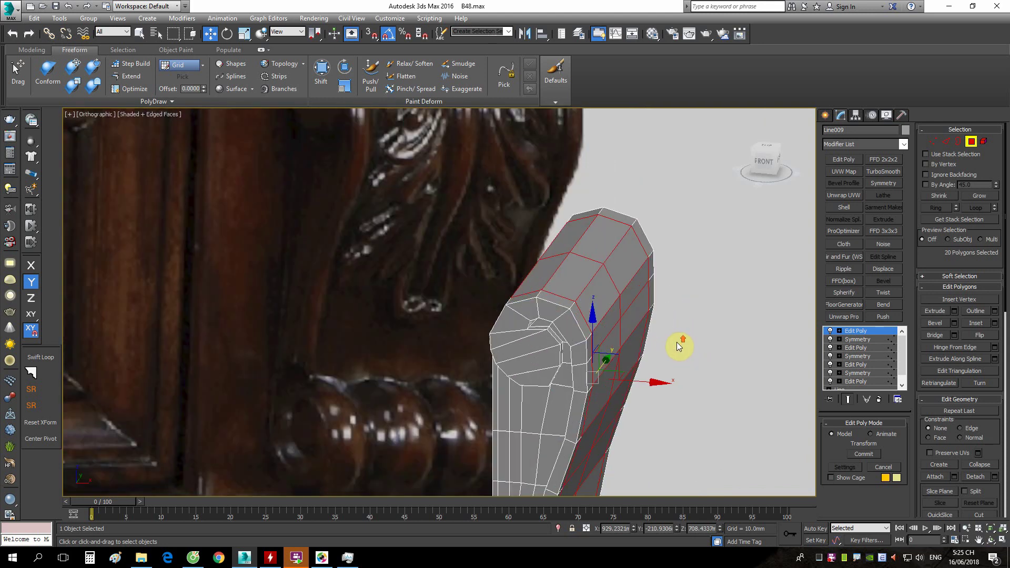
scroll(693, 326, up, 2)
Extrude the front panel polygons along Local Normal by about -9.8 mm to recess them.
scroll(692, 326, up, 3)
right_click(732, 310)
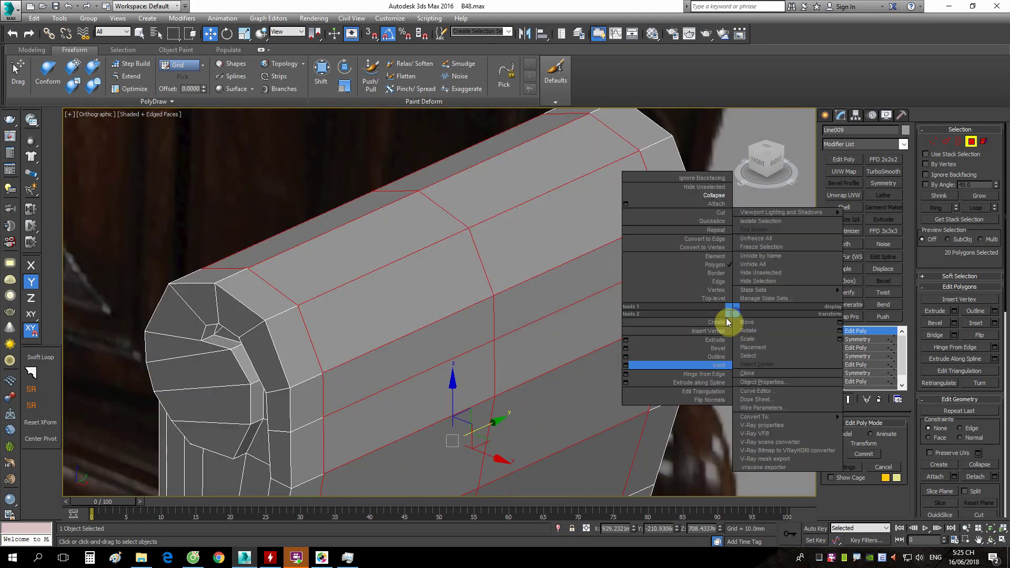
click(626, 339)
scroll(610, 347, up, 4)
click(484, 330)
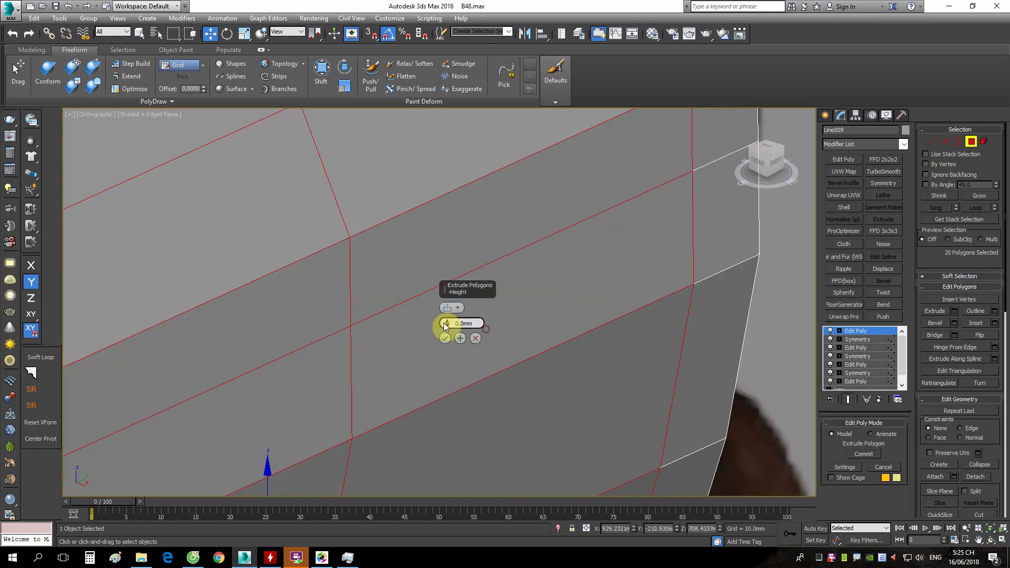
drag(447, 323, 462, 349)
scroll(597, 311, down, 5)
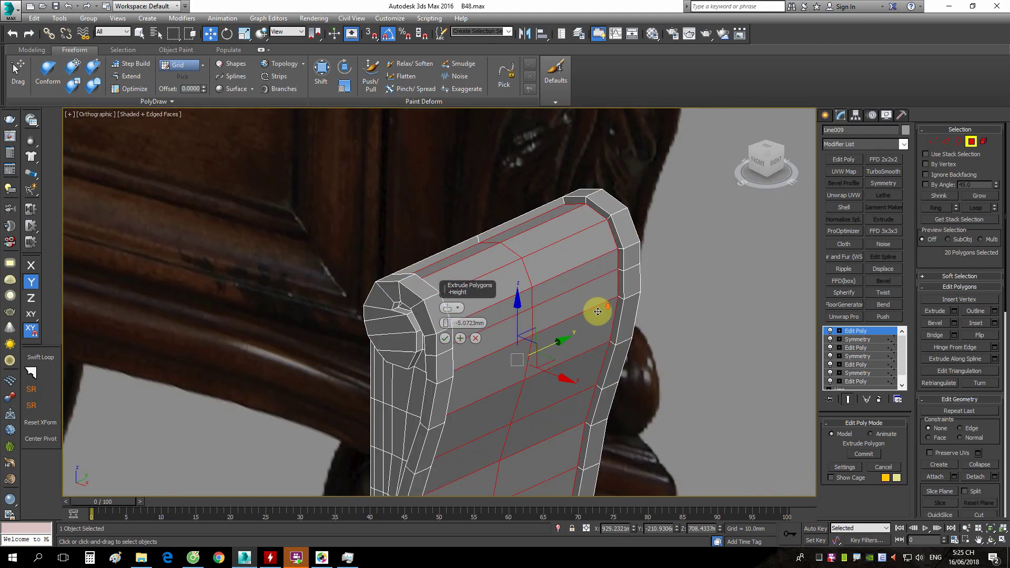
mouse_move(588, 318)
alt+middle_down()
mouse_move(613, 300)
mouse_move(629, 303)
mouse_move(568, 328)
mouse_move(427, 334)
alt+middle_up()
drag(448, 328, 451, 334)
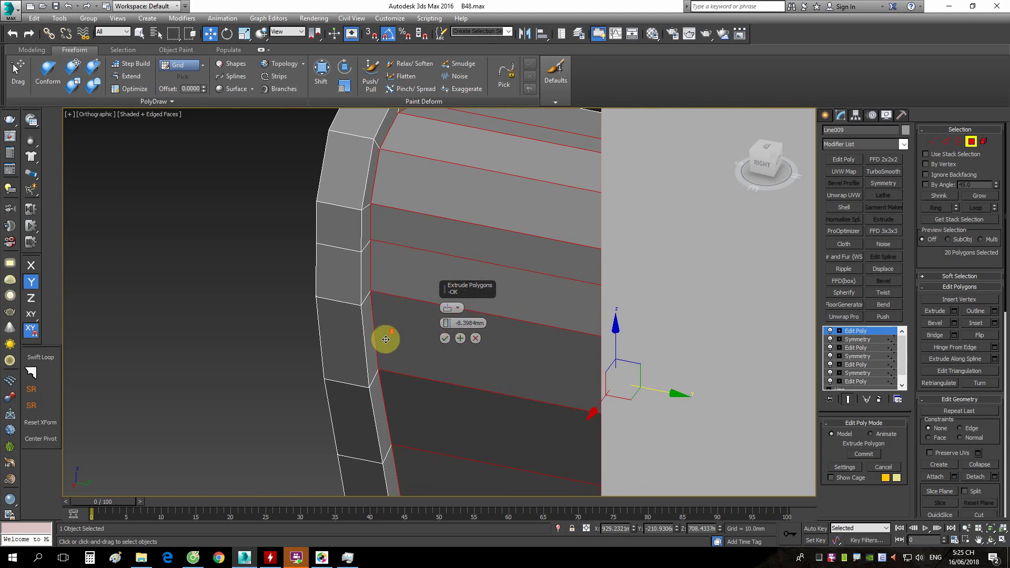
scroll(386, 339, down, 5)
alt+middle_drag(481, 376, 546, 340)
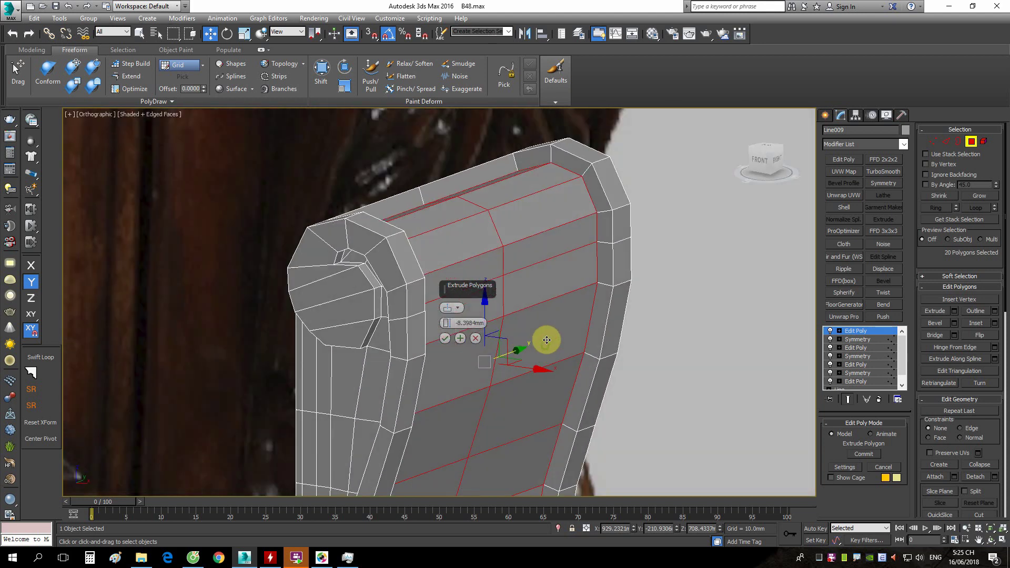
scroll(448, 326, down, 1)
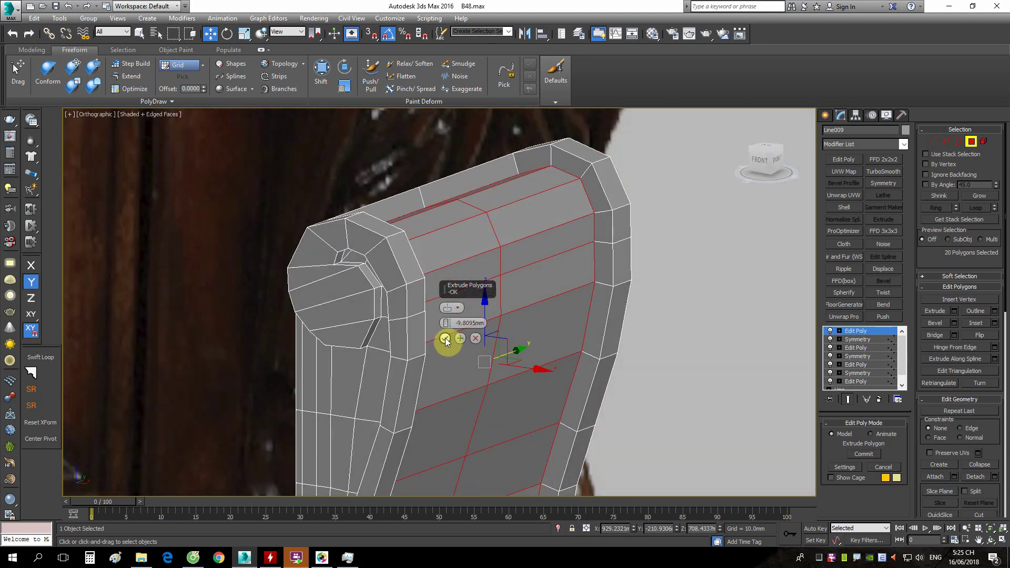
click(445, 338)
Pan the chair back into view and isolate the scroll panel on its own.
scroll(563, 281, down, 4)
mouse_move(563, 281)
middle_down()
mouse_move(541, 320)
mouse_move(573, 230)
mouse_move(568, 309)
mouse_move(541, 316)
mouse_move(597, 327)
mouse_move(594, 339)
middle_up()
scroll(542, 315, up, 3)
scroll(540, 372, up, 3)
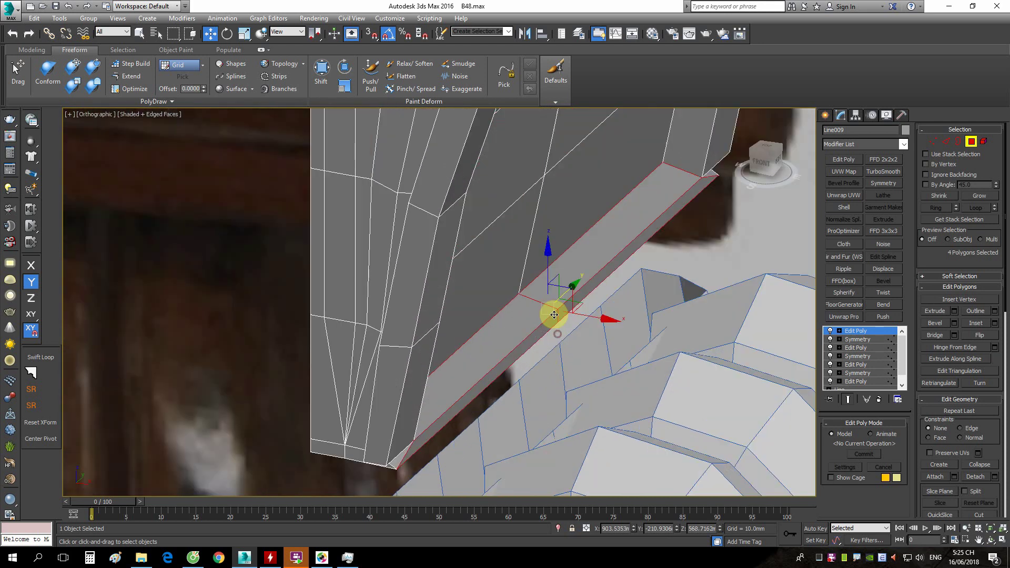
click(561, 529)
Delete the bottom-strip polygons and select a corner vertex on the lower edge.
mouse_move(463, 405)
alt+middle_down()
mouse_move(490, 359)
mouse_move(462, 363)
mouse_move(456, 395)
mouse_move(479, 377)
mouse_move(530, 380)
alt+middle_up()
key(Delete)
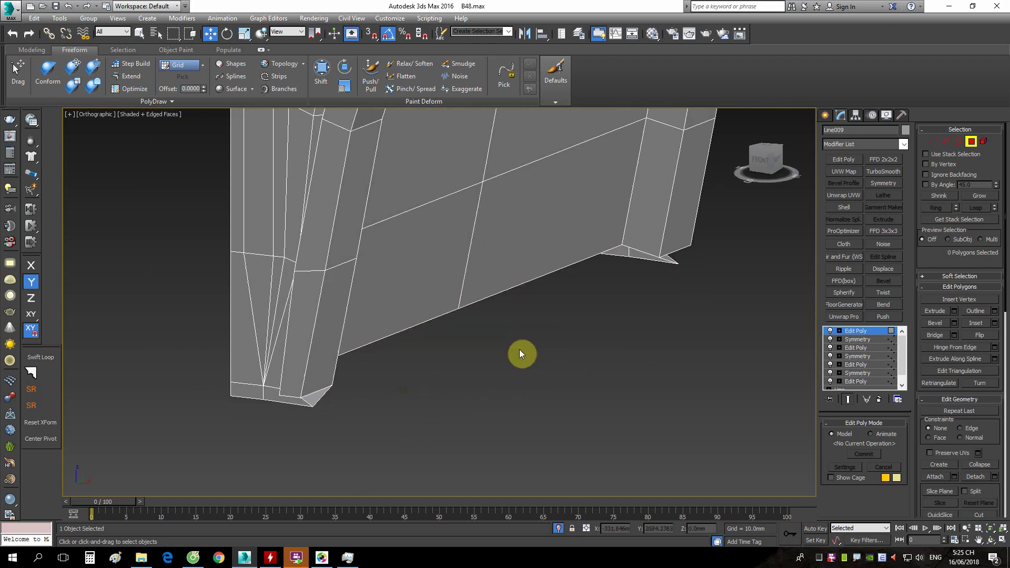
key(1)
scroll(684, 258, up, 2)
click(675, 262)
scroll(671, 279, down, 3)
Orbit around the corner vertex to inspect the panel's thickness, underside and right side.
mouse_move(664, 292)
alt+middle_down()
mouse_move(408, 349)
mouse_move(410, 375)
mouse_move(389, 384)
mouse_move(304, 353)
alt+middle_up()
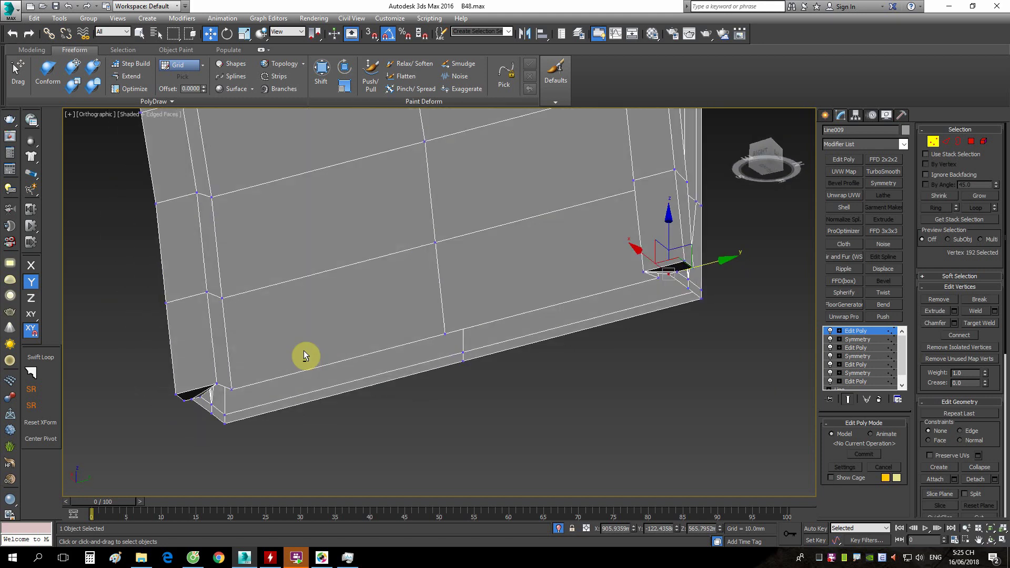
scroll(660, 244, up, 3)
scroll(660, 280, up, 2)
scroll(660, 279, down, 3)
mouse_move(703, 304)
alt+middle_down()
mouse_move(774, 314)
mouse_move(749, 309)
alt+middle_up()
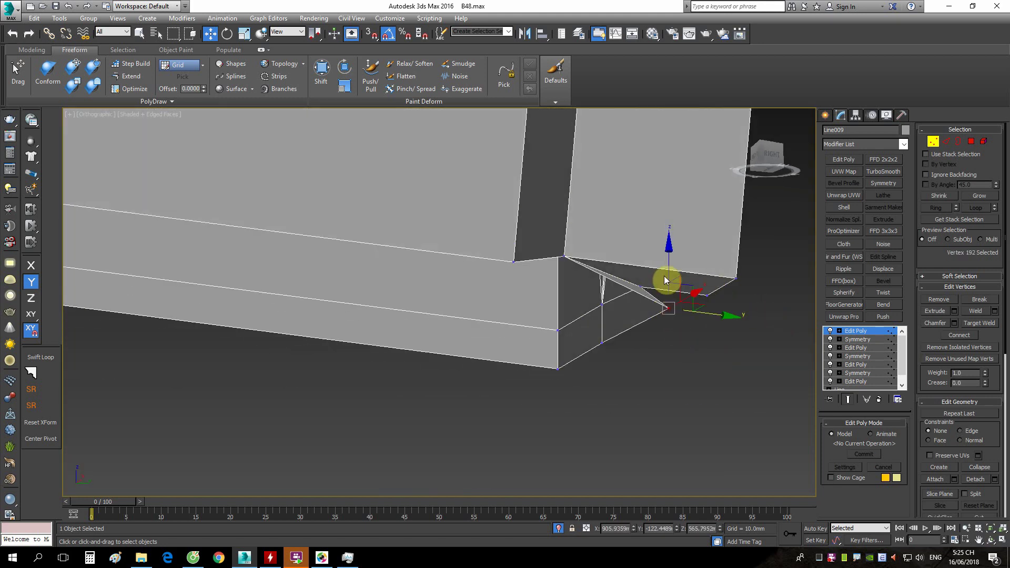
mouse_move(666, 279)
alt+middle_down()
mouse_move(668, 299)
mouse_move(631, 333)
mouse_move(582, 339)
mouse_move(635, 339)
mouse_move(662, 323)
mouse_move(577, 352)
mouse_move(272, 273)
mouse_move(316, 273)
mouse_move(464, 318)
alt+middle_up()
scroll(272, 273, up, 3)
scroll(515, 319, down, 2)
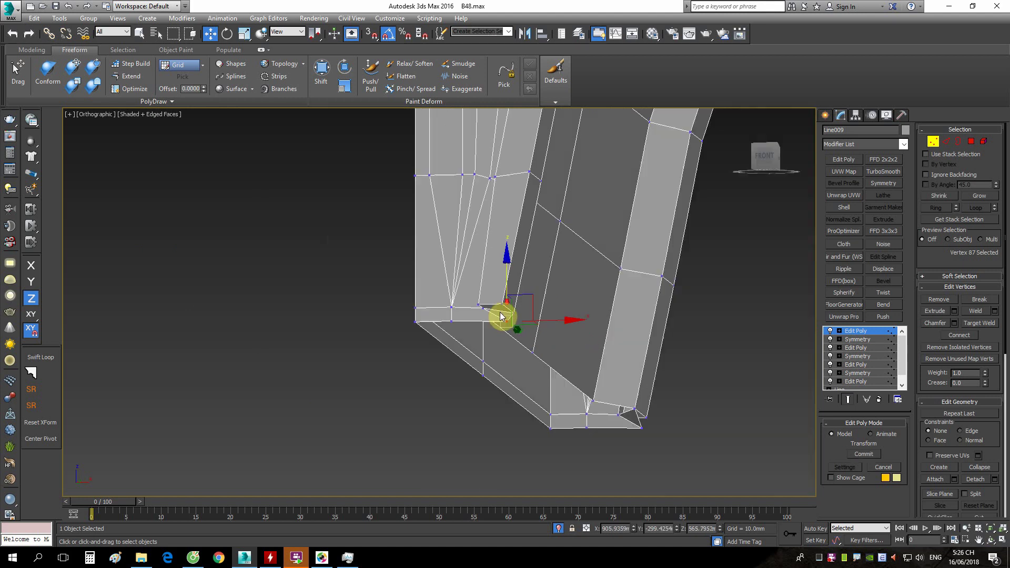
scroll(530, 354, down, 3)
scroll(523, 314, up, 2)
scroll(519, 324, up, 2)
mouse_move(519, 320)
alt+middle_down()
mouse_move(533, 303)
mouse_move(467, 318)
mouse_move(506, 322)
alt+middle_up()
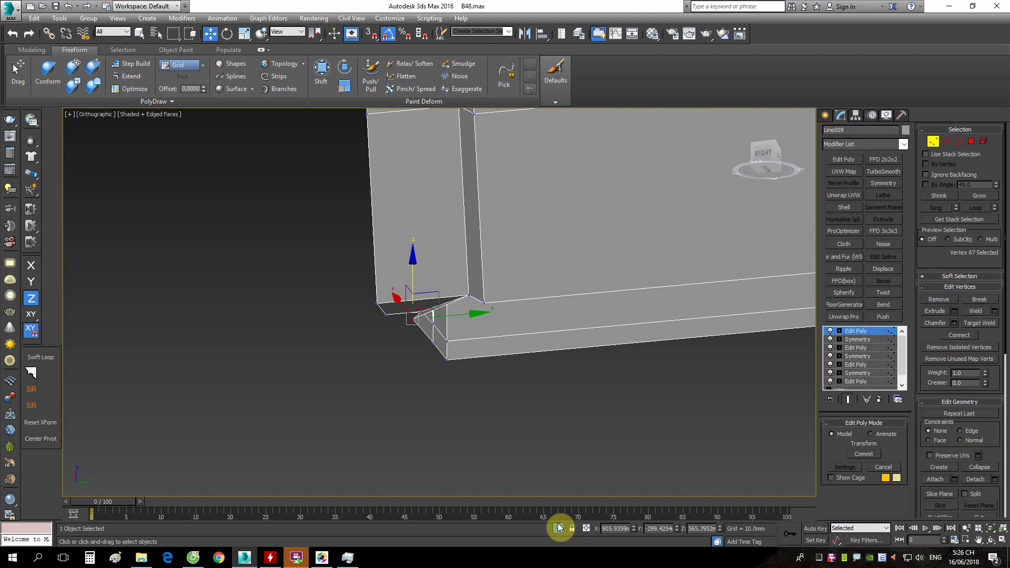
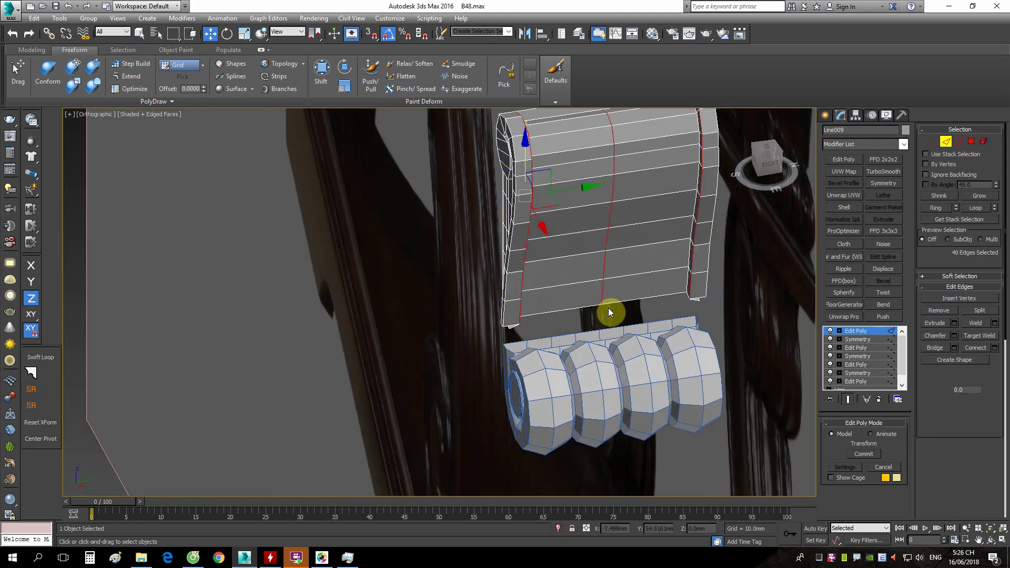
Select the ribbed roll and inspect its vertices and edges from above.
mouse_move(608, 311)
alt+middle_down()
mouse_move(578, 352)
mouse_move(580, 331)
alt+middle_up()
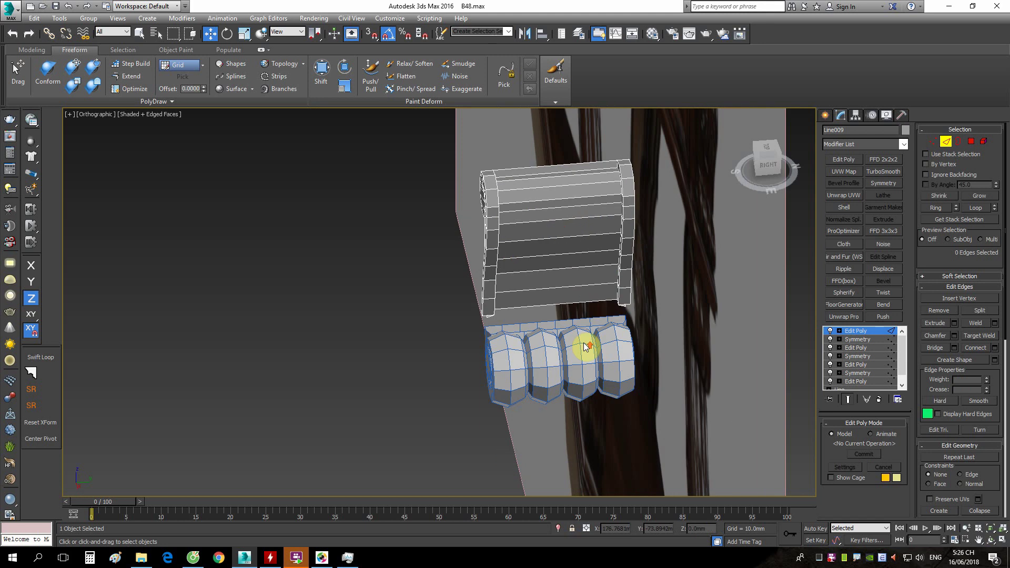
scroll(583, 342, up, 3)
click(569, 339)
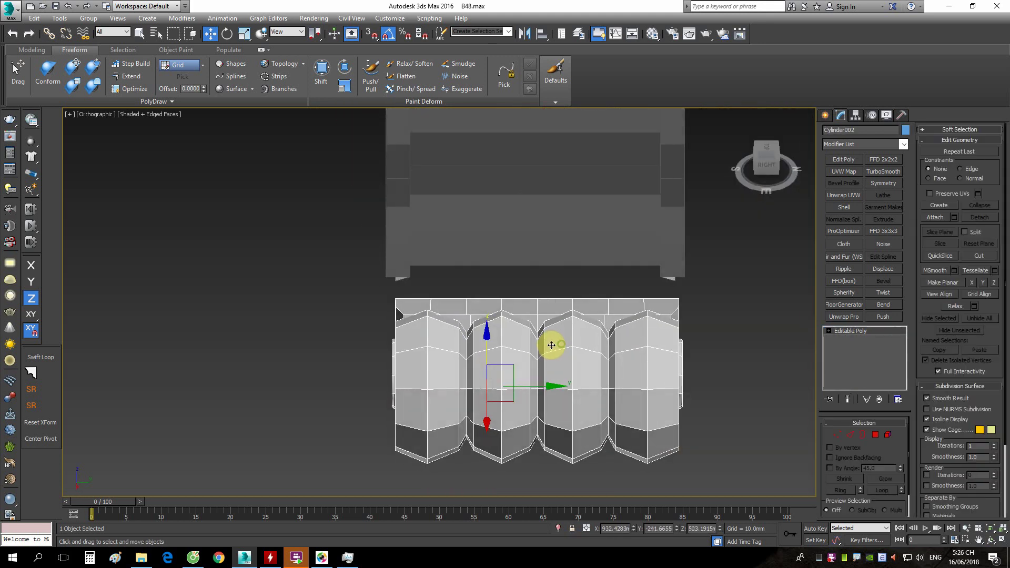
scroll(609, 302, up, 3)
key(1)
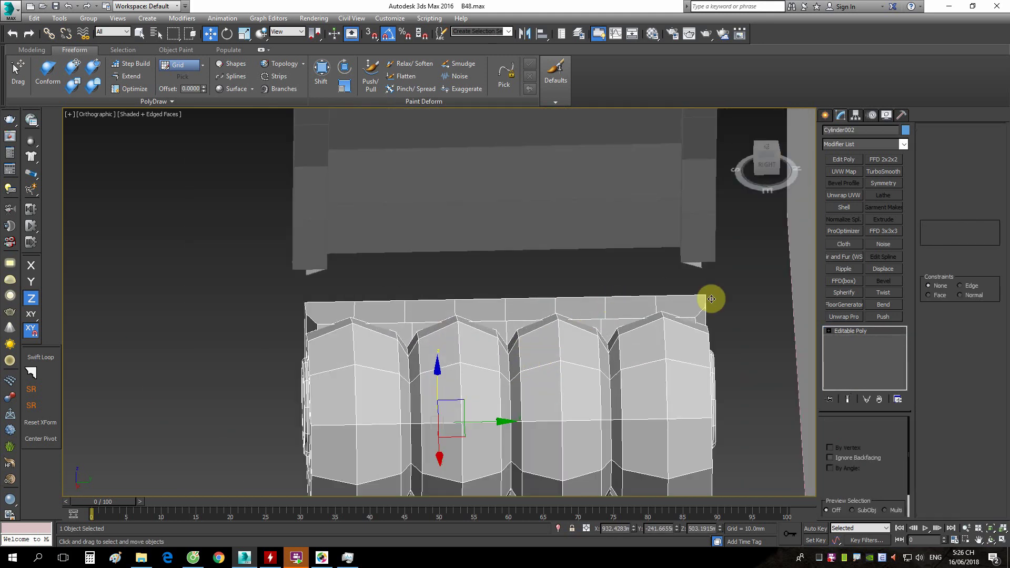
mouse_move(706, 302)
alt+middle_down()
mouse_move(609, 349)
mouse_move(613, 361)
mouse_move(673, 338)
alt+middle_up()
scroll(705, 333, up, 3)
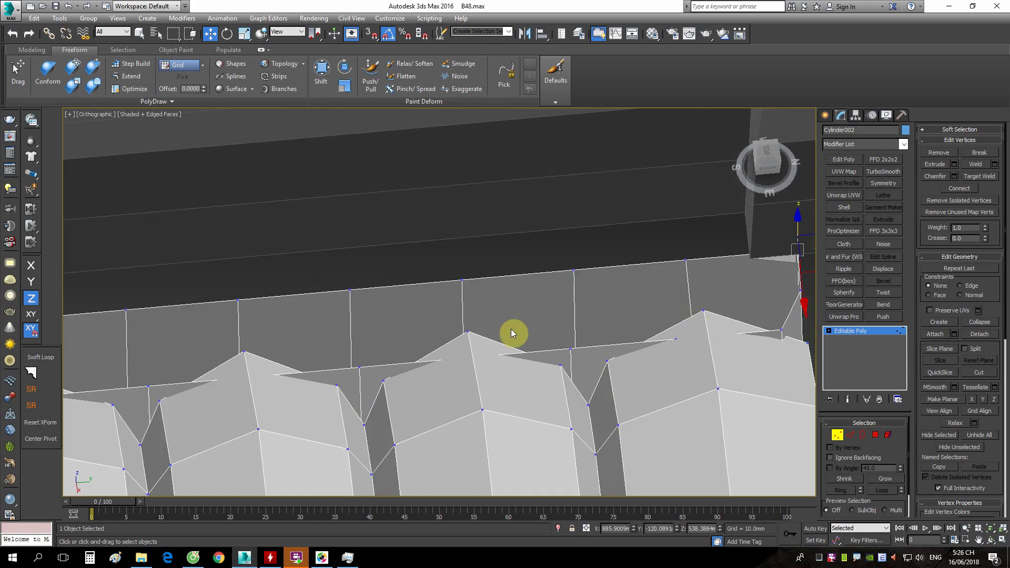
scroll(560, 324, down, 5)
scroll(629, 298, up, 3)
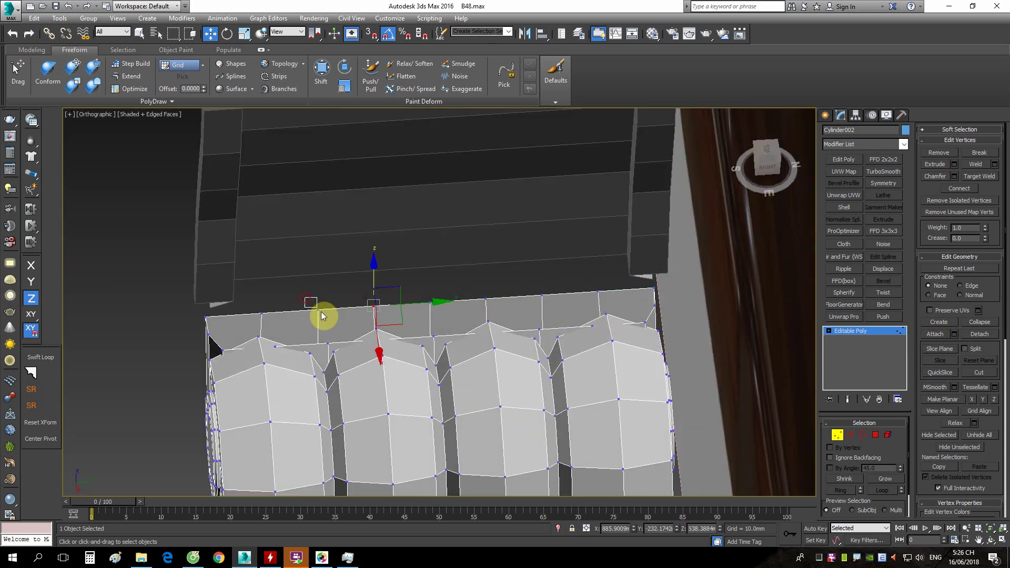
scroll(450, 316, down, 3)
alt+middle_drag(450, 316, 429, 264)
key(2)
Select the Line009 panel at vertex level and frame its lower corner.
click(430, 261)
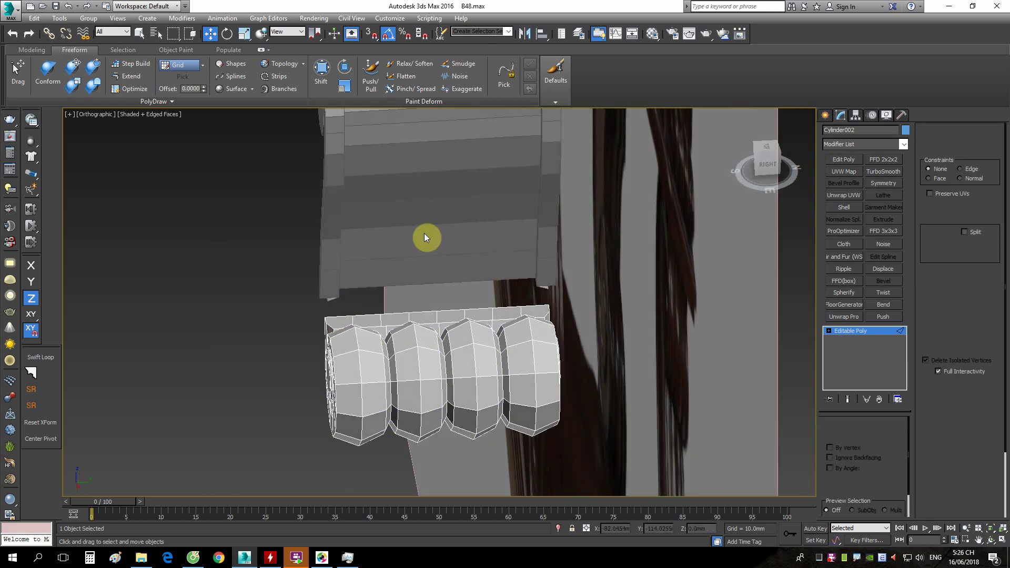
scroll(371, 284, up, 5)
key(1)
click(284, 316)
mouse_move(293, 310)
alt+middle_down()
mouse_move(353, 289)
mouse_move(365, 272)
mouse_move(367, 293)
mouse_move(379, 266)
mouse_move(346, 267)
alt+middle_up()
scroll(346, 268, up, 2)
scroll(316, 316, up, 5)
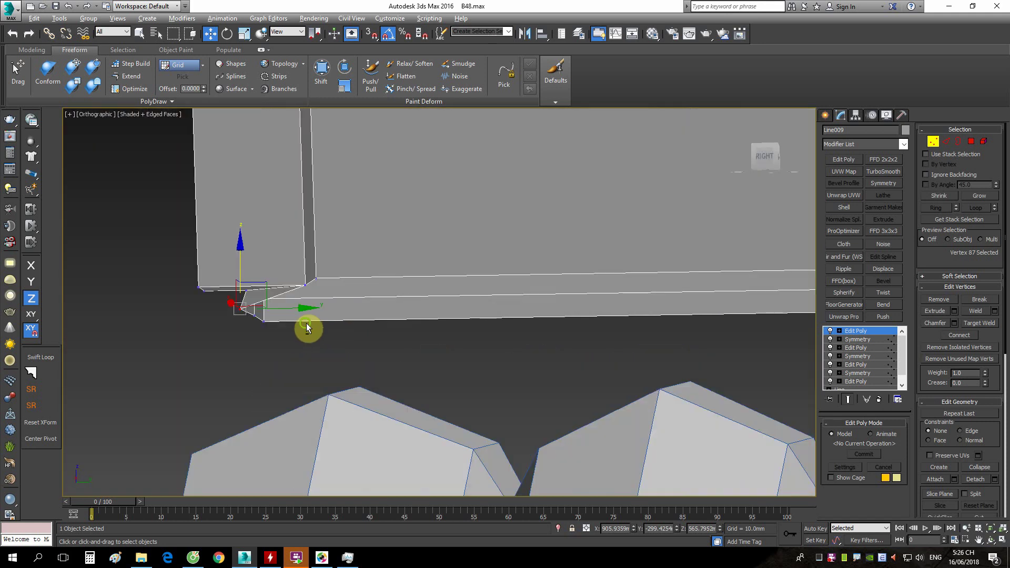
mouse_move(309, 327)
alt+middle_down()
mouse_move(332, 316)
mouse_move(354, 328)
mouse_move(241, 298)
mouse_move(309, 302)
alt+middle_up()
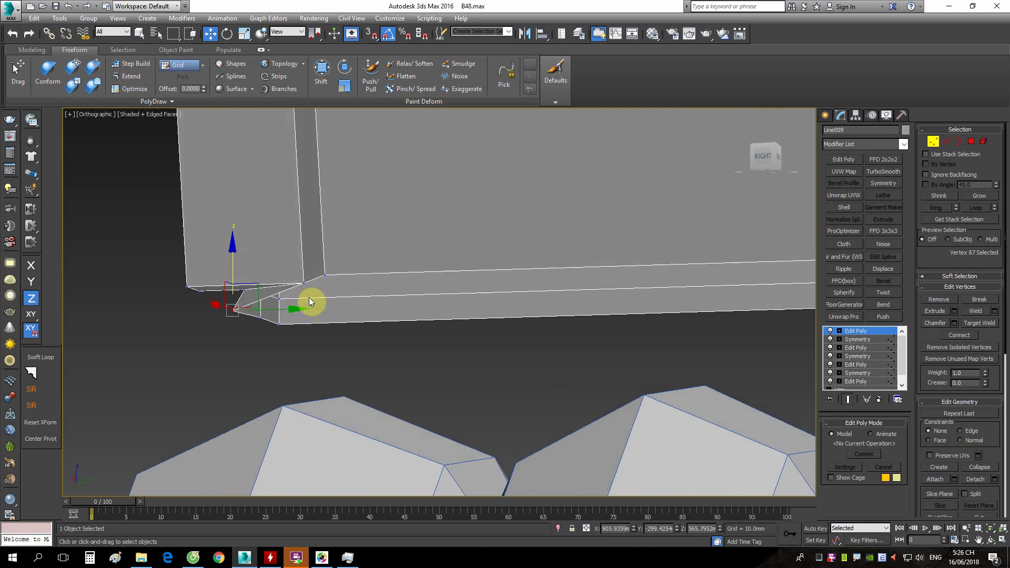
scroll(317, 272, down, 5)
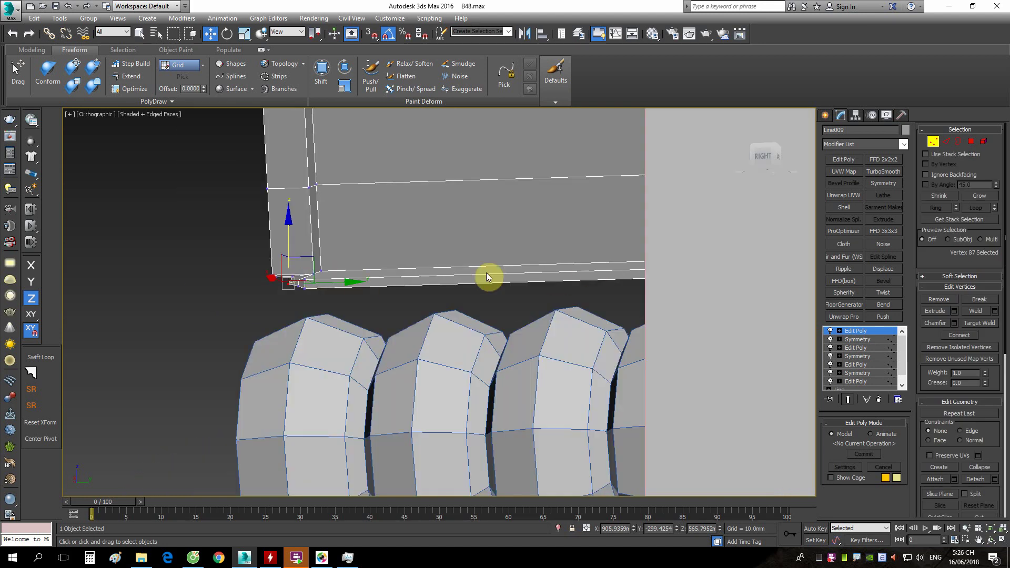
scroll(482, 292, down, 1)
scroll(522, 348, down, 2)
mouse_move(543, 358)
alt+middle_down()
mouse_move(552, 340)
mouse_move(577, 342)
alt+middle_up()
scroll(419, 403, up, 4)
scroll(439, 387, up, 2)
Select the panel's open bottom border, lower it along Z and scale it flat.
key(3)
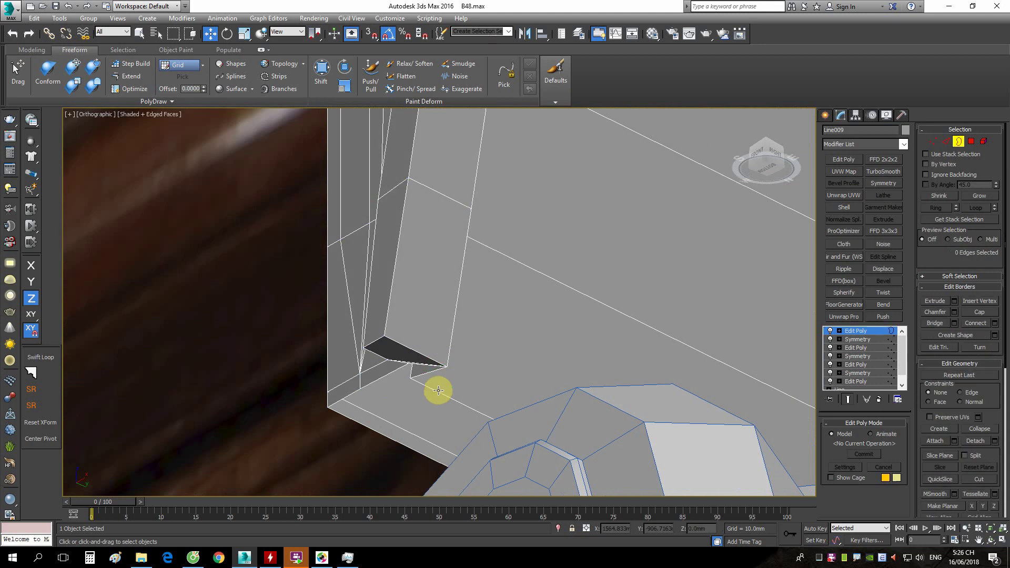
click(435, 390)
alt+middle_drag(436, 391, 480, 352)
scroll(500, 395, up, 3)
alt+middle_drag(500, 395, 567, 407)
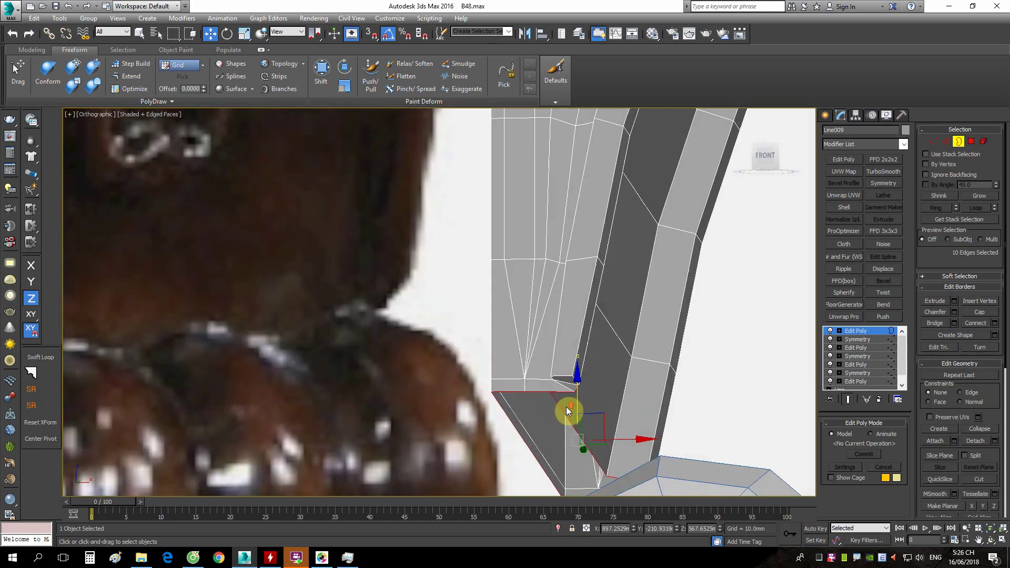
drag(577, 387, 581, 409)
mouse_move(581, 416)
alt+middle_down()
mouse_move(379, 427)
mouse_move(409, 415)
mouse_move(433, 354)
mouse_move(365, 365)
mouse_move(383, 316)
mouse_move(507, 340)
mouse_move(401, 349)
alt+middle_up()
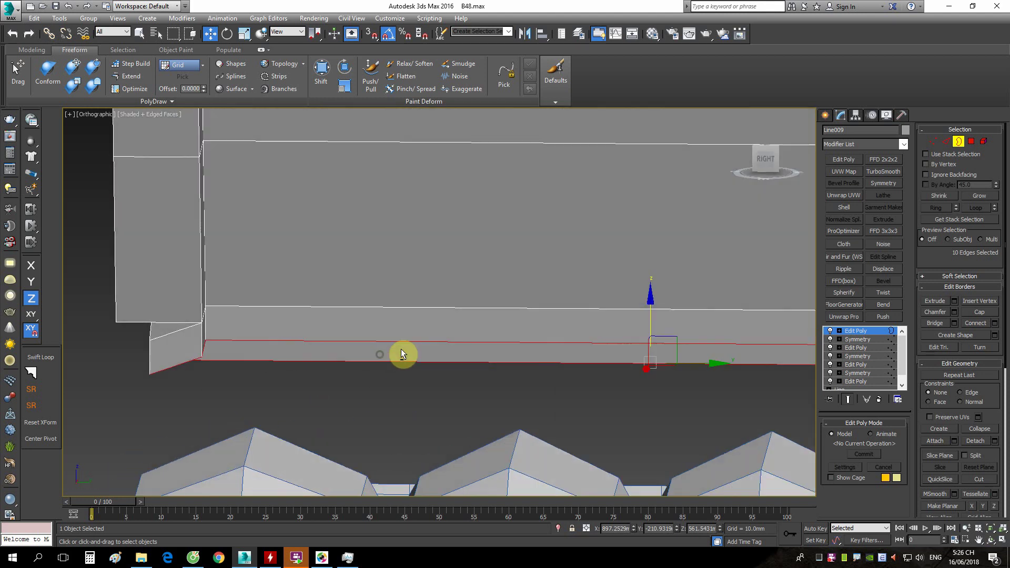
key(r)
mouse_move(650, 288)
mouse_down()
mouse_move(672, 309)
mouse_move(657, 387)
mouse_up()
mouse_move(404, 362)
alt+middle_down()
mouse_move(292, 351)
mouse_move(427, 281)
alt+middle_up()
Target Weld the stray vertex into the panel's corner vertex.
key(1)
right_click(437, 270)
click(403, 342)
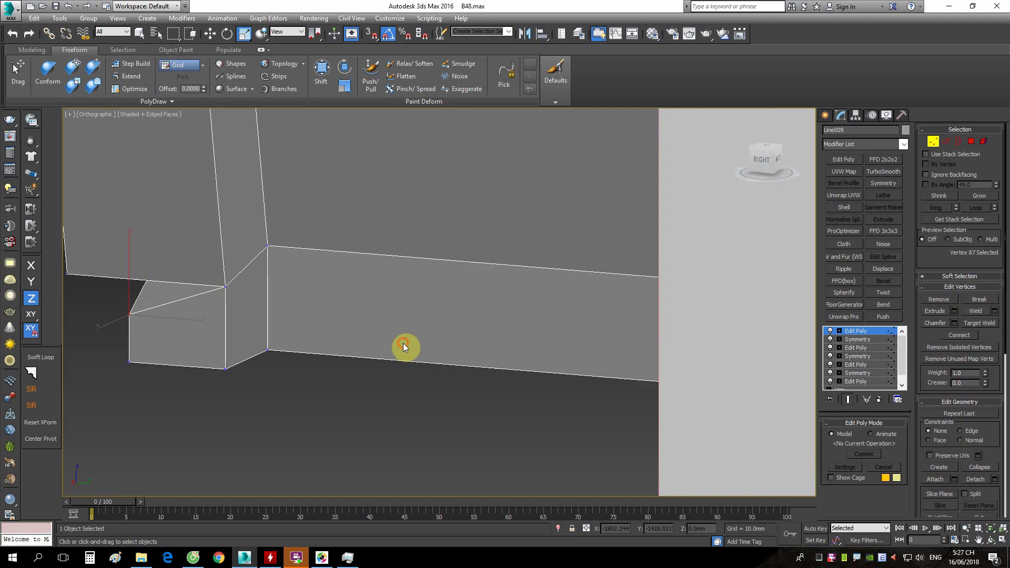
scroll(221, 376, down, 2)
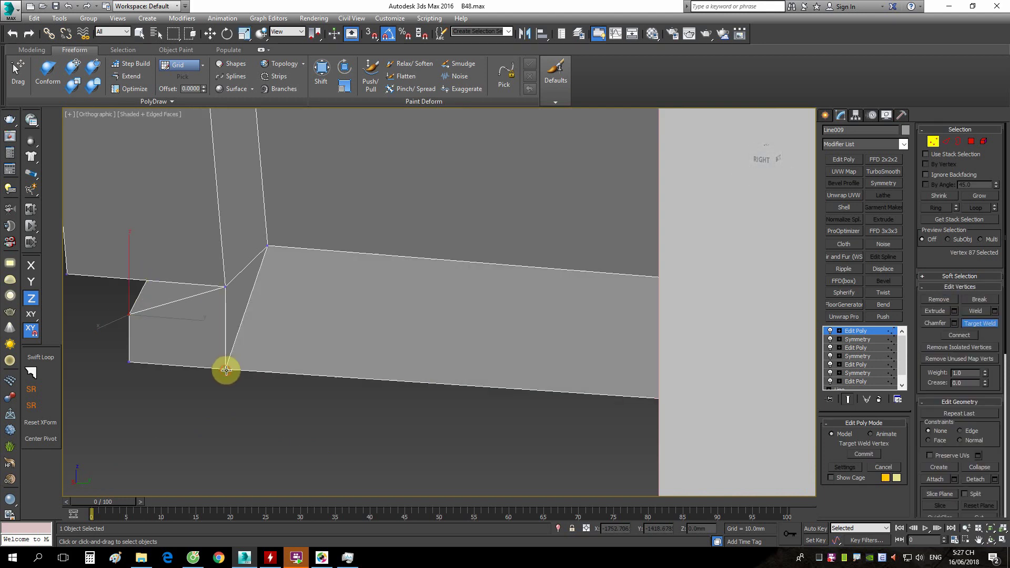
scroll(225, 383, down, 3)
scroll(265, 338, down, 2)
mouse_move(360, 353)
middle_down()
mouse_move(514, 331)
mouse_move(501, 354)
middle_up()
scroll(559, 272, up, 5)
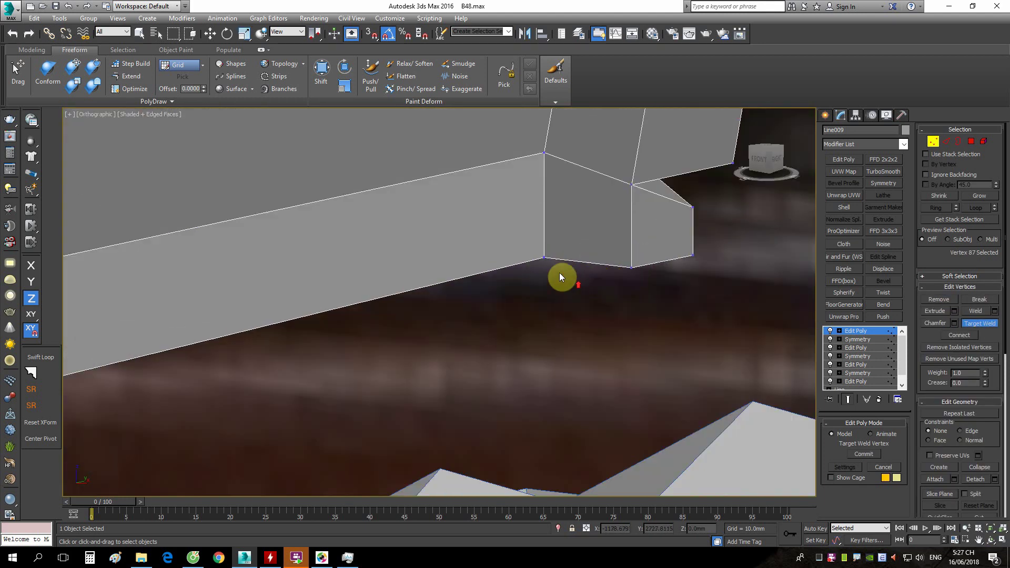
click(630, 269)
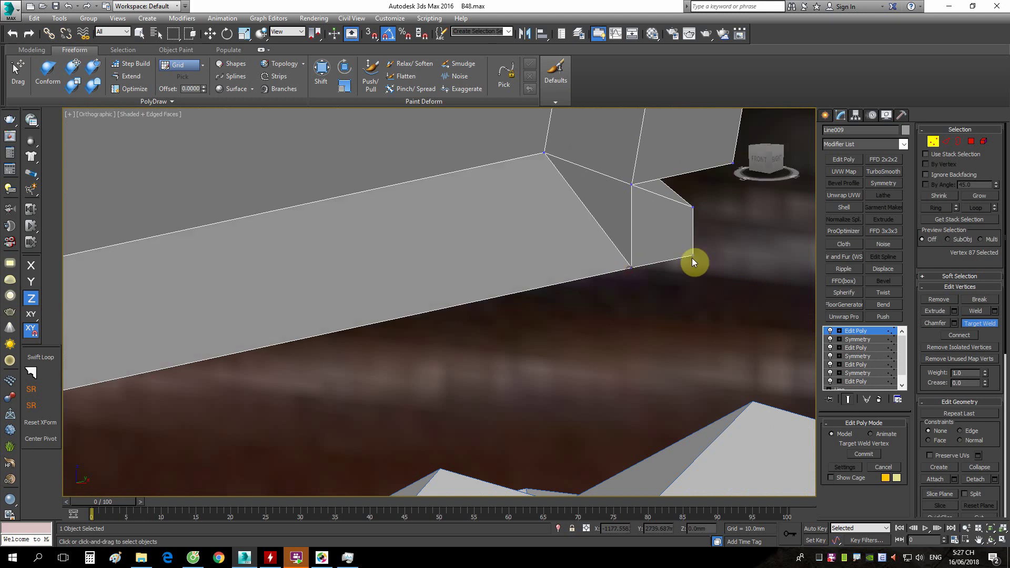
scroll(698, 253, down, 3)
click(666, 257)
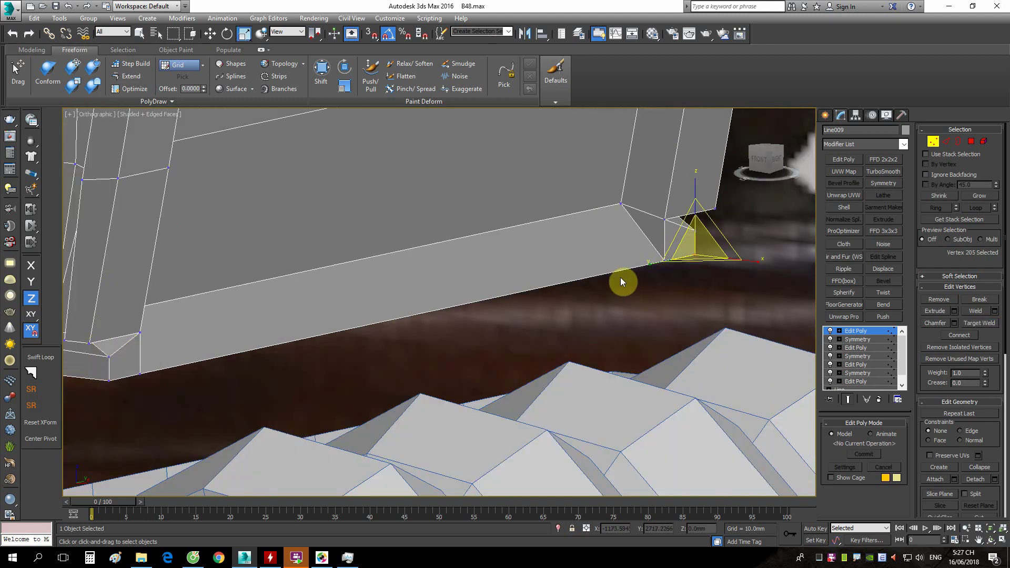
Exit vertex level and select the ribbed roll from a frontal view.
key(1)
mouse_move(532, 298)
alt+middle_down()
mouse_move(514, 286)
mouse_move(555, 287)
mouse_move(449, 310)
mouse_move(633, 319)
alt+middle_up()
scroll(435, 302, up, 3)
scroll(449, 311, up, 2)
scroll(635, 320, down, 2)
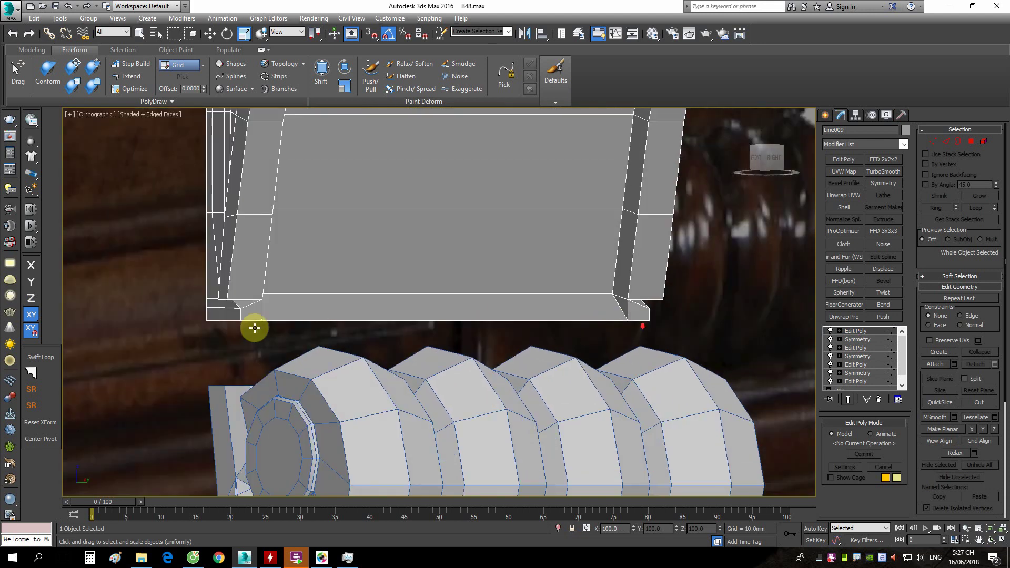
mouse_move(252, 327)
alt+middle_down()
mouse_move(304, 365)
mouse_move(297, 382)
alt+middle_up()
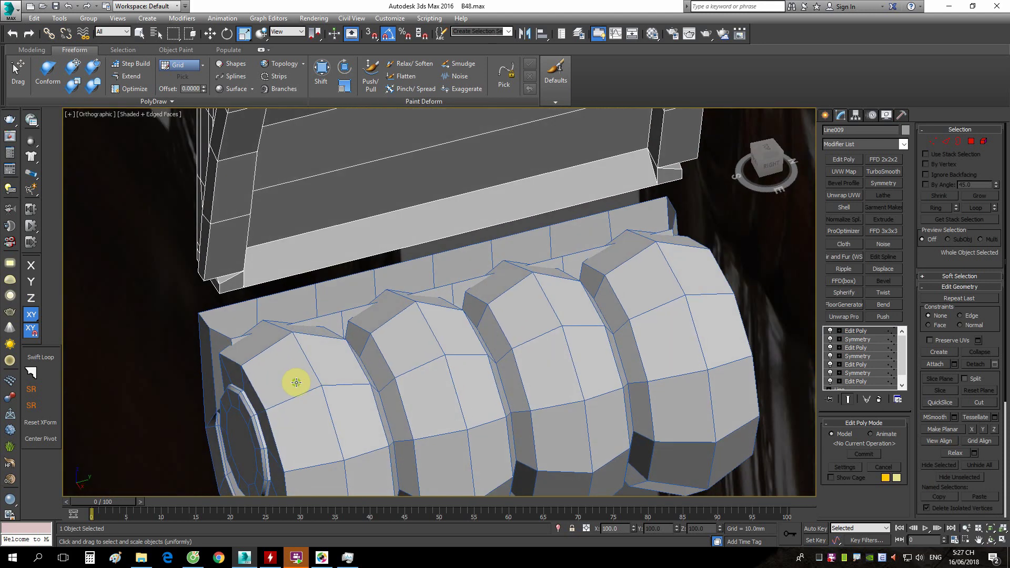
click(336, 320)
mouse_move(415, 323)
alt+middle_down()
mouse_move(384, 338)
mouse_move(390, 327)
mouse_move(388, 343)
alt+middle_up()
Toggle wireframe and undo back to the shaded side view of the panel.
key(F3)
scroll(410, 313, up, 2)
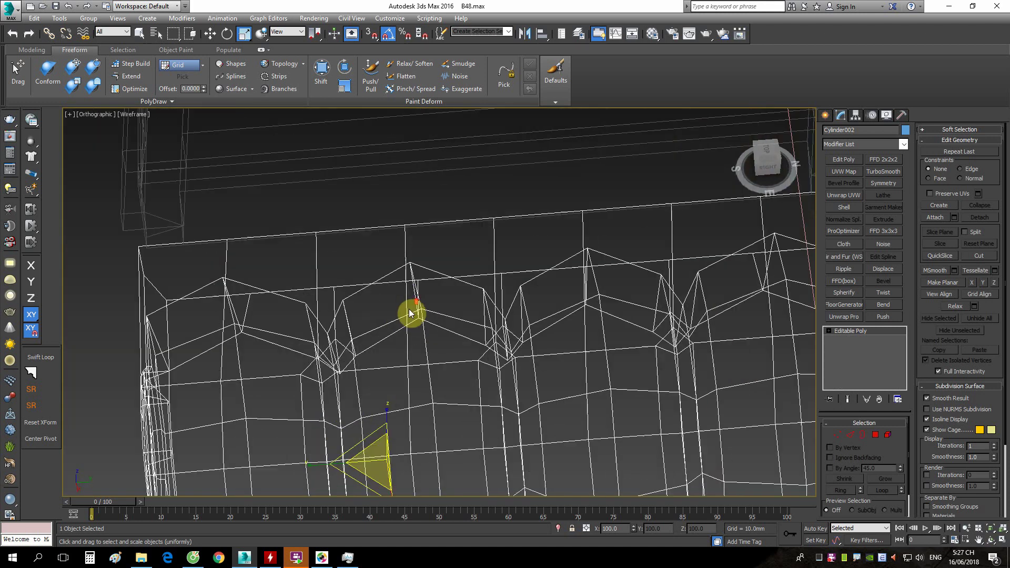
key(F3)
key(shift+z)
key(shift+z)
key(shift+z)
key(shift+z)
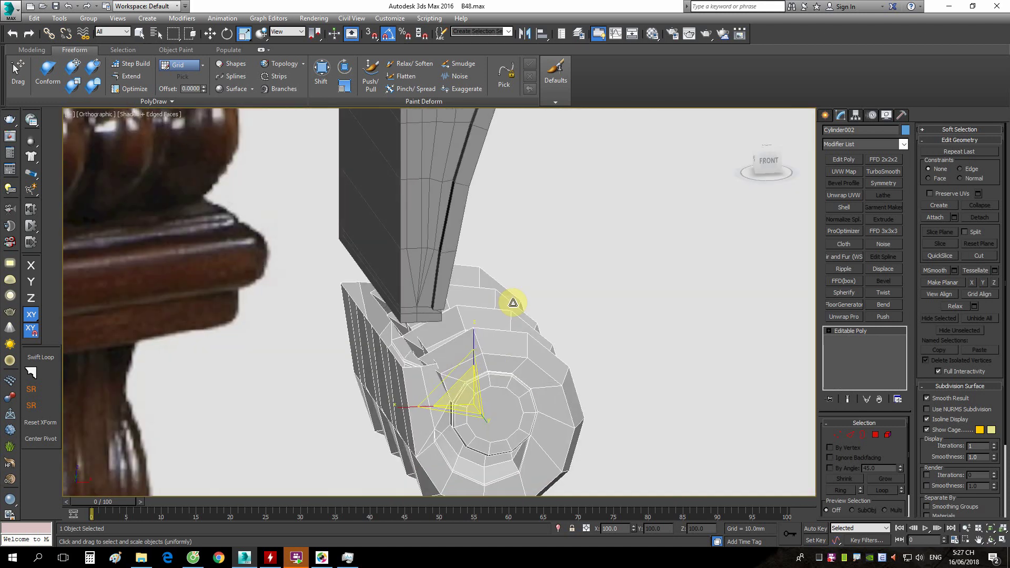
key(shift+z)
key(ctrl+z)
scroll(395, 421, up, 2)
right_click(495, 353)
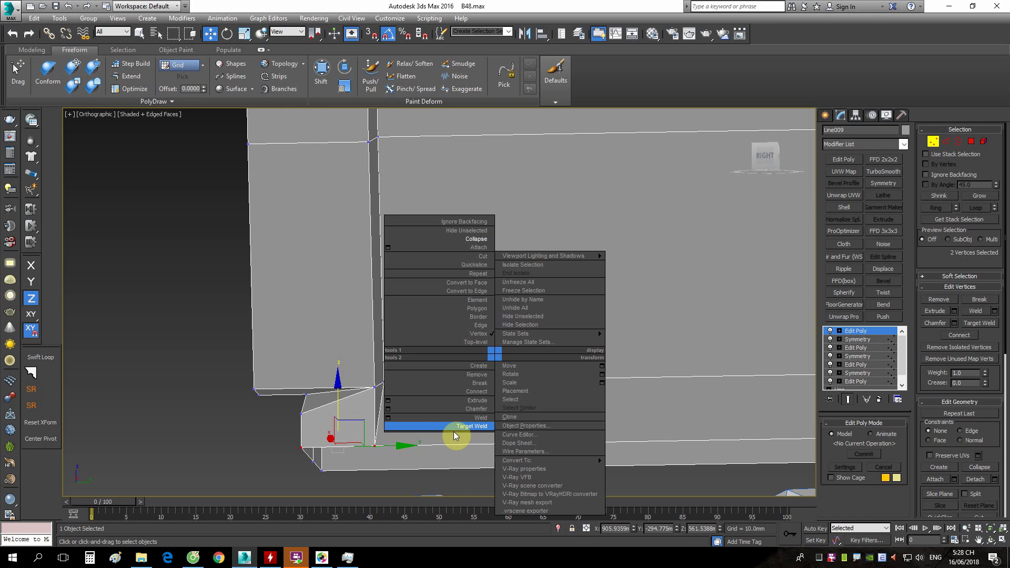
Target Weld the lower corner vertex onto the vertex above it.
click(453, 432)
right_click(507, 362)
click(473, 421)
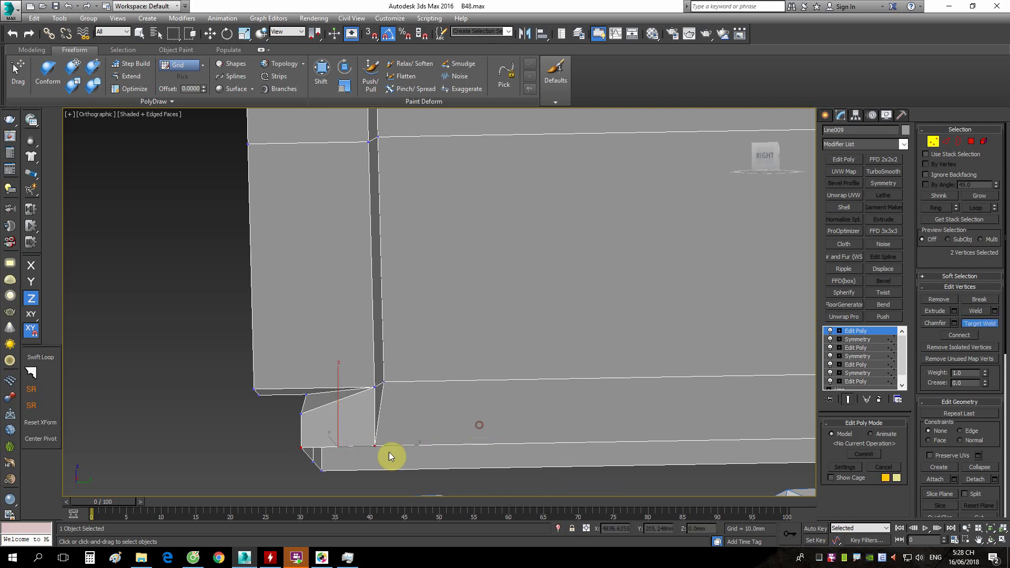
scroll(371, 444, up, 2)
click(268, 446)
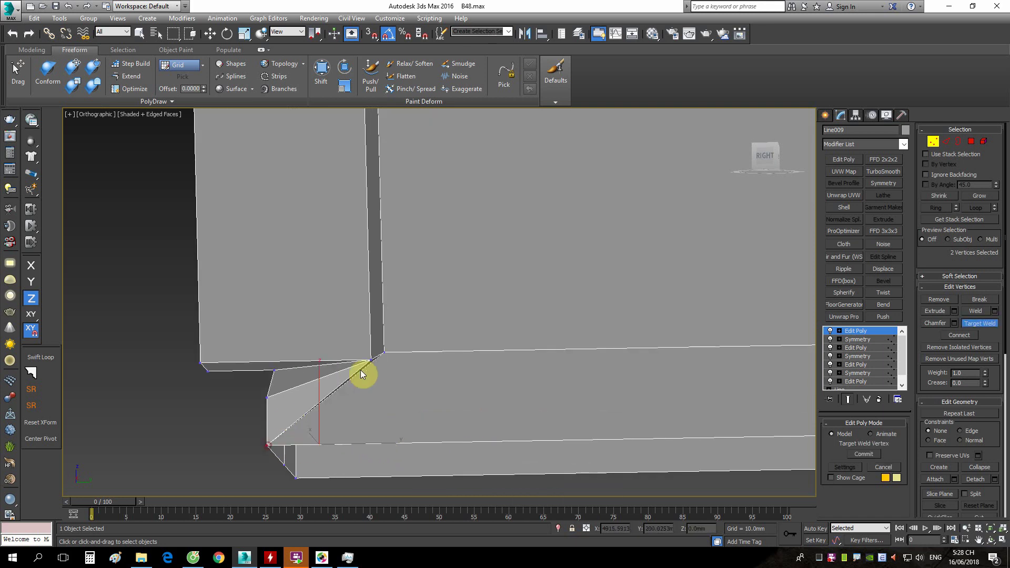
click(268, 397)
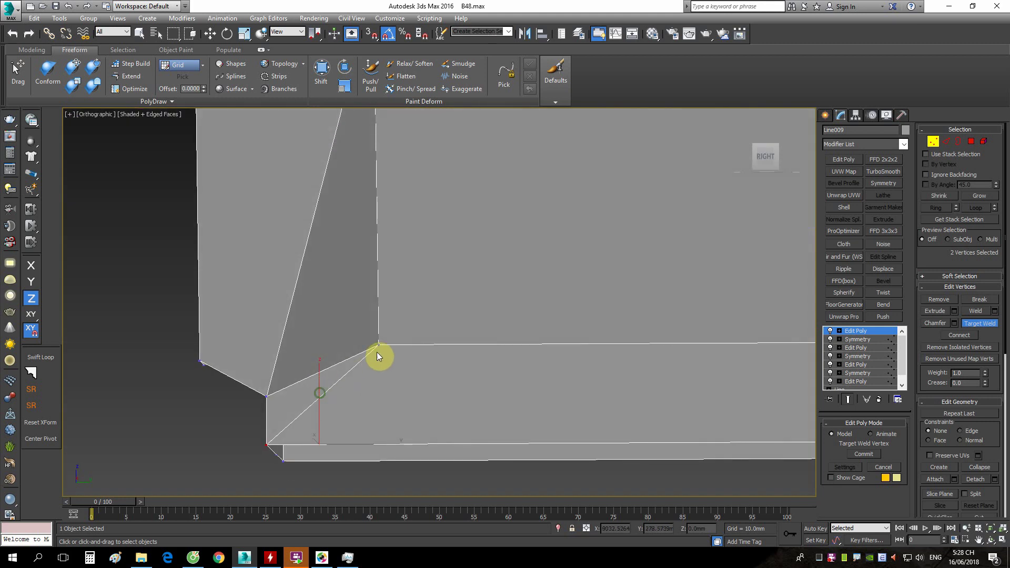
Weld the box's remaining lower-left vertices into the corner vertex.
scroll(269, 396, down, 1)
scroll(345, 371, down, 2)
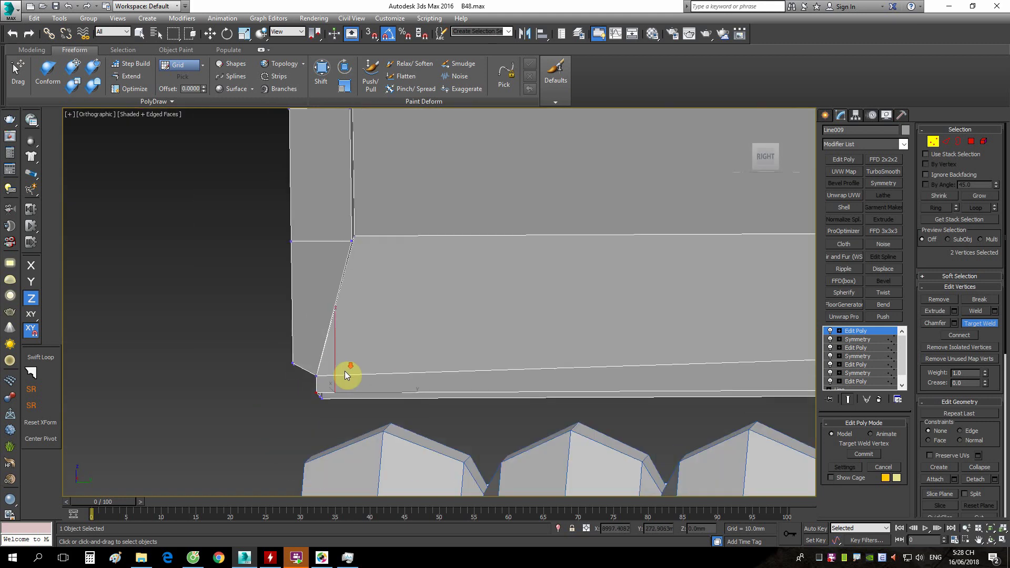
scroll(332, 379, down, 1)
scroll(515, 387, up, 4)
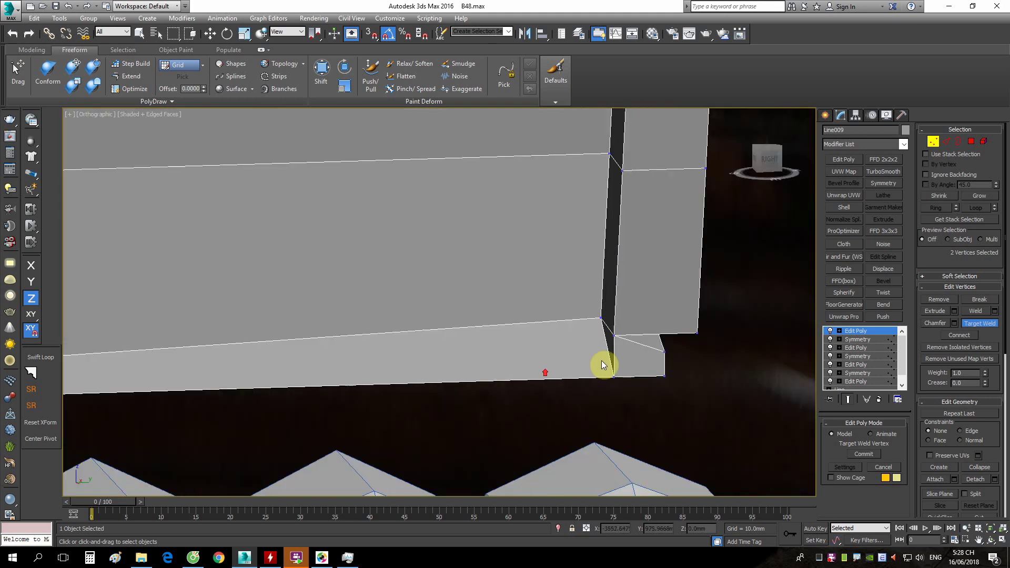
scroll(605, 315, up, 1)
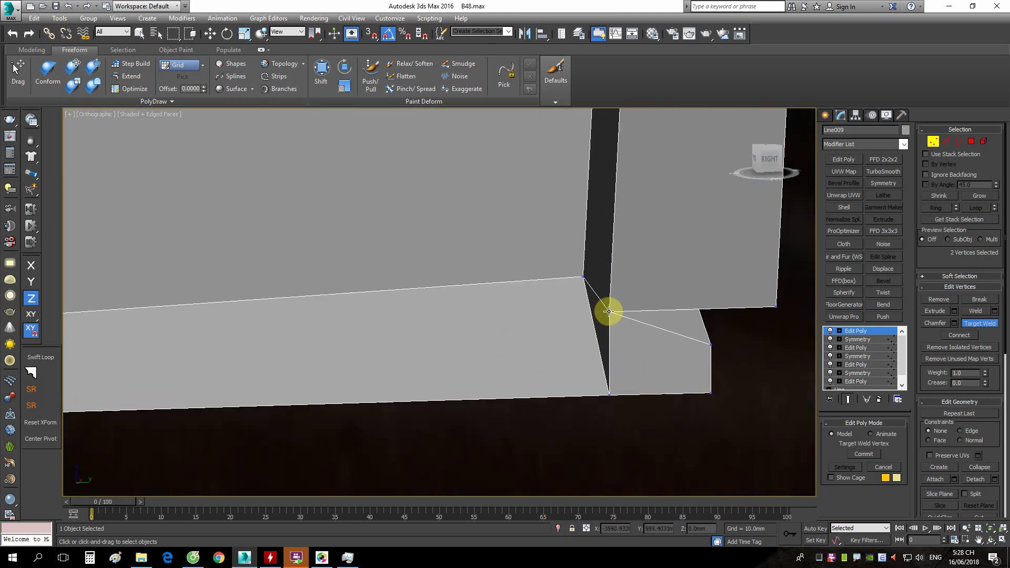
click(709, 392)
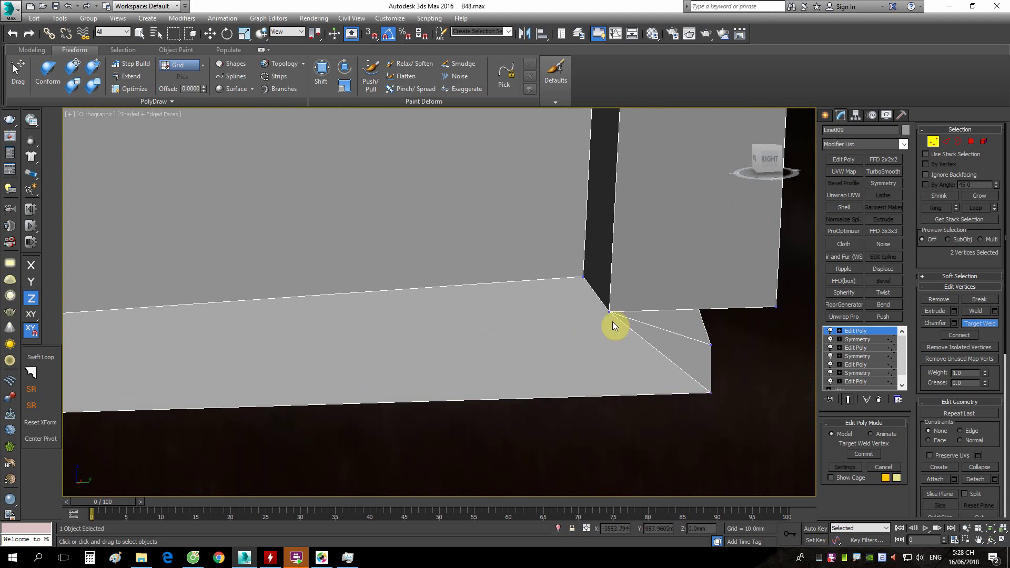
click(709, 345)
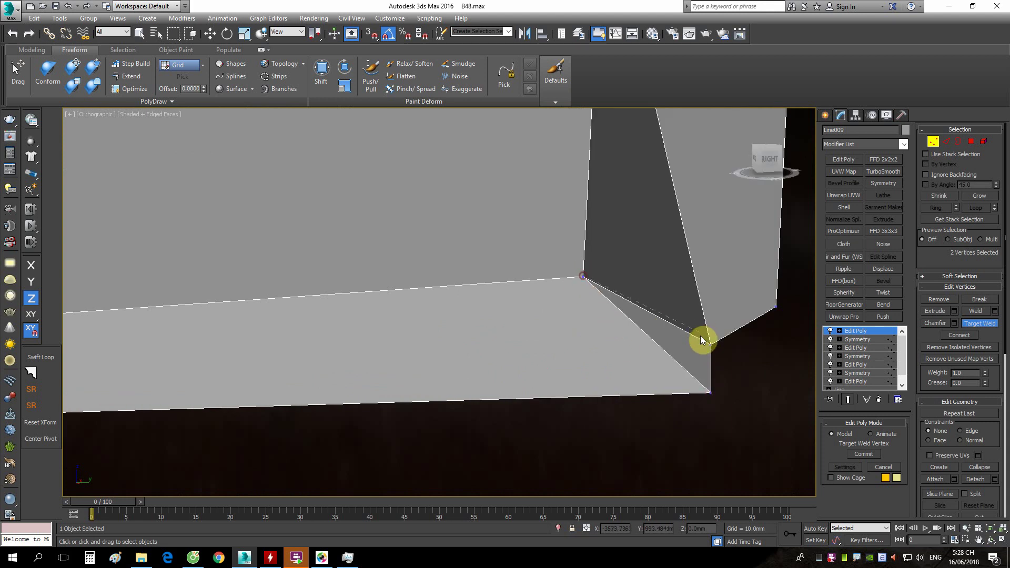
click(711, 345)
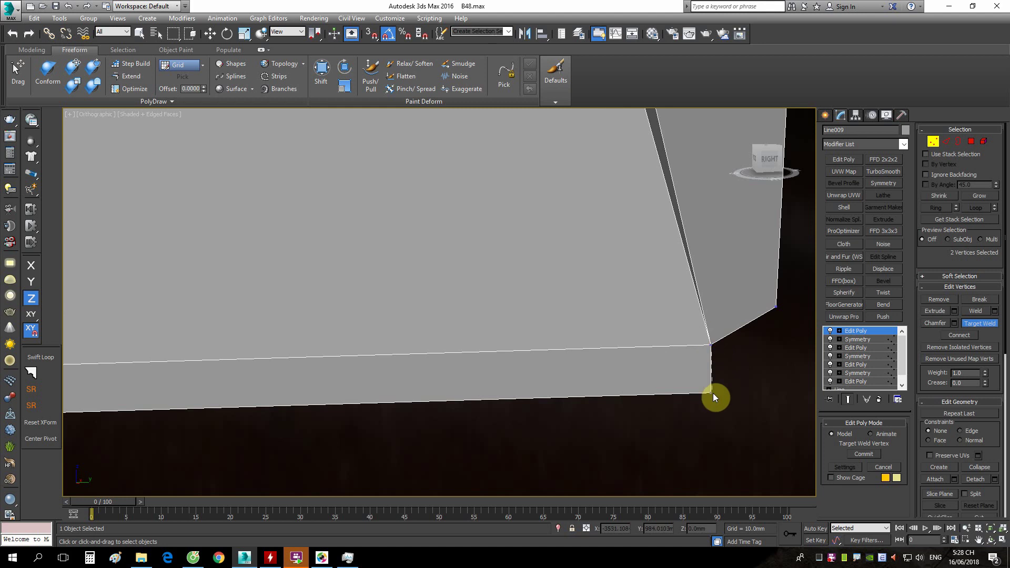
View the box front-on and select its lower corner vertex.
mouse_move(713, 393)
alt+middle_down()
mouse_move(699, 315)
mouse_move(629, 333)
alt+middle_up()
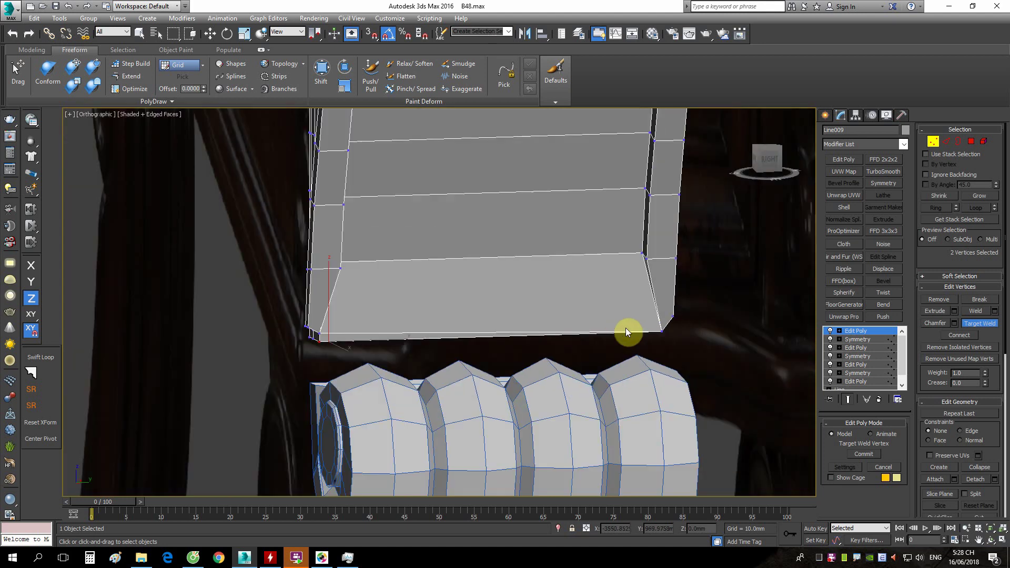
scroll(316, 333, up, 3)
scroll(347, 336, up, 3)
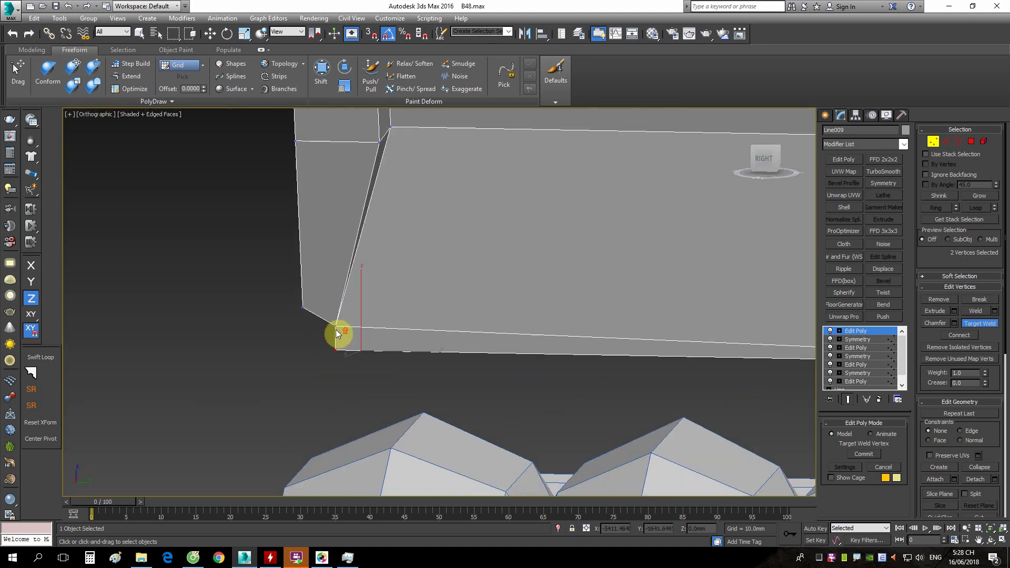
mouse_move(358, 343)
alt+middle_down()
mouse_move(436, 348)
mouse_move(389, 342)
mouse_move(360, 317)
mouse_move(405, 309)
mouse_move(321, 326)
alt+middle_up()
scroll(405, 342, up, 2)
click(405, 352)
Zoom and orbit to check the welded corner from the right side.
scroll(379, 324, down, 2)
scroll(352, 299, down, 3)
scroll(321, 326, up, 5)
scroll(289, 318, up, 2)
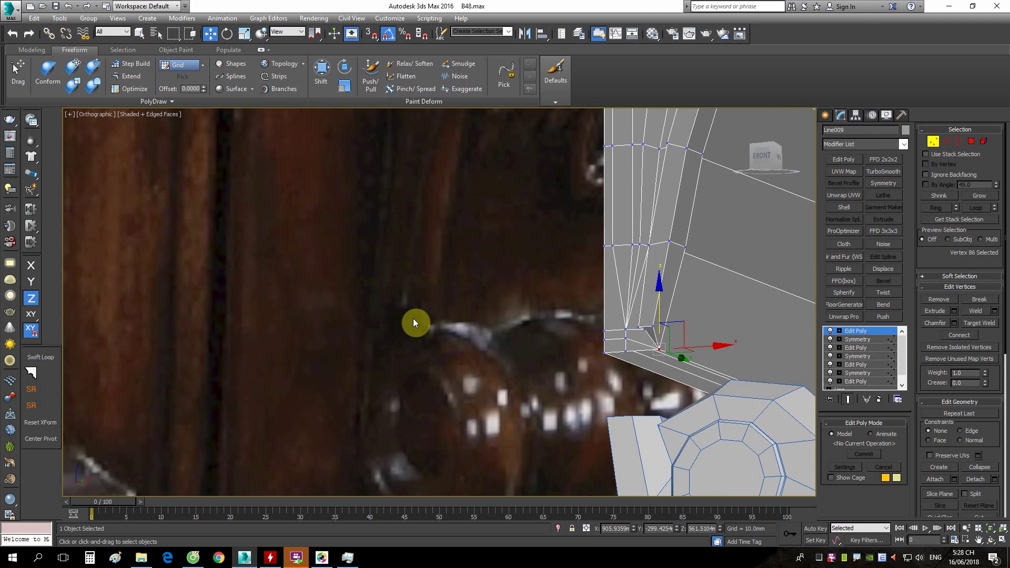
scroll(412, 322, down, 3)
scroll(426, 322, up, 3)
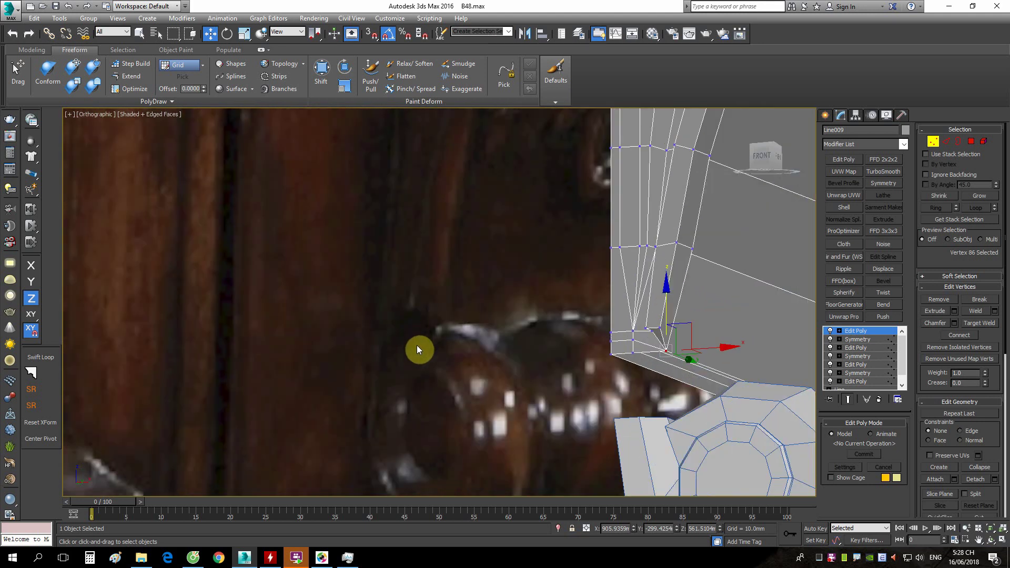
scroll(416, 345, down, 3)
alt+middle_drag(394, 351, 466, 356)
scroll(479, 360, up, 3)
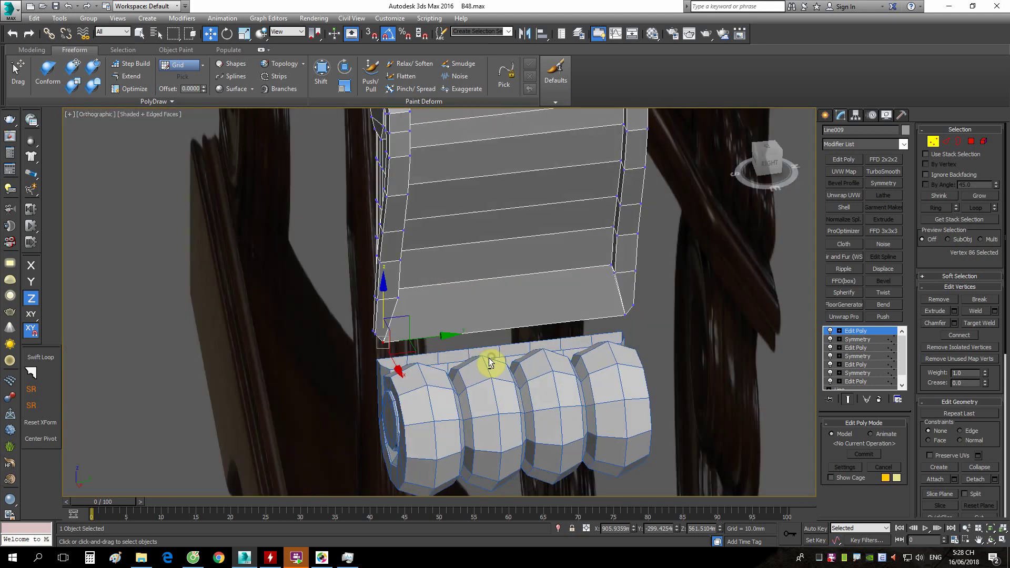
middle_drag(573, 314, 524, 318)
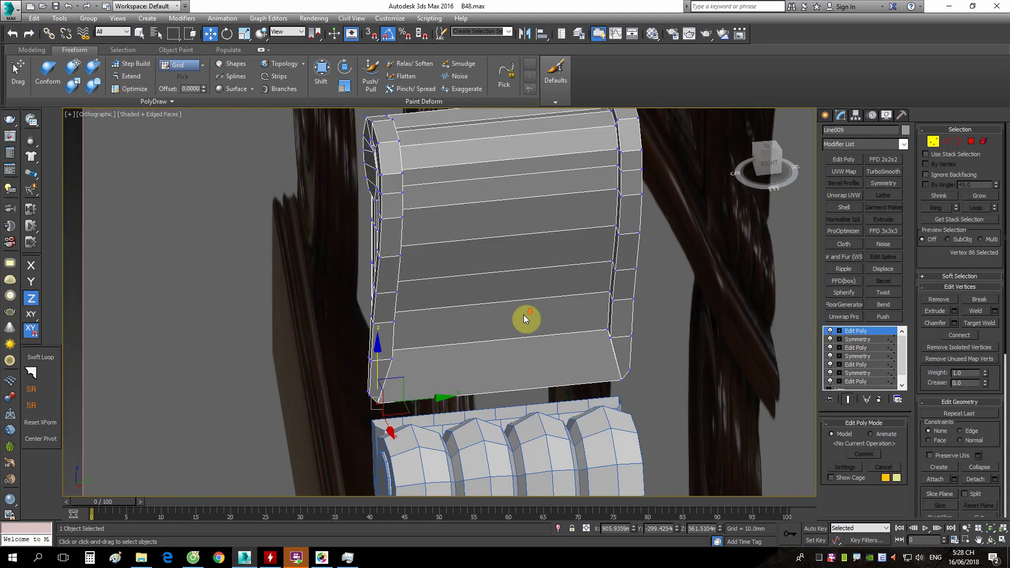
scroll(523, 316, down, 2)
Connect the selected edges to add new vertical edges on the bracket body.
key(2)
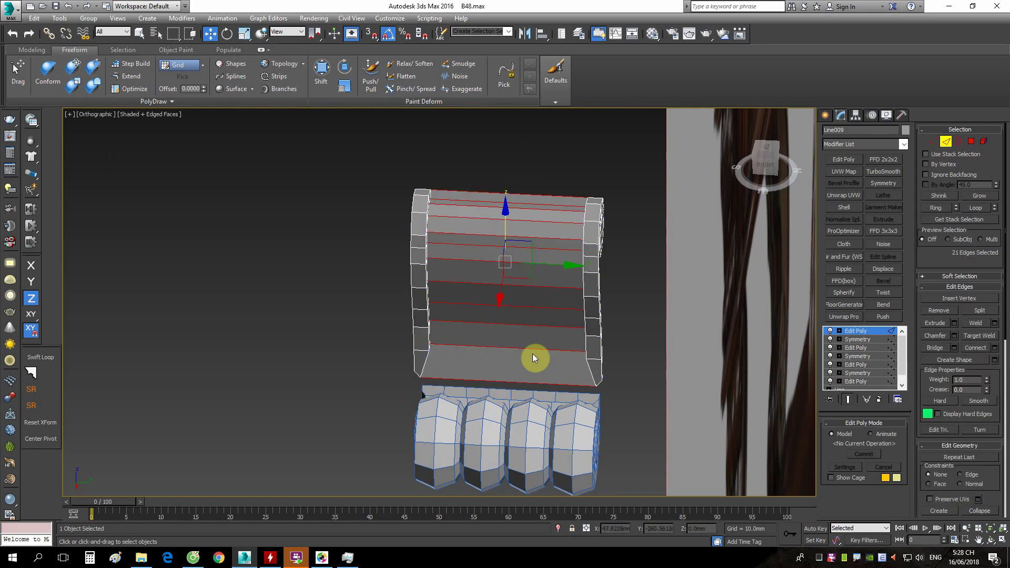
right_click(532, 356)
click(428, 390)
scroll(523, 420, up, 3)
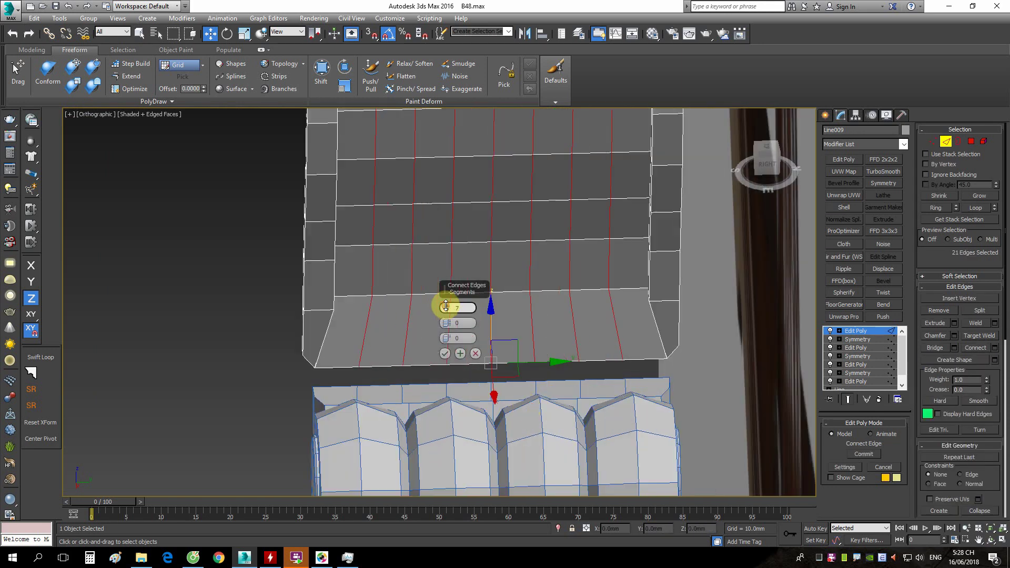
alt+middle_drag(490, 348, 523, 384)
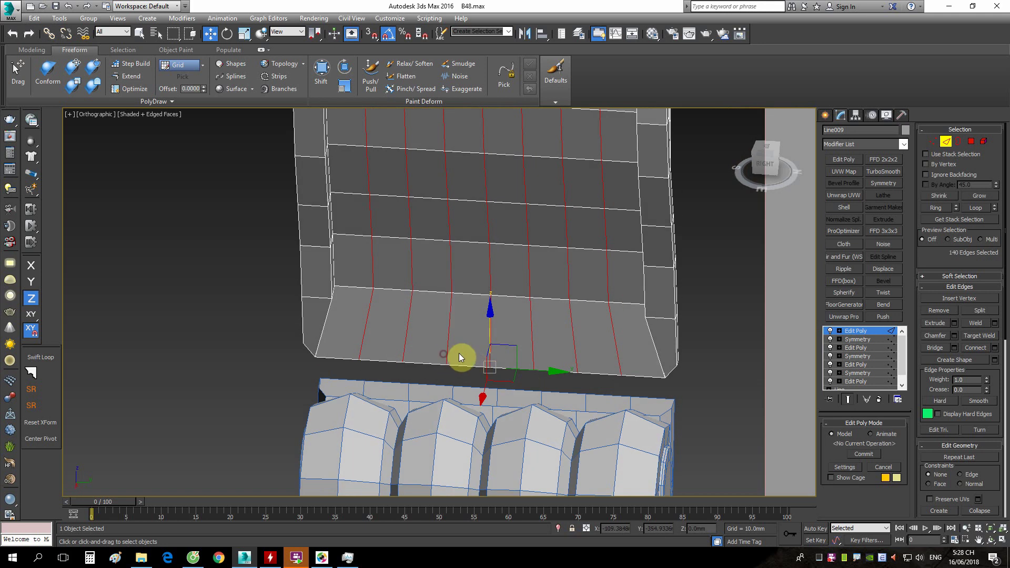
scroll(459, 358, down, 3)
mouse_move(459, 357)
alt+middle_down()
mouse_move(548, 373)
mouse_move(490, 354)
mouse_move(544, 358)
alt+middle_up()
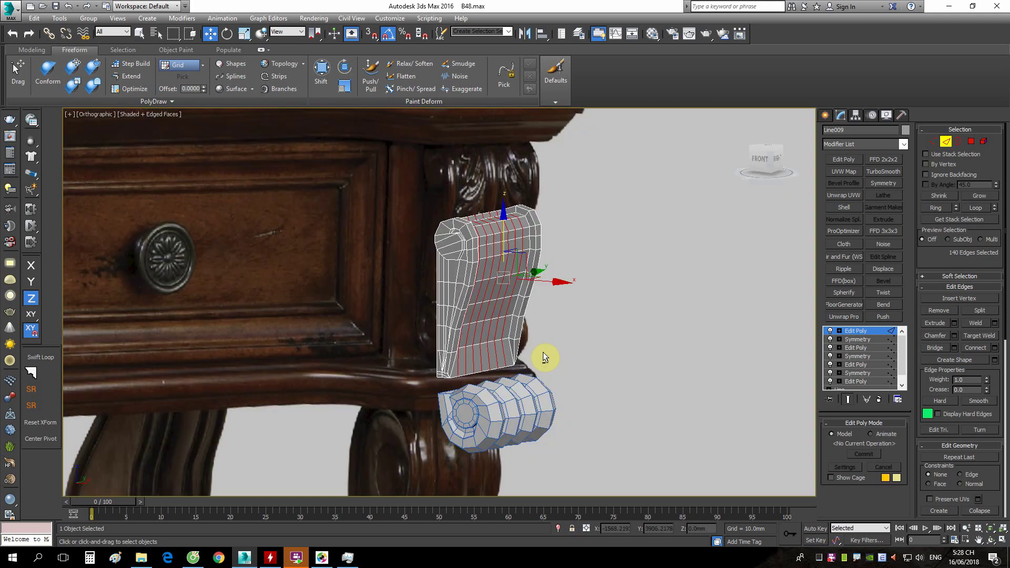
scroll(497, 395, up, 3)
scroll(496, 397, up, 2)
scroll(526, 368, up, 2)
Attach the ribbed roll cylinder to the bracket body.
key(2)
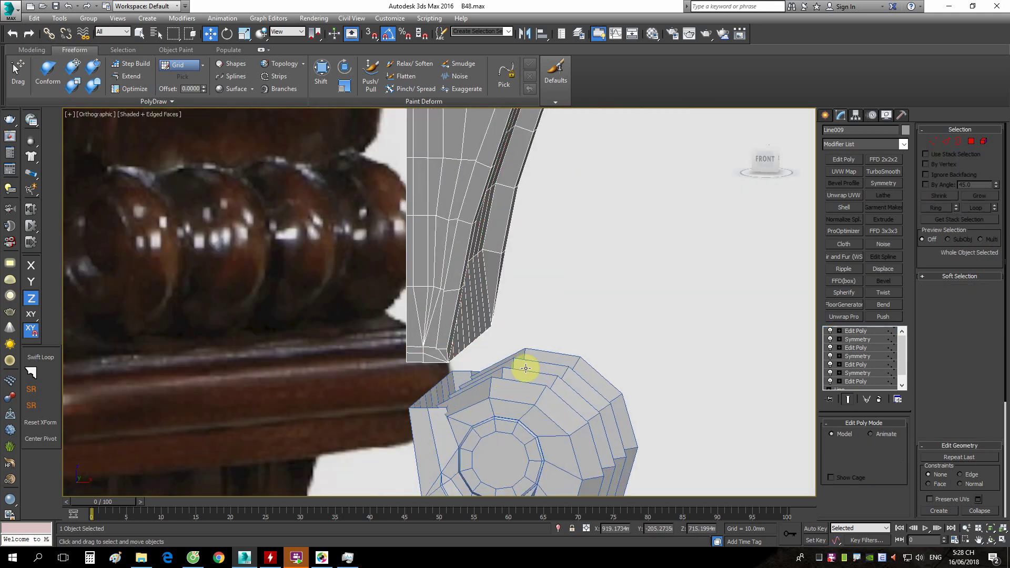
right_click(525, 368)
click(516, 236)
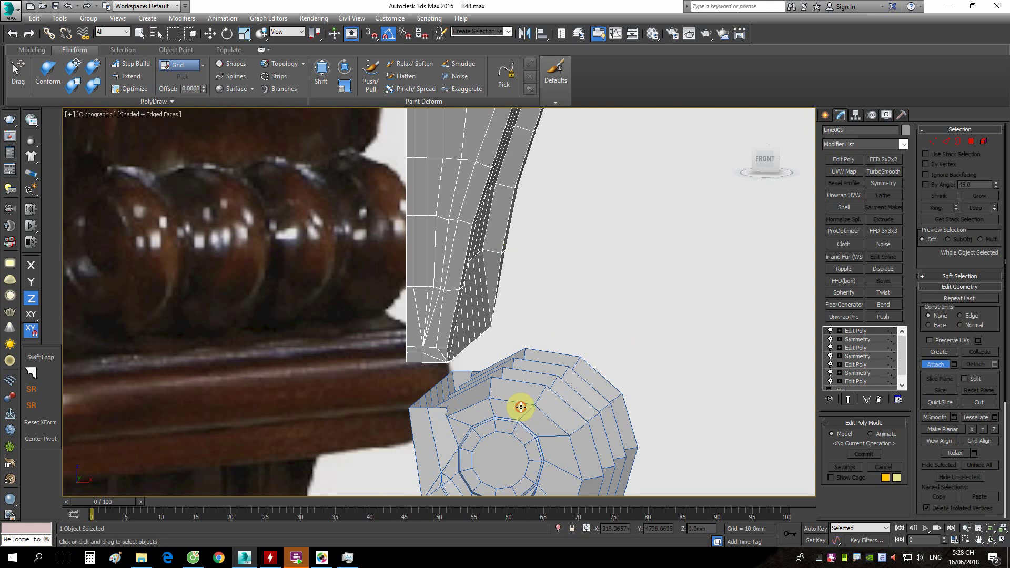
click(520, 407)
scroll(576, 357, down, 3)
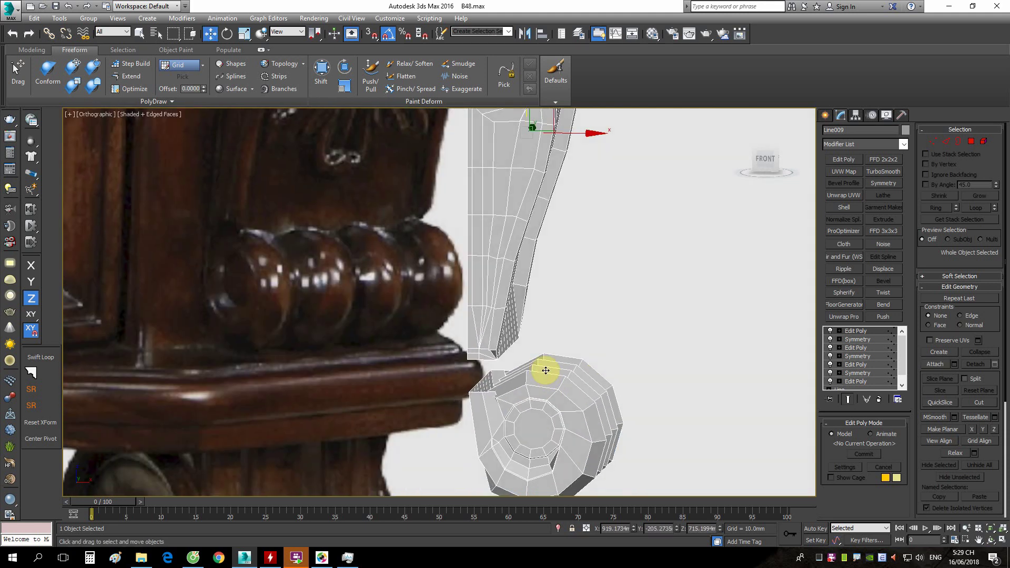
scroll(483, 378, up, 2)
Bridge the open borders between the bracket body and the roll.
key(3)
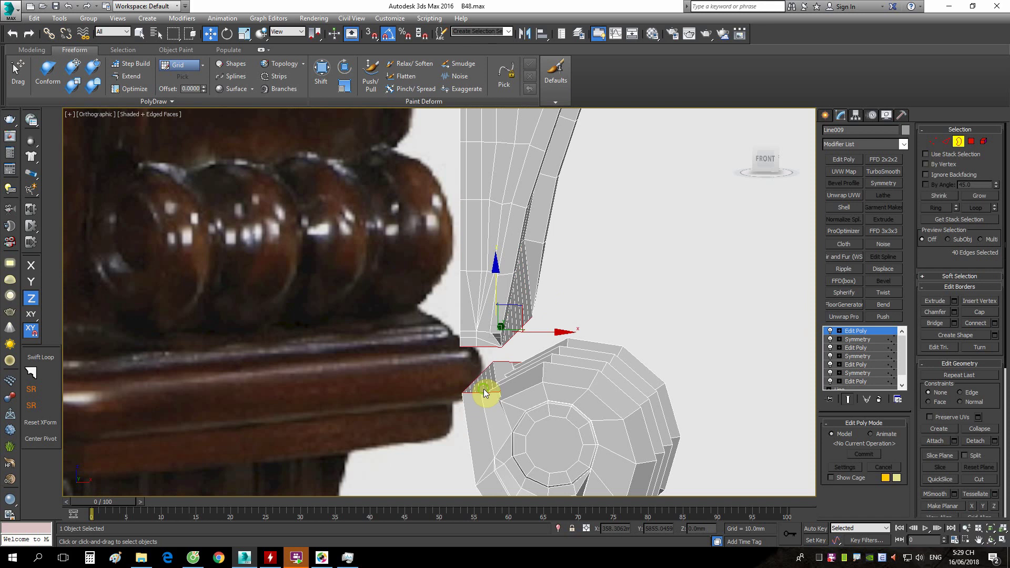
alt+middle_drag(484, 392, 507, 392)
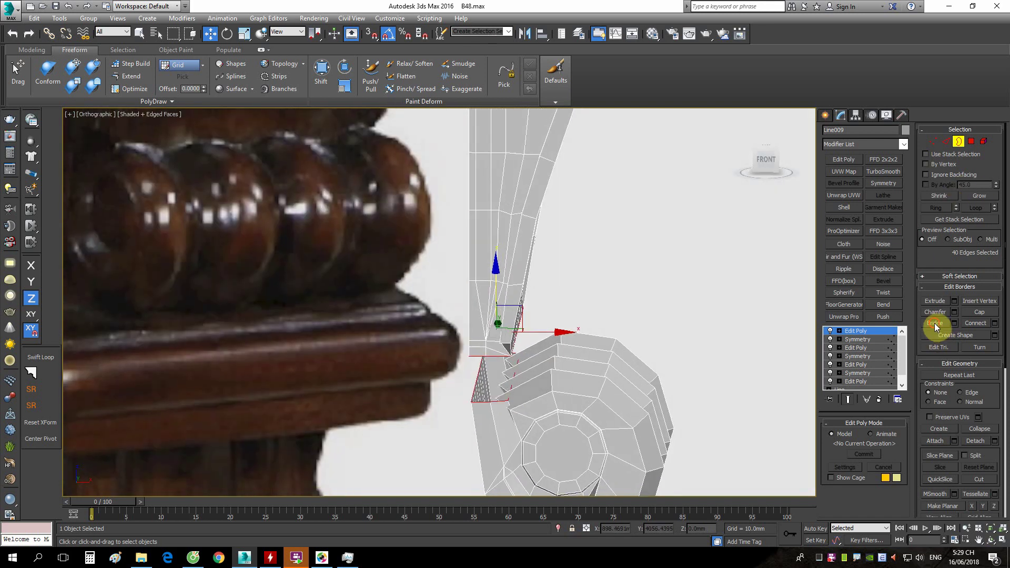
click(934, 323)
alt+middle_drag(617, 336, 668, 349)
Add a TurboSmooth modifier and view the rounded bracket without edged faces.
key(2)
scroll(567, 361, up, 3)
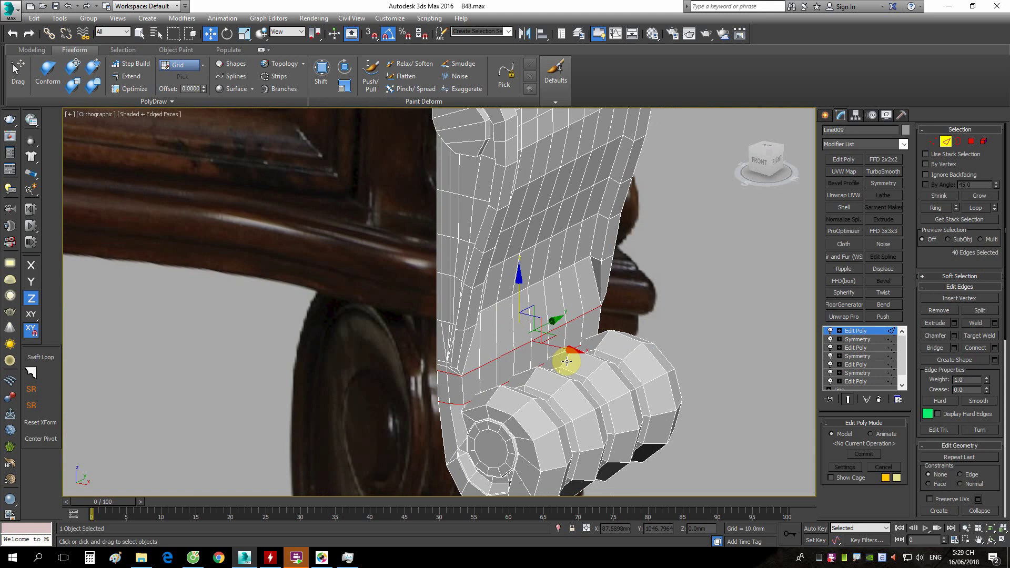
key(2)
click(888, 173)
mouse_move(624, 282)
alt+middle_down()
mouse_move(585, 323)
mouse_move(608, 343)
mouse_move(548, 342)
mouse_move(609, 354)
mouse_move(553, 350)
alt+middle_up()
key(F4)
scroll(555, 353, up, 3)
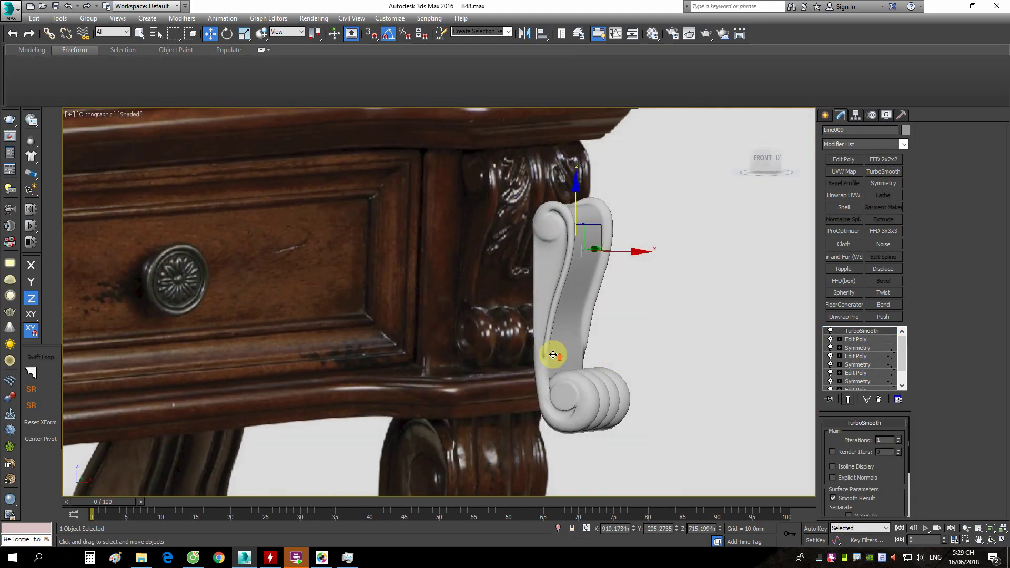
Turn off smoothing and raise the selected lower scroll vertices slightly at vertex level.
scroll(525, 360, up, 5)
scroll(541, 316, down, 5)
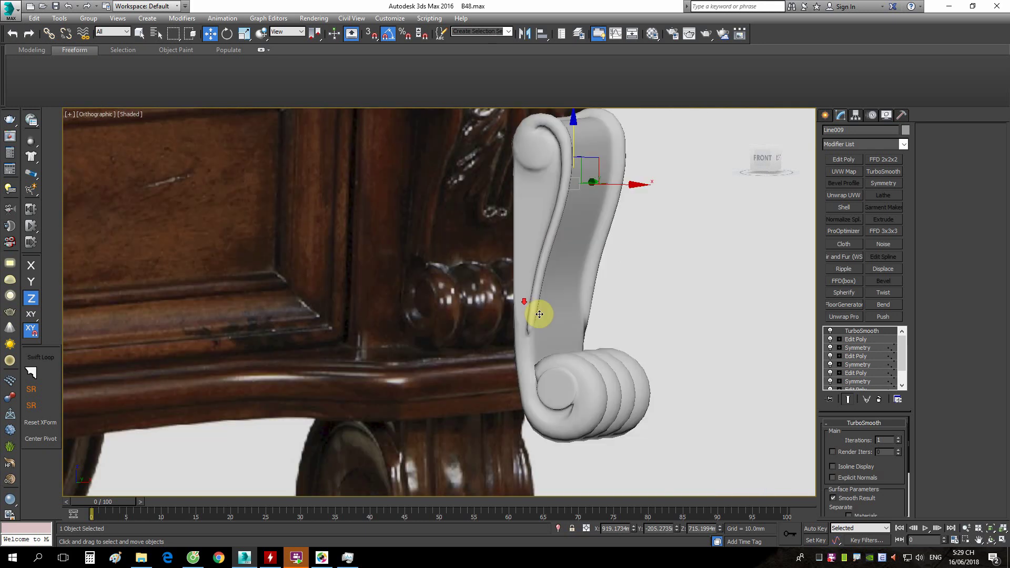
scroll(559, 323, down, 2)
mouse_move(679, 217)
alt+middle_down()
mouse_move(565, 237)
mouse_move(579, 226)
mouse_move(647, 223)
mouse_move(727, 199)
alt+middle_up()
key(f)
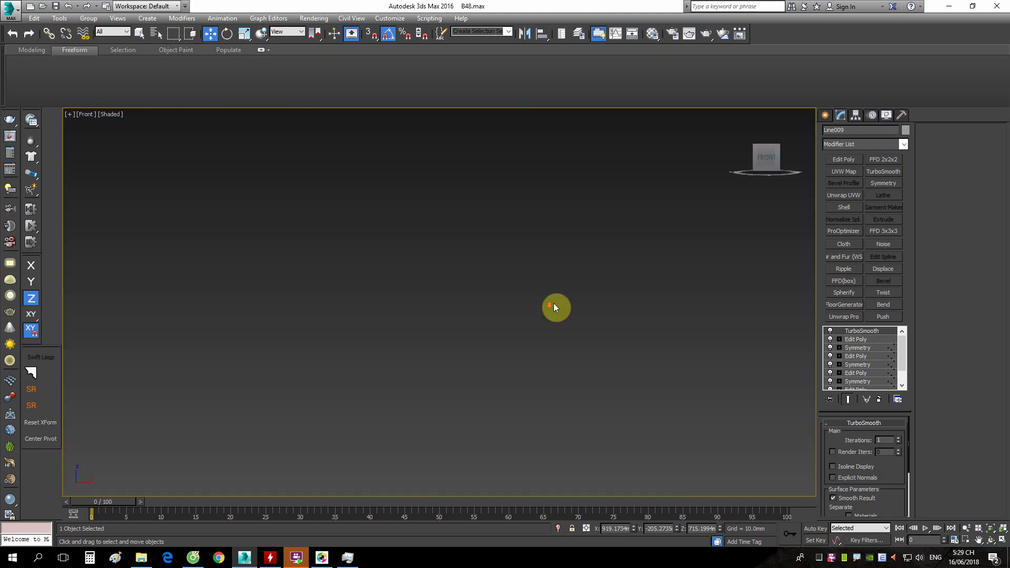
scroll(555, 306, down, 3)
scroll(512, 246, down, 2)
scroll(586, 372, up, 4)
scroll(619, 295, up, 4)
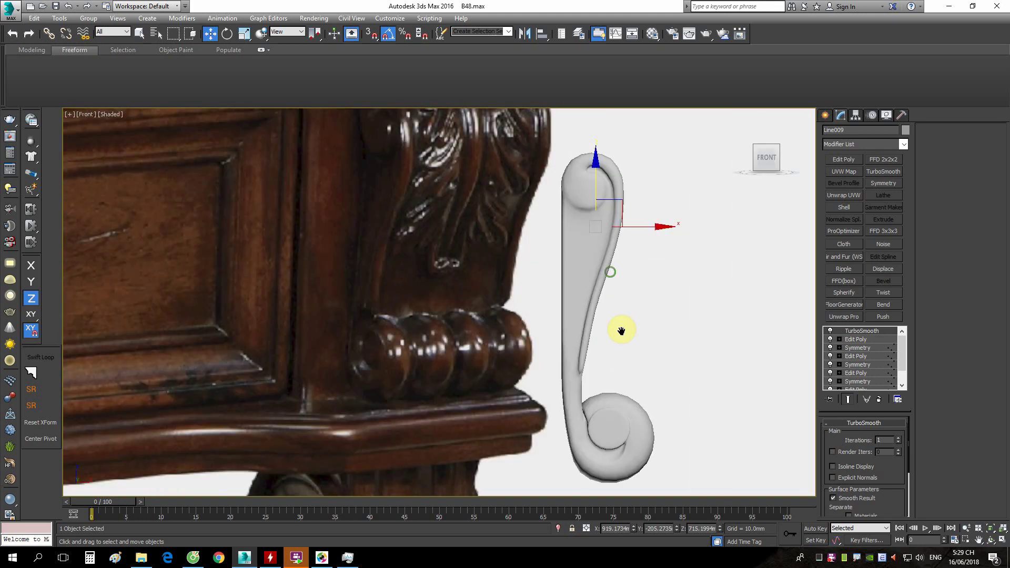
scroll(613, 368, up, 1)
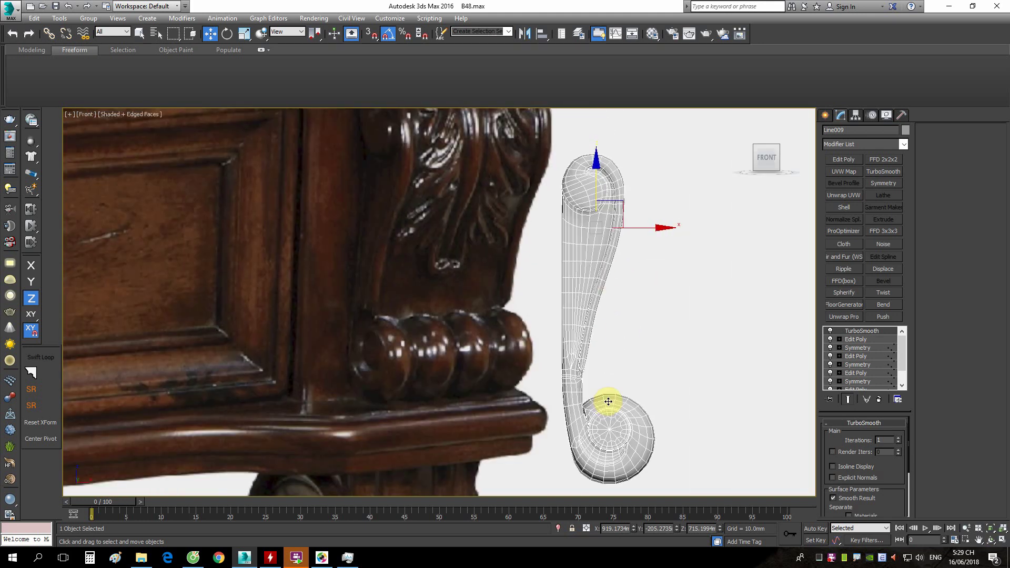
click(869, 399)
scroll(602, 263, up, 1)
scroll(620, 400, down, 1)
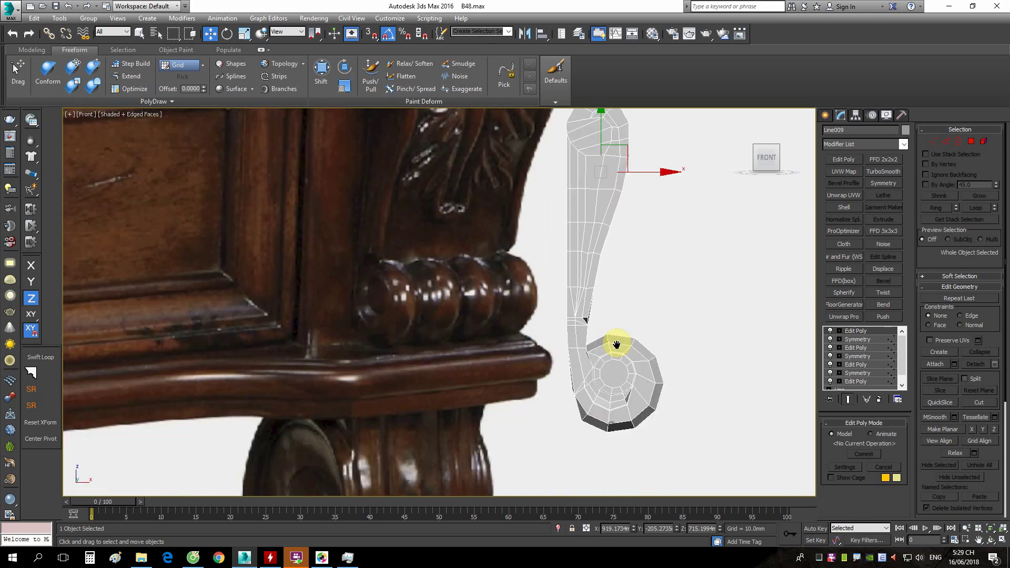
scroll(613, 343, up, 4)
key(1)
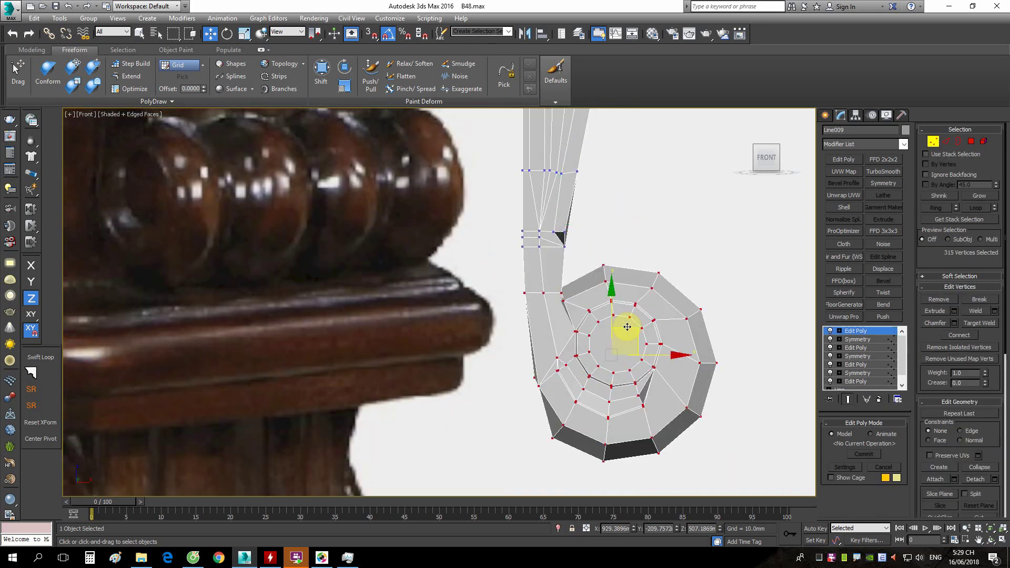
drag(612, 319, 606, 292)
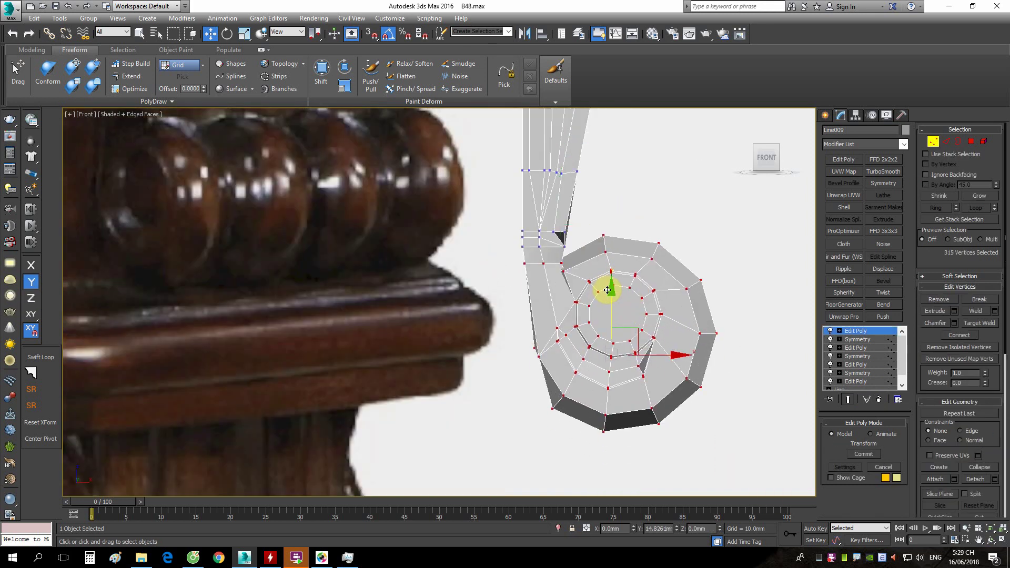
scroll(607, 290, down, 2)
scroll(610, 295, up, 2)
scroll(589, 263, up, 2)
Leave vertex level, add TurboSmooth to the bracket, and hide edged faces with F4.
key(1)
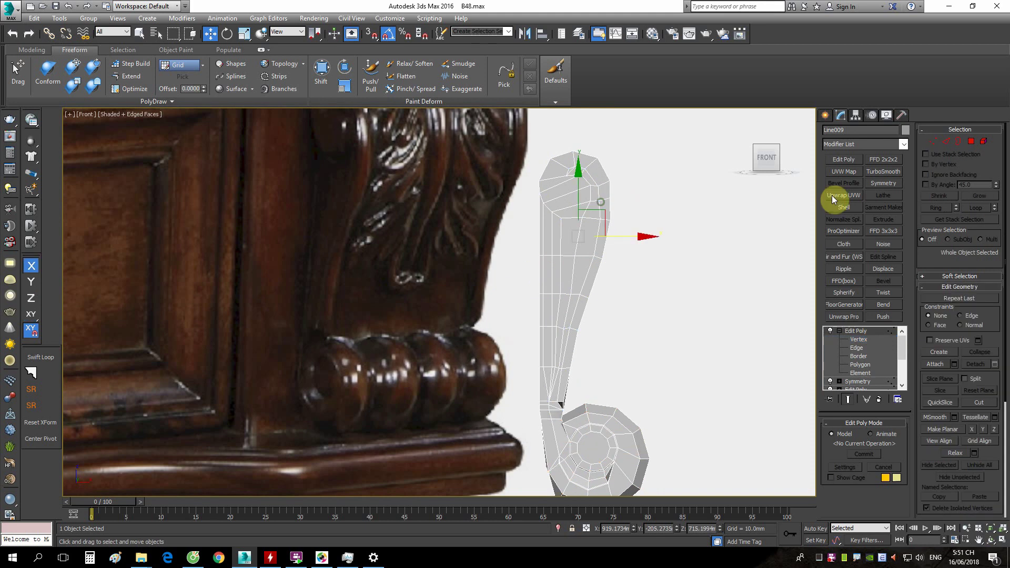
click(885, 172)
alt+middle_drag(638, 218, 619, 181)
key(F4)
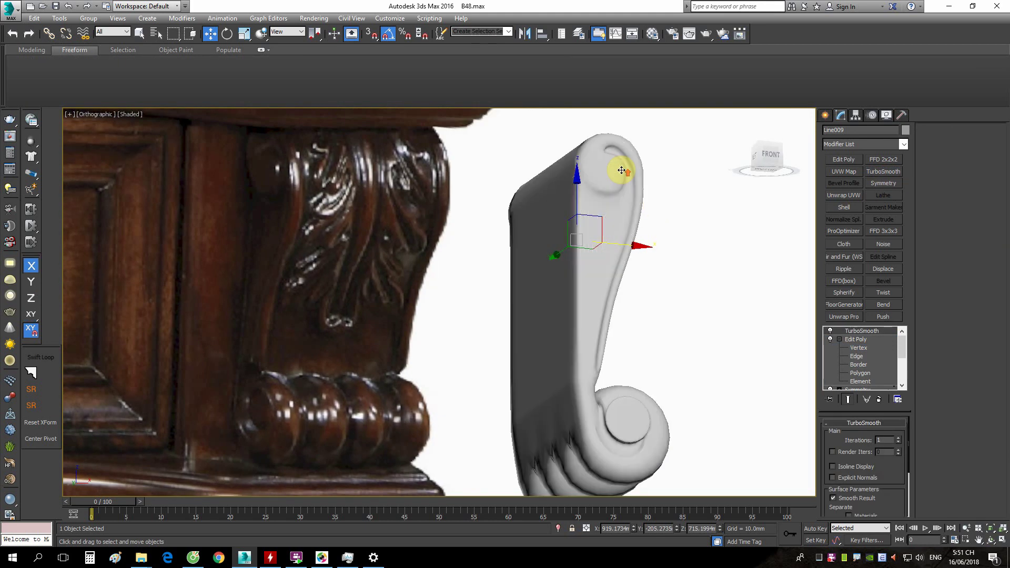
scroll(623, 170, up, 3)
scroll(623, 170, down, 2)
scroll(619, 200, up, 3)
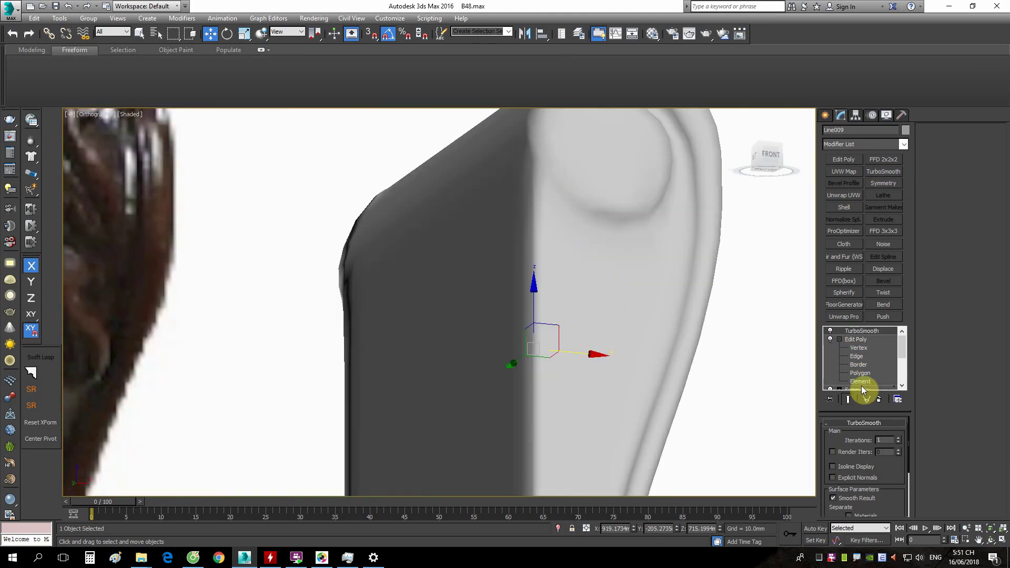
Delete TurboSmooth, show edged faces, and select the groove edge loop in Edge mode.
click(879, 400)
middle_drag(652, 228, 660, 275)
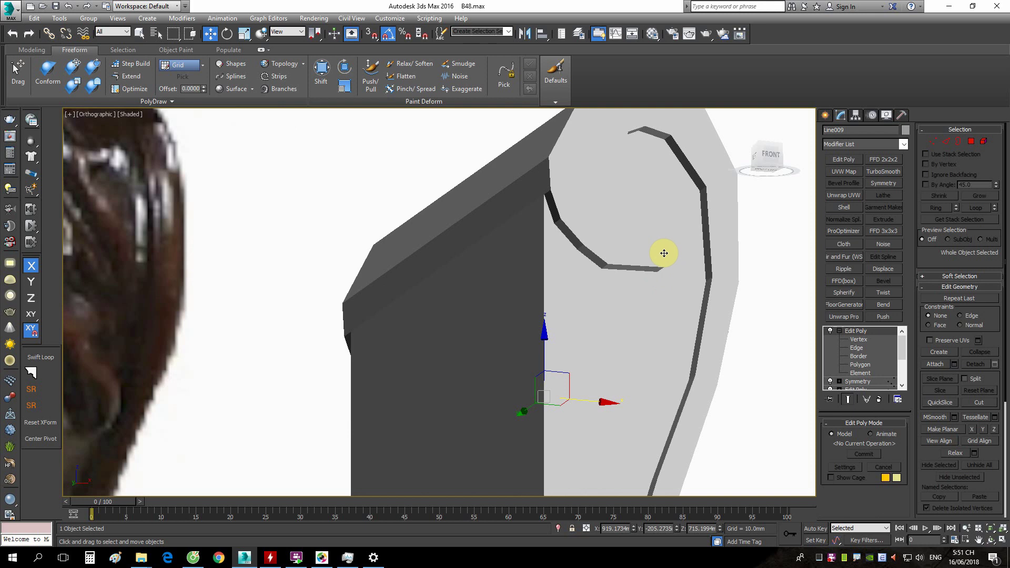
key(F4)
scroll(692, 203, up, 2)
scroll(712, 208, up, 2)
key(2)
double_click(712, 209)
Isolate the bracket and orbit around it to inspect the selected groove loops.
scroll(704, 213, down, 4)
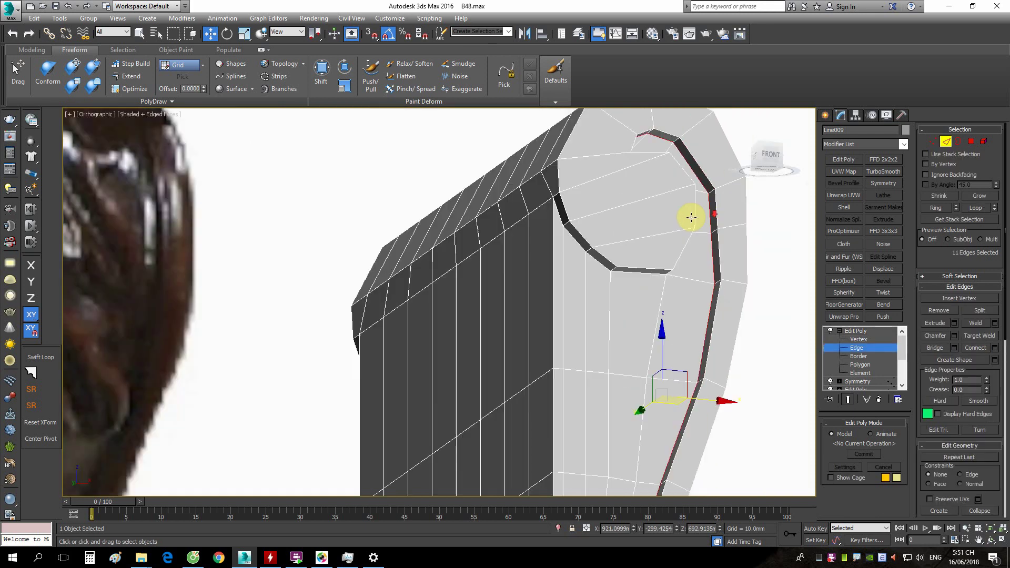
alt+middle_drag(635, 281, 604, 275)
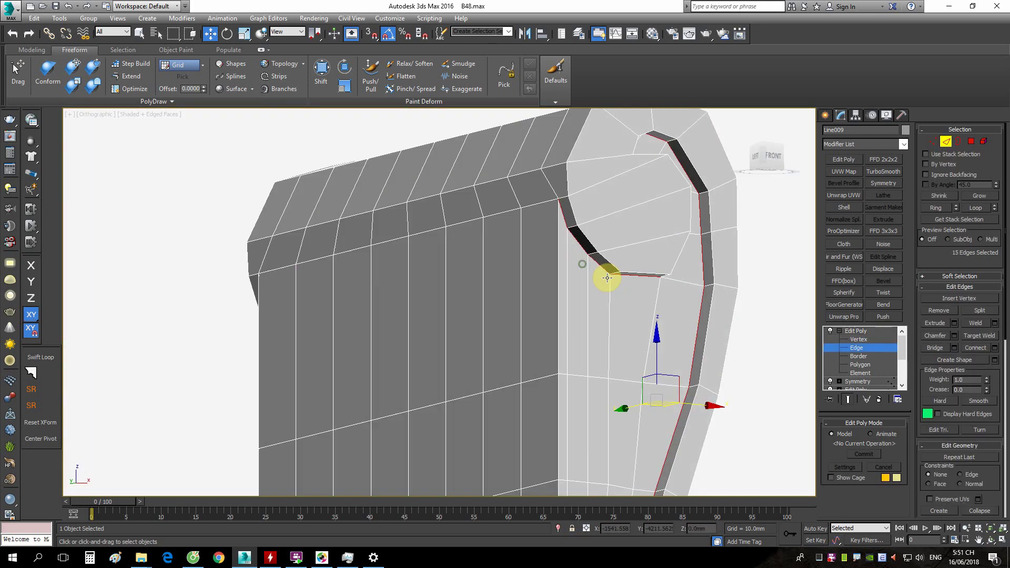
scroll(587, 275, up, 3)
scroll(668, 258, up, 2)
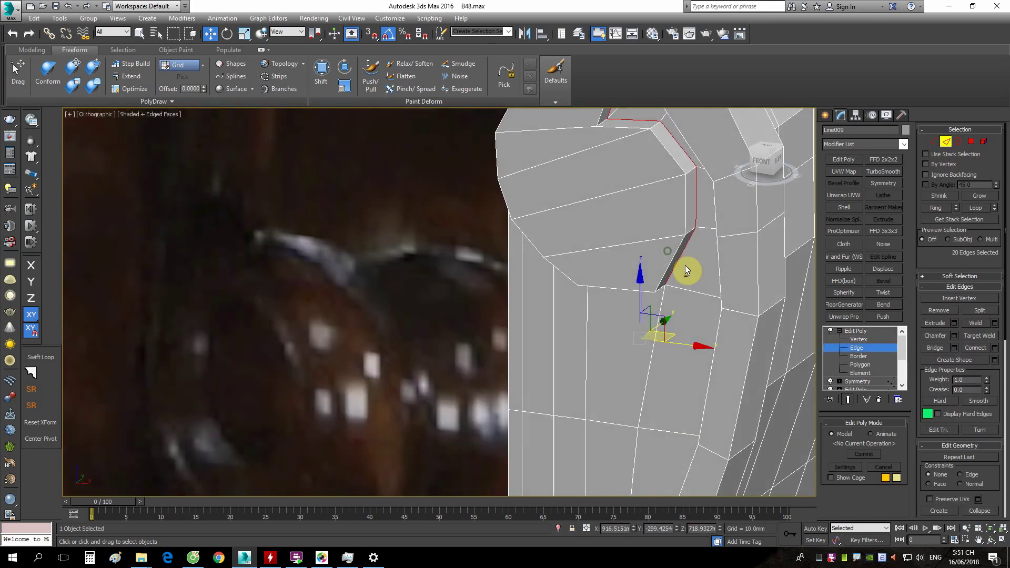
mouse_move(668, 258)
alt+middle_down()
mouse_move(705, 228)
mouse_move(699, 219)
mouse_move(661, 338)
alt+middle_up()
scroll(597, 331, up, 3)
scroll(597, 332, down, 3)
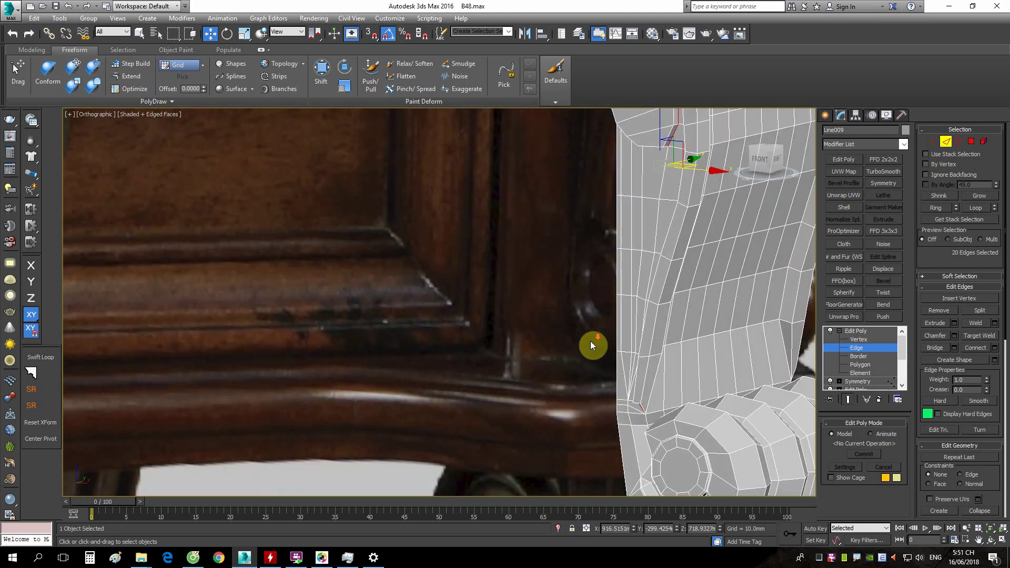
scroll(593, 345, down, 2)
click(558, 528)
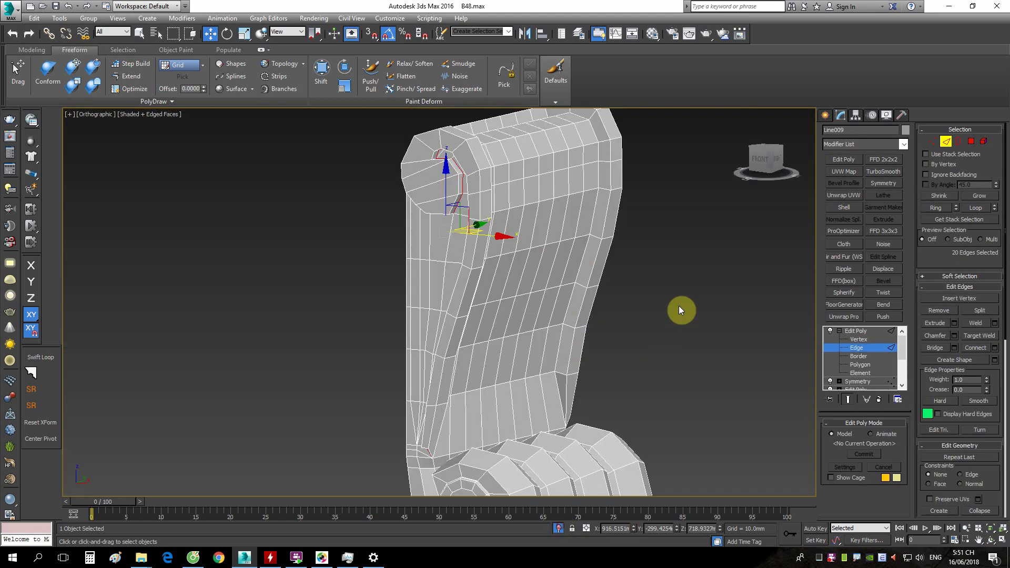
alt+middle_drag(678, 309, 541, 300)
scroll(540, 229, up, 5)
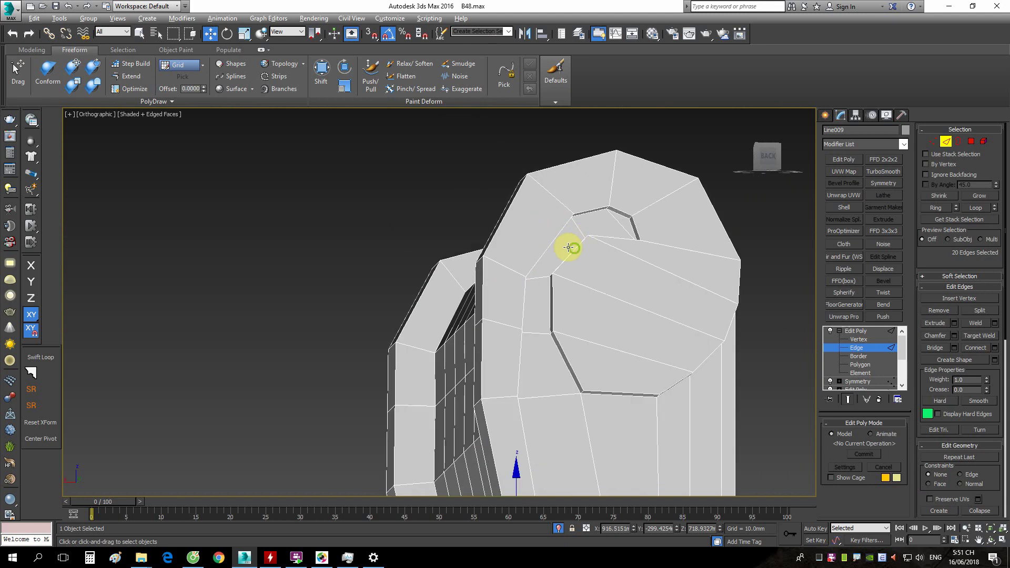
alt+middle_drag(568, 247, 366, 146)
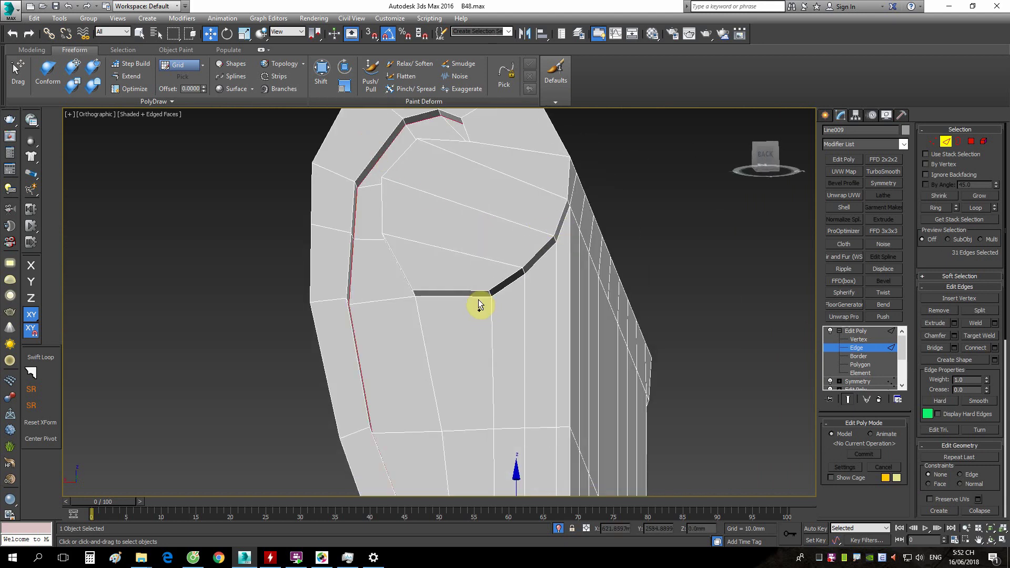
mouse_move(597, 281)
alt+middle_down()
mouse_move(620, 305)
mouse_move(563, 317)
mouse_move(511, 299)
mouse_move(533, 271)
mouse_move(378, 198)
mouse_move(570, 252)
mouse_move(597, 316)
mouse_move(535, 338)
alt+middle_up()
scroll(623, 308, up, 3)
scroll(617, 306, down, 3)
scroll(570, 252, down, 3)
scroll(542, 379, up, 5)
scroll(605, 368, down, 1)
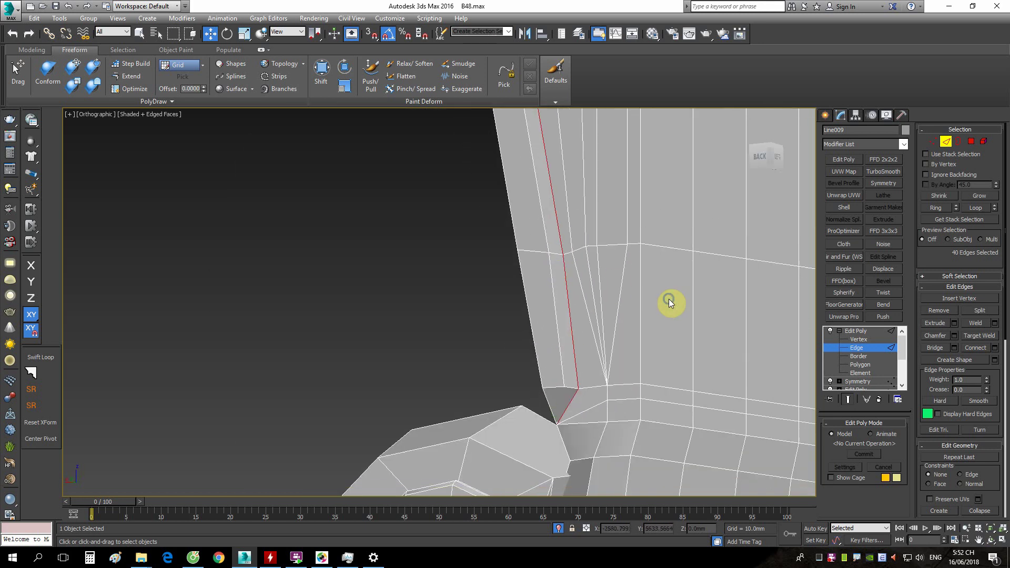
Chamfer the selected groove edges by 0.6026 mm with one segment.
right_click(667, 297)
click(559, 359)
scroll(568, 373, up, 2)
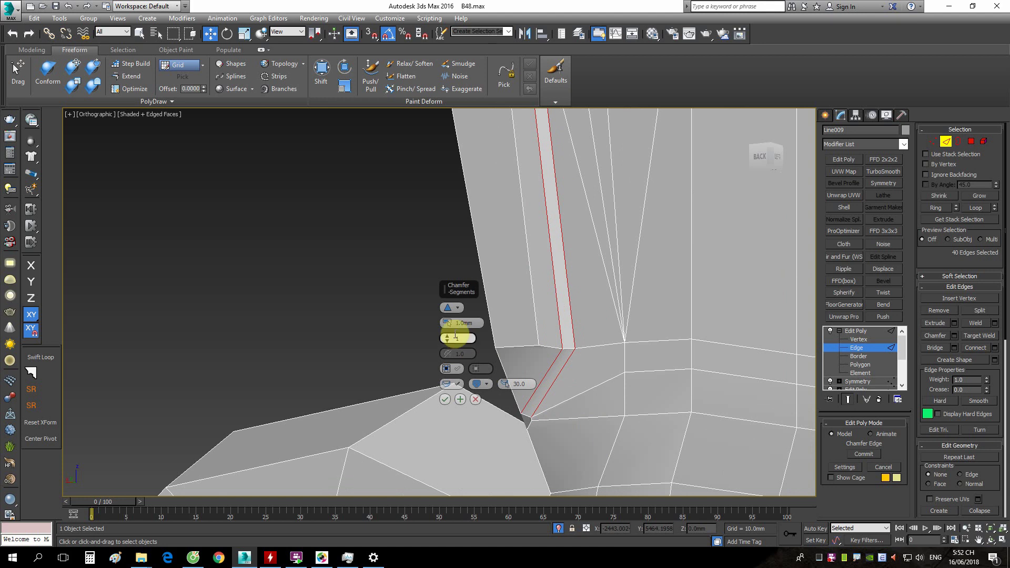
drag(449, 321, 453, 325)
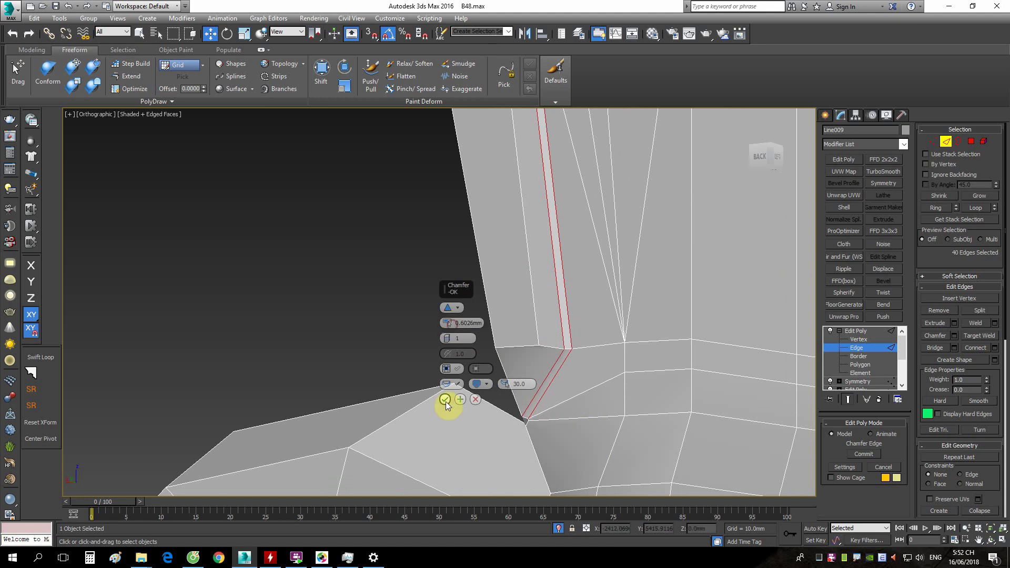
click(445, 400)
scroll(615, 329, down, 5)
mouse_move(615, 329)
alt+middle_down()
mouse_move(593, 275)
mouse_move(711, 294)
alt+middle_up()
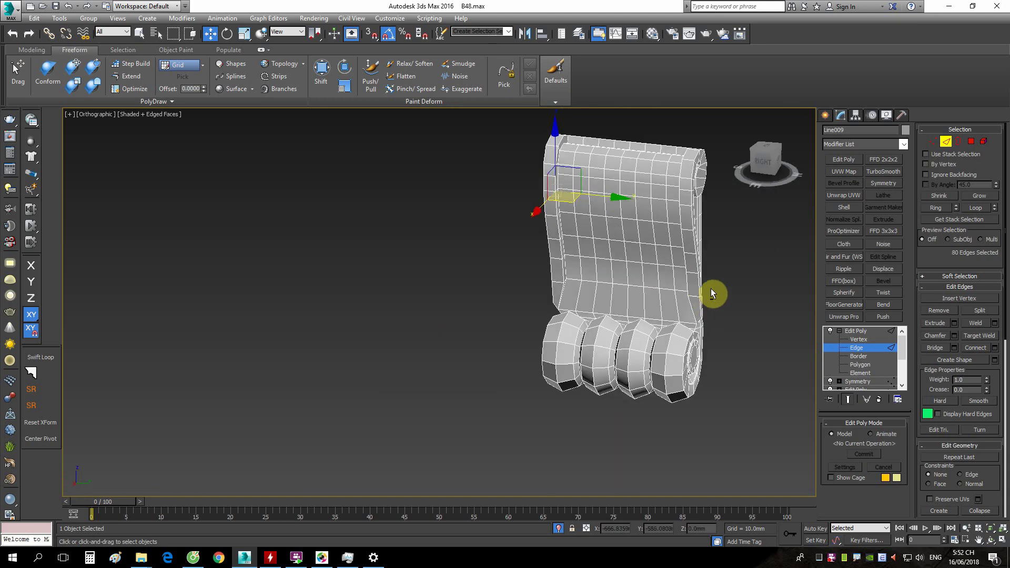
Exit Edge level and add TurboSmooth to the chamfered bracket with edged faces hidden.
key(2)
alt+middle_drag(573, 194, 613, 188)
scroll(532, 198, up, 4)
alt+middle_drag(532, 198, 809, 184)
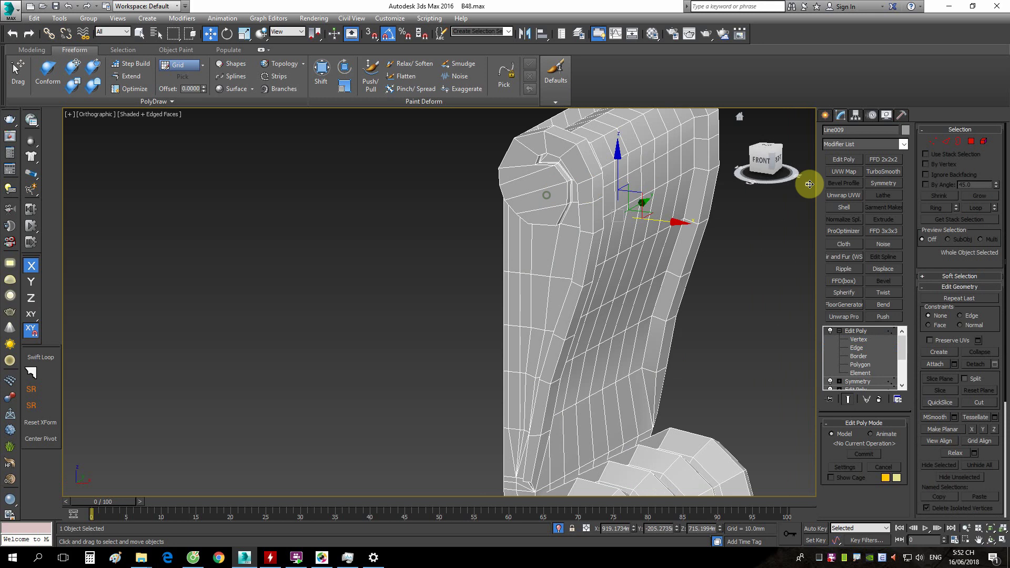
click(876, 173)
key(F4)
alt+middle_drag(673, 200, 684, 203)
scroll(679, 201, down, 3)
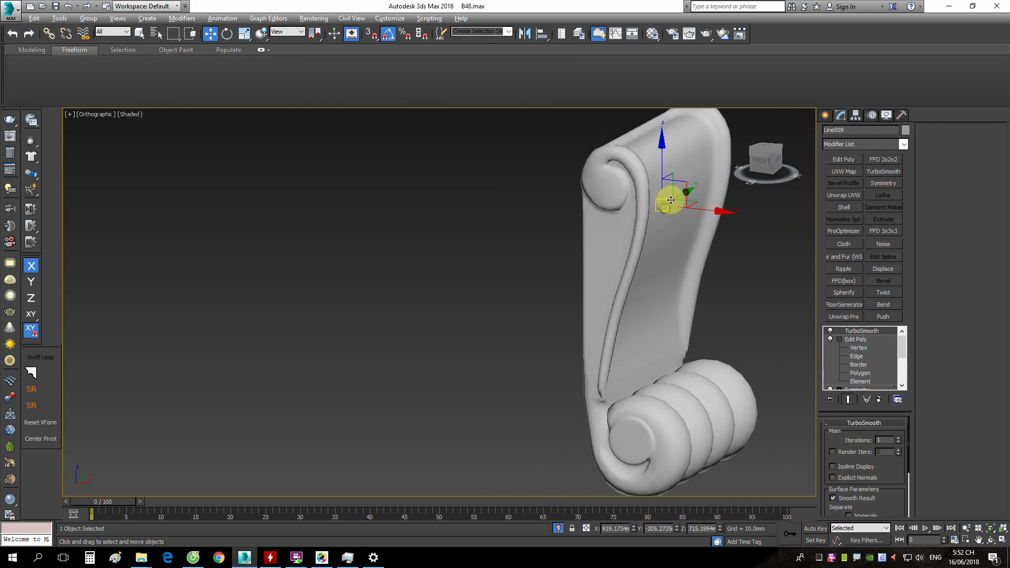
scroll(635, 161, up, 5)
Raise TurboSmooth iterations to 2, then turn Show End Result off to see the cage.
click(897, 437)
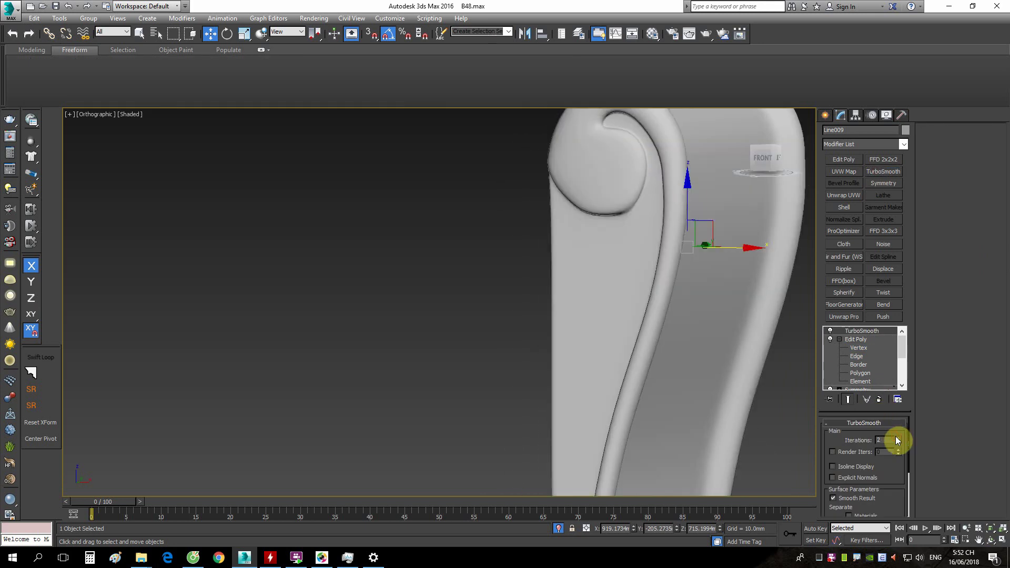
scroll(689, 289, down, 3)
mouse_move(690, 289)
alt+middle_down()
mouse_move(742, 282)
mouse_move(585, 280)
mouse_move(699, 282)
alt+middle_up()
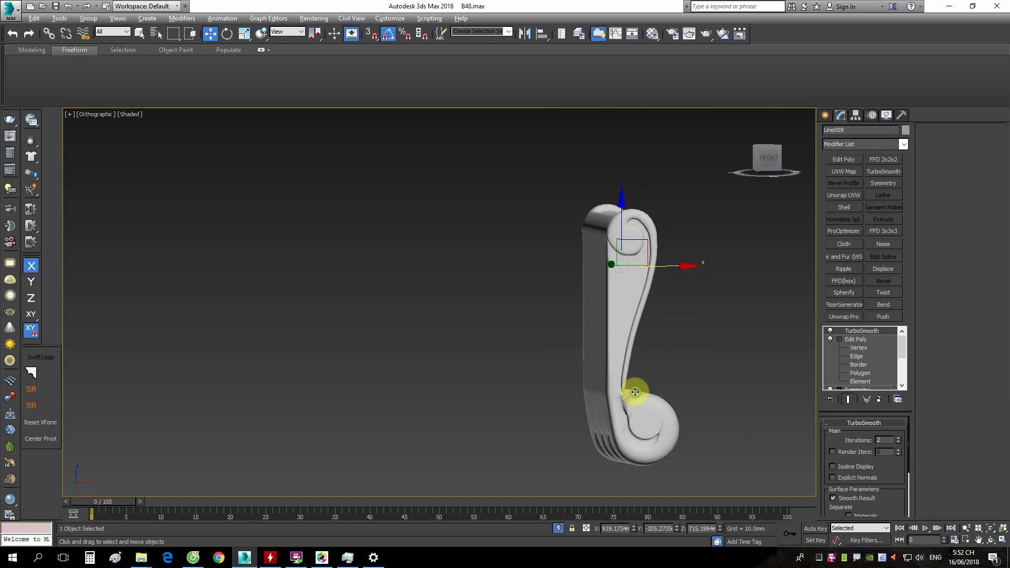
scroll(634, 391, up, 4)
key(F4)
scroll(625, 362, up, 2)
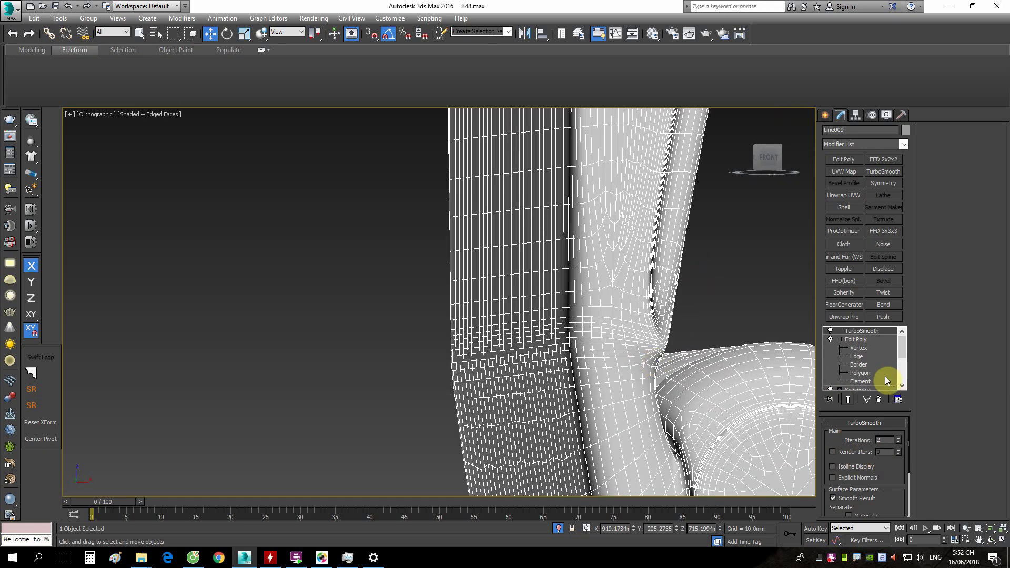
click(877, 400)
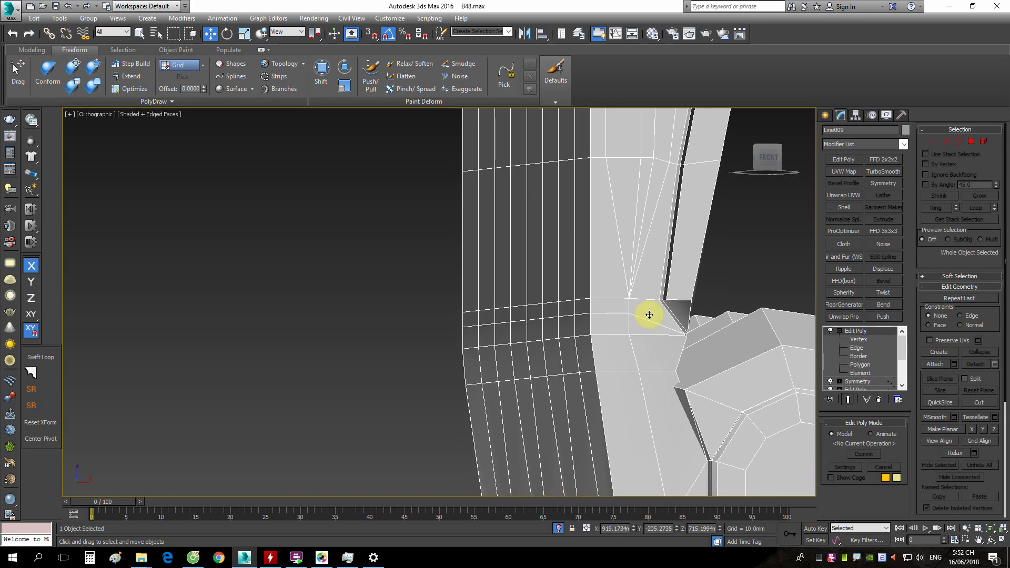
At vertex level, merge the selected joint vertices into one.
scroll(657, 318, down, 2)
scroll(665, 324, up, 1)
scroll(657, 332, up, 2)
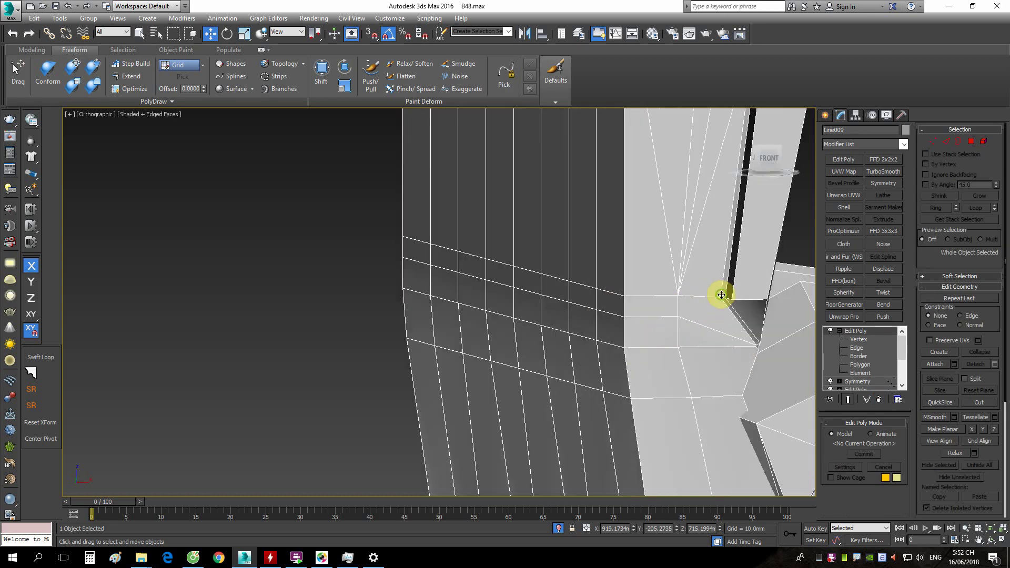
key(1)
scroll(762, 333, up, 5)
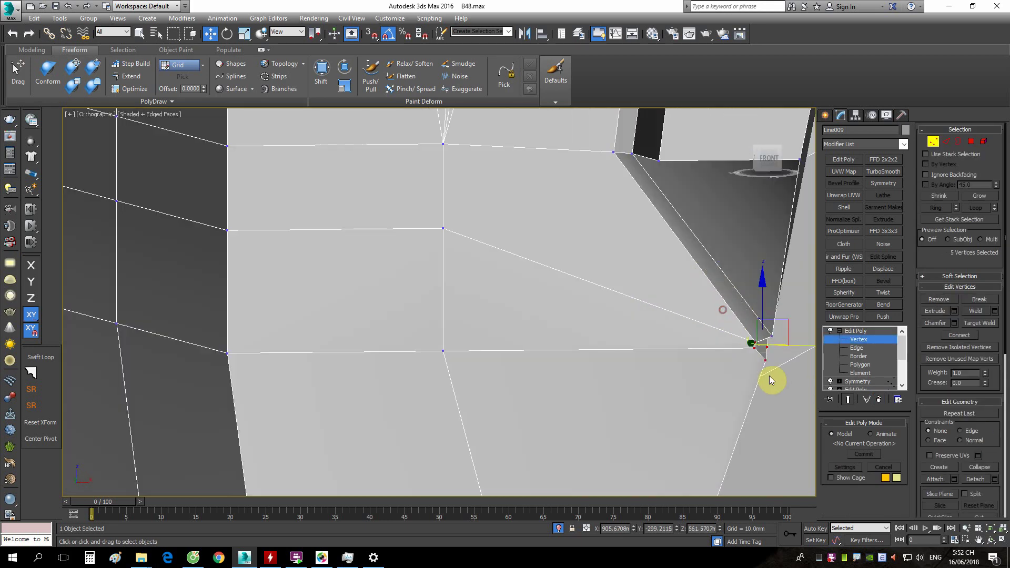
mouse_move(769, 376)
alt+middle_down()
mouse_move(711, 352)
mouse_move(695, 333)
mouse_move(657, 337)
mouse_move(668, 310)
mouse_move(600, 309)
mouse_move(661, 338)
mouse_move(628, 334)
alt+middle_up()
key(F3)
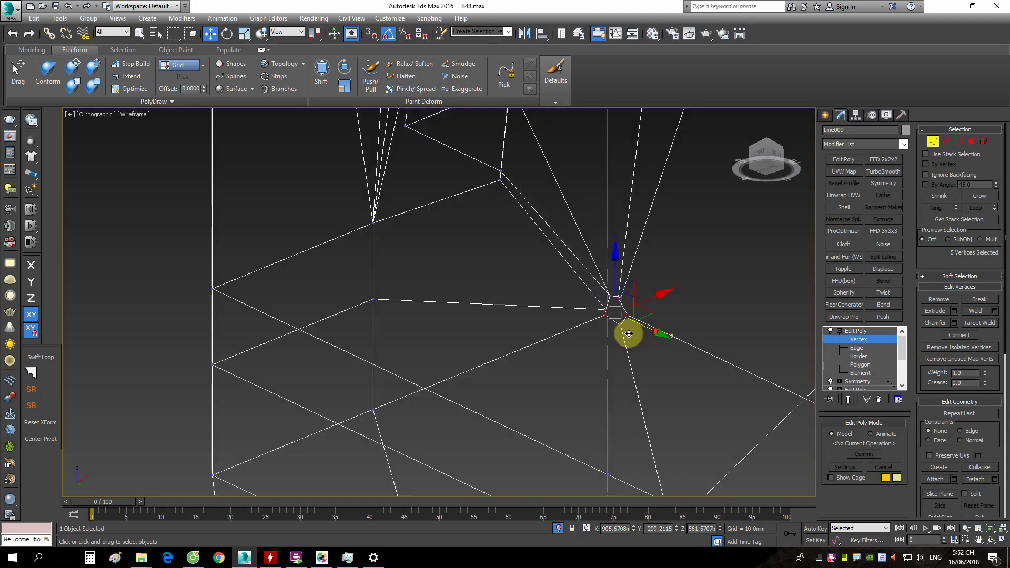
key(F3)
mouse_move(575, 274)
alt+middle_down()
mouse_move(652, 332)
mouse_move(598, 366)
mouse_move(721, 330)
alt+middle_up()
right_click(720, 330)
click(695, 216)
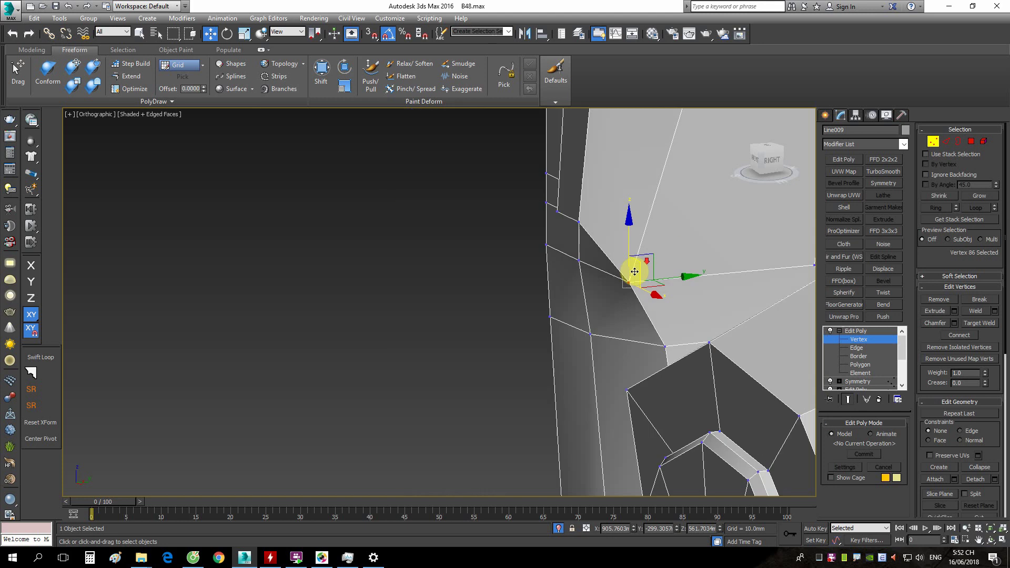
Preview the joint under a 2-iteration TurboSmooth, then return to the unsmoothed cage.
alt+middle_drag(636, 284, 620, 282)
scroll(621, 282, up, 5)
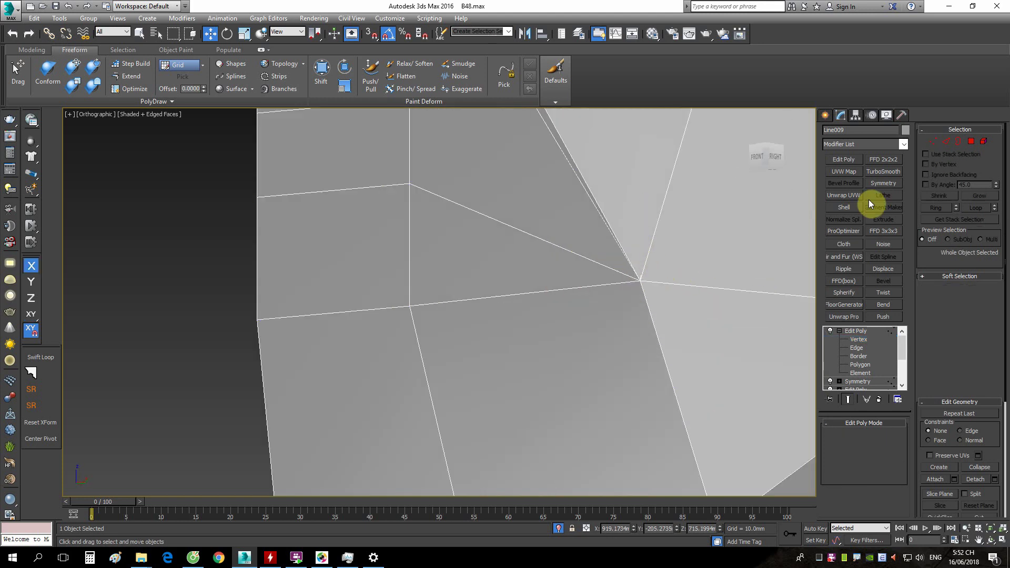
click(883, 171)
scroll(678, 293, down, 5)
key(F4)
mouse_move(667, 286)
alt+middle_down()
mouse_move(721, 315)
mouse_move(686, 353)
alt+middle_up()
scroll(686, 354, up, 5)
key(F4)
key(F4)
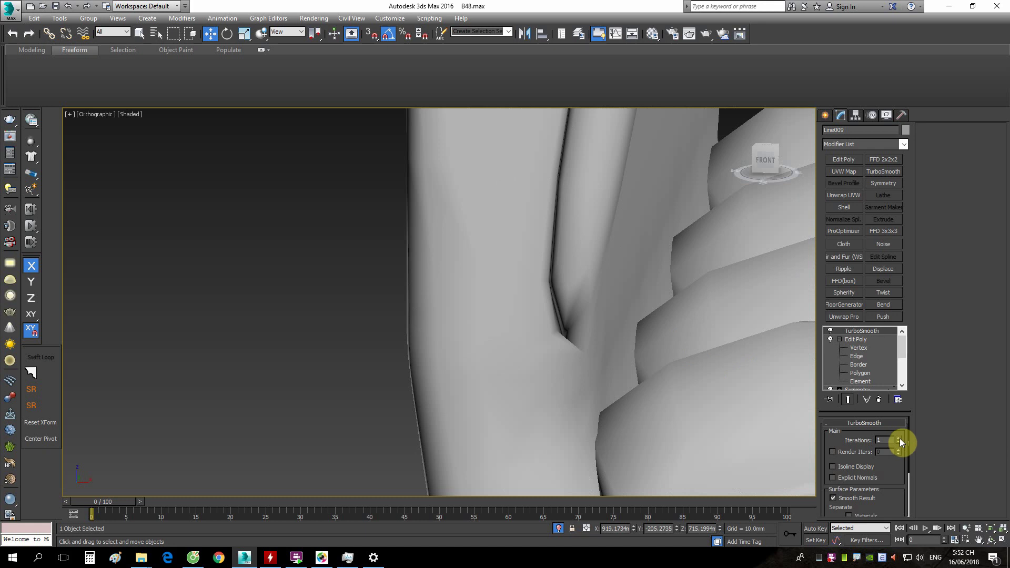
click(897, 438)
scroll(575, 354, down, 3)
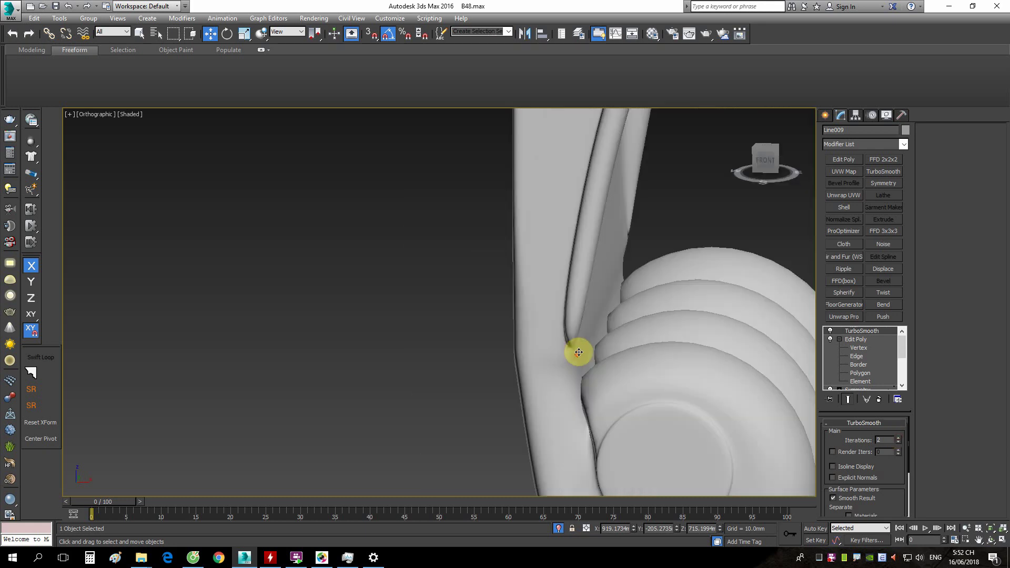
key(F4)
click(878, 399)
Pick a joint vertex, then add the folded-section vertices in Wireframe view.
click(858, 347)
click(605, 328)
mouse_move(673, 313)
alt+middle_down()
mouse_move(597, 339)
mouse_move(398, 288)
alt+middle_up()
alt+middle_drag(770, 344, 759, 373)
scroll(718, 240, up, 5)
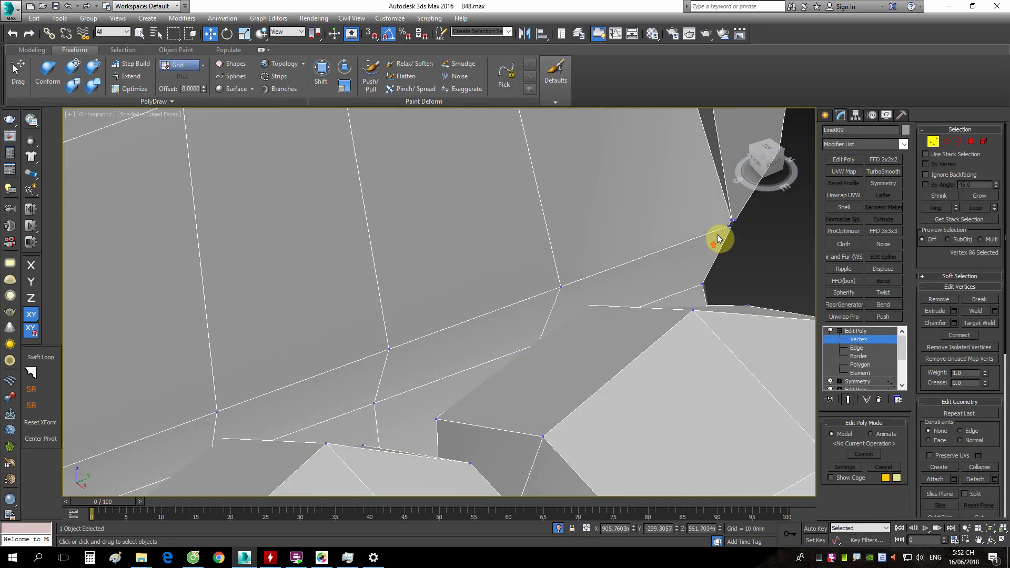
key(F3)
drag(757, 243, 759, 244)
key(F3)
Dismiss the context menu and reorient the view to face the triangular fold.
right_click(739, 158)
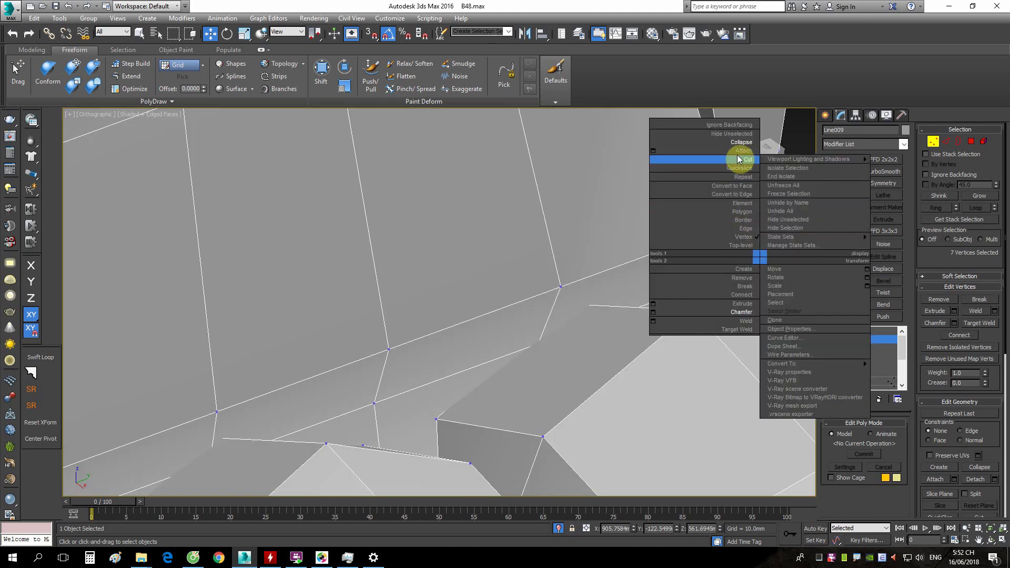
click(739, 155)
scroll(751, 284, down, 5)
alt+middle_drag(642, 300, 469, 304)
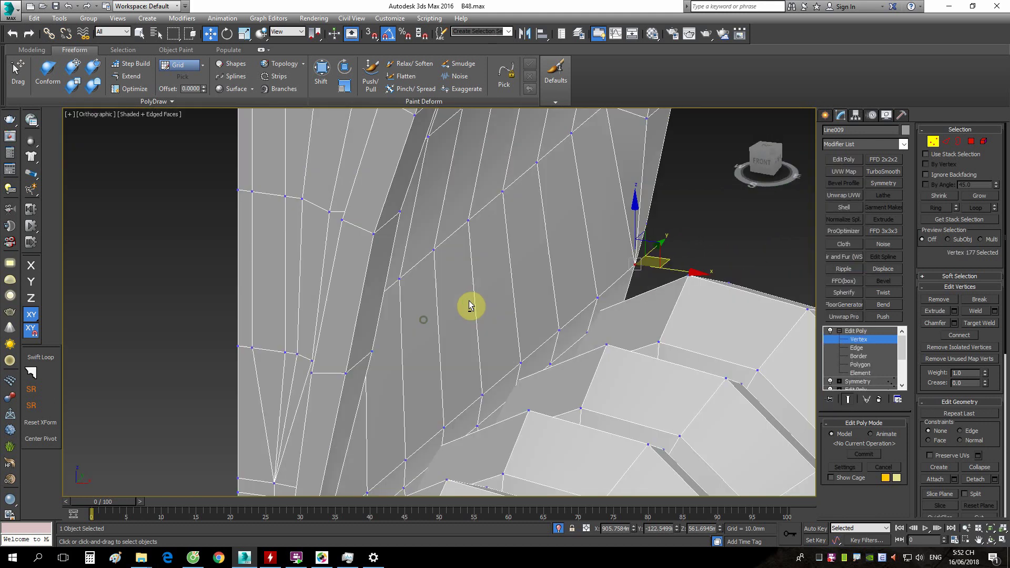
scroll(577, 311, down, 3)
scroll(604, 281, down, 2)
scroll(581, 220, up, 4)
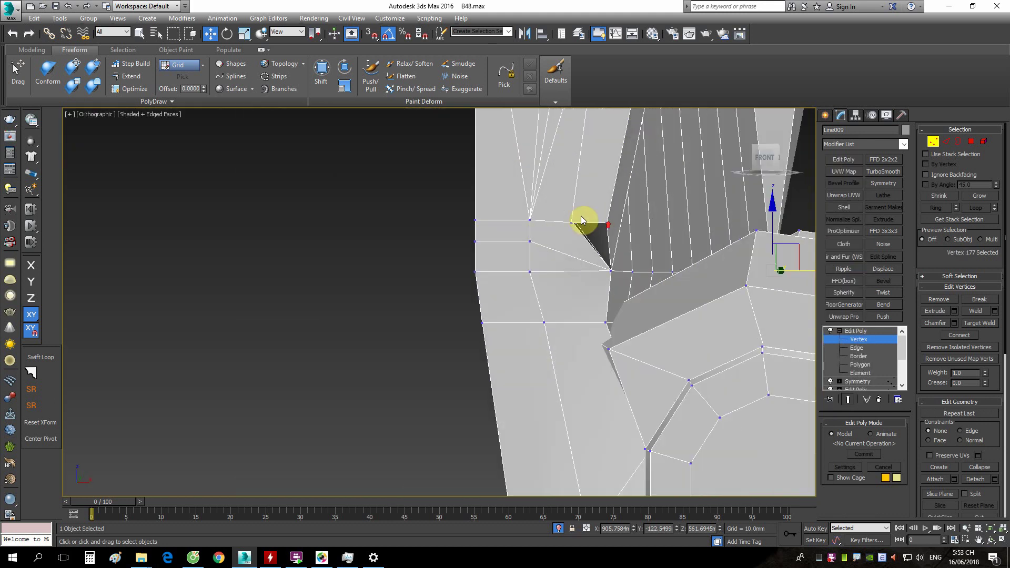
scroll(611, 254, up, 5)
scroll(593, 281, down, 4)
scroll(464, 243, up, 2)
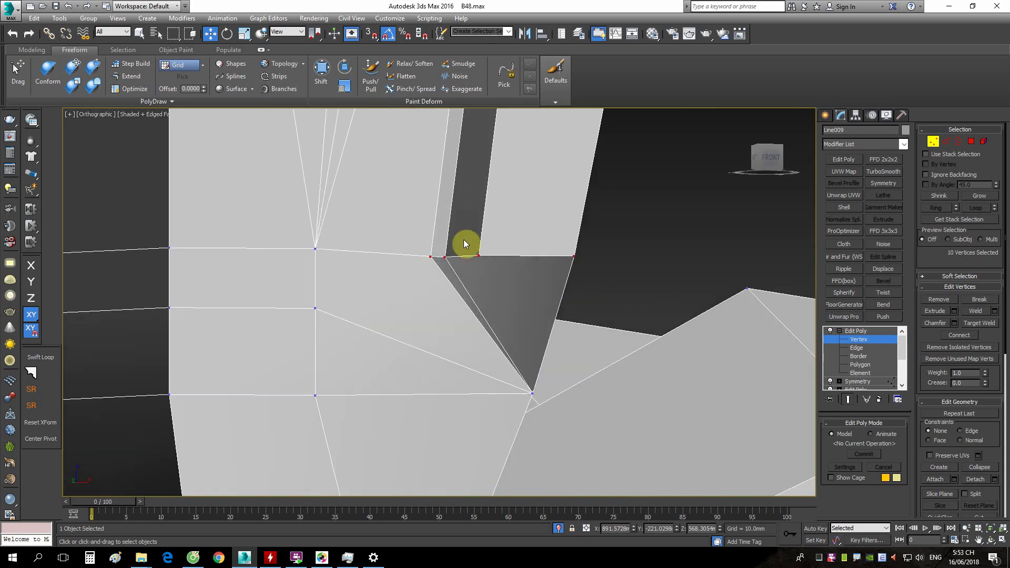
mouse_move(499, 285)
middle_down()
mouse_move(700, 271)
mouse_move(435, 322)
mouse_move(544, 314)
mouse_move(582, 275)
mouse_move(635, 290)
middle_up()
Select the edge loop across the ribs, then add TurboSmooth with edged faces hidden.
key(2)
double_click(610, 288)
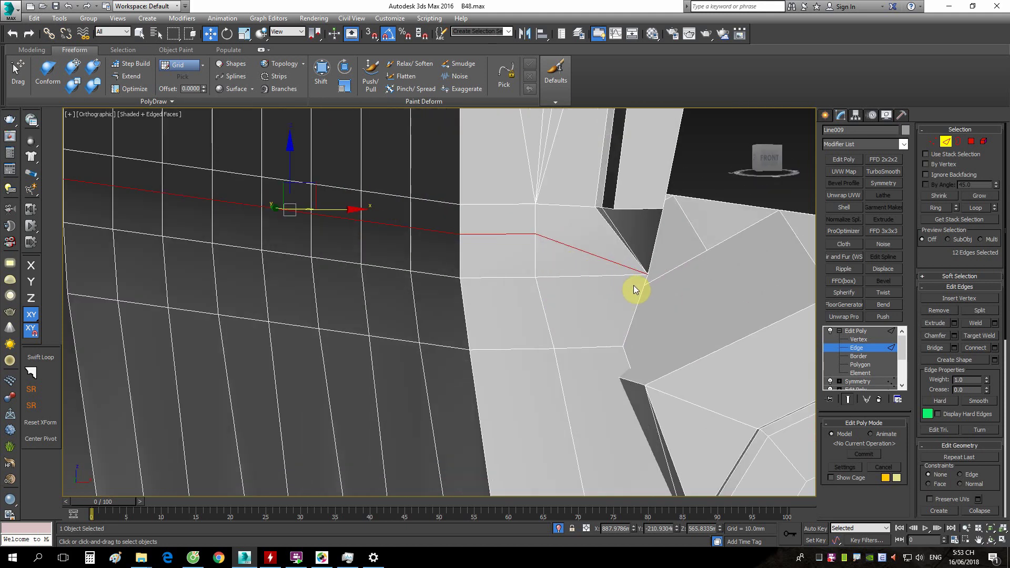
scroll(613, 275, down, 5)
scroll(613, 273, up, 3)
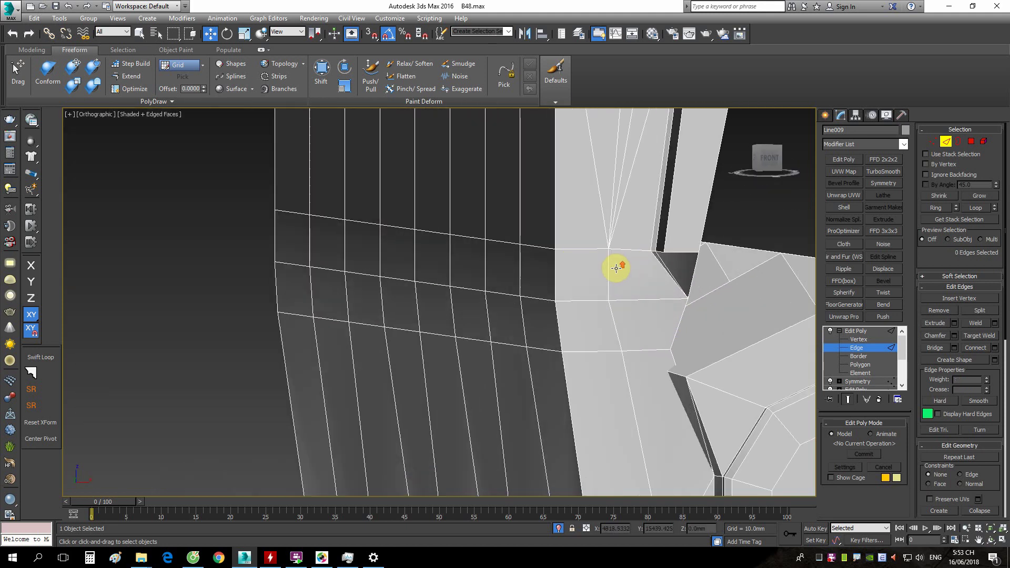
scroll(613, 274, up, 2)
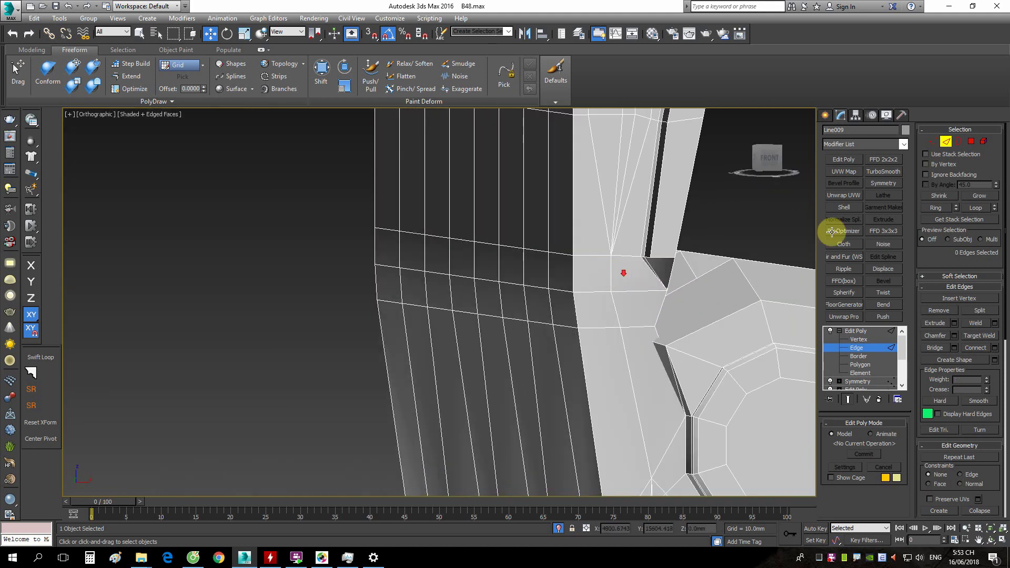
click(878, 171)
key(F4)
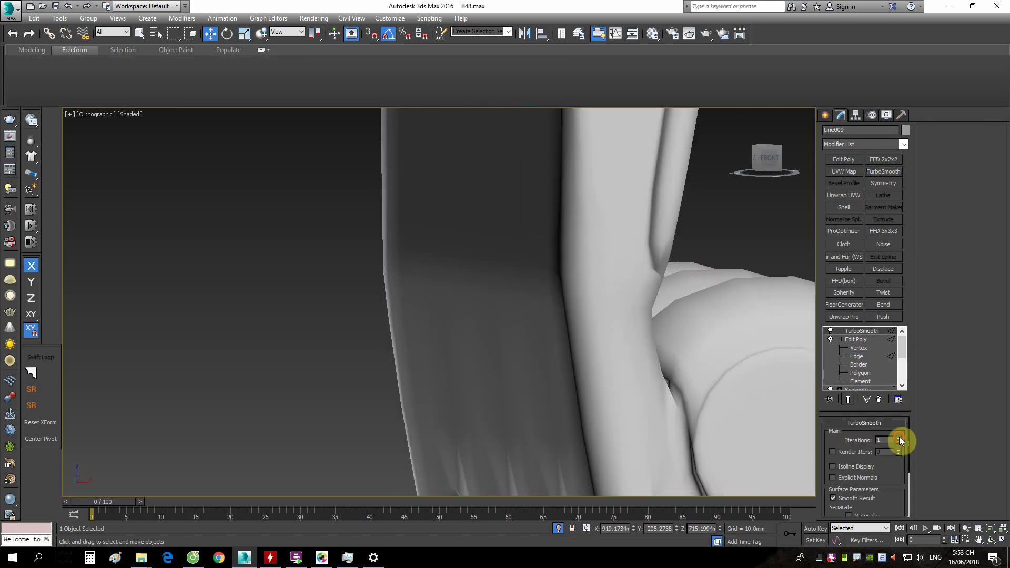
Raise the bracket's TurboSmooth iterations to 2 and bring the whole desk back into view.
click(898, 437)
scroll(688, 266, down, 3)
mouse_move(687, 266)
alt+middle_down()
mouse_move(661, 299)
mouse_move(638, 270)
mouse_move(680, 279)
mouse_move(694, 296)
alt+middle_up()
scroll(628, 293, up, 3)
scroll(628, 293, down, 4)
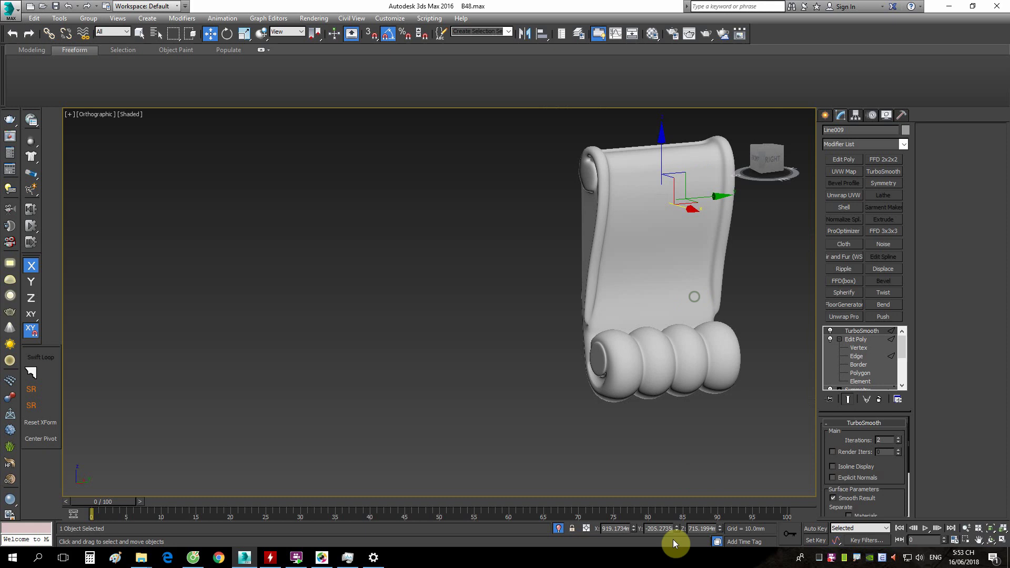
click(559, 529)
scroll(638, 323, down, 2)
mouse_move(638, 322)
alt+middle_down()
mouse_move(665, 305)
mouse_move(647, 323)
mouse_move(706, 322)
mouse_move(541, 295)
mouse_move(744, 386)
alt+middle_up()
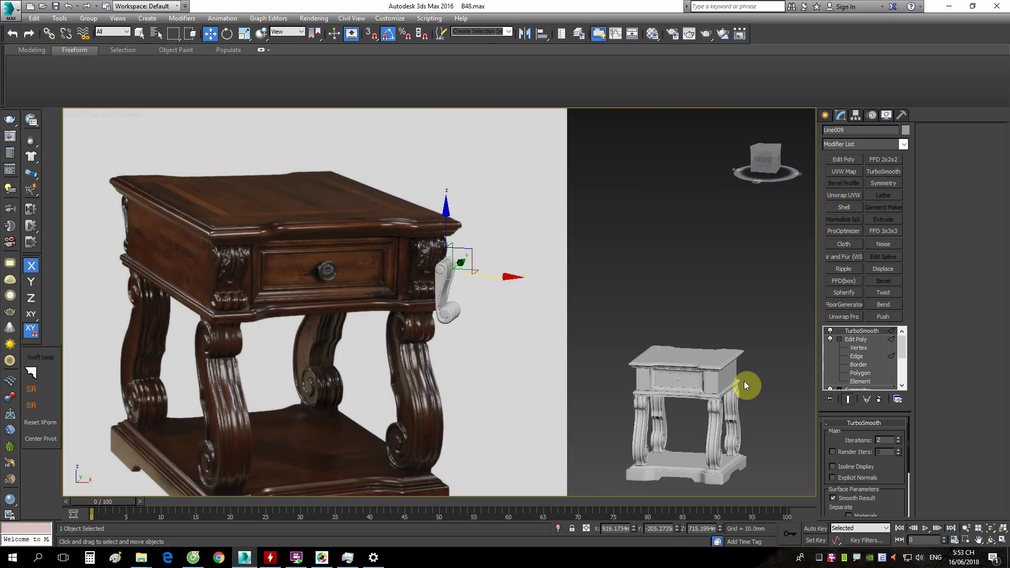
Collapse the smoothed Line009 bracket into an Editable Poly.
key(2)
right_click(472, 237)
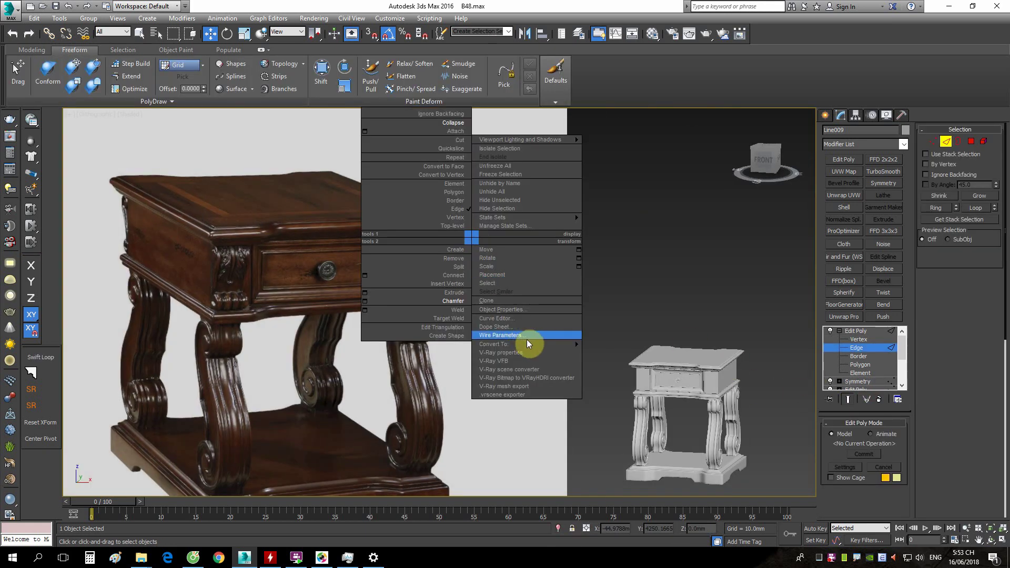
click(620, 357)
In Front view, move and scale the bracket down against the desk's right front corner.
click(763, 157)
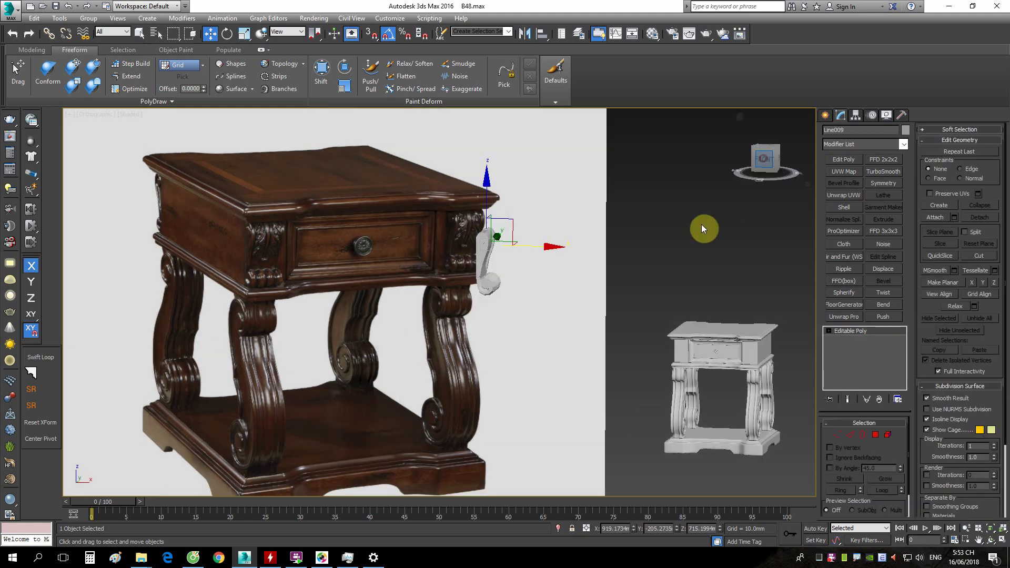
middle_drag(703, 226, 343, 295)
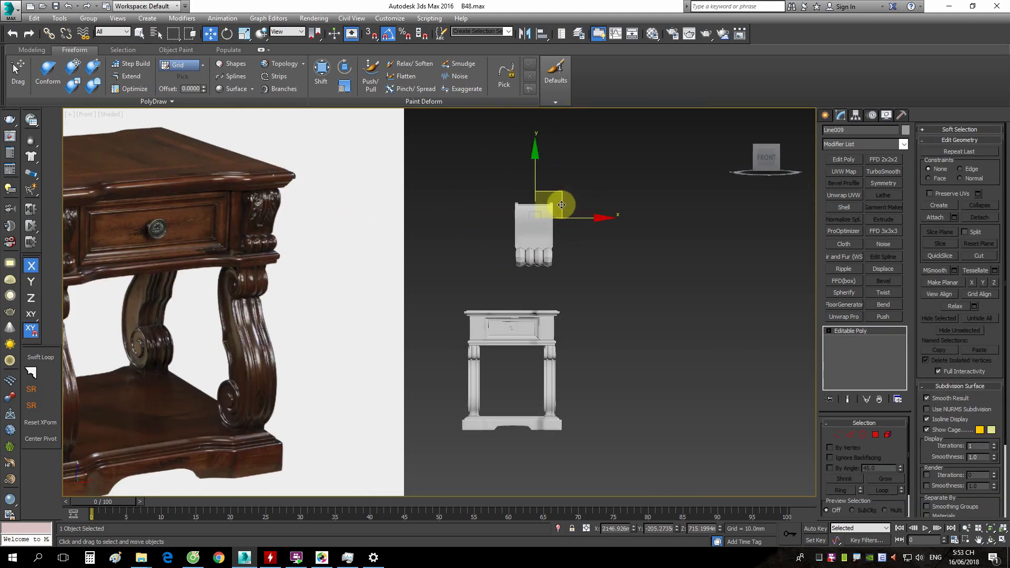
drag(561, 205, 583, 270)
scroll(554, 327, up, 4)
key(r)
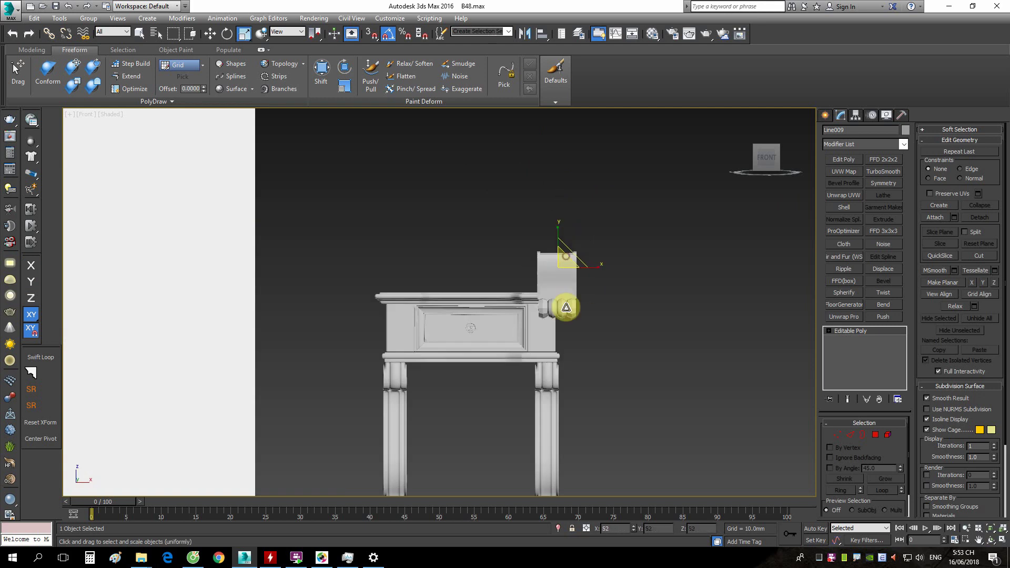
scroll(532, 335, up, 4)
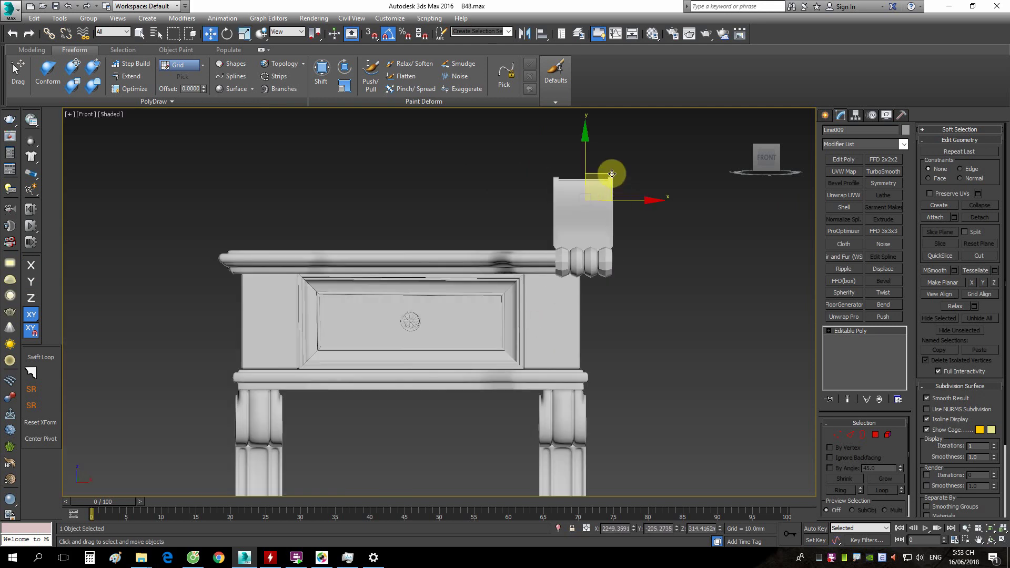
drag(611, 173, 574, 267)
key(F4)
scroll(547, 351, up, 4)
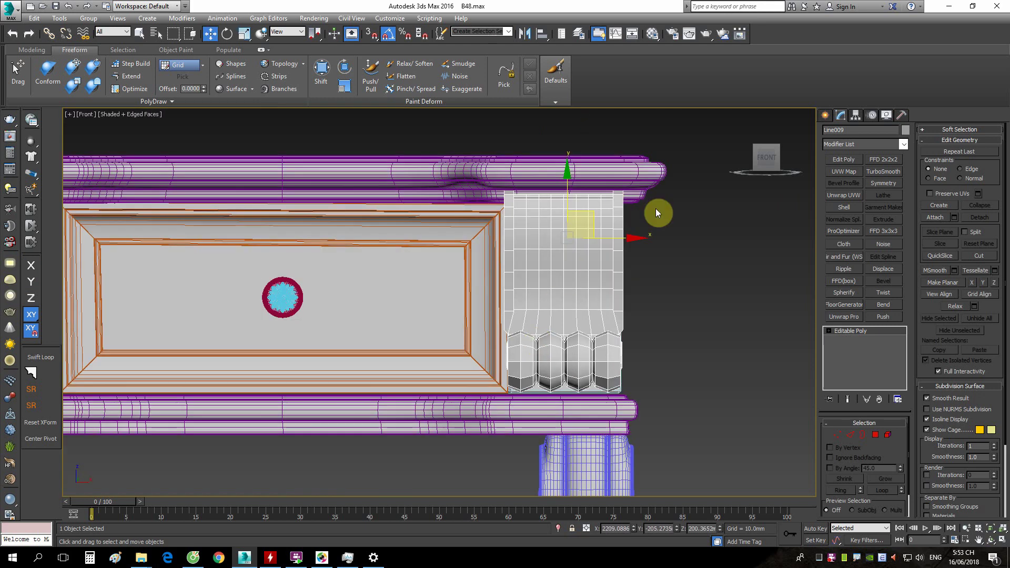
Reapply TurboSmooth to the bracket and nudge it slightly lower.
click(881, 171)
middle_drag(592, 266, 637, 263)
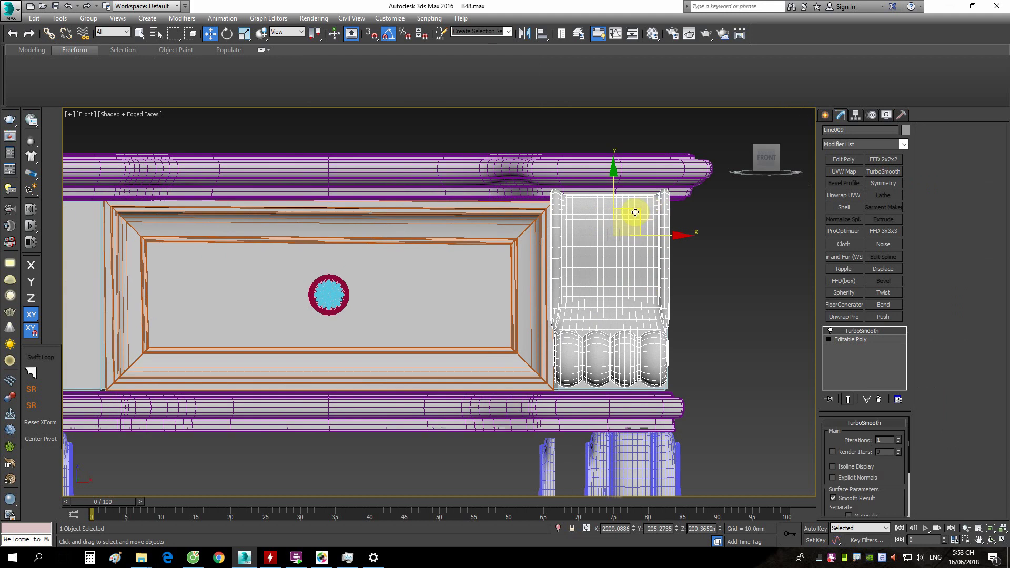
drag(635, 212, 633, 220)
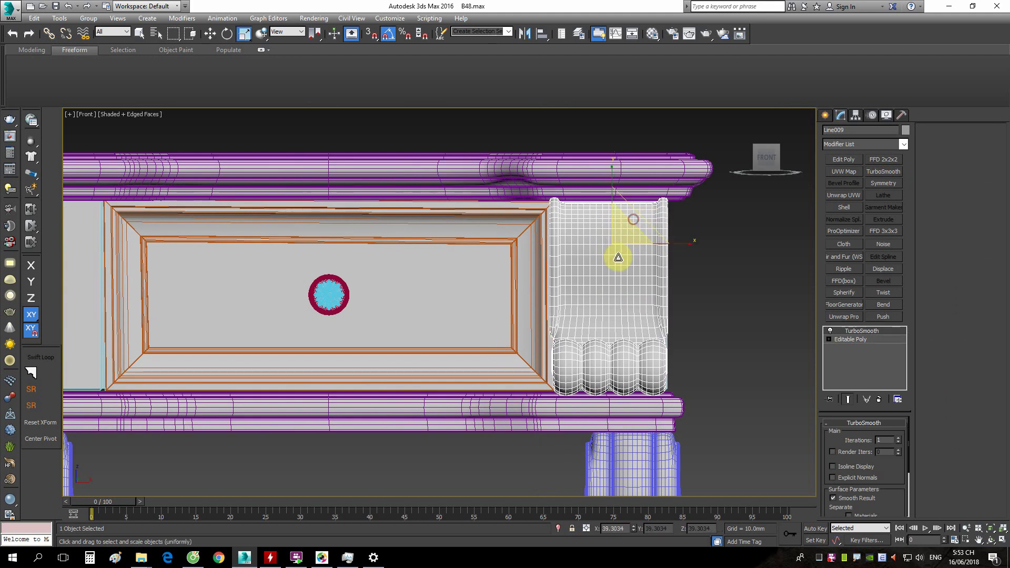
scroll(631, 242, down, 5)
scroll(333, 282, down, 3)
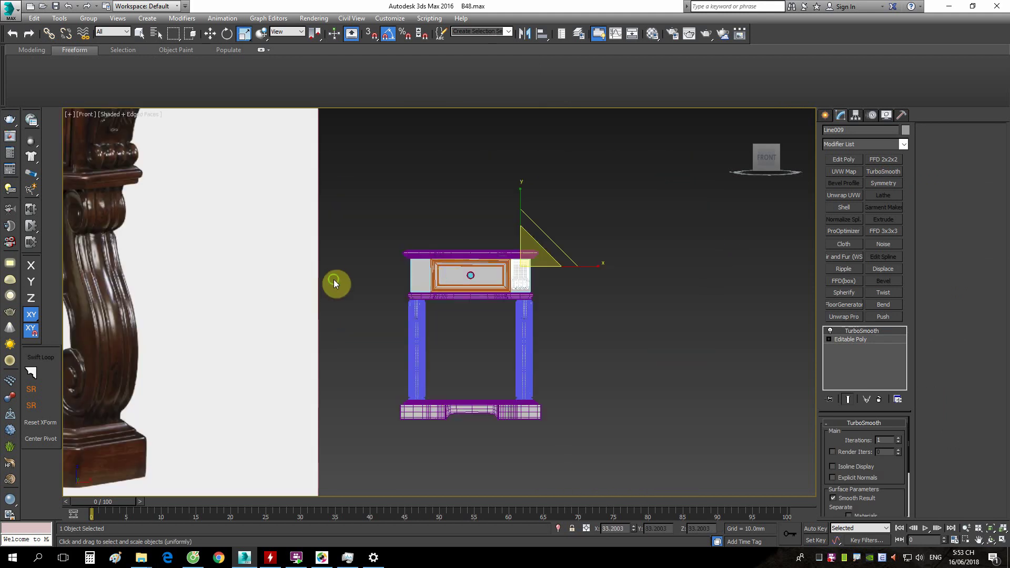
scroll(372, 230, up, 2)
scroll(654, 319, down, 2)
scroll(653, 320, up, 3)
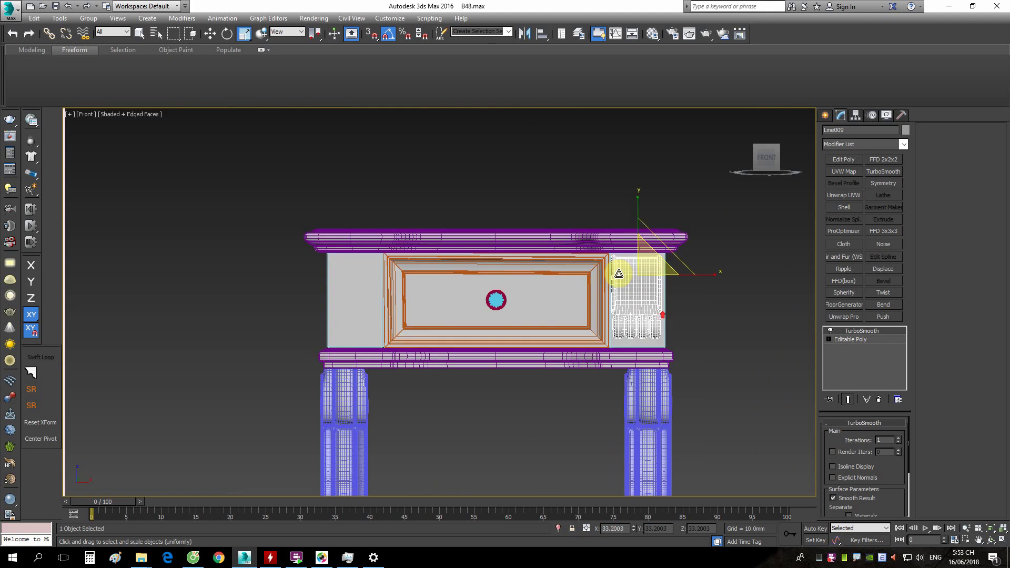
scroll(693, 316, up, 2)
scroll(693, 316, up, 2)
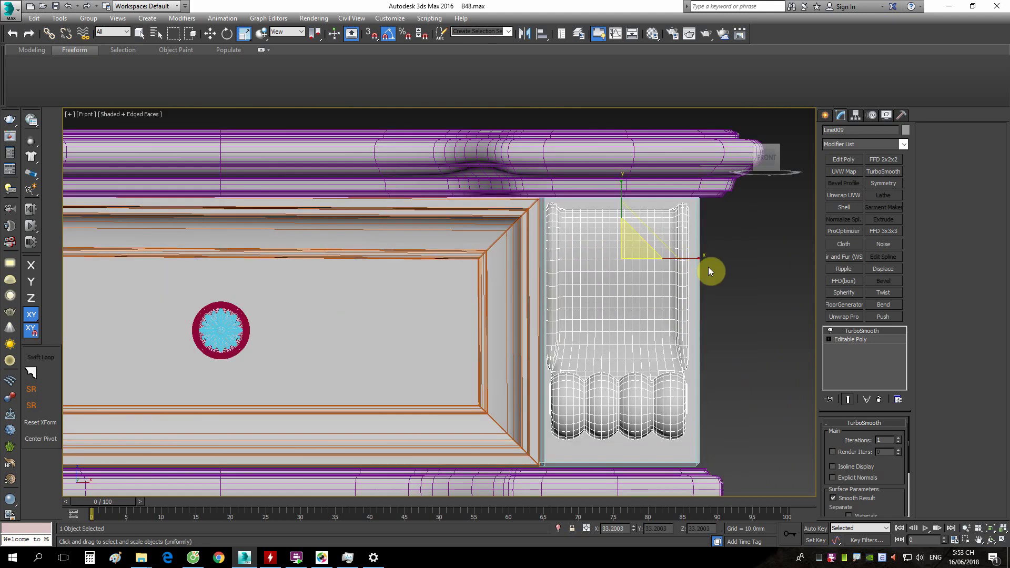
scroll(694, 293, down, 2)
scroll(676, 300, down, 1)
scroll(660, 290, up, 3)
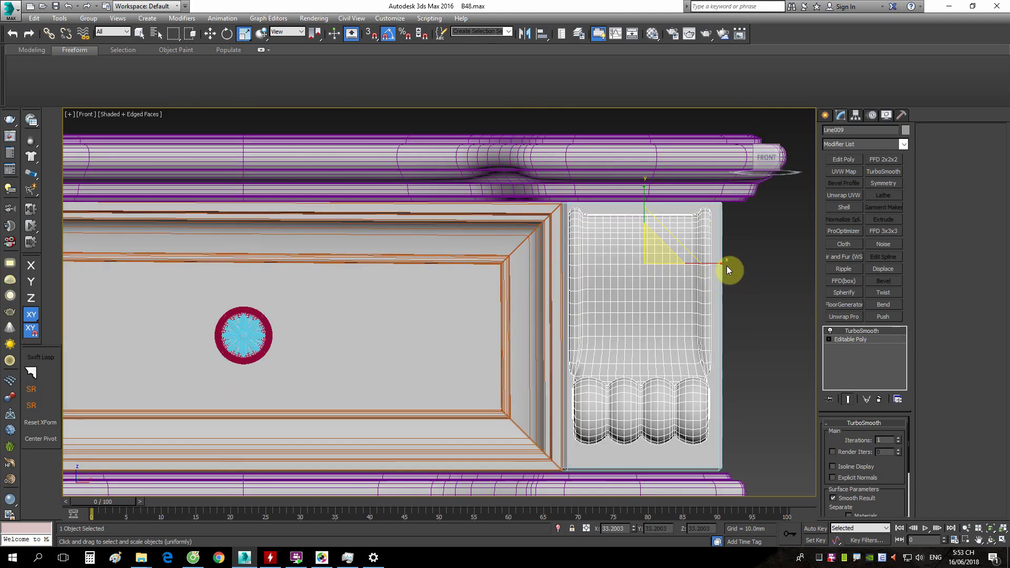
Enlarge the bracket uniformly and narrow it to 95% width to fit the corner.
drag(718, 263, 712, 260)
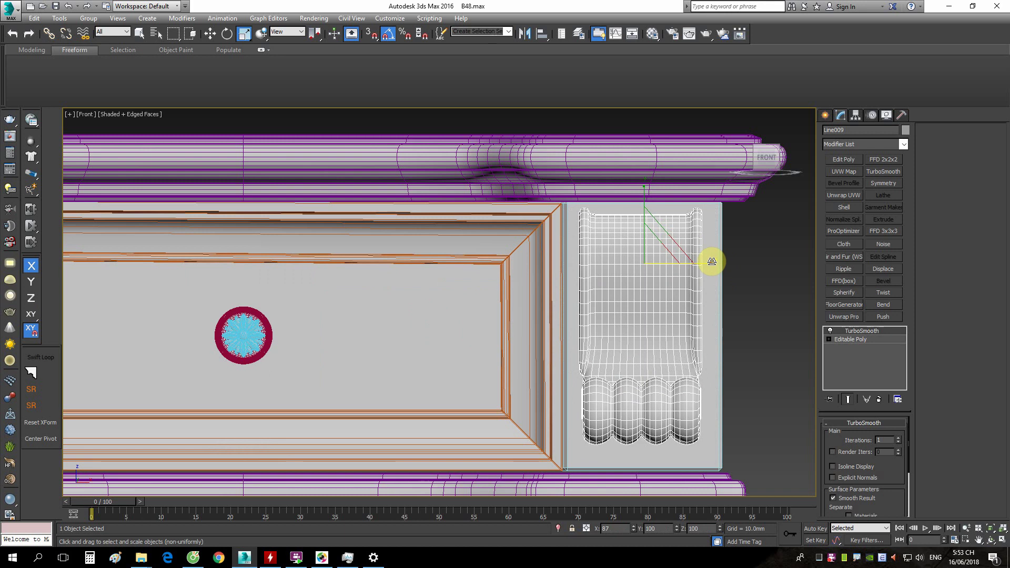
drag(650, 251, 685, 246)
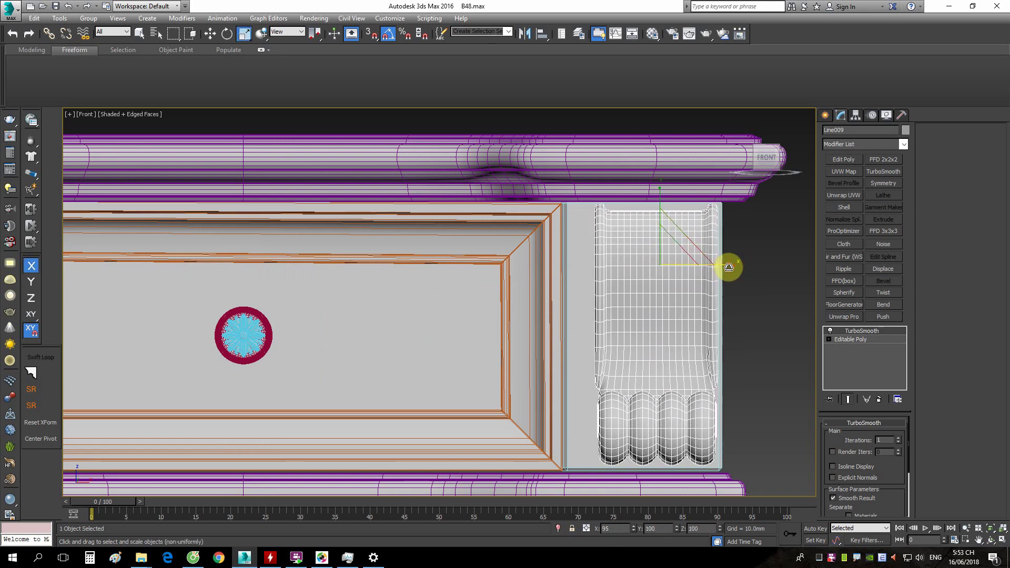
key(w)
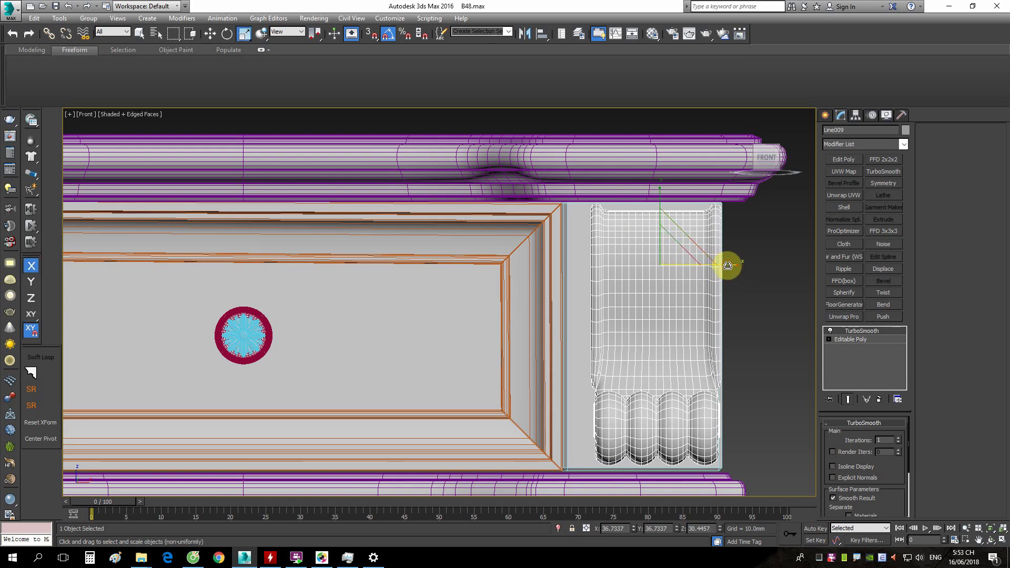
drag(727, 266, 675, 251)
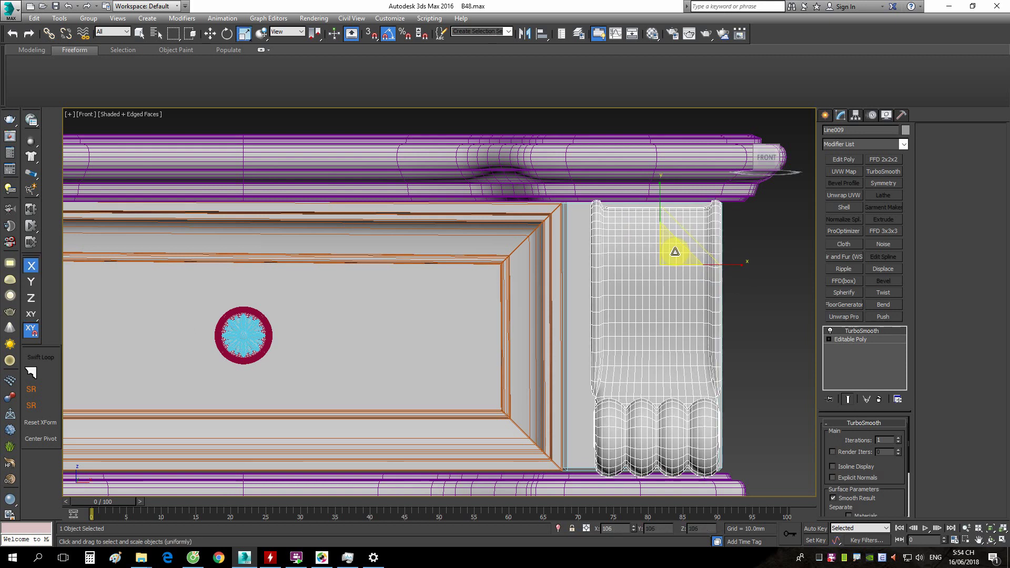
scroll(675, 251, down, 5)
mouse_move(710, 259)
alt+middle_down()
mouse_move(649, 293)
mouse_move(462, 345)
alt+middle_up()
Move the bracket forward onto the desk's front face and hide edged faces.
key(w)
drag(429, 351, 540, 317)
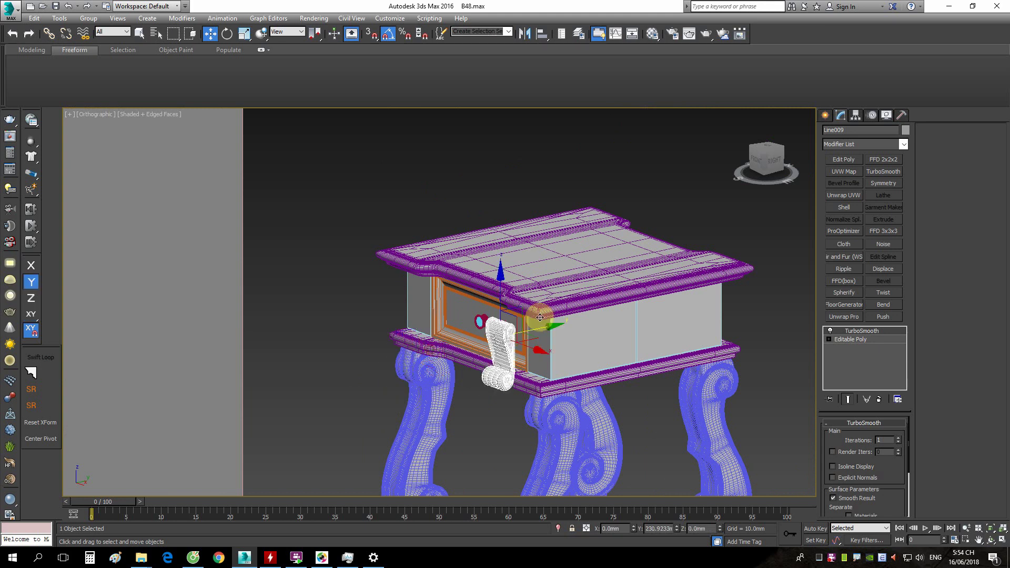
scroll(568, 307, up, 3)
key(F4)
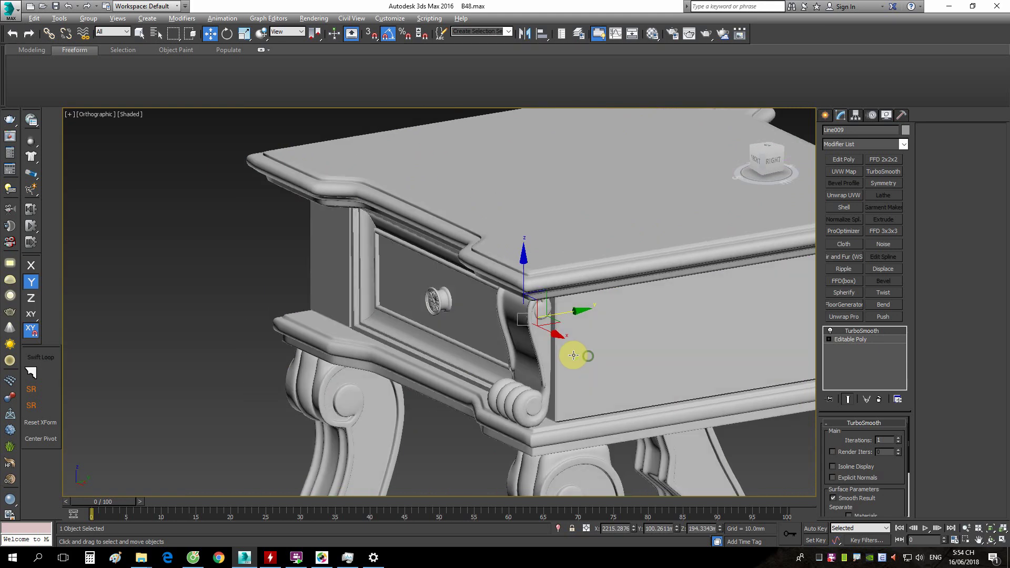
alt+middle_drag(575, 354, 772, 192)
In Right view, shift the bracket about 4.5 mm along X against the drawer panel.
click(775, 161)
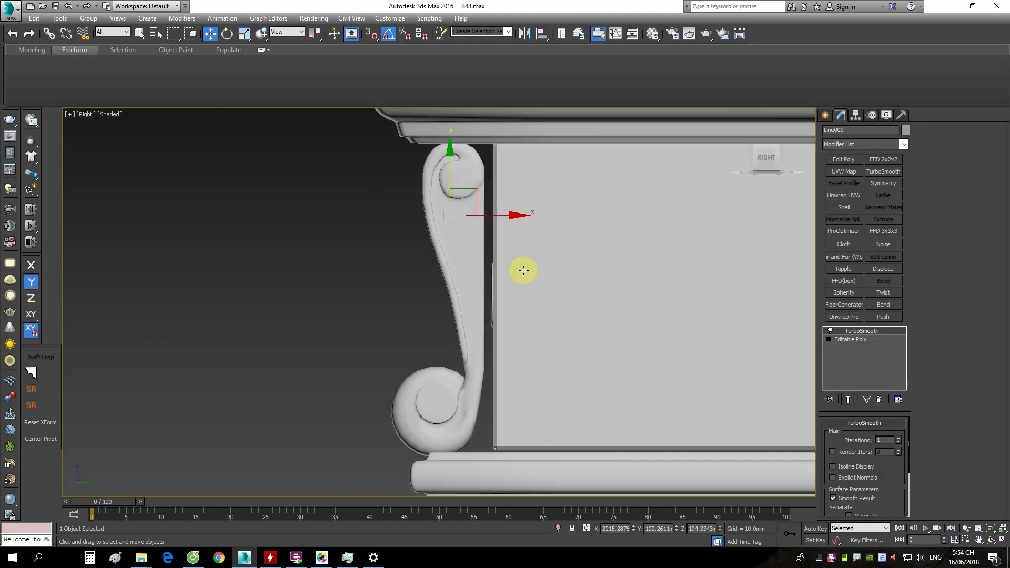
drag(539, 238, 550, 238)
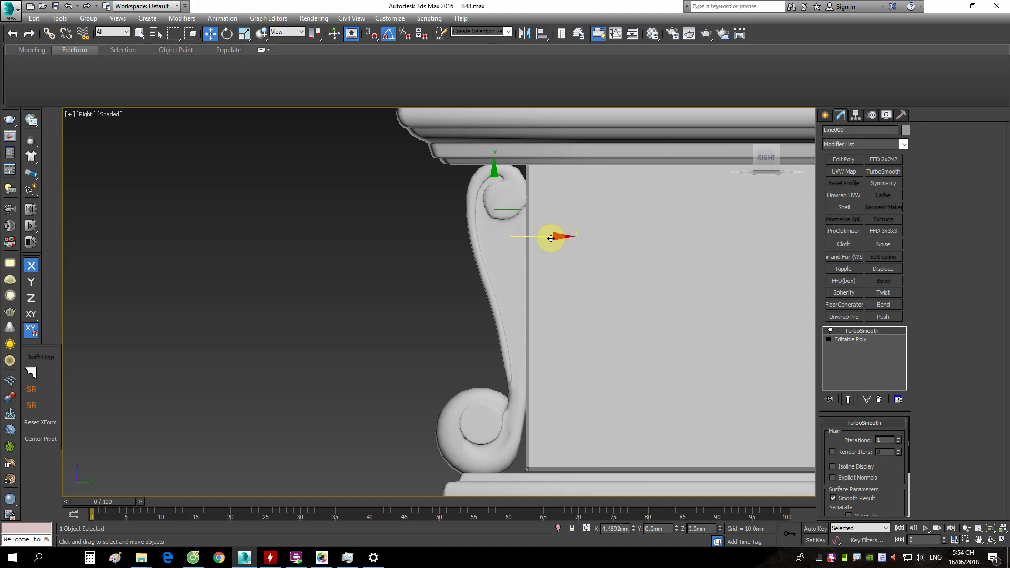
scroll(562, 272, down, 3)
mouse_move(547, 304)
middle_down()
mouse_move(525, 356)
mouse_move(698, 367)
mouse_move(665, 376)
mouse_move(455, 356)
mouse_move(238, 263)
mouse_move(631, 356)
mouse_move(581, 361)
mouse_move(654, 369)
mouse_move(550, 365)
mouse_move(661, 378)
mouse_move(765, 184)
middle_up()
scroll(523, 354, up, 2)
scroll(560, 355, down, 3)
scroll(614, 361, up, 5)
click(765, 158)
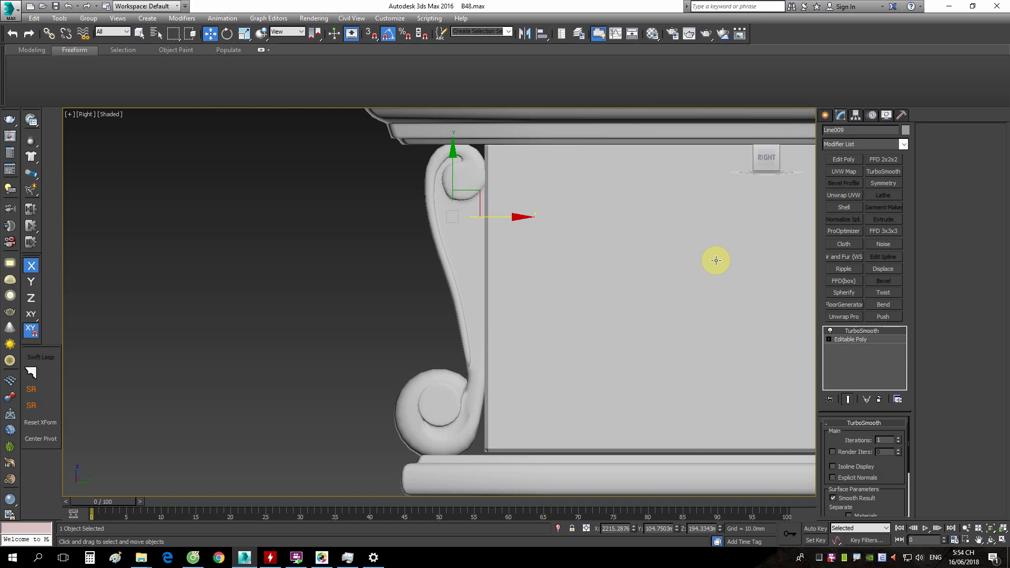
scroll(710, 257, up, 2)
scroll(576, 375, up, 4)
key(F4)
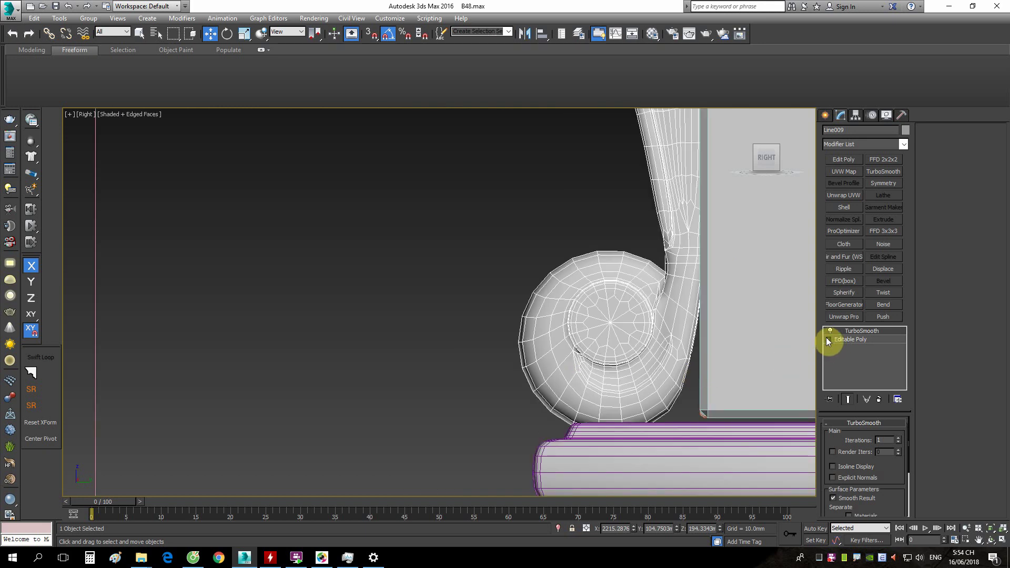
At Vertex level, select the roll's inner vertices and move them slightly along X.
click(829, 339)
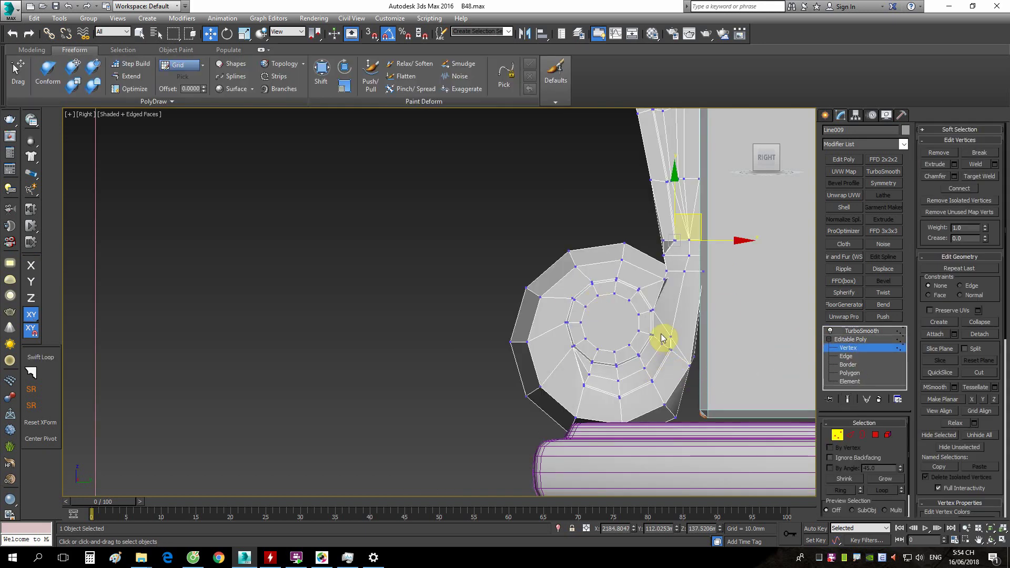
middle_drag(556, 377, 558, 377)
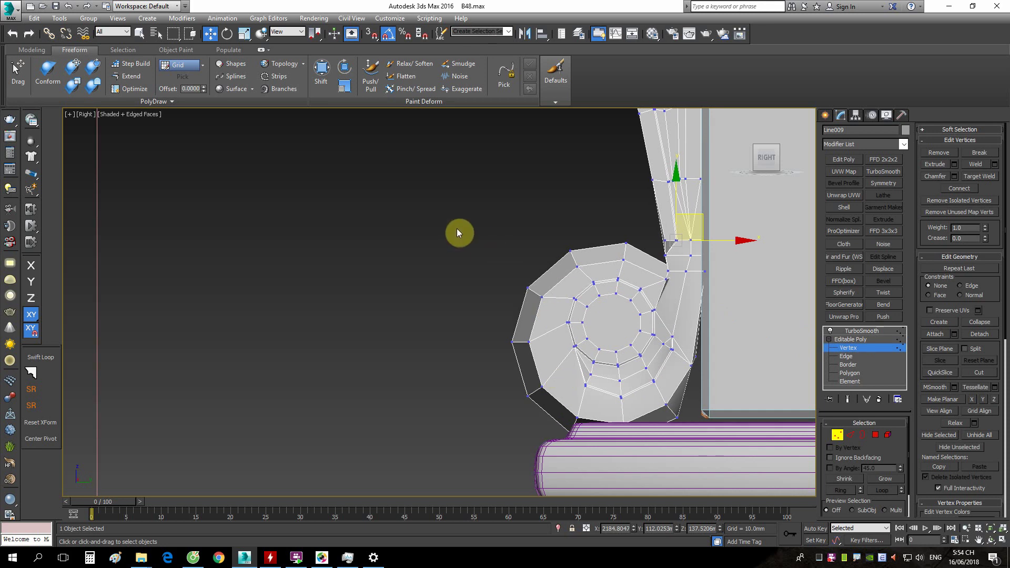
scroll(625, 284, down, 3)
scroll(511, 268, up, 2)
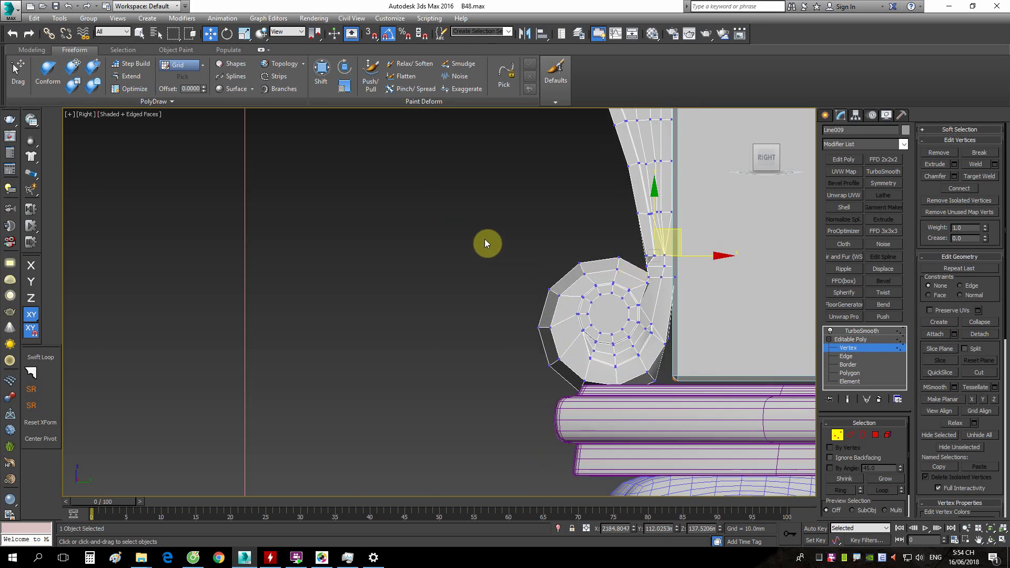
drag(642, 428, 646, 429)
drag(671, 367, 474, 282)
scroll(609, 337, up, 2)
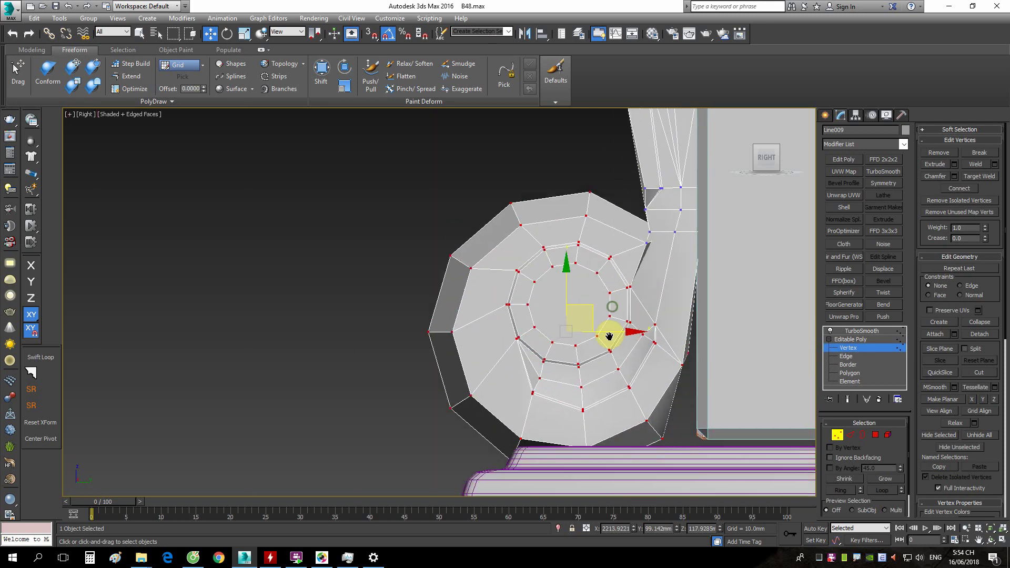
scroll(609, 336, up, 2)
scroll(631, 266, down, 1)
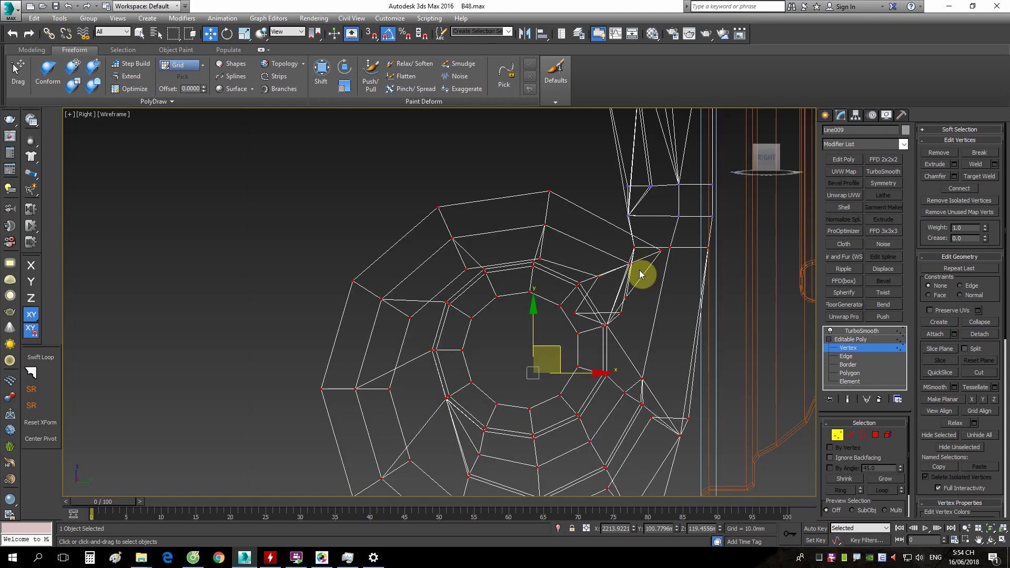
scroll(655, 300, down, 2)
drag(642, 325, 647, 325)
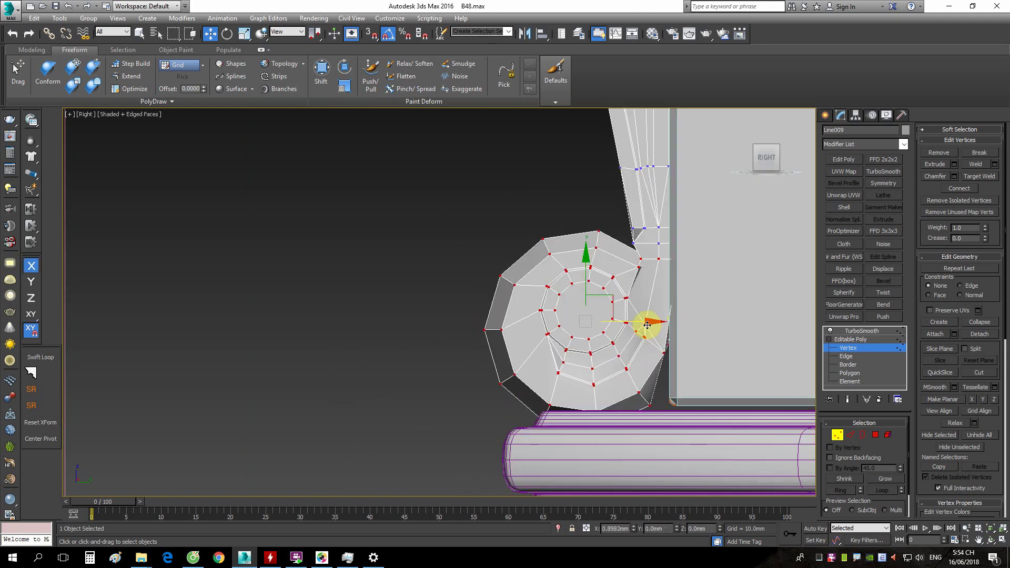
Refine the roll vertex selection, shift it further with Show End Result on, then exit vertex mode.
scroll(665, 268, up, 2)
key(F3)
scroll(670, 305, up, 2)
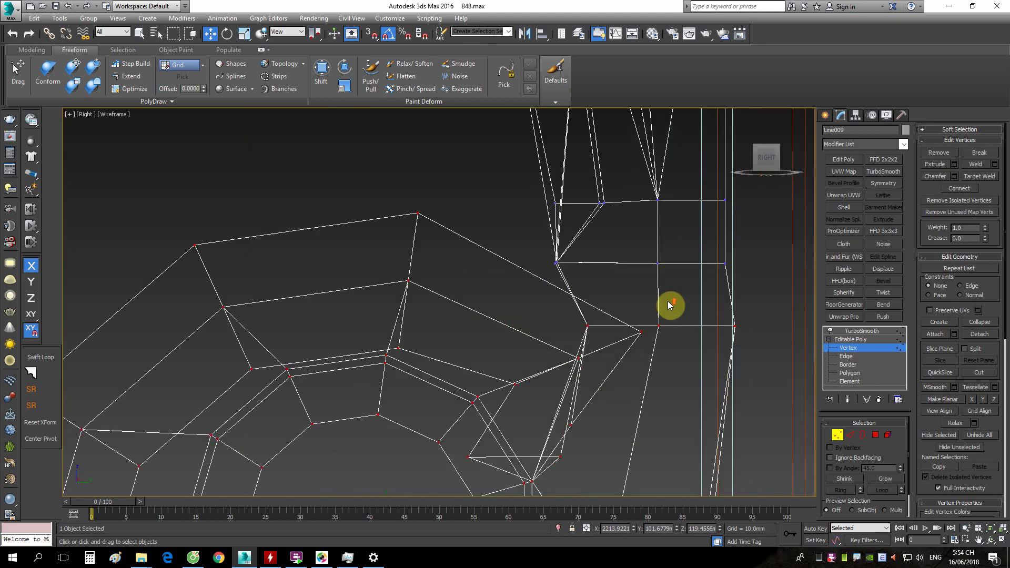
drag(650, 307, 752, 339)
scroll(705, 352, down, 3)
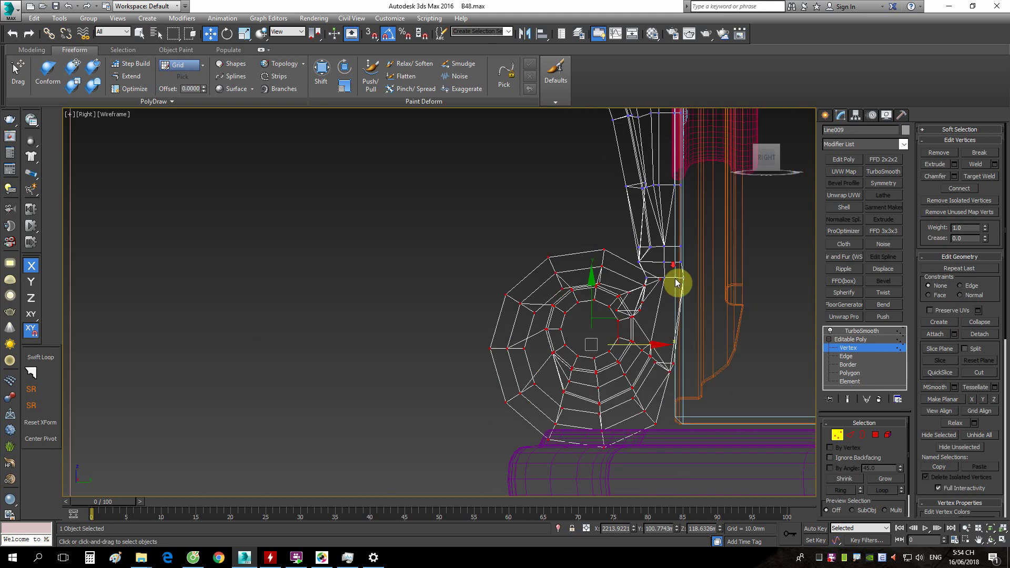
key(F3)
drag(648, 346, 654, 346)
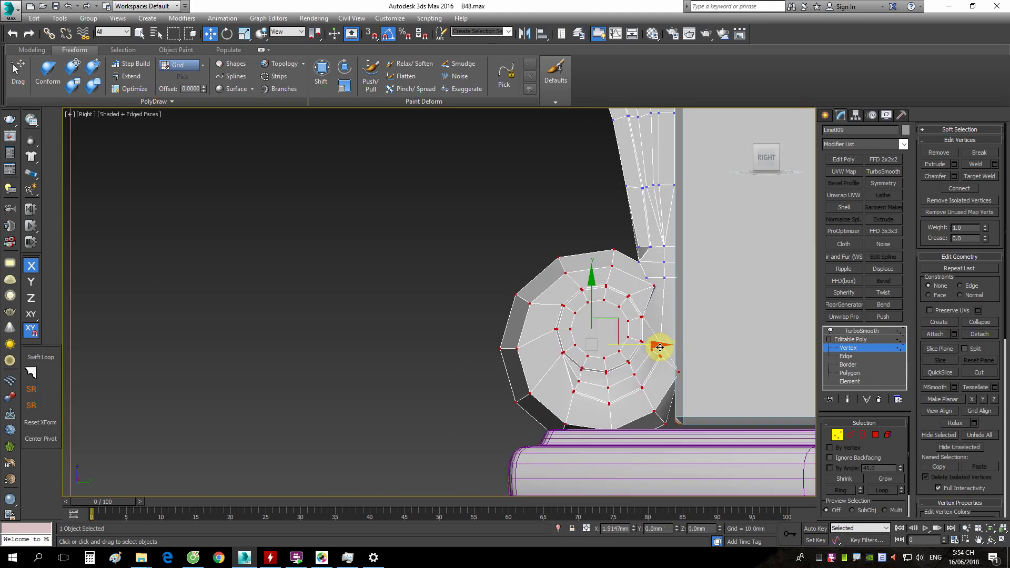
click(847, 398)
drag(667, 345, 671, 346)
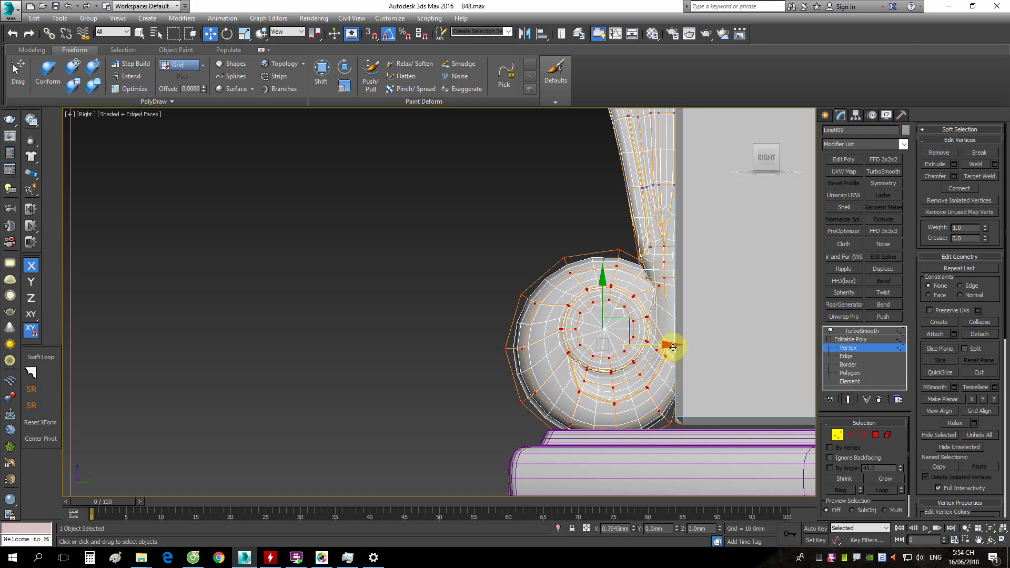
scroll(673, 347, down, 3)
alt+middle_drag(674, 347, 805, 350)
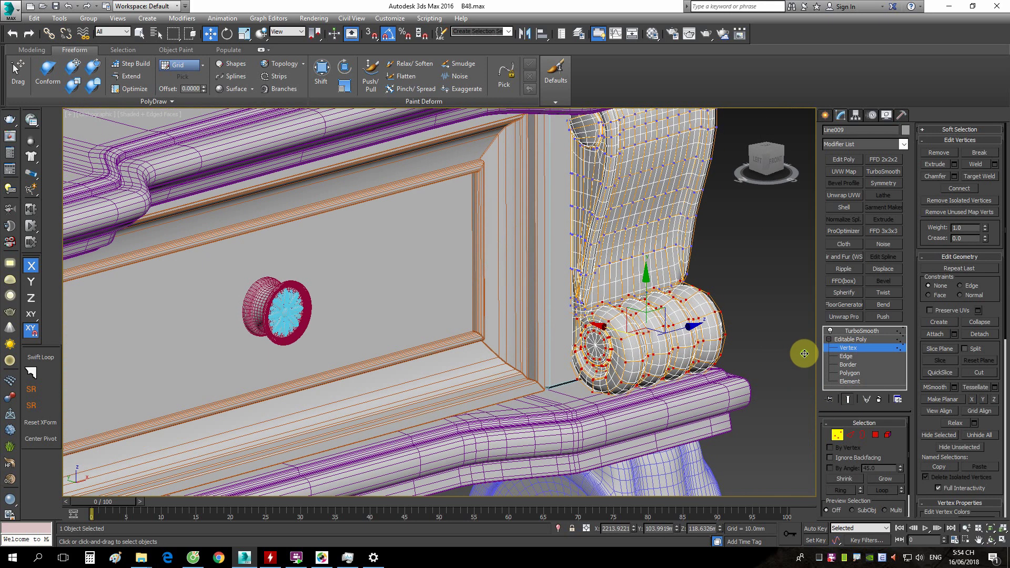
key(1)
scroll(627, 340, up, 3)
key(F3)
key(F3)
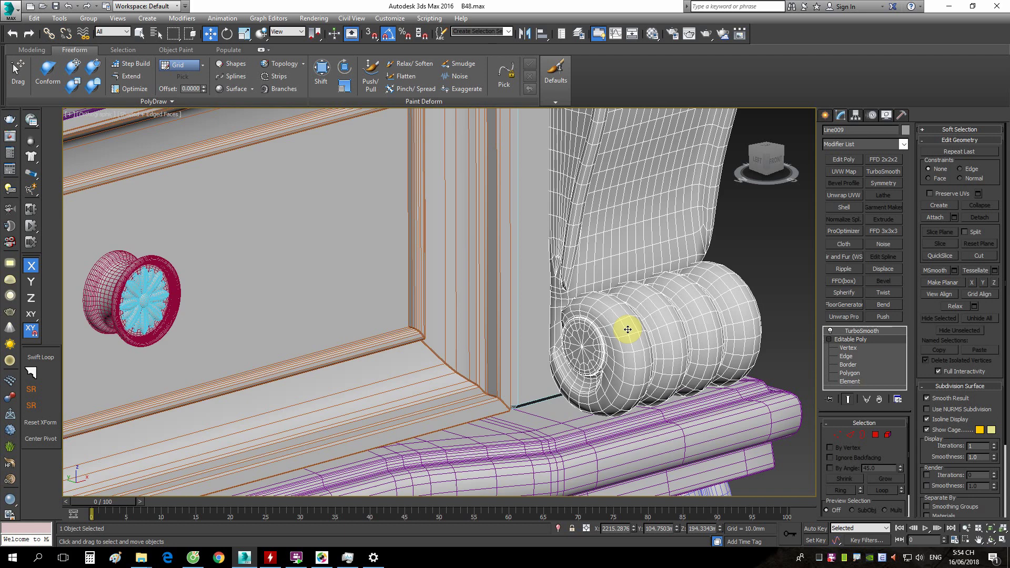
key(F4)
Shift-drag a Copy of the bracket, Line010, to the desk's left front corner.
mouse_move(629, 330)
alt+middle_down()
mouse_move(626, 349)
mouse_move(640, 338)
mouse_move(688, 354)
alt+middle_up()
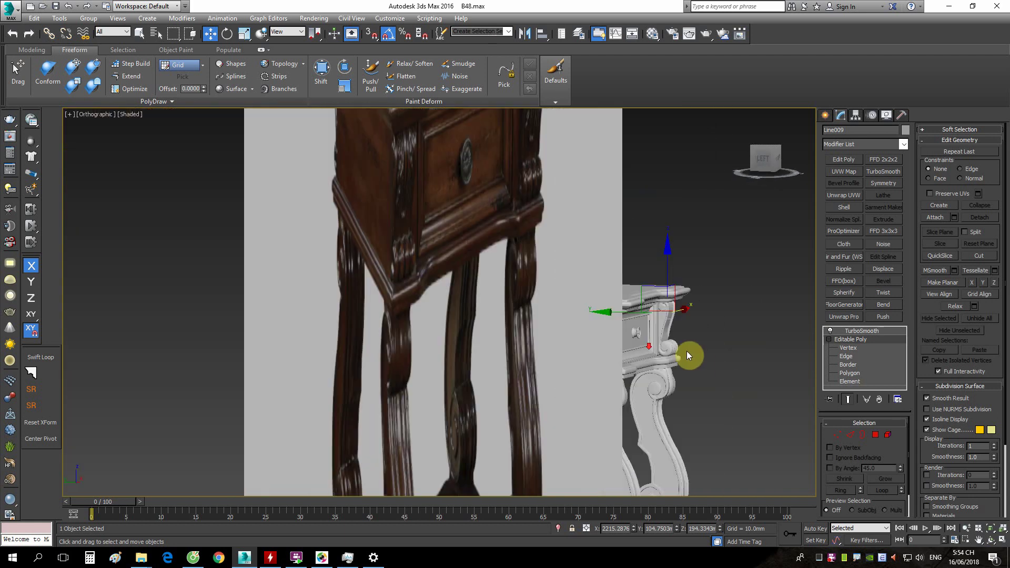
alt+middle_drag(563, 337, 365, 157)
scroll(349, 158, up, 3)
scroll(590, 304, down, 3)
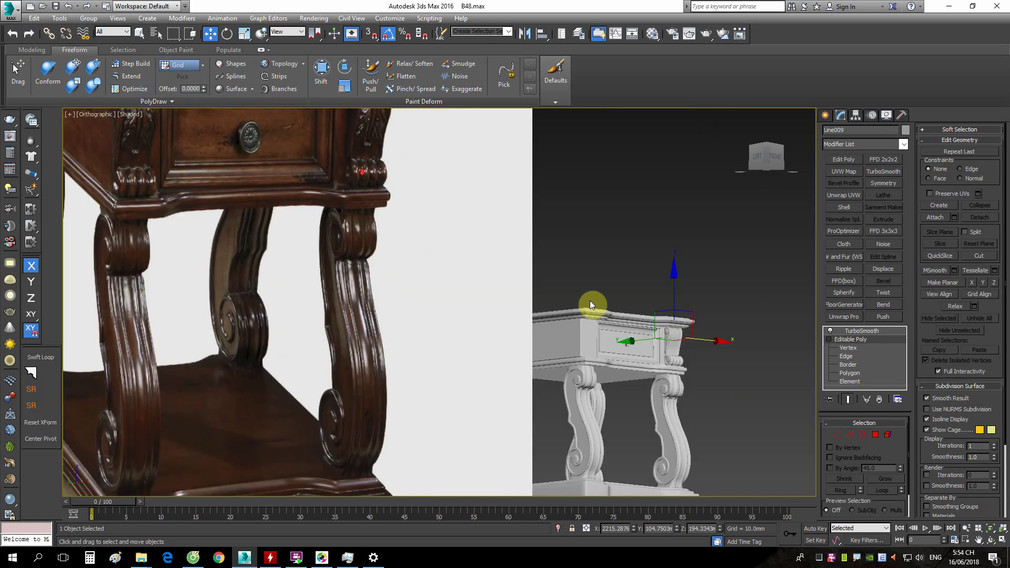
alt+middle_drag(591, 305, 505, 358)
scroll(703, 352, up, 4)
mouse_move(703, 351)
alt+middle_down()
mouse_move(597, 338)
mouse_move(669, 337)
alt+middle_up()
scroll(590, 329, up, 2)
mouse_move(590, 330)
alt+middle_down()
mouse_move(667, 311)
mouse_move(679, 320)
mouse_move(514, 329)
mouse_move(622, 333)
mouse_move(687, 323)
alt+middle_up()
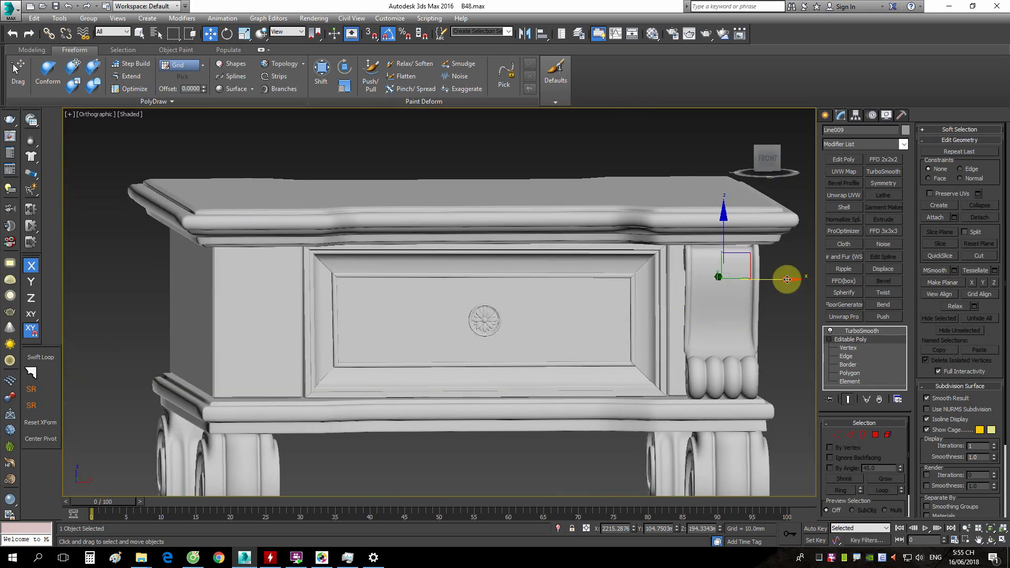
mouse_move(787, 279)
shift+mouse_down()
mouse_move(390, 323)
mouse_move(319, 318)
shift+mouse_up()
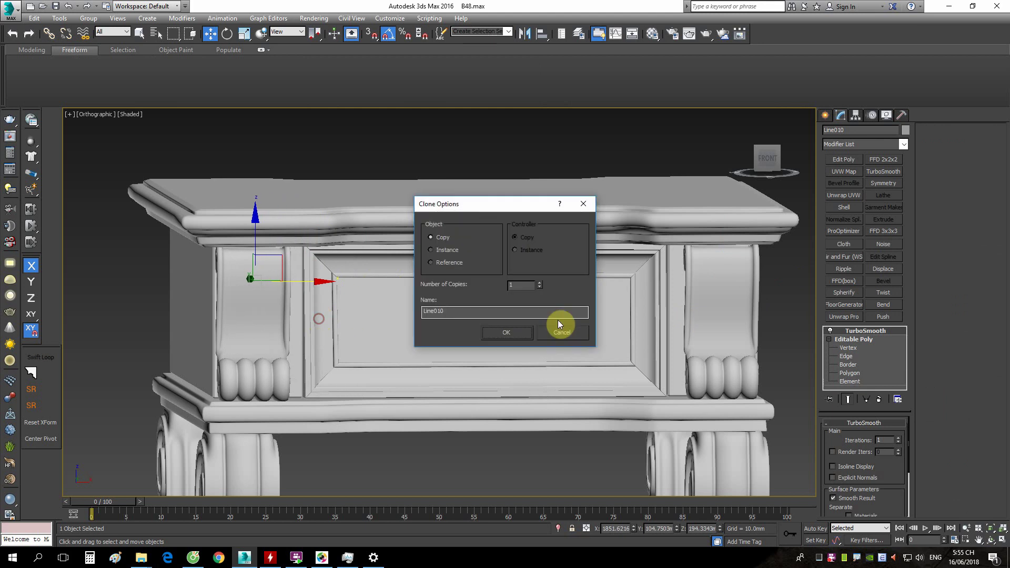
click(495, 330)
key(f)
scroll(579, 315, up, 5)
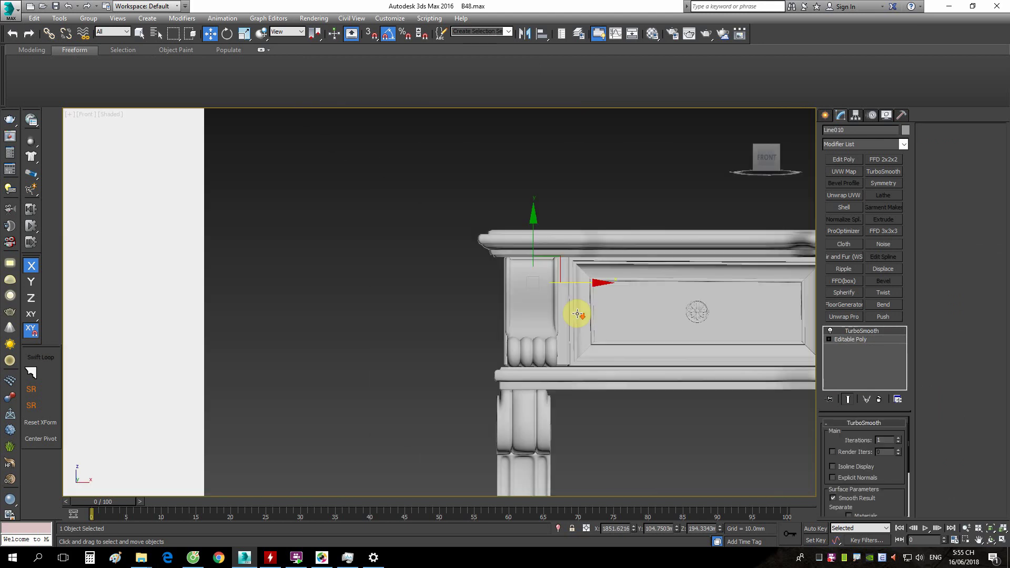
scroll(582, 296, up, 2)
Orbit and zoom around the desk to compare both corner brackets with the reference photo.
mouse_move(564, 289)
alt+middle_down()
mouse_move(542, 293)
mouse_move(707, 353)
mouse_move(726, 275)
mouse_move(699, 306)
mouse_move(773, 331)
alt+middle_up()
scroll(708, 353, down, 3)
scroll(699, 307, down, 2)
scroll(658, 410, up, 3)
scroll(417, 164, up, 4)
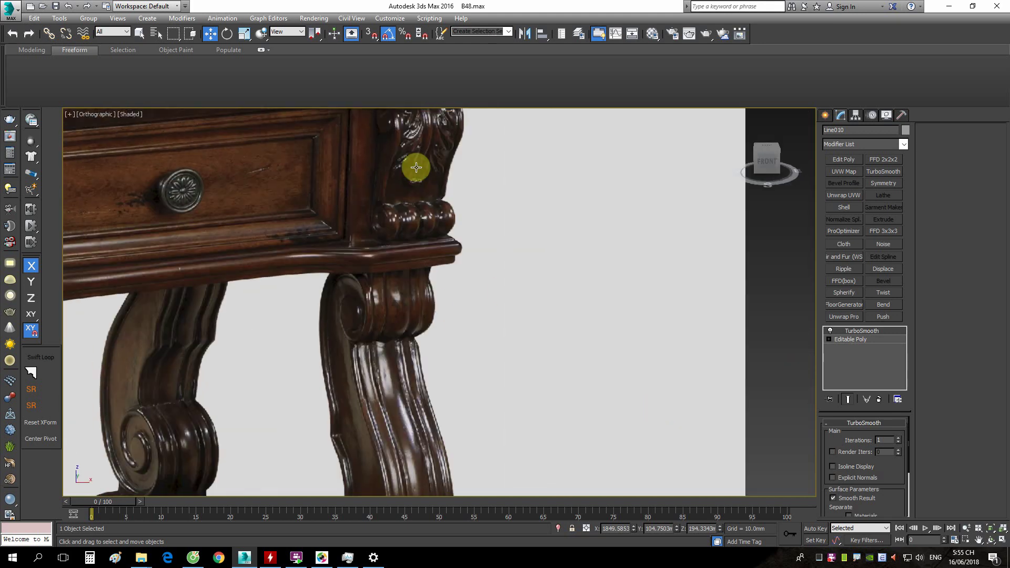
middle_drag(417, 165, 465, 225)
scroll(464, 225, up, 1)
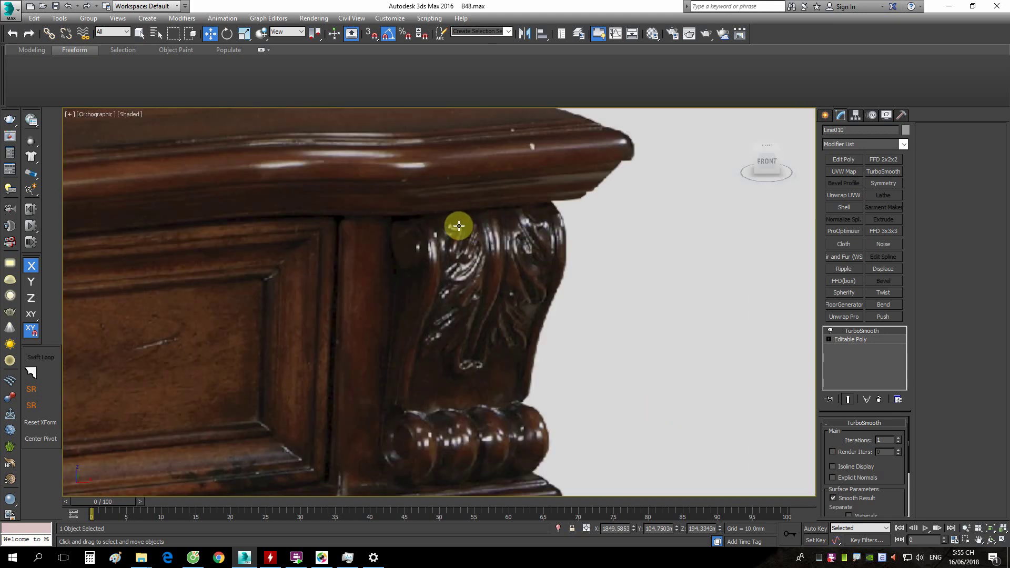
scroll(459, 225, down, 3)
scroll(480, 232, down, 2)
scroll(674, 333, up, 5)
mouse_move(615, 333)
alt+middle_down()
mouse_move(603, 362)
mouse_move(570, 338)
alt+middle_up()
scroll(557, 352, up, 2)
scroll(544, 352, up, 2)
scroll(547, 339, up, 2)
scroll(547, 334, down, 3)
scroll(636, 361, up, 3)
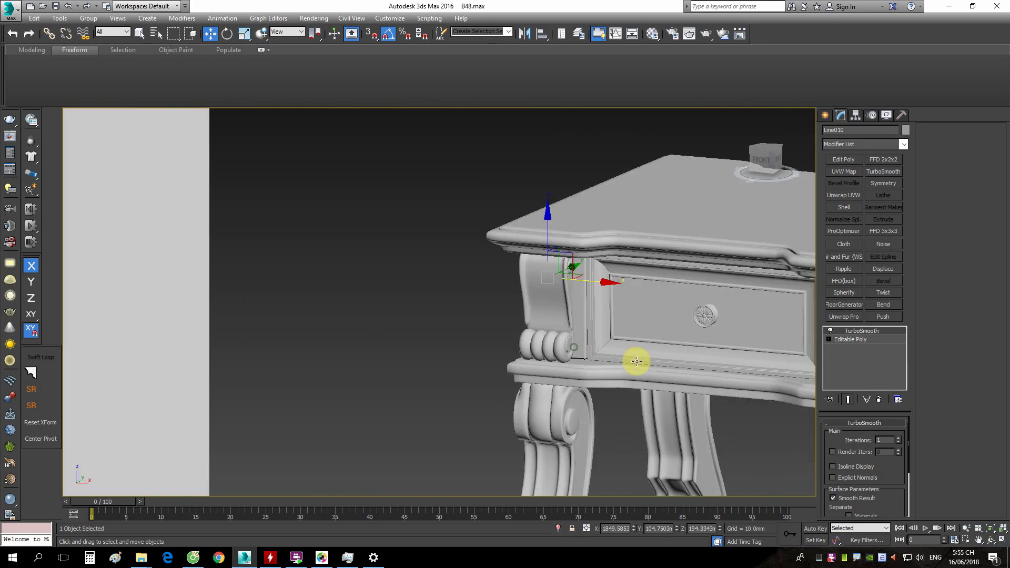
scroll(636, 362, down, 2)
scroll(586, 326, down, 3)
scroll(674, 277, up, 3)
mouse_move(673, 277)
middle_down()
mouse_move(688, 327)
mouse_move(614, 352)
mouse_move(669, 343)
mouse_move(647, 327)
mouse_move(646, 337)
middle_up()
scroll(688, 328, down, 3)
scroll(700, 327, up, 2)
scroll(726, 368, down, 1)
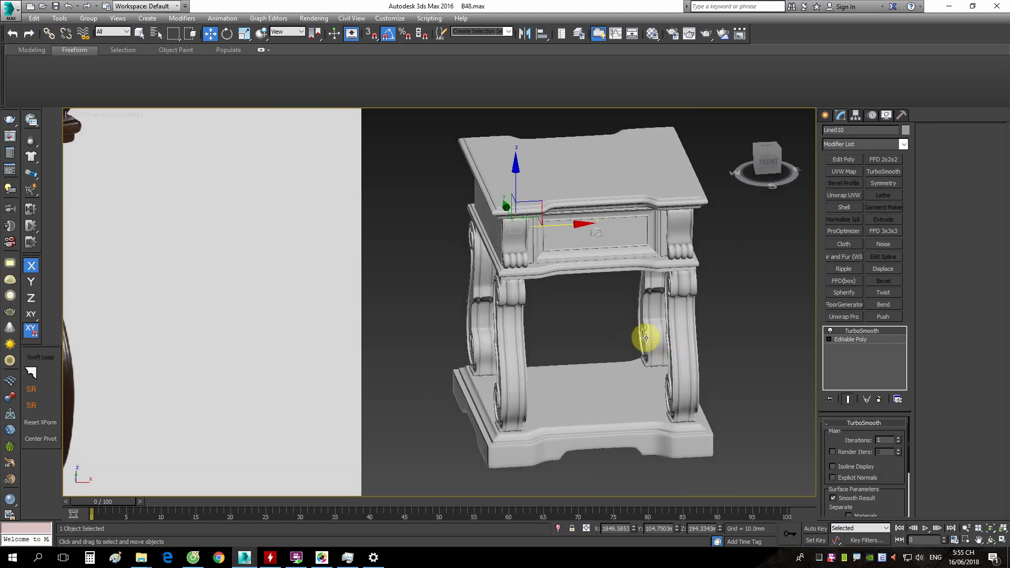